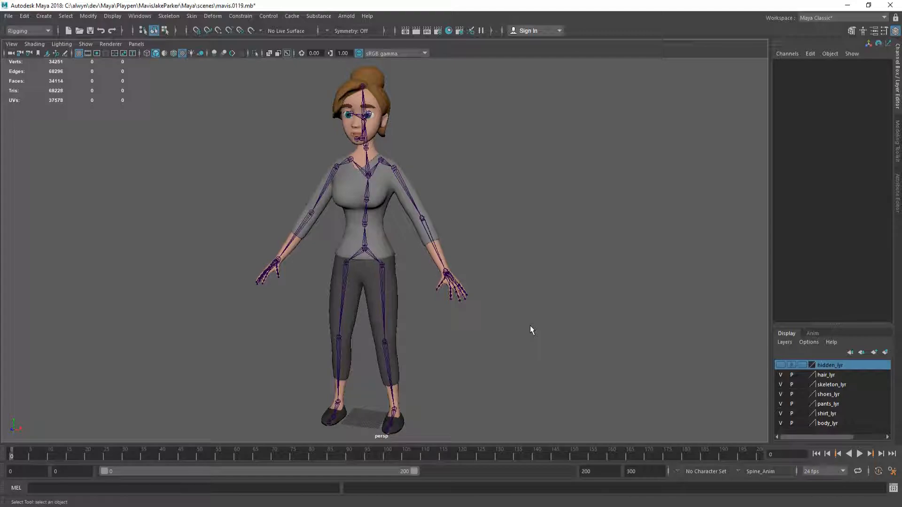
Step: Examine the rigged character from several angles and review the scene's display layers and animation layers
mouse_move(401, 278)
left_mouse_down("alt")
mouse_move(523, 278)
mouse_move(397, 276)
left_mouse_up("alt")
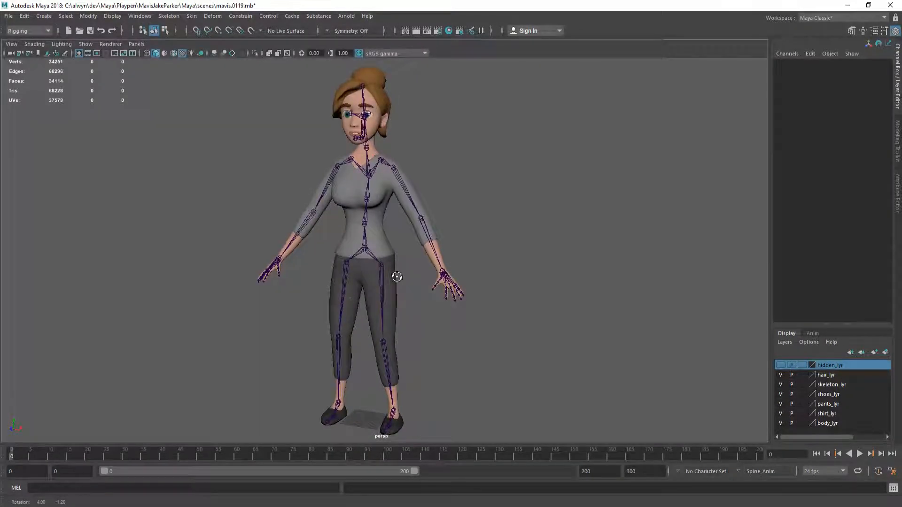
left_click(368, 249)
left_click(525, 272)
mouse_move(524, 274)
left_mouse_down("alt")
mouse_move(567, 266)
mouse_move(427, 268)
mouse_move(535, 270)
left_mouse_up("alt")
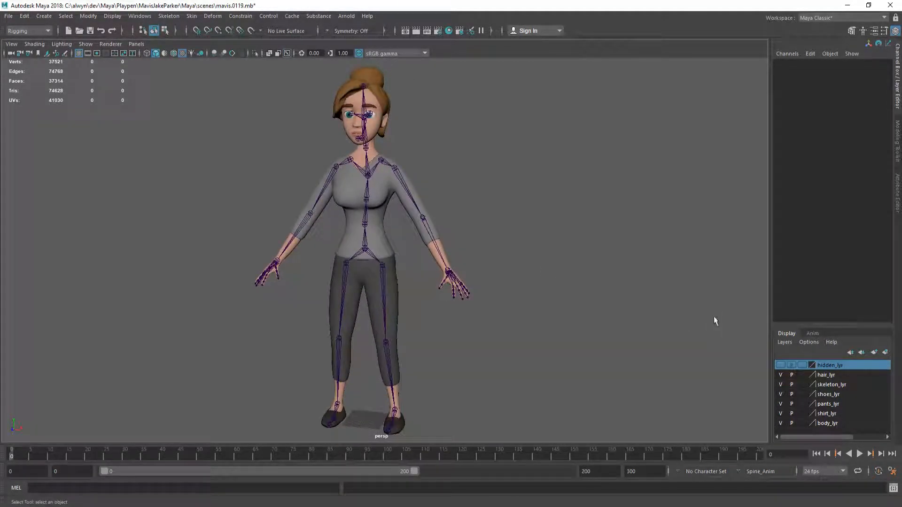
left_click(811, 334)
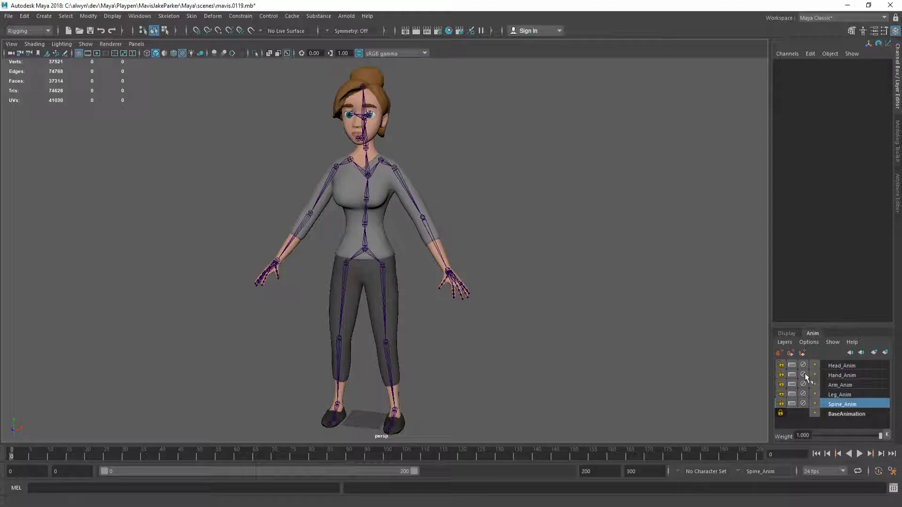
left_click(787, 333)
left_click(812, 333)
Step: Play the character's animation to check how the clothes follow the body, and return to frame 0
left_click(859, 454)
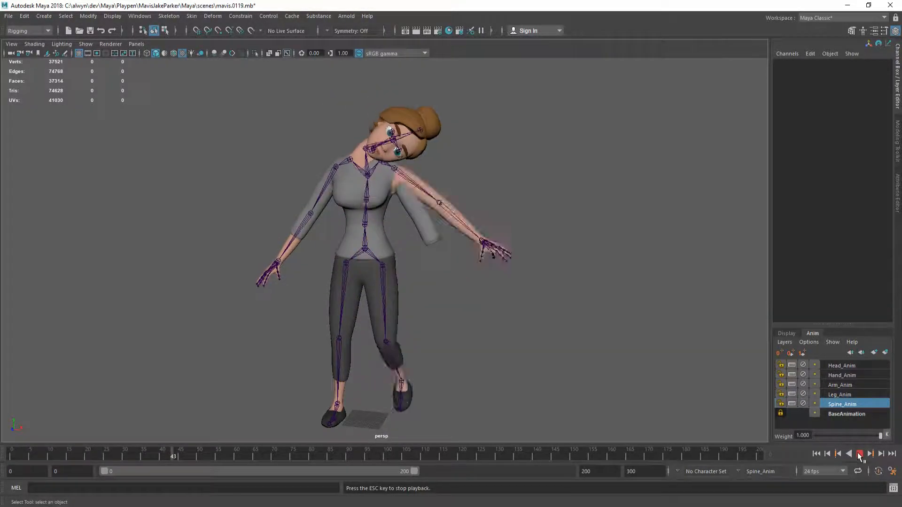
left_click(858, 454)
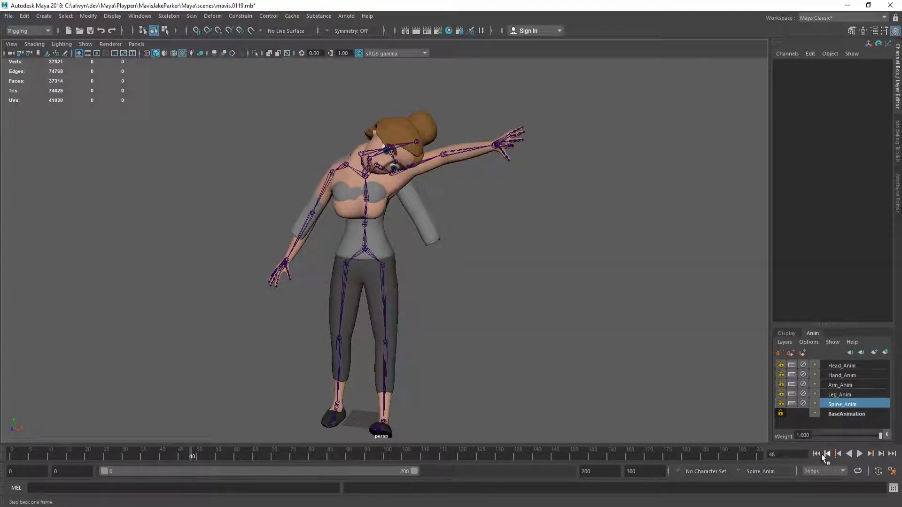
left_click(816, 454)
Step: Open the scene mavis.0122.mb without saving changes to the current scene
key("ctrl+o")
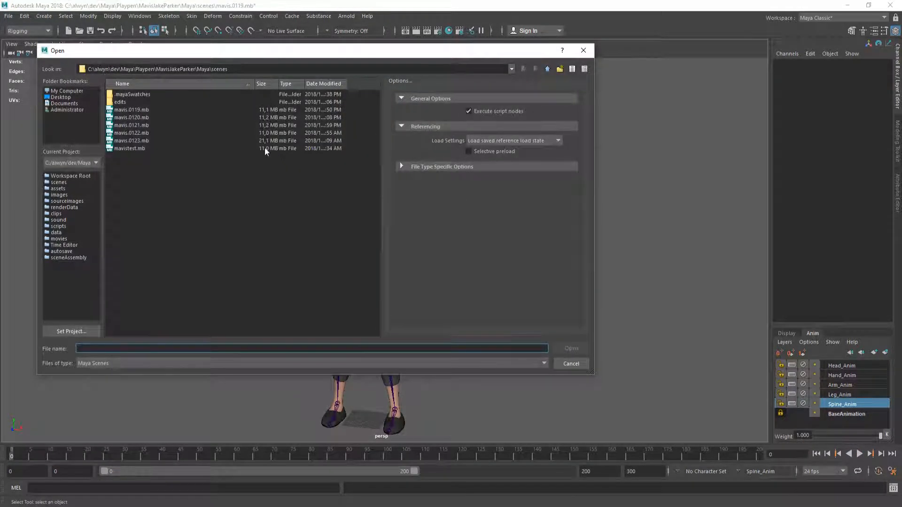
double_click(135, 135)
left_click(450, 264)
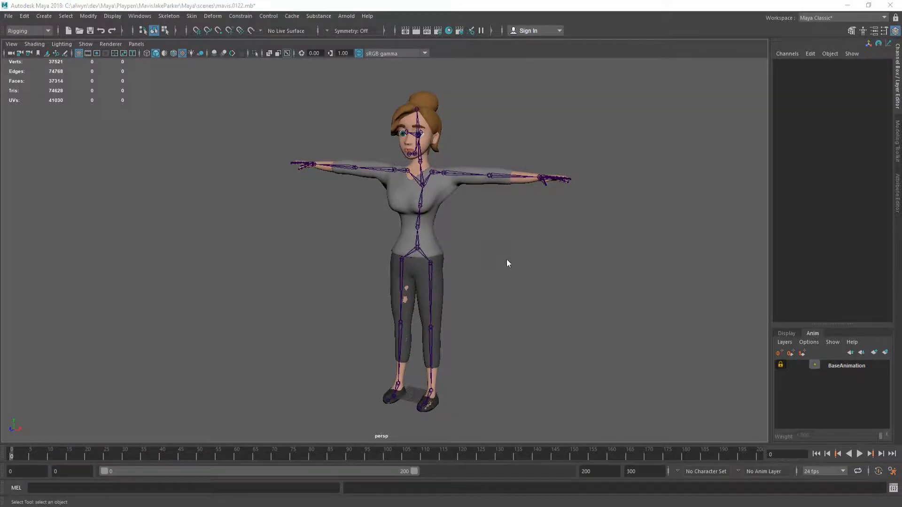
Step: Open the scene mavis.0121.mb, discarding changes to the current scene
key("ctrl+o")
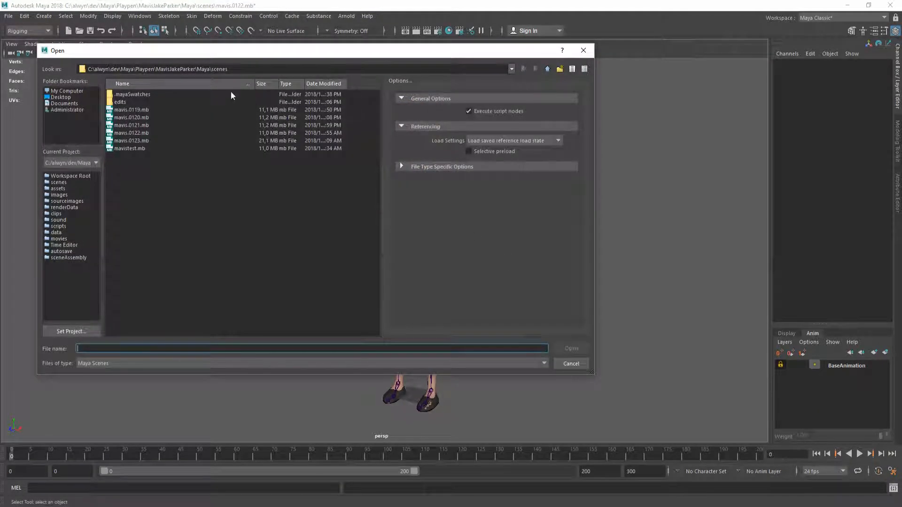
double_click(131, 126)
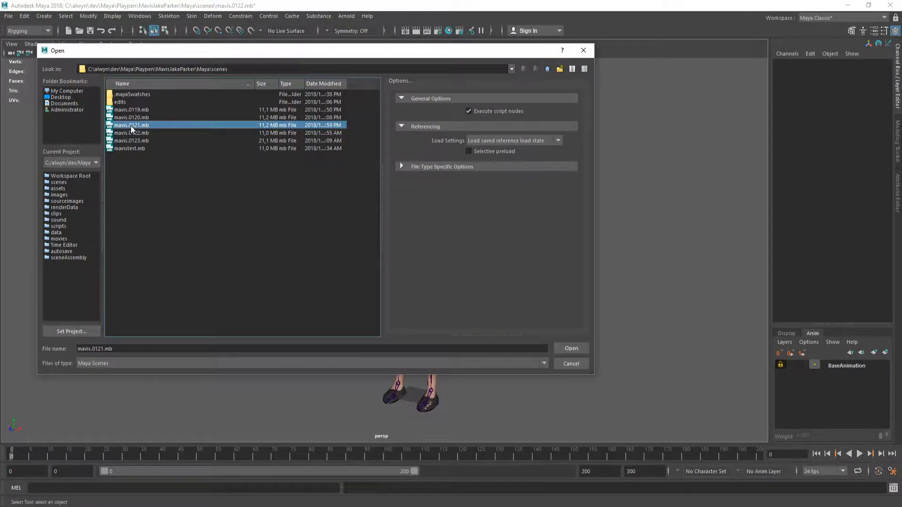
left_click(459, 265)
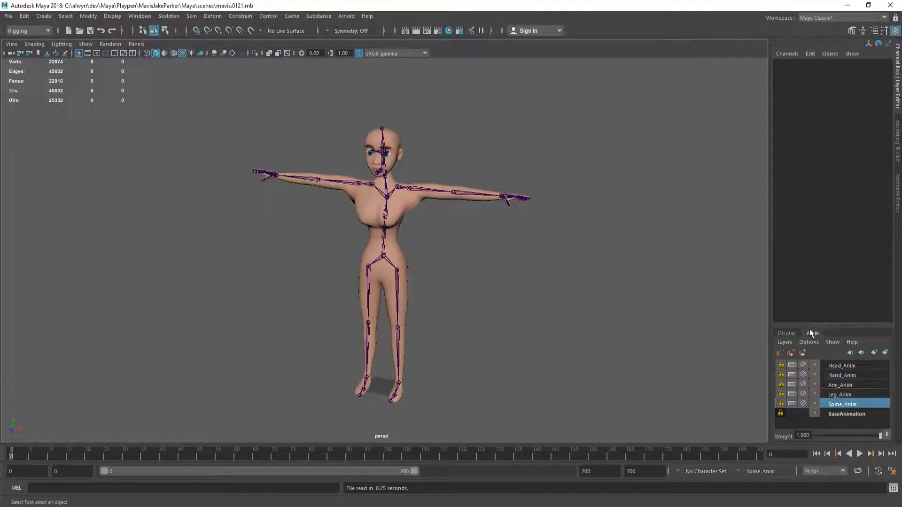
Step: Make the shoes_lyr, pants_lyr, shirt_lyr and hair_lyr display layers visible
left_click(791, 334)
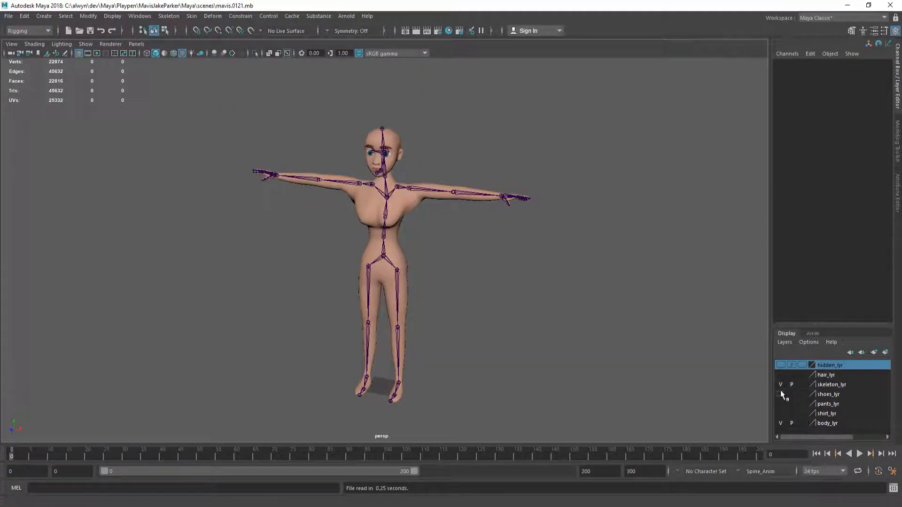
left_click(780, 394)
left_click(780, 404)
left_click(780, 413)
left_click(780, 375)
Step: Set Rotate X, Y and Z to 0 on every joint in the hips hierarchy and clear the selection
left_click(812, 333)
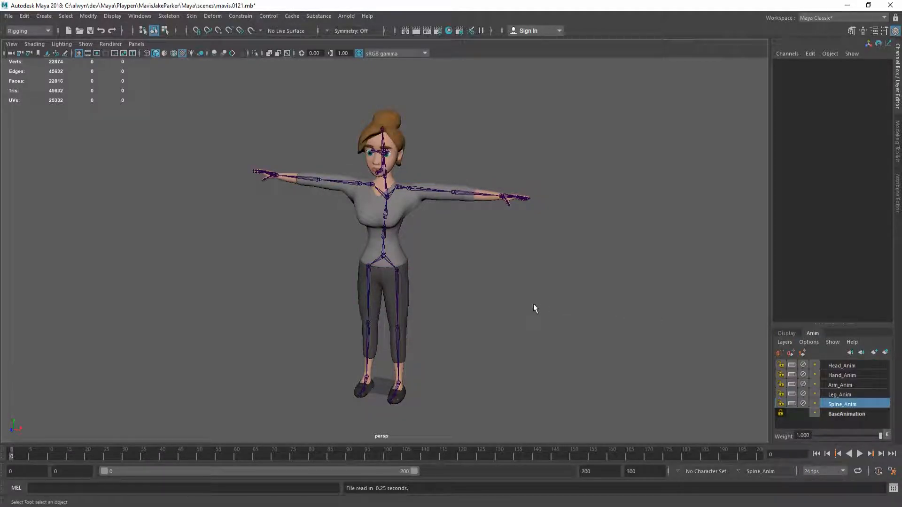
left_click_drag(533, 305, 539, 296, "alt")
left_click(381, 256)
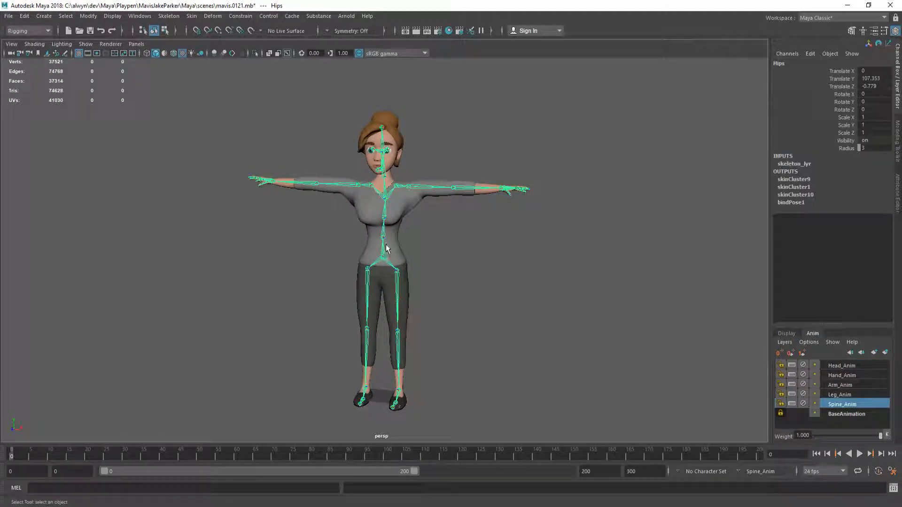
double_click(386, 249)
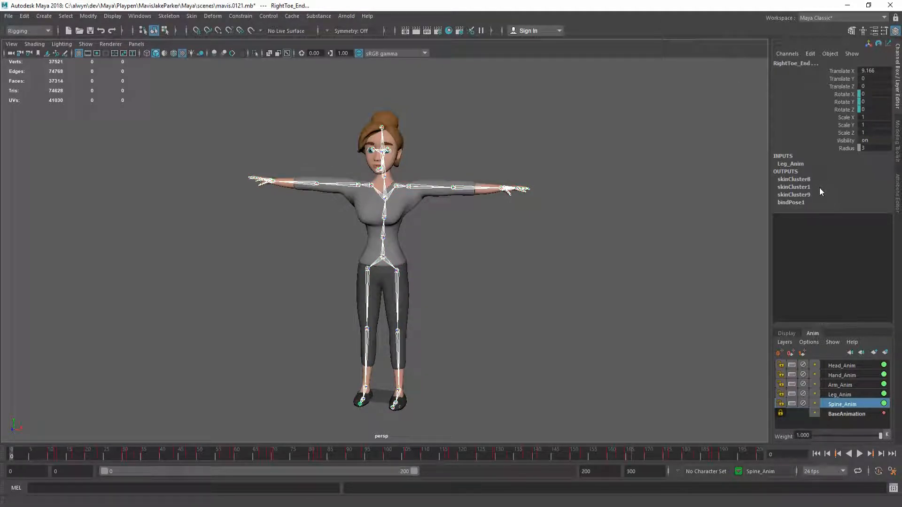
left_click_drag(873, 94, 873, 110)
key("Return")
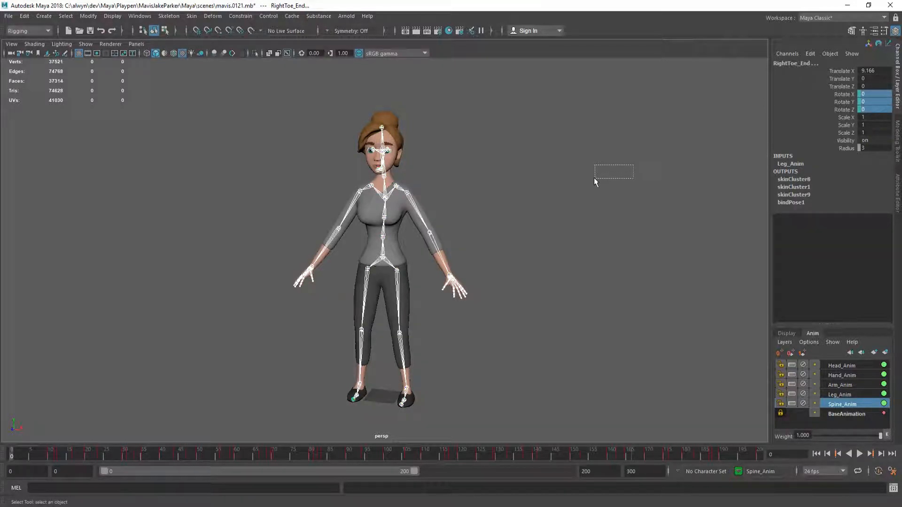
left_click_drag(594, 177, 594, 178)
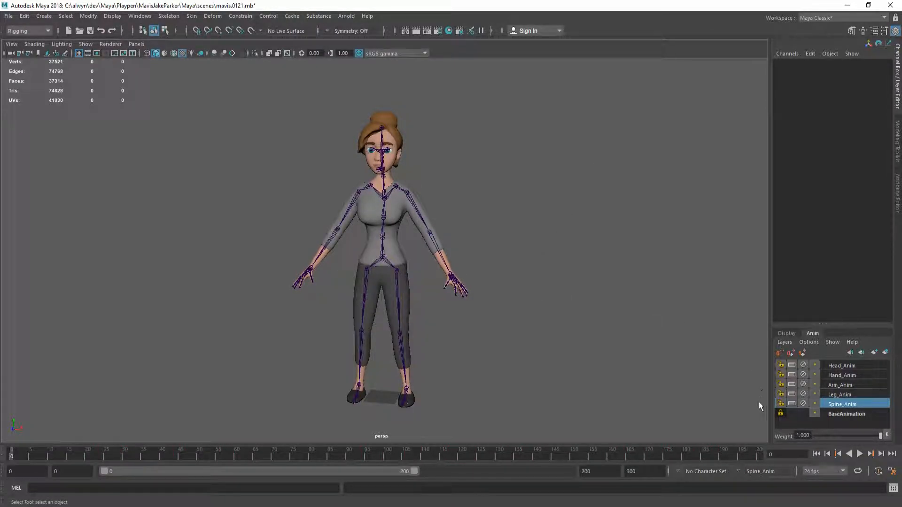
Step: Play the animation with the skeleton layer hidden and inspect how the clothing deforms with the body
left_click(859, 454)
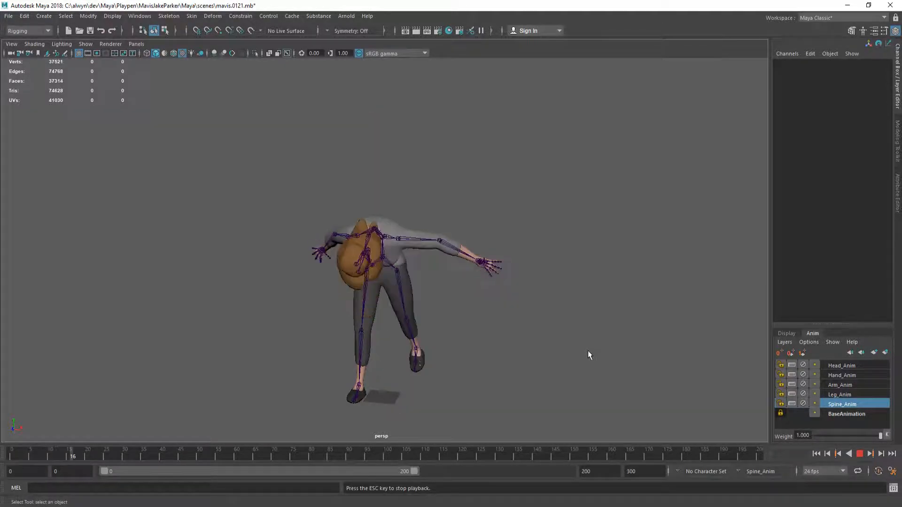
left_click(789, 333)
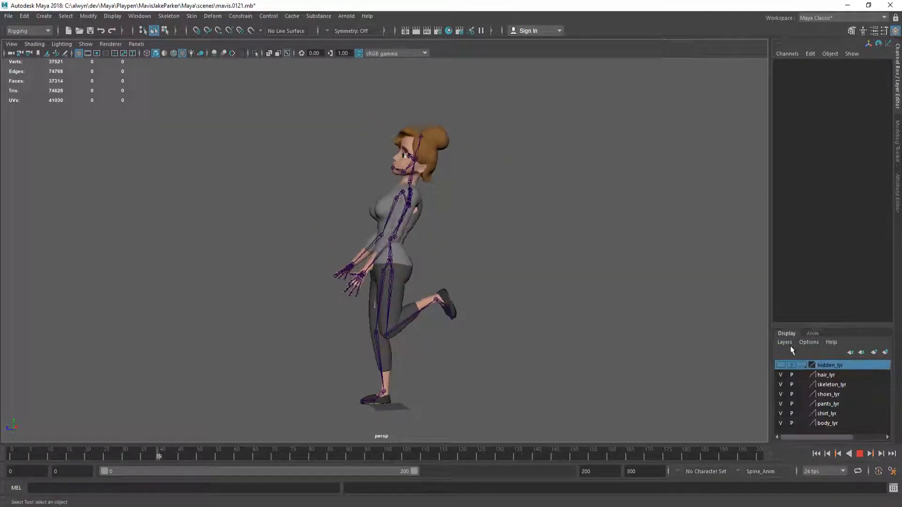
left_click_drag(520, 295, 607, 288, "alt")
scroll(524, 276, "up", 5)
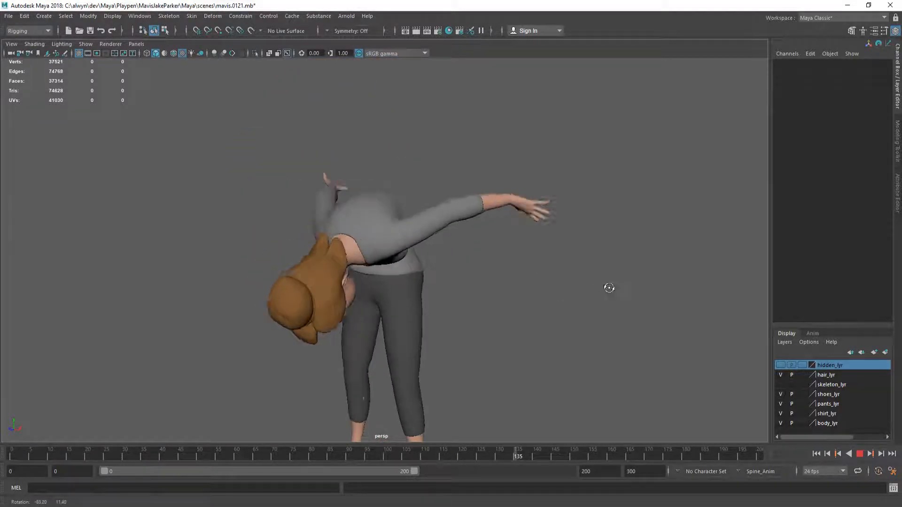
middle_click_drag(501, 335, 516, 244, "alt")
scroll(558, 291, "up", 2)
left_click_drag(557, 291, 543, 250, "alt")
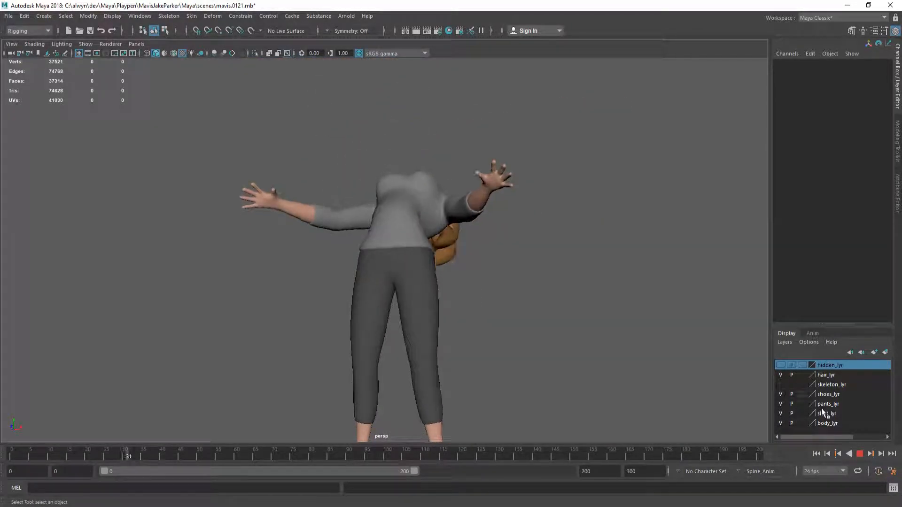
mouse_move(580, 328)
left_mouse_down("alt")
mouse_move(513, 320)
mouse_move(583, 332)
left_mouse_up("alt")
Step: Stop the playback at frame 0 and make skeleton_lyr visible again
left_click(859, 455)
left_click(816, 454)
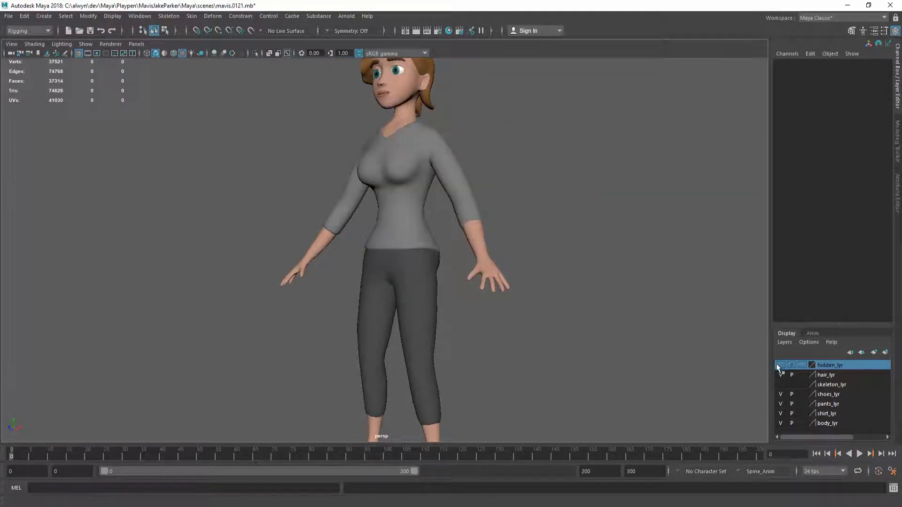
left_click(780, 383)
scroll(570, 282, "down", 4)
left_click_drag(570, 283, 604, 287, "alt")
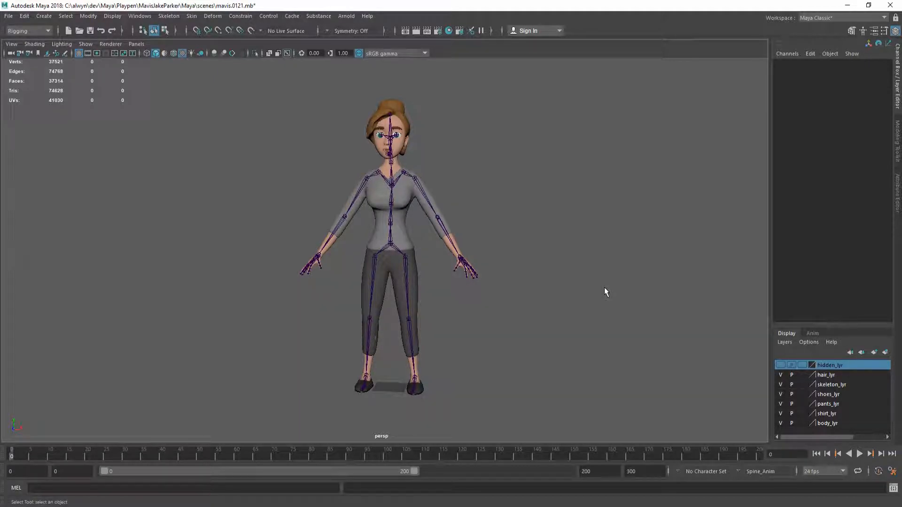
scroll(600, 283, "up", 3)
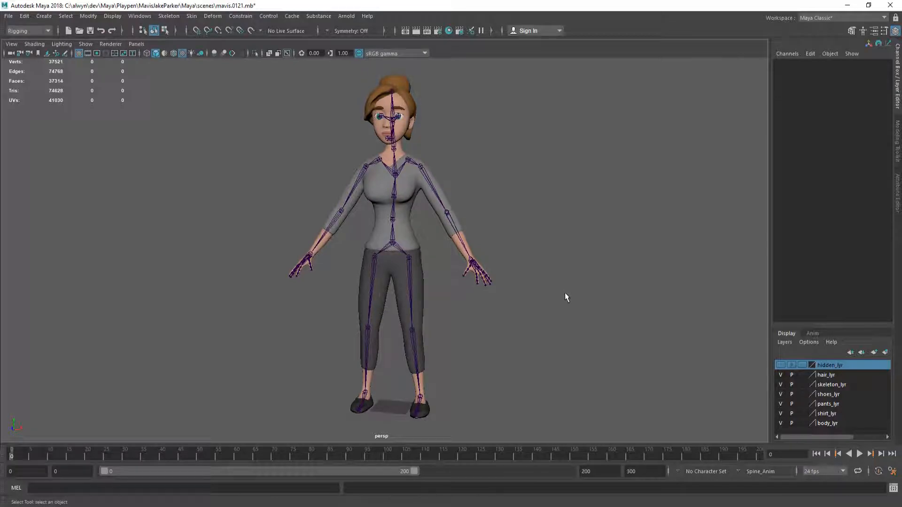
Step: Start a new scene without saving changes and import T-Pose.fbx into it
key("ctrl+o")
left_click(450, 265)
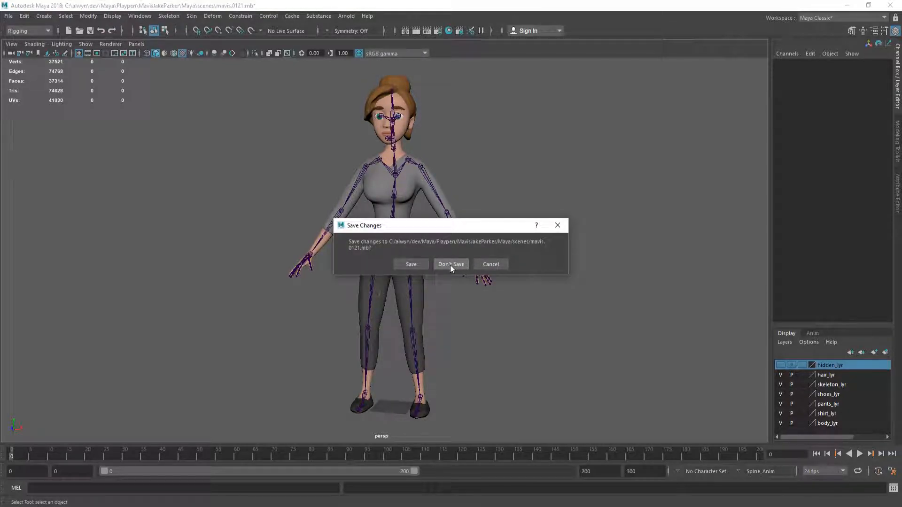
left_click(8, 16)
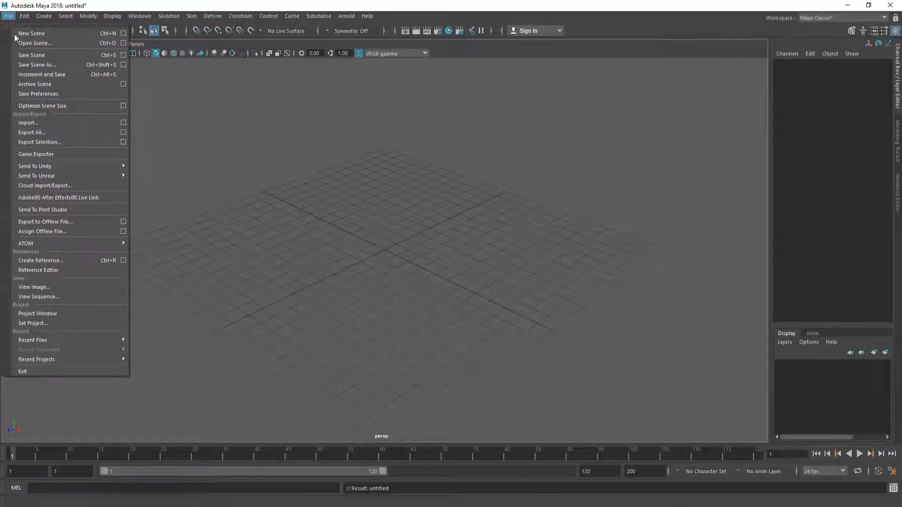
left_click(62, 122)
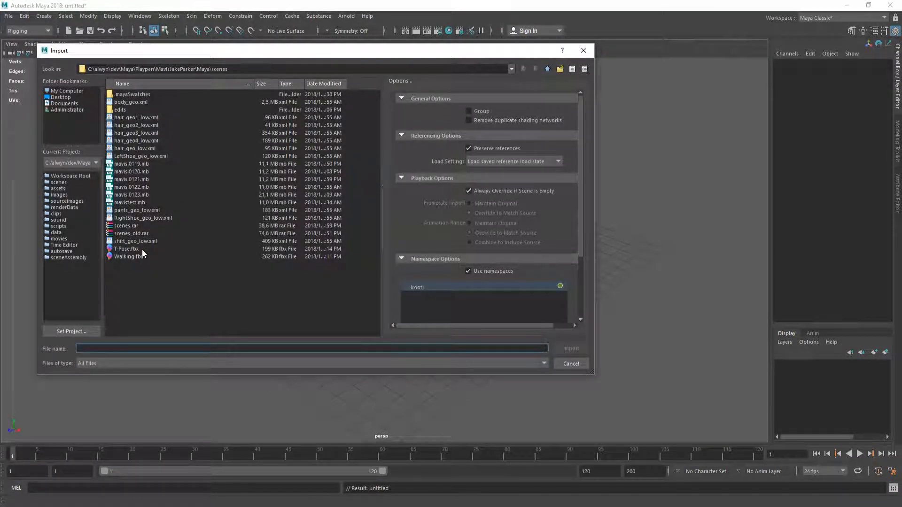
double_click(125, 249)
Step: Frame the imported skeleton and check the individual joints of its left arm
key("a")
scroll(405, 241, "down", 4)
left_click_drag(376, 257, 437, 209, "alt")
scroll(386, 253, "up", 6)
left_click(383, 217)
left_click(461, 164)
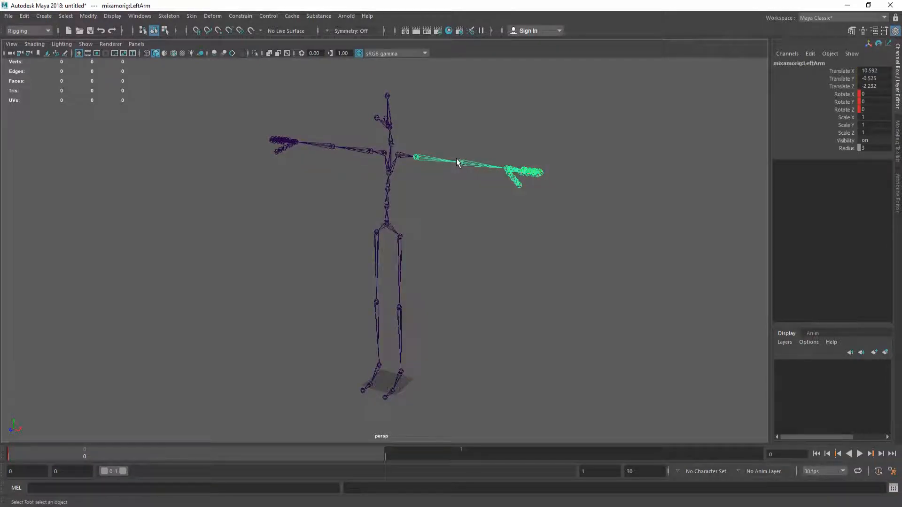
left_click(480, 165)
Step: Display the local rotation axes on every joint of the imported skeleton, from the hips down, and clear the selection
left_click(387, 221)
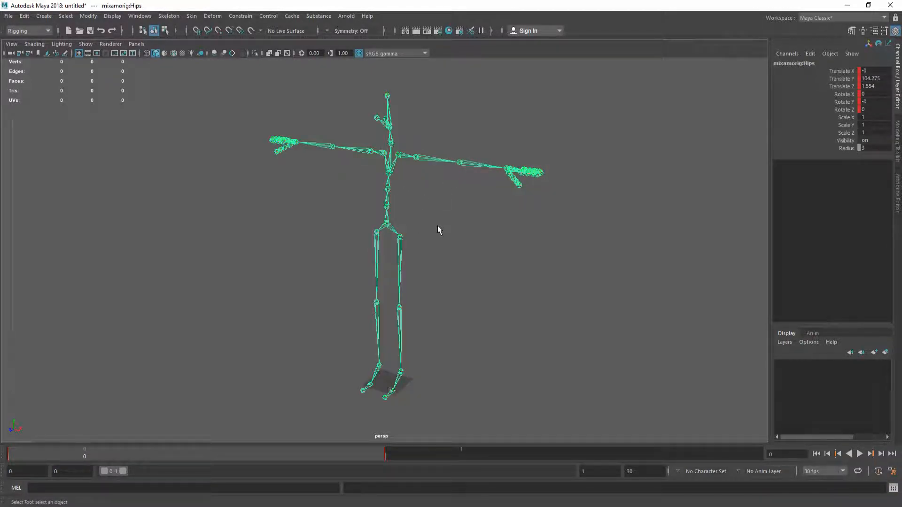
key("ctrl+a")
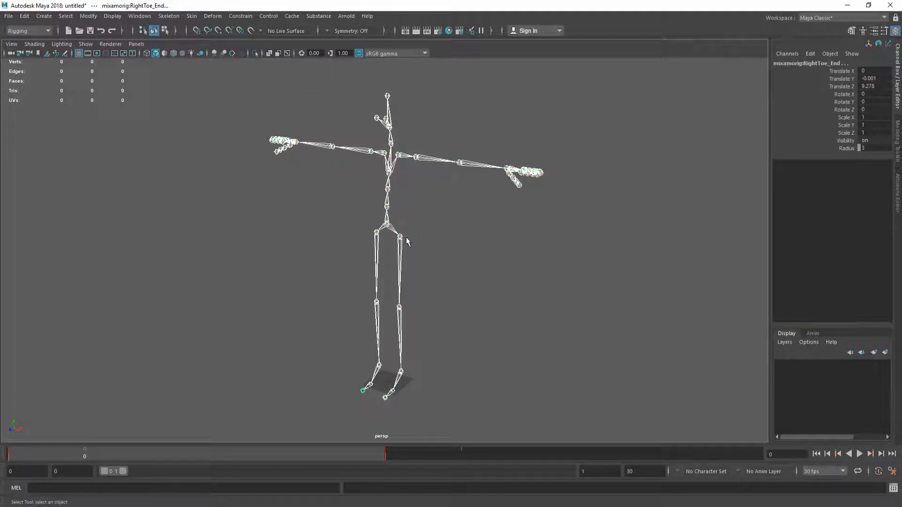
mouse_move(446, 241)
left_mouse_down("alt")
mouse_move(481, 240)
mouse_move(382, 231)
mouse_move(457, 236)
left_mouse_up("alt")
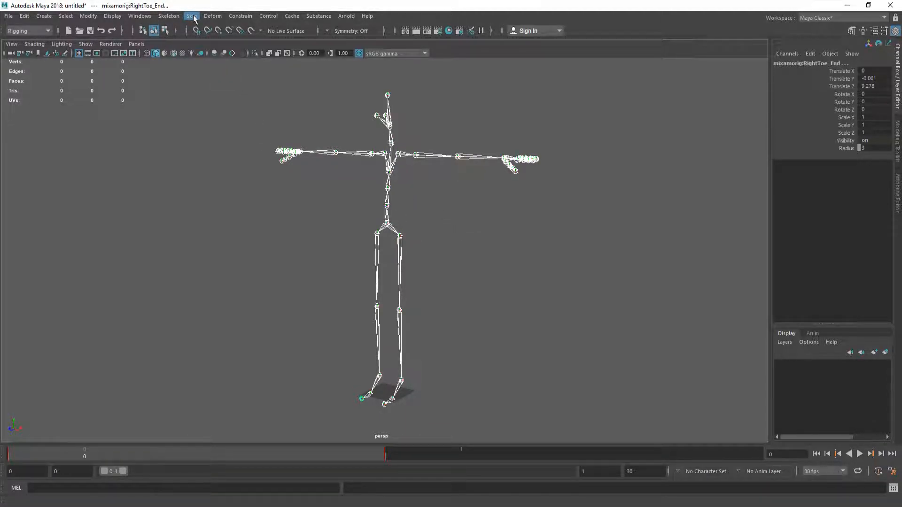
left_click(139, 15)
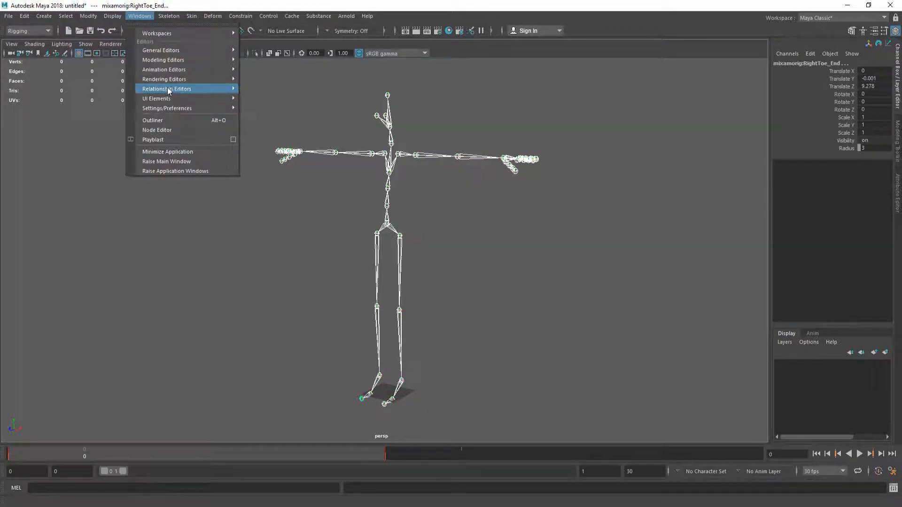
mouse_move(164, 107)
mouse_move(112, 15)
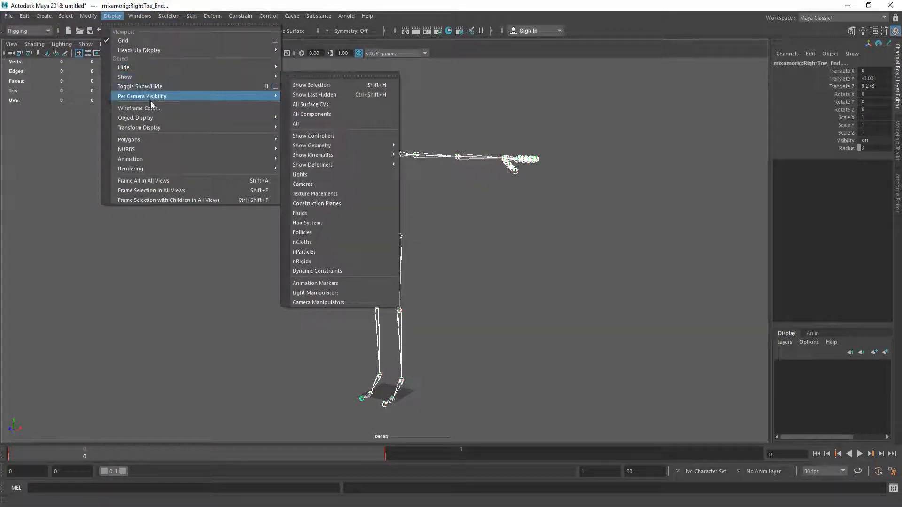
mouse_move(156, 127)
left_click(334, 135)
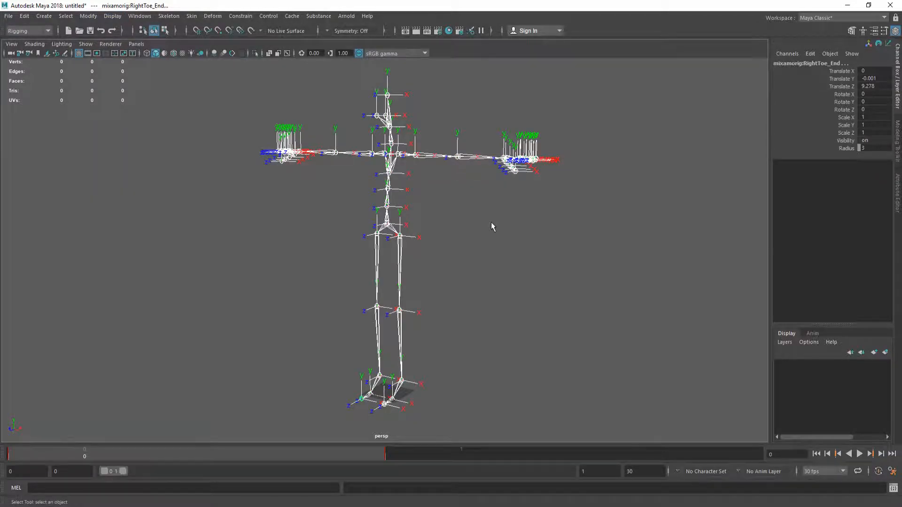
left_click(491, 221)
mouse_move(460, 220)
left_mouse_down("alt")
mouse_move(509, 227)
mouse_move(427, 223)
mouse_move(475, 223)
left_mouse_up("alt")
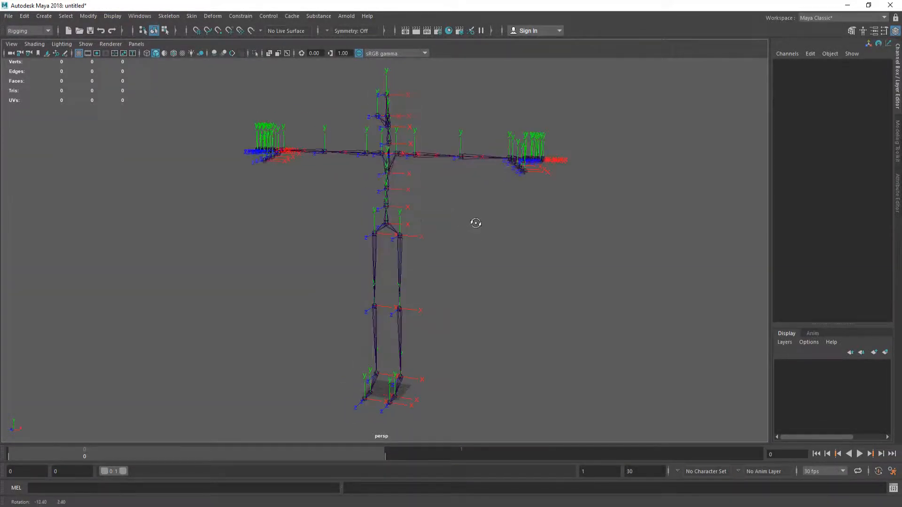
Step: Expand the full Hips hierarchy in the Outliner and delete the mixamorig namespace, merging its contents into root
key("shift+o")
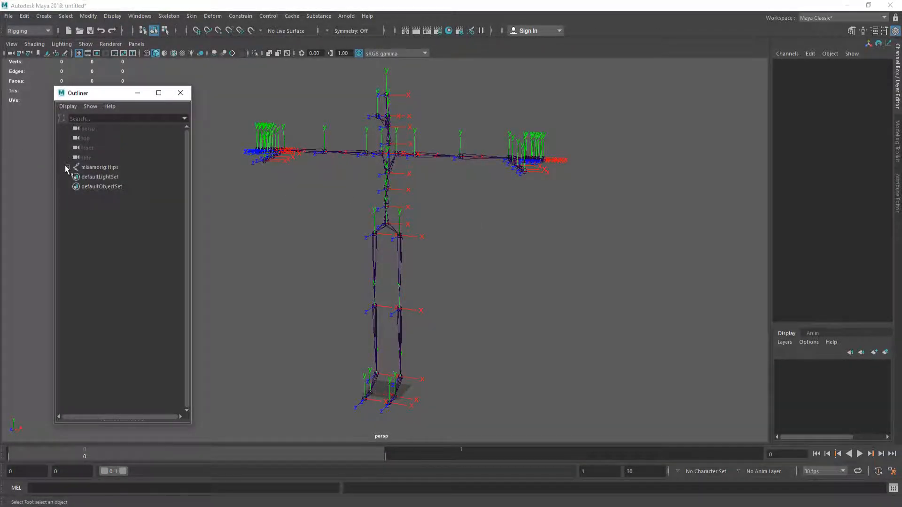
left_click(67, 168, "shift")
left_click(140, 16)
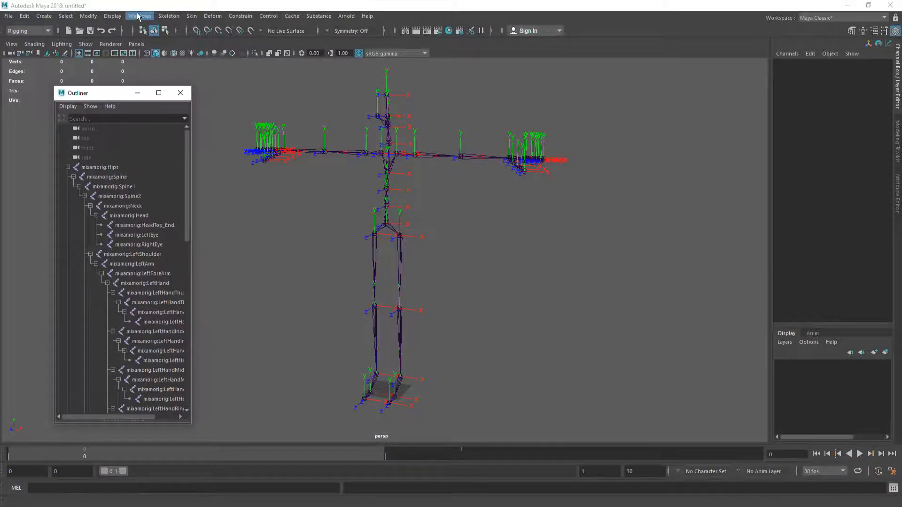
mouse_move(165, 59)
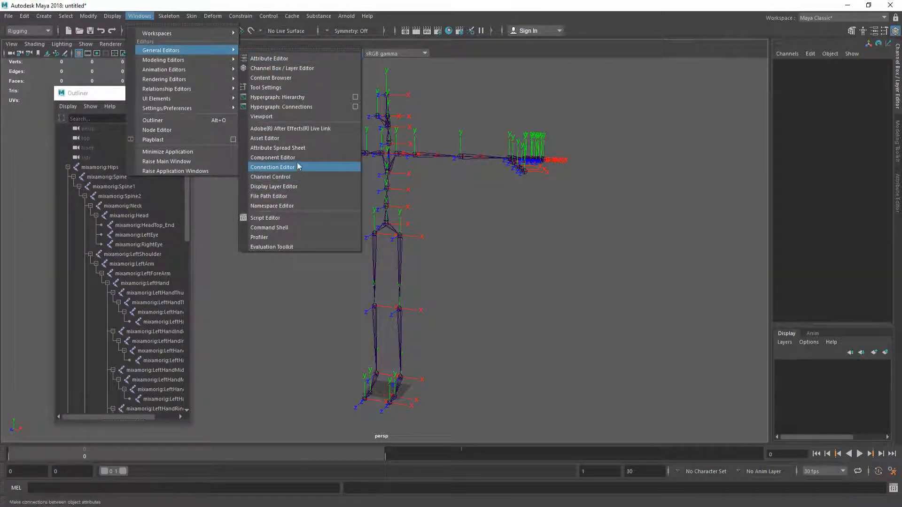
left_click(272, 205)
left_click(348, 212)
left_click(438, 217)
left_click(385, 260)
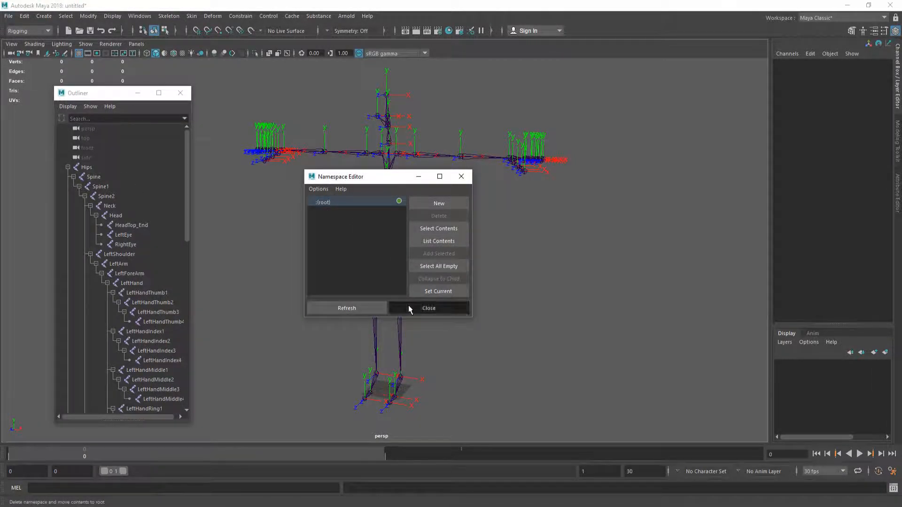
left_click(428, 308)
Step: Look through the skeleton's renamed joint hierarchy down to the leg joints and view the skeleton from different angles
scroll(141, 263, "down", 10)
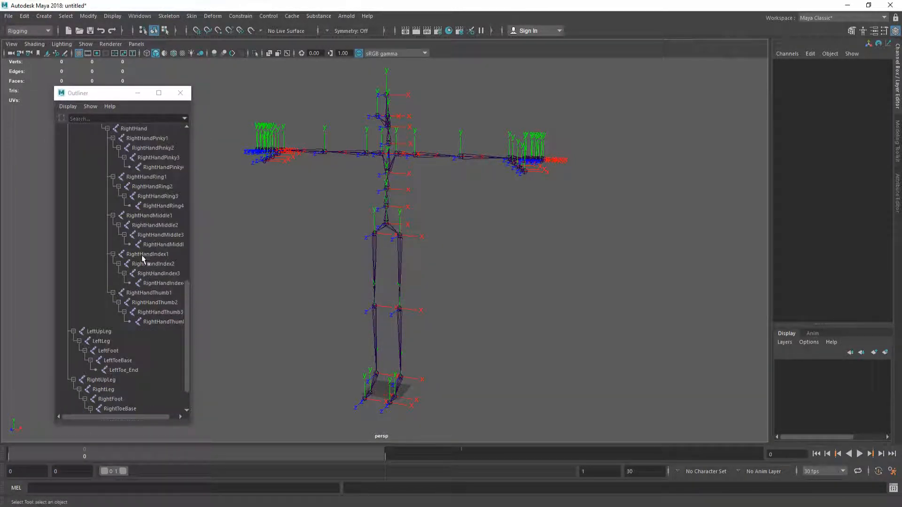
scroll(143, 240, "up", 10)
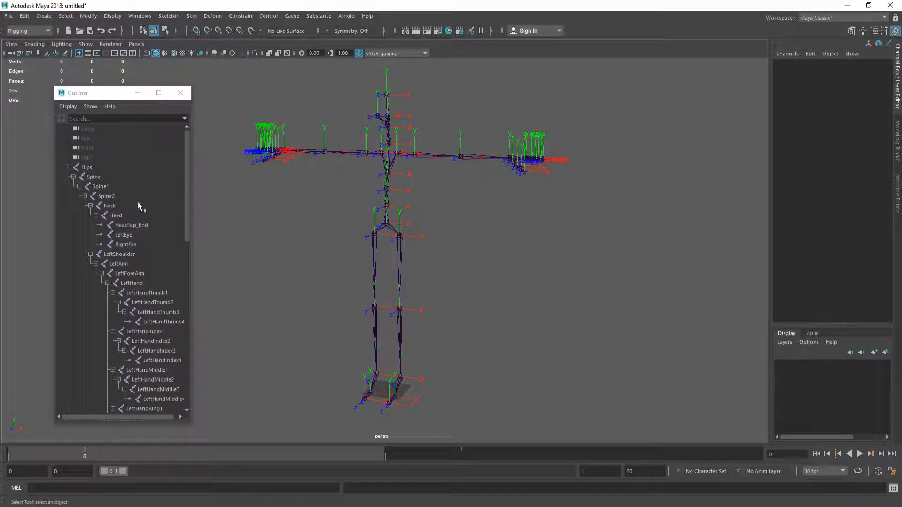
scroll(141, 235, "down", 12)
scroll(147, 254, "up", 12)
left_click_drag(470, 221, 486, 228, "alt")
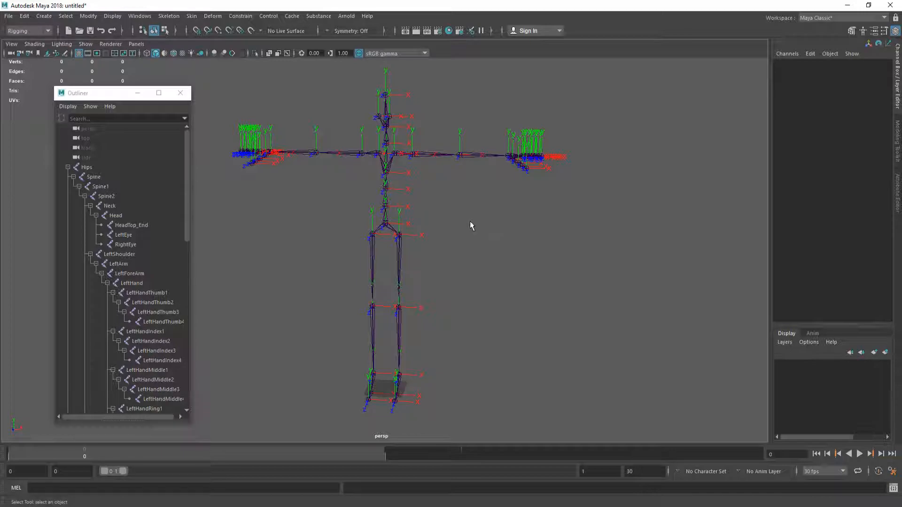
left_click_drag(466, 255, 441, 254, "alt")
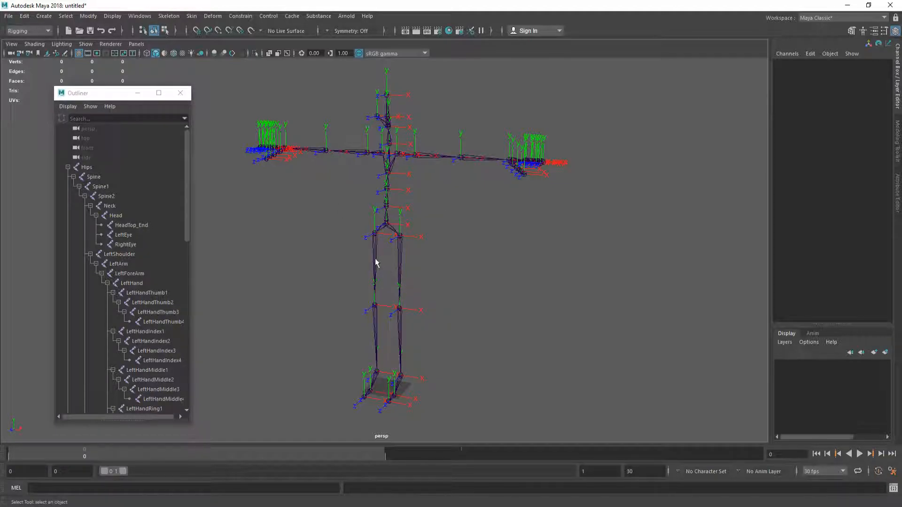
Step: Open mavis.0121.mb without saving the changes to the untitled scene
key("ctrl+o")
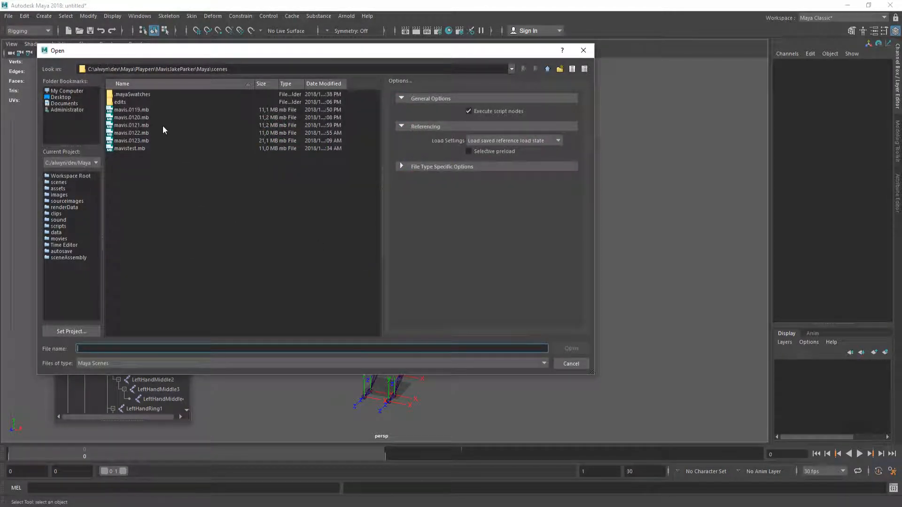
double_click(137, 126)
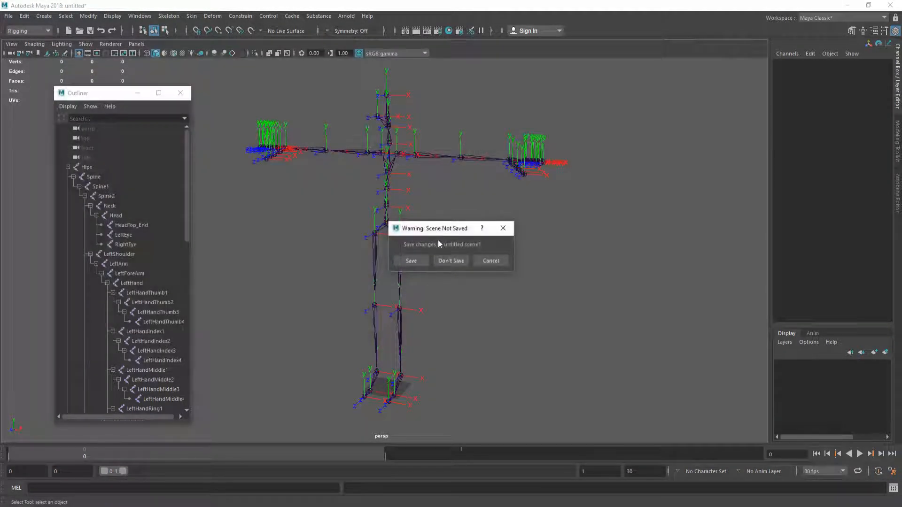
left_click(450, 261)
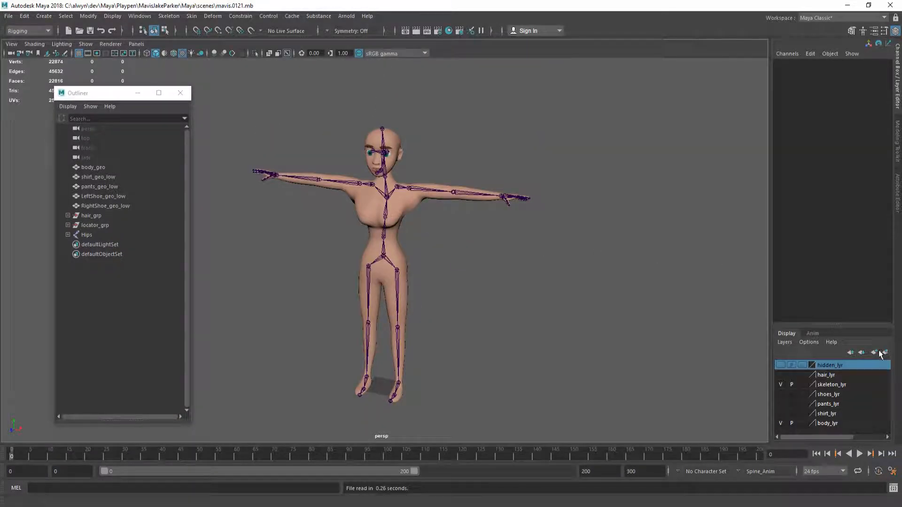
Step: Make the hair_lyr, shoes_lyr, pants_lyr and shirt_lyr display layers visible
left_click(781, 375)
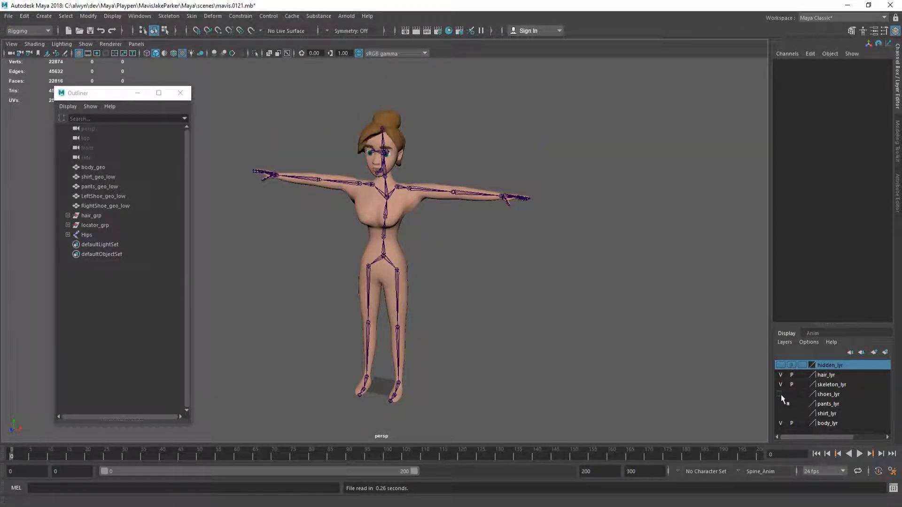
left_click(780, 394)
left_click(780, 404)
left_click(780, 413)
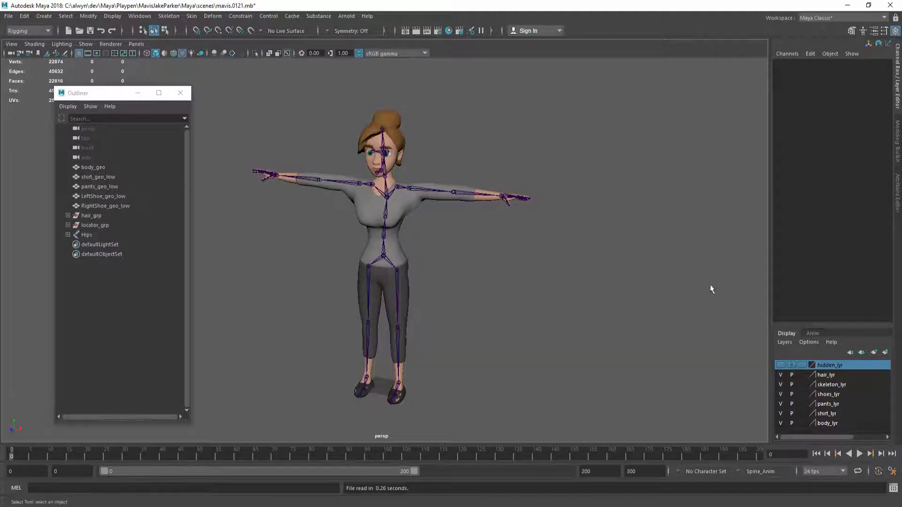
Step: Select the character's whole skeleton from the hips down, set Rotate X, Y and Z to 0, and clear the selection
left_click(384, 257)
left_click_drag(870, 93, 869, 110)
type("0")
key("Return")
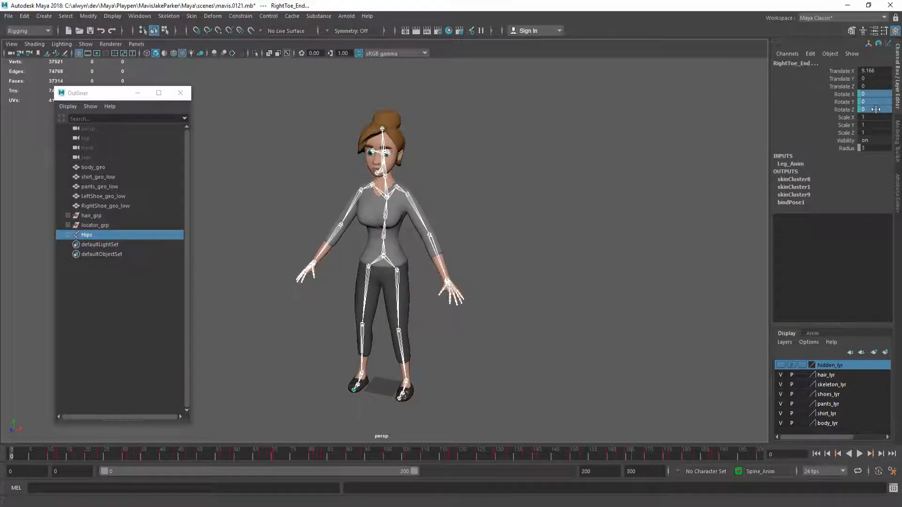
left_click(626, 174)
Step: Fully expand the character's Hips hierarchy and examine its joints alongside the relaxed pose from several angles
left_click_drag(560, 232, 415, 213, "alt")
left_click_drag(459, 240, 475, 229, "alt")
left_click(67, 235, "shift")
scroll(129, 242, "down", 12)
scroll(148, 263, "up", 15)
mouse_move(457, 230)
left_mouse_down("alt")
mouse_move(533, 233)
mouse_move(466, 226)
left_mouse_up("alt")
scroll(383, 139, "up", 2)
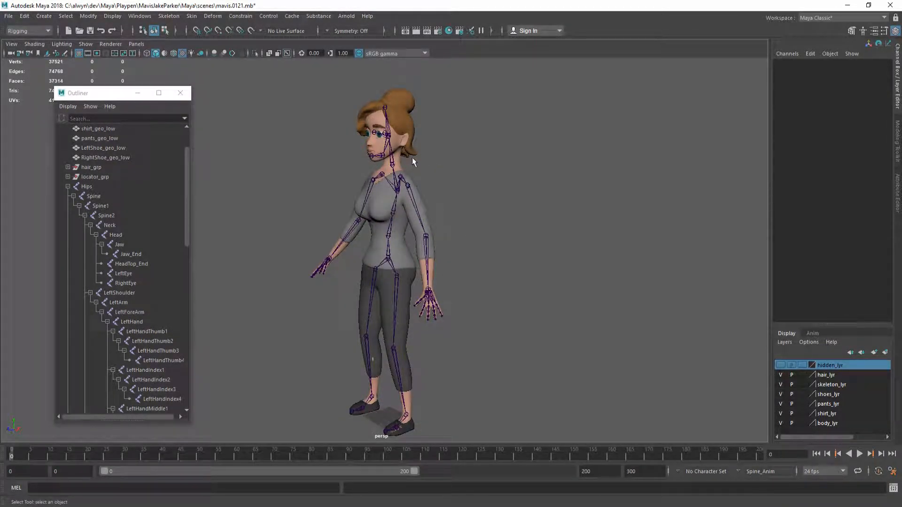
mouse_move(365, 187)
left_mouse_down("alt")
mouse_move(493, 199)
mouse_move(371, 188)
left_mouse_up("alt")
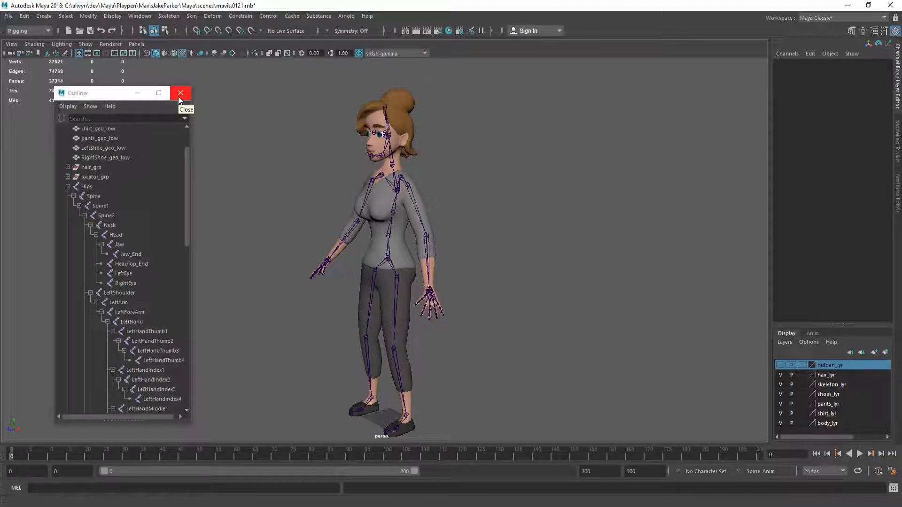
left_click_drag(463, 155, 505, 197, "alt")
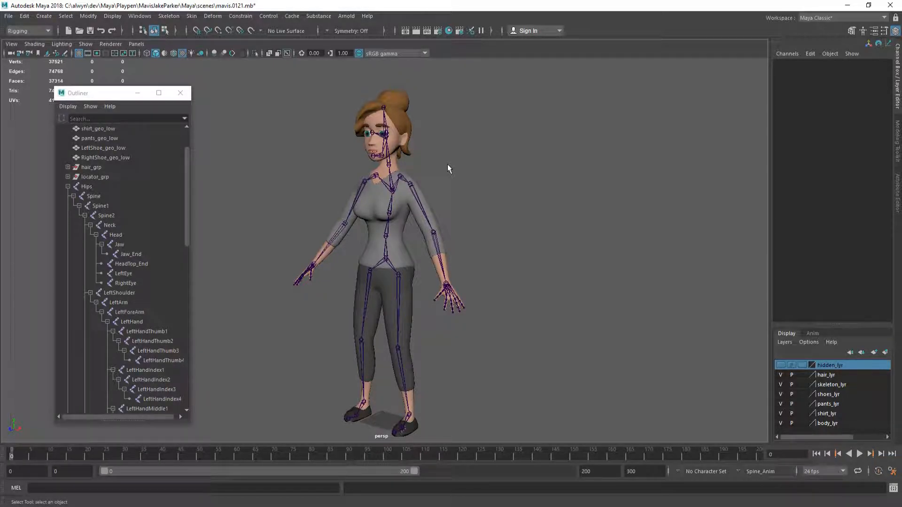
mouse_move(475, 204)
left_mouse_down("alt")
mouse_move(544, 209)
mouse_move(445, 203)
mouse_move(542, 203)
mouse_move(465, 204)
mouse_move(517, 203)
mouse_move(491, 204)
left_mouse_up("alt")
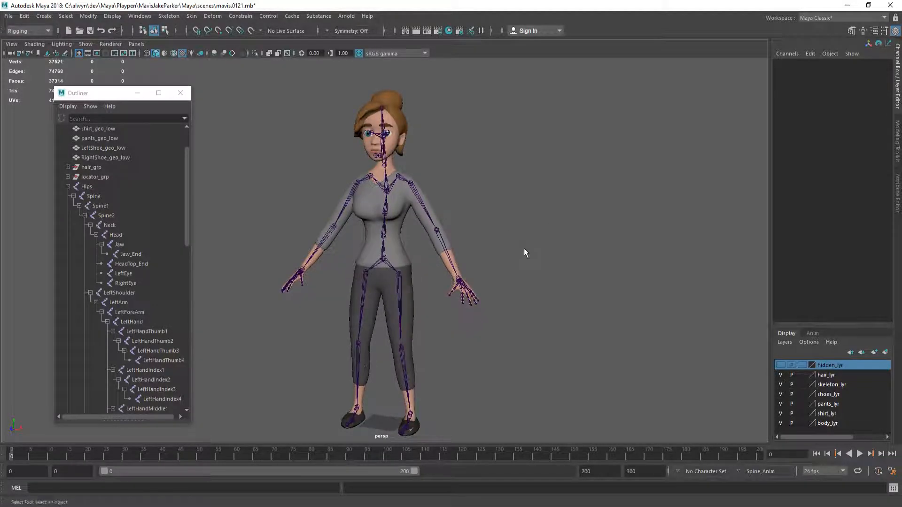
Step: Display the local rotation axes on every joint of the character's skeleton and clear the selection
double_click(383, 257)
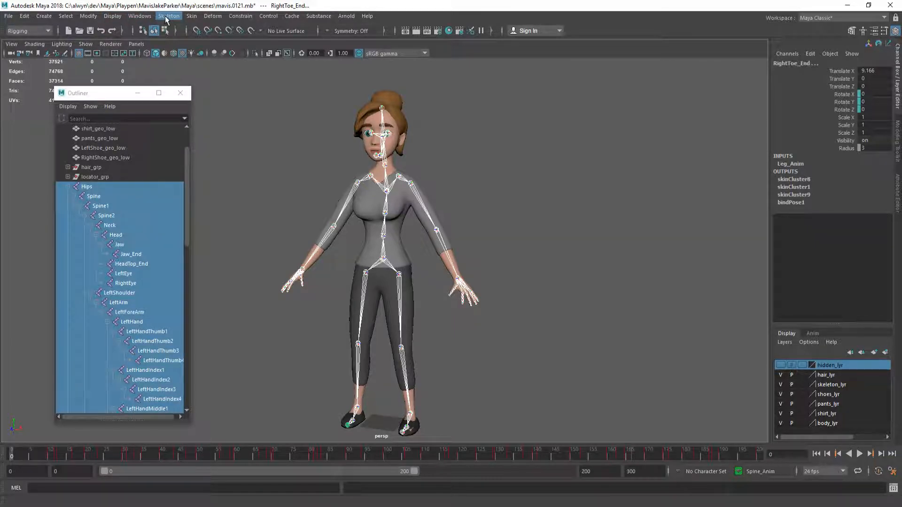
left_click(113, 16)
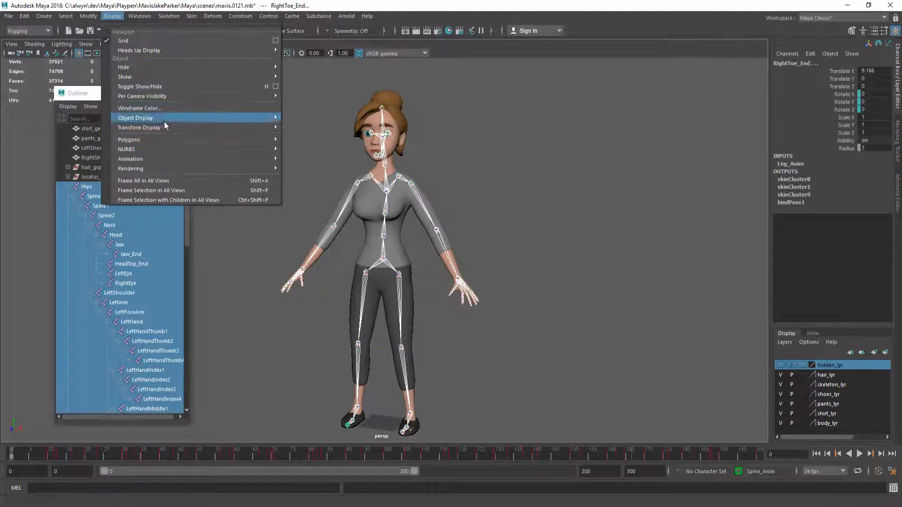
left_click(324, 134)
left_click(563, 179)
left_click_drag(564, 178, 548, 196, "alt")
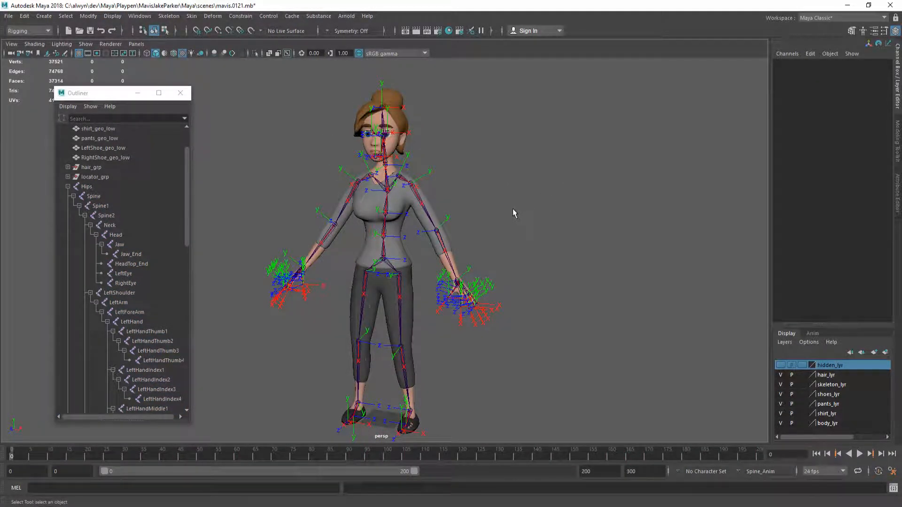
mouse_move(523, 216)
left_mouse_down("alt")
mouse_move(547, 213)
mouse_move(491, 216)
mouse_move(560, 217)
mouse_move(487, 224)
mouse_move(563, 211)
mouse_move(514, 219)
left_mouse_up("alt")
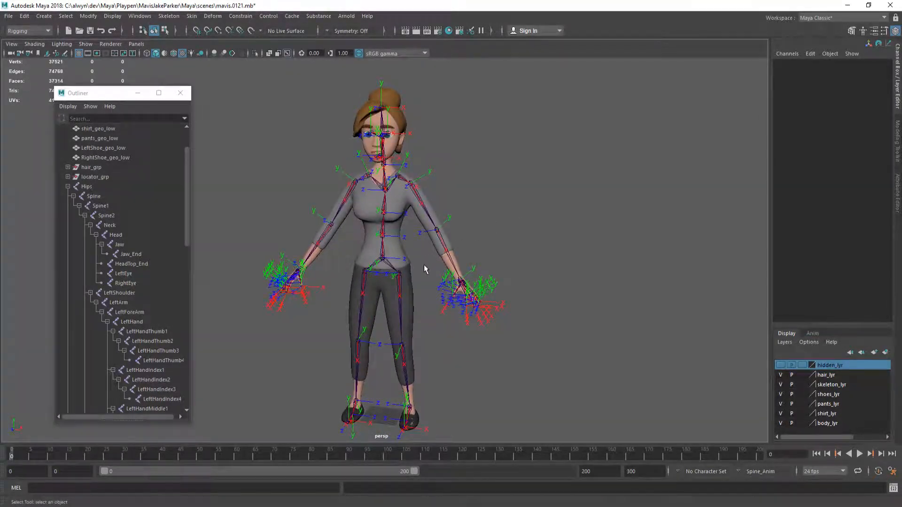
Step: Try rotating both upper leg joints together to test their mirrored orientation, and undo the rotation
left_click(399, 292)
left_click(364, 279, "shift")
mouse_move(370, 280)
left_mouse_down("alt")
mouse_move(390, 287)
mouse_move(381, 256)
mouse_move(386, 270)
left_mouse_up("alt")
key("e")
key("ctrl+z")
left_click_drag(459, 271, 423, 231, "alt")
key("ctrl+z")
Step: Try rotating the left and right shoulder joints together, and undo the rotation
left_click(398, 176)
left_click(369, 180, "shift")
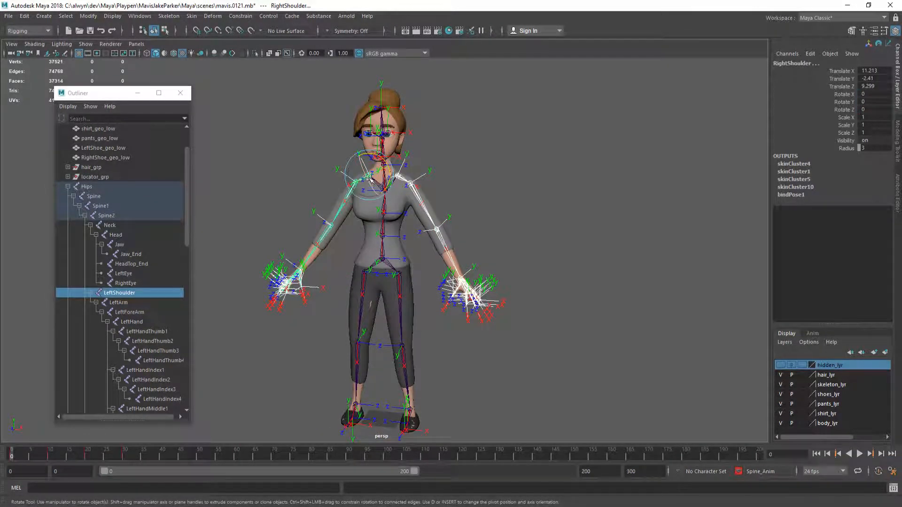
left_click_drag(379, 158, 382, 197)
key("ctrl+z")
Step: Try rotating the left and right hand joints together, and undo the rotation
scroll(456, 286, "up", 4)
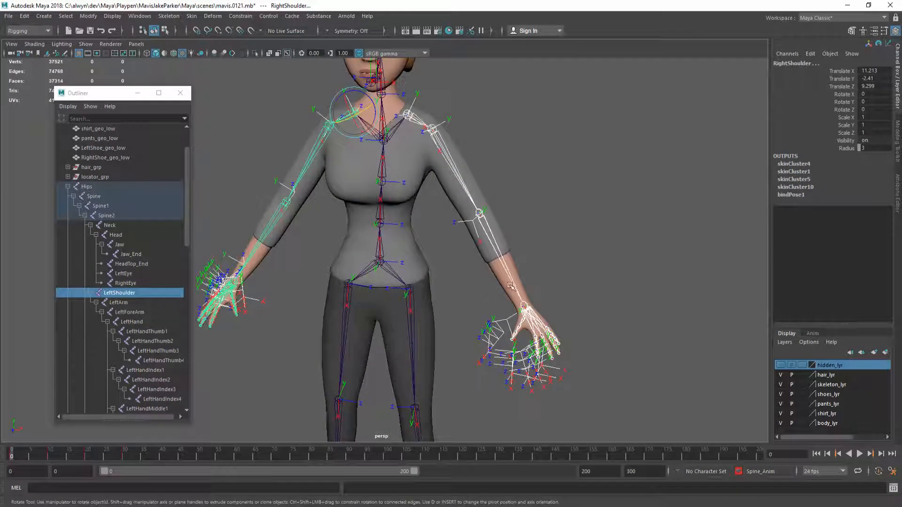
left_click(525, 309)
left_click(234, 283, "shift")
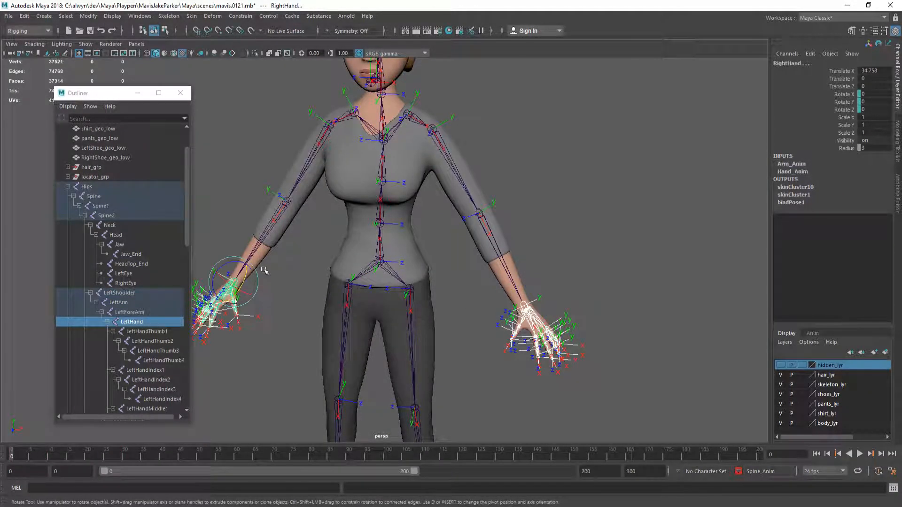
left_click_drag(245, 270, 245, 270)
key("ctrl+z")
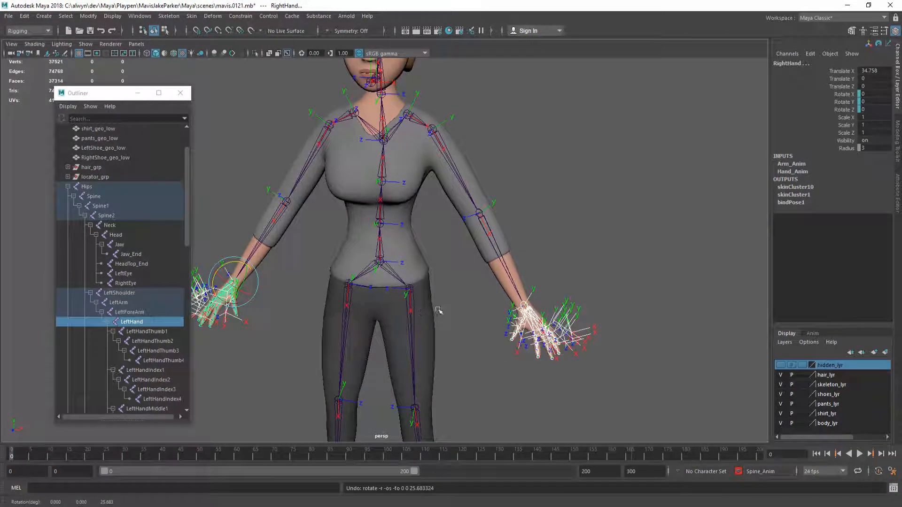
Step: Hide the local rotation axes on all joints from the hips down and clear the selection
middle_click_drag(433, 305, 429, 262, "alt")
left_click(377, 212)
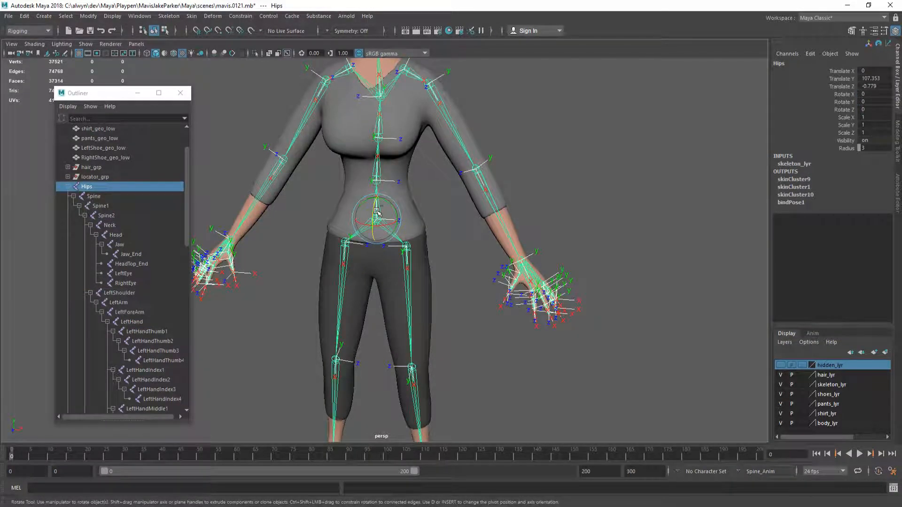
key("h")
key("l")
scroll(422, 215, "down", 5)
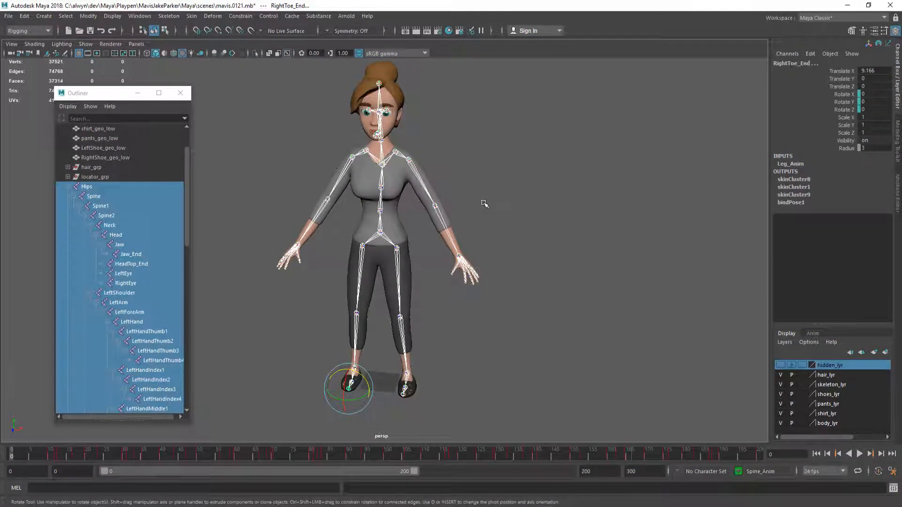
left_click(486, 201)
Step: Select the entire hips hierarchy and show the local rotation axes on all its joints again
left_click_drag(403, 238, 386, 236, "alt")
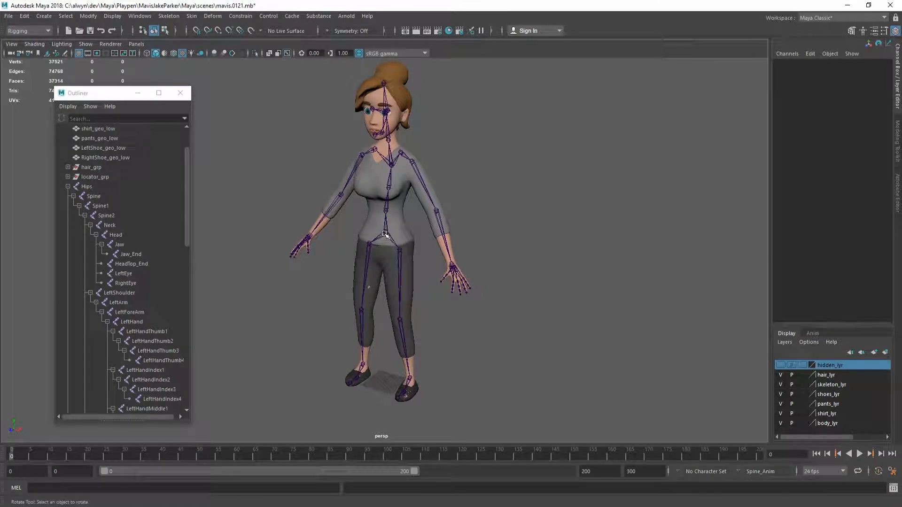
left_click(385, 233)
key("h")
key("l")
scroll(392, 174, "up", 5)
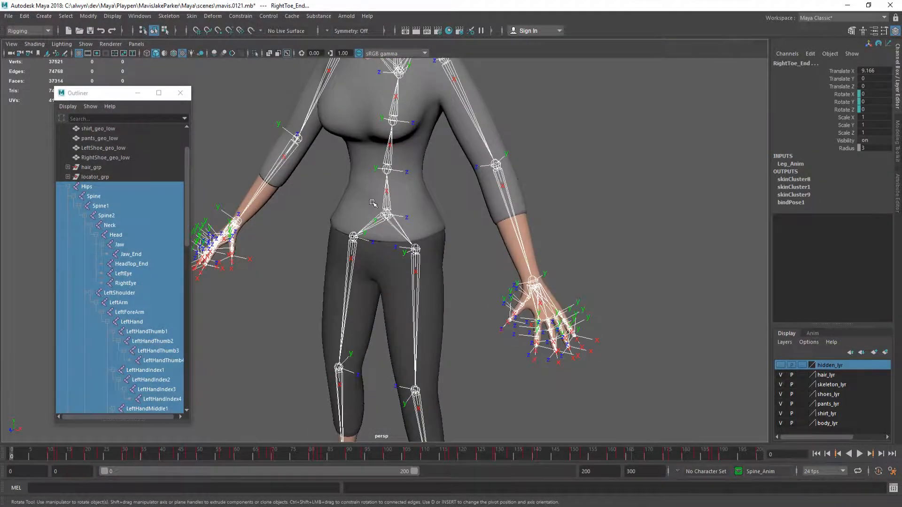
Step: Examine the axis orientations of the spine, shoulder, arm, hip and leg joints up close
middle_click_drag(394, 156, 386, 223, "alt")
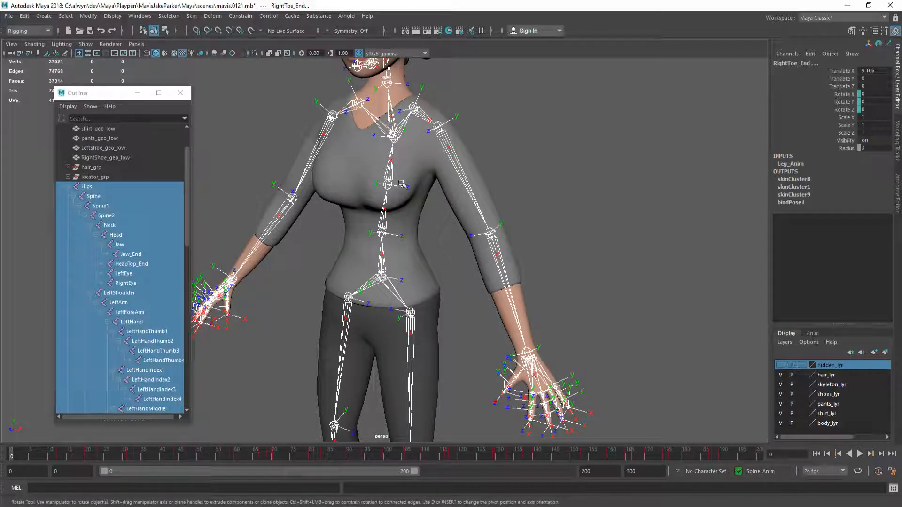
middle_click_drag(397, 153, 403, 179, "alt")
scroll(376, 181, "up", 3)
left_click_drag(376, 181, 395, 132, "alt")
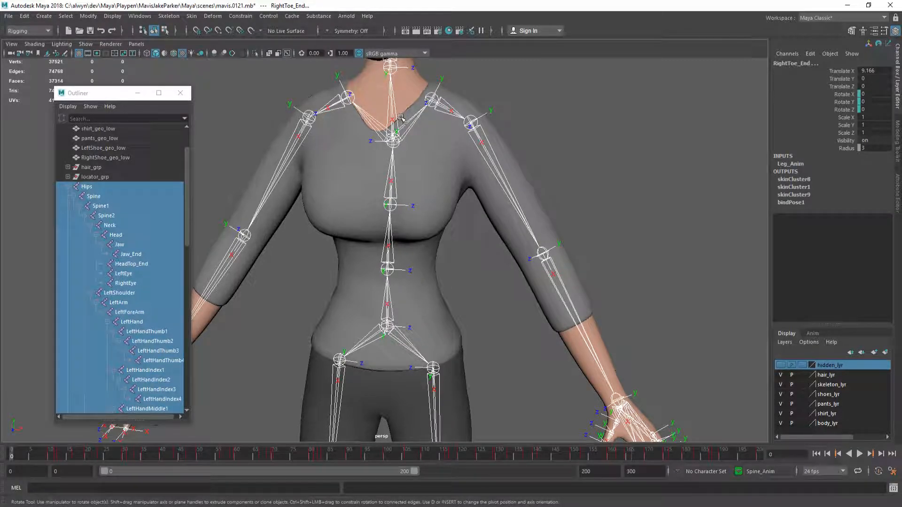
scroll(411, 221, "down", 3)
middle_click_drag(442, 329, 459, 210, "alt")
scroll(459, 210, "up", 3)
mouse_move(459, 210)
left_mouse_down("alt")
mouse_move(427, 204)
mouse_move(450, 203)
left_mouse_up("alt")
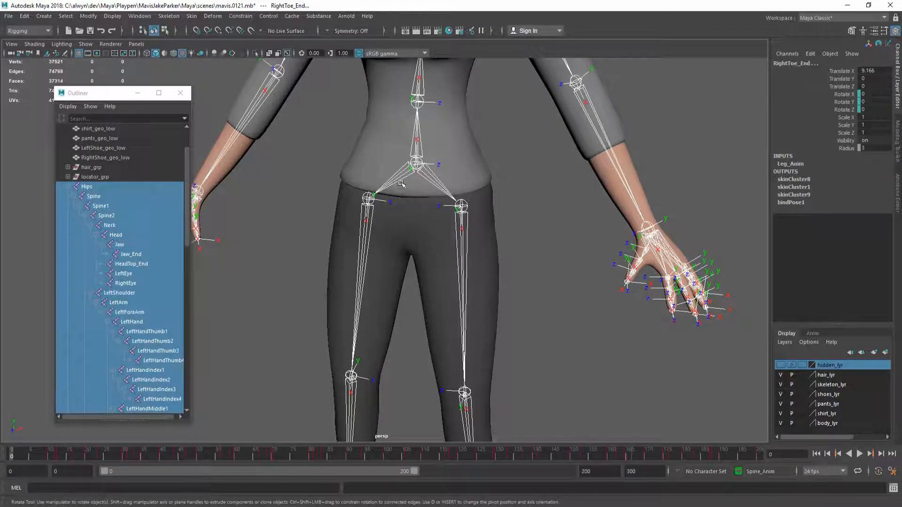
scroll(401, 205, "down", 5)
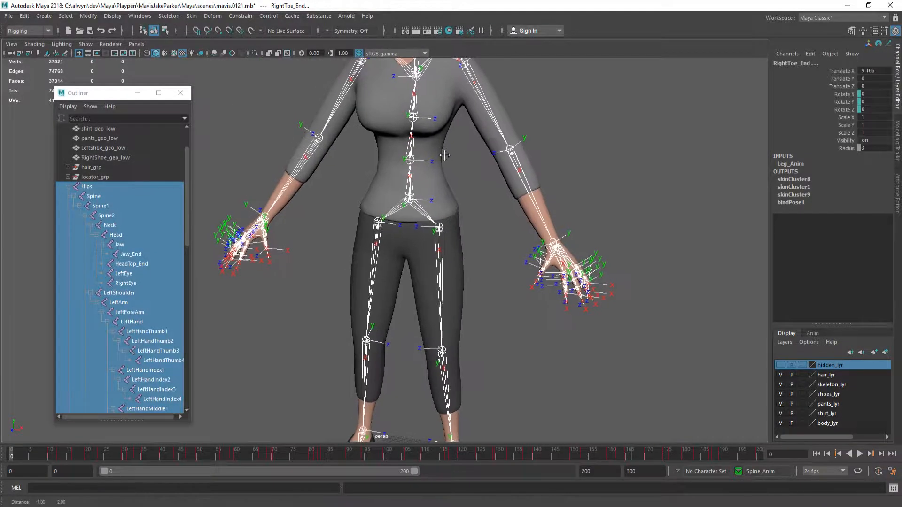
middle_click_drag(441, 199, 427, 232, "alt")
left_click_drag(426, 231, 407, 230, "alt")
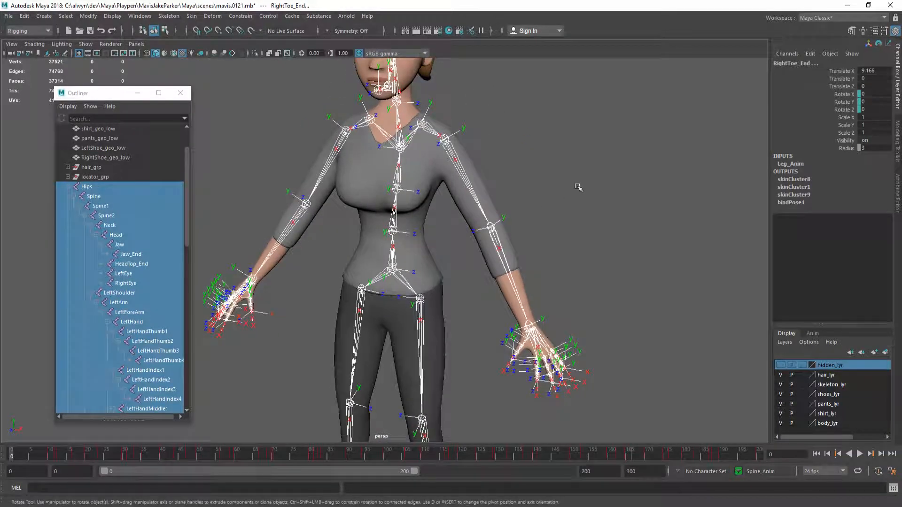
Step: Undo the local rotation axes display on the whole skeleton and clear the joint selection
left_click(575, 188)
scroll(470, 211, "down", 3)
middle_click_drag(417, 228, 450, 211, "alt")
scroll(450, 214, "up", 1)
scroll(450, 215, "down", 1)
left_click_drag(442, 216, 450, 215, "alt")
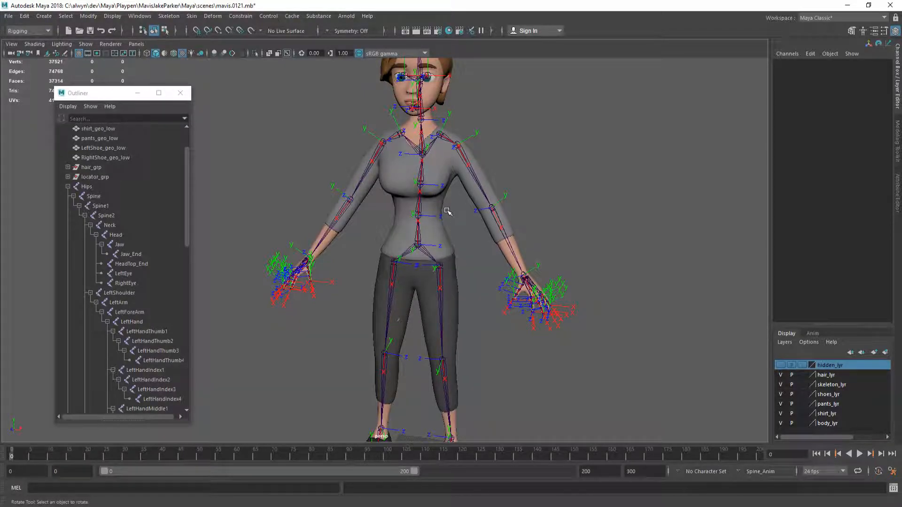
left_click(414, 237)
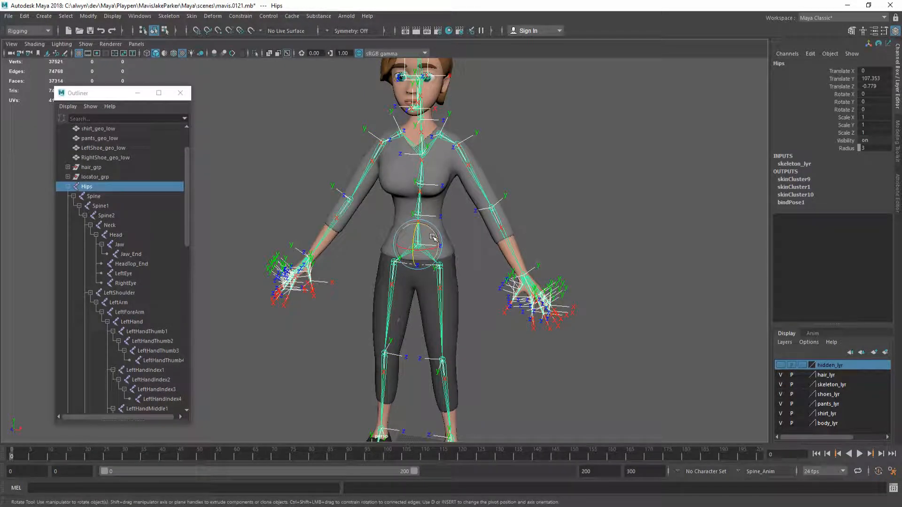
key("ctrl+z")
key("ctrl+z")
key("ctrl+z")
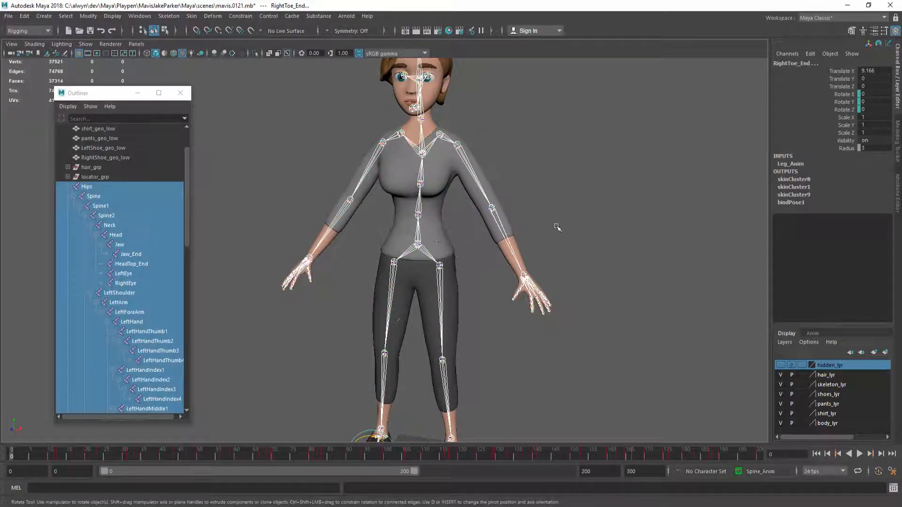
left_click(569, 223)
scroll(426, 176, "down", 4)
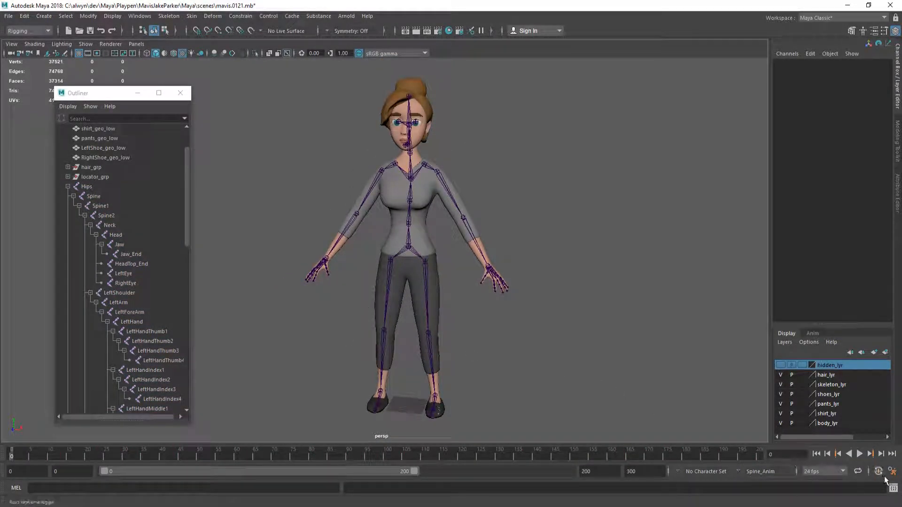
Step: Open the Script Editor over the viewport and cut out the whole existing Python script
left_click(892, 489)
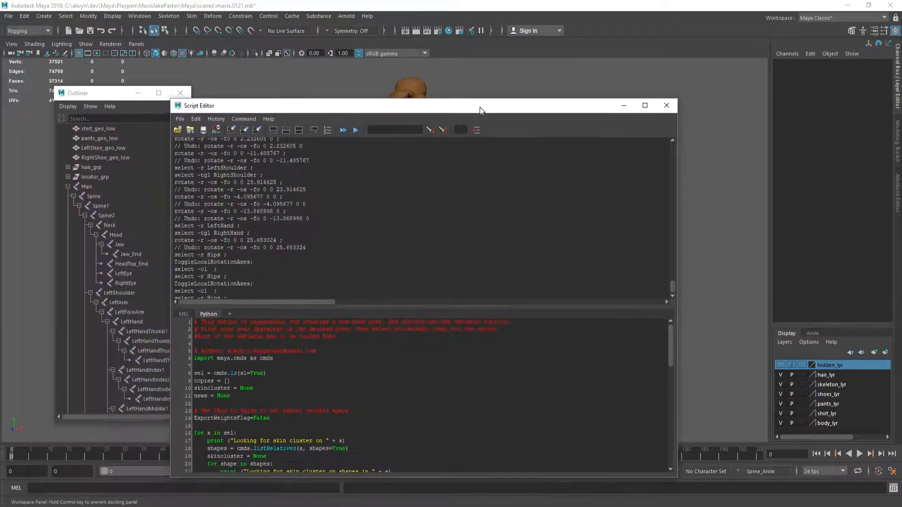
left_click_drag(480, 107, 353, 76)
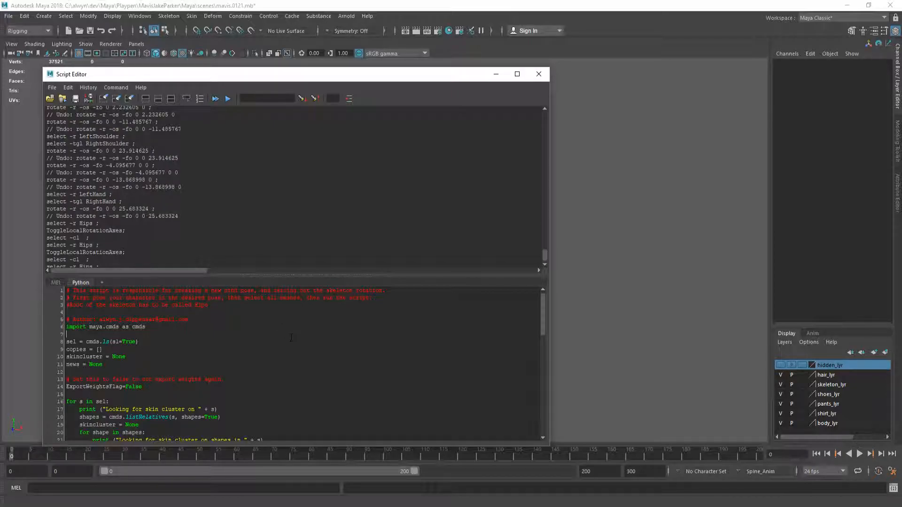
key("ctrl+a")
key("ctrl+s")
key("Escape")
left_click(307, 369)
key("ctrl+a")
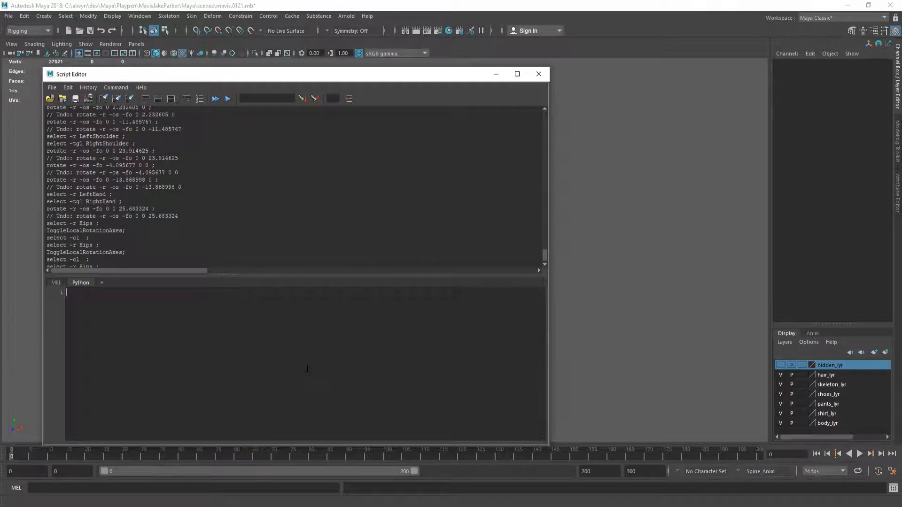
key("ctrl+x")
Step: Switch to the Google Drive Scripts folder in the browser, open MirrorPose_Goofish.txt and copy its entire text
key("alt+Tab")
key("alt+Tab")
key("alt+Tab")
key("alt+Tab")
key("alt+Tab")
key("alt+Tab")
key("alt+Tab")
key("alt+Tab")
key("alt+Tab")
key("alt+Tab")
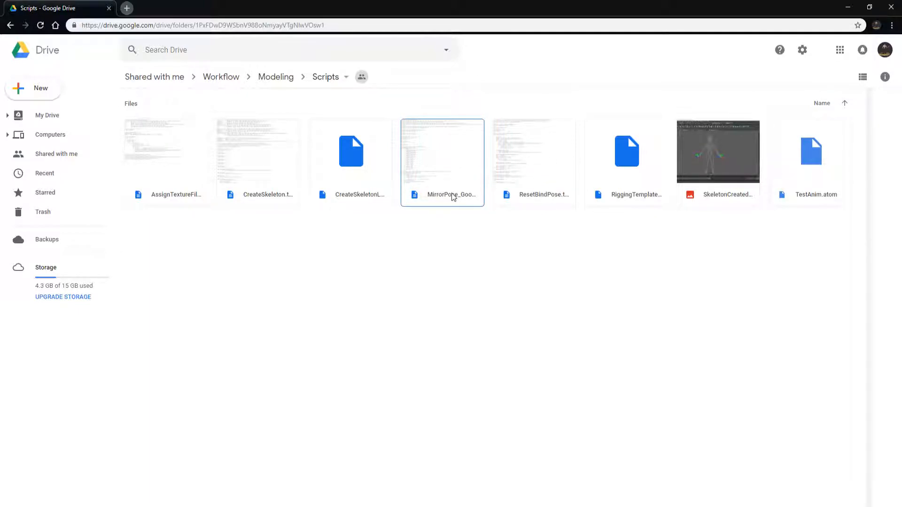
double_click(451, 155)
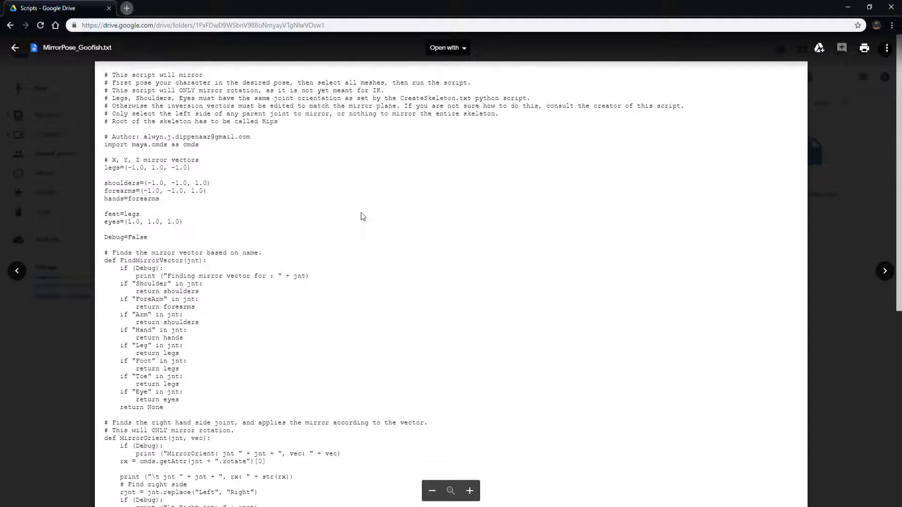
key("ctrl+a")
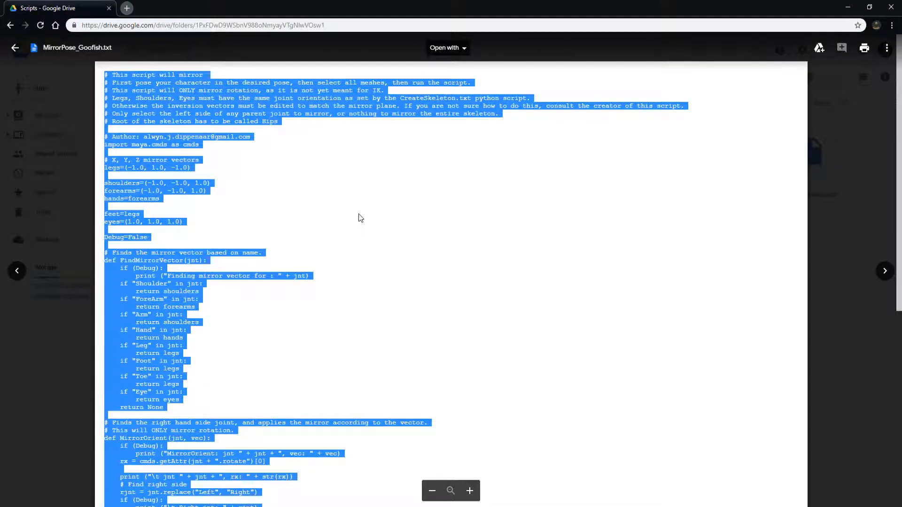
key("Escape")
Step: Switch back to Maya and paste the copied mirror-pose script into the empty Python script area
double_click(573, 4)
left_click(573, 4)
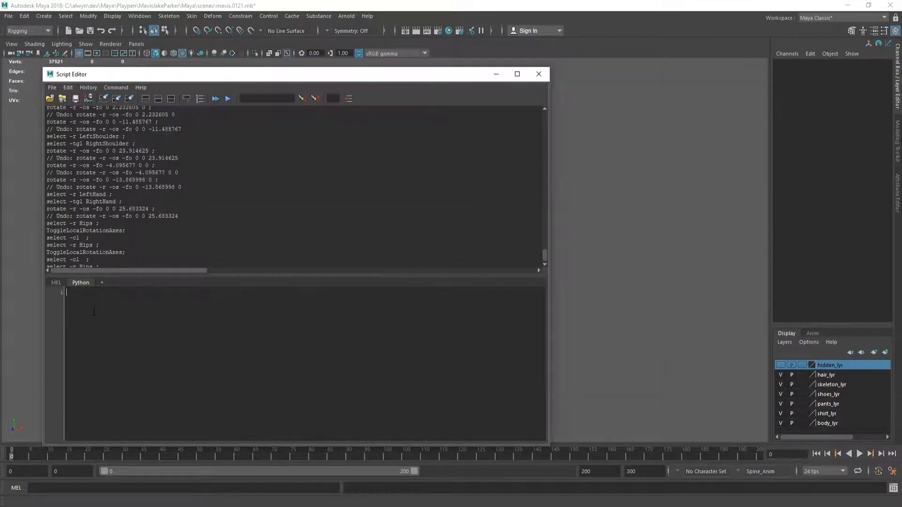
key("ctrl+v")
scroll(237, 352, "up", 20)
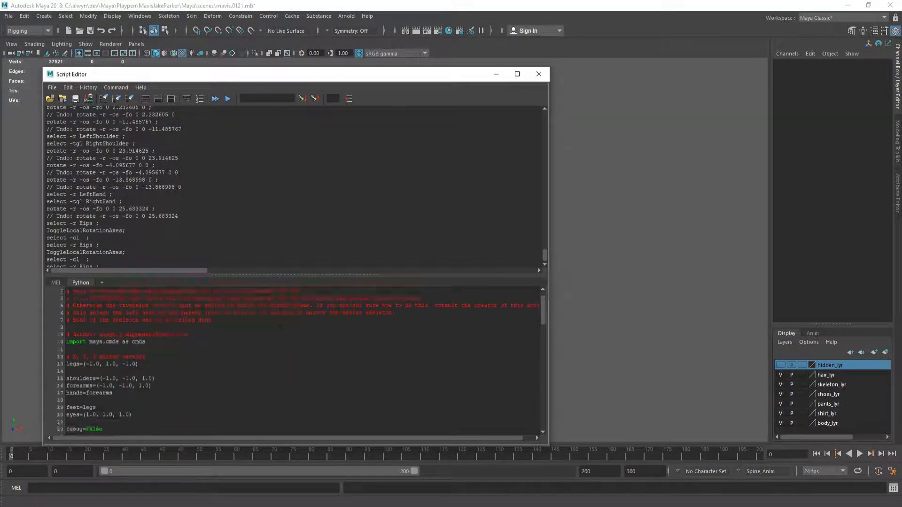
Step: Examine the script's mirror vectors for legs and shoulders, and move the Script Editor clear of the viewport
scroll(238, 352, "down", 3)
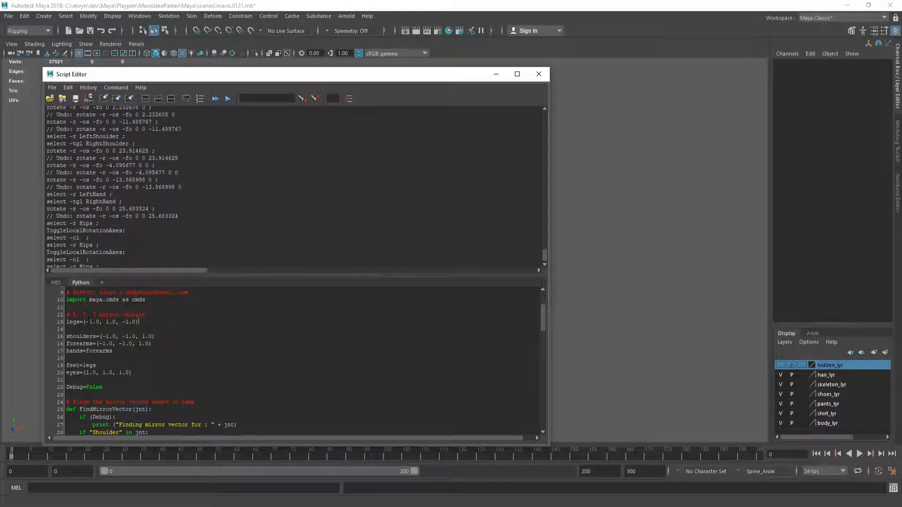
left_click_drag(96, 322, 126, 322)
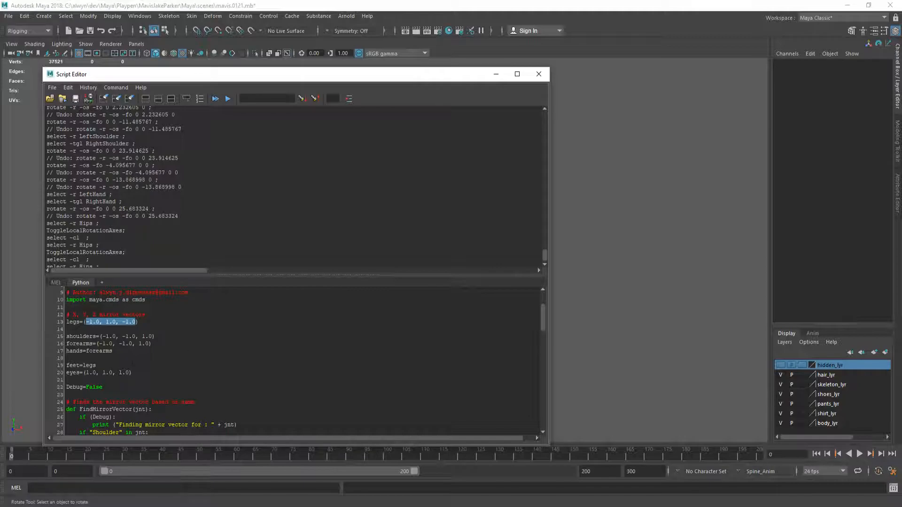
left_click_drag(103, 336, 139, 336)
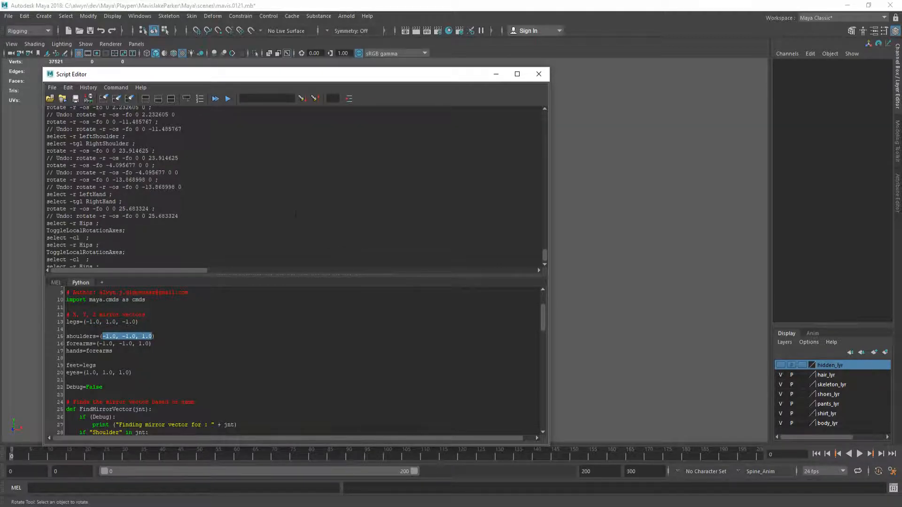
left_click_drag(331, 76, 348, 71)
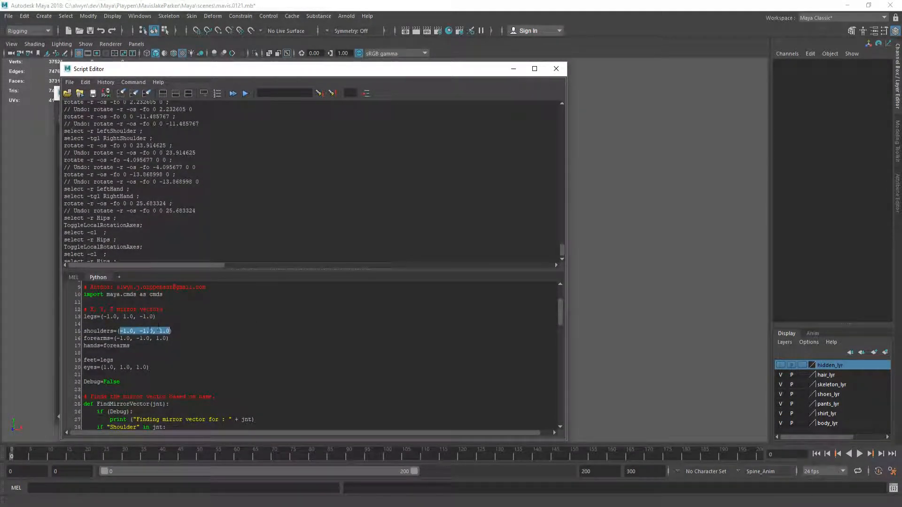
left_click(130, 331)
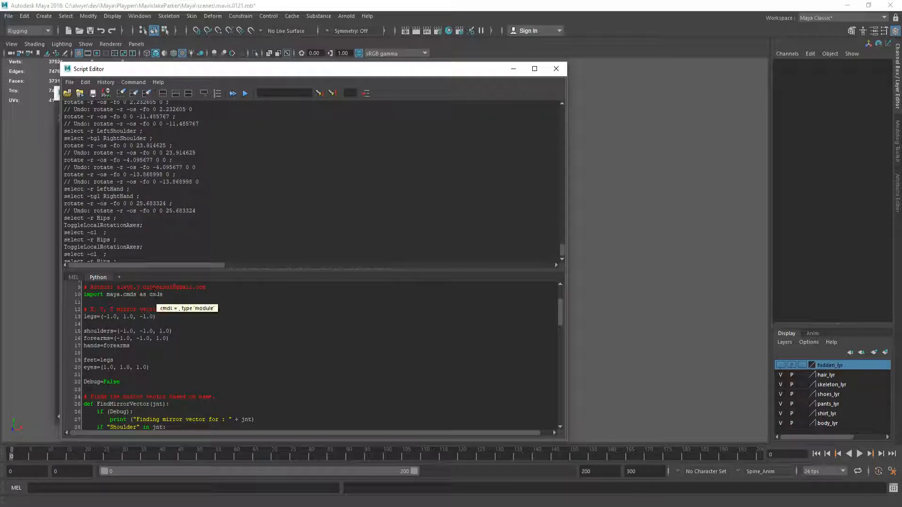
scroll(252, 328, "down", 2)
scroll(285, 333, "down", 20)
scroll(321, 337, "up", 20)
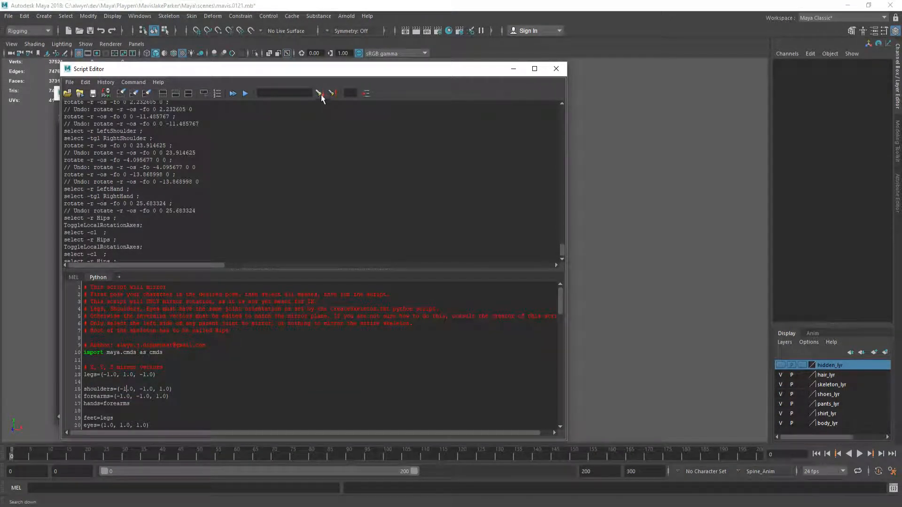
left_click_drag(366, 70, 0, 45)
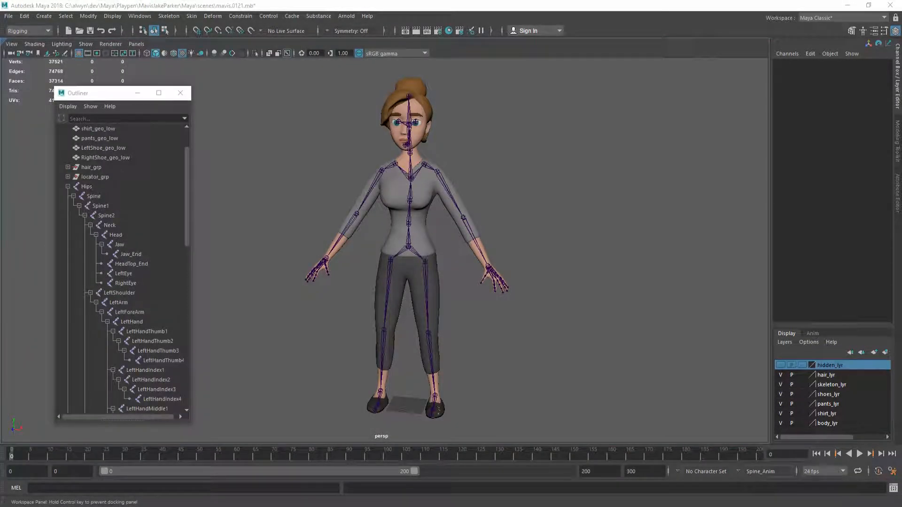
Step: Raise Mavis's left arm by rotating the LeftShoulder and LeftArm joints together to about 28.3° in Z
left_click_drag(459, 144, 424, 195, "alt")
scroll(441, 190, "up", 4)
left_click(476, 143)
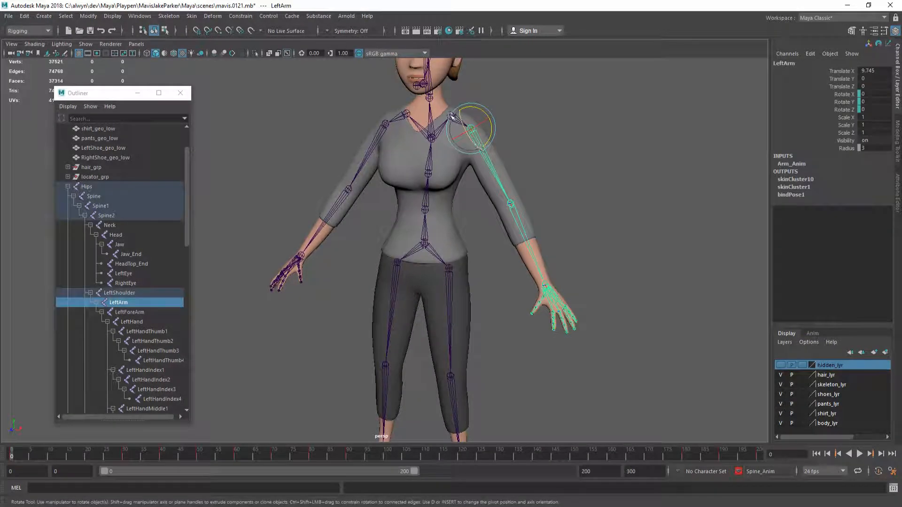
key("q")
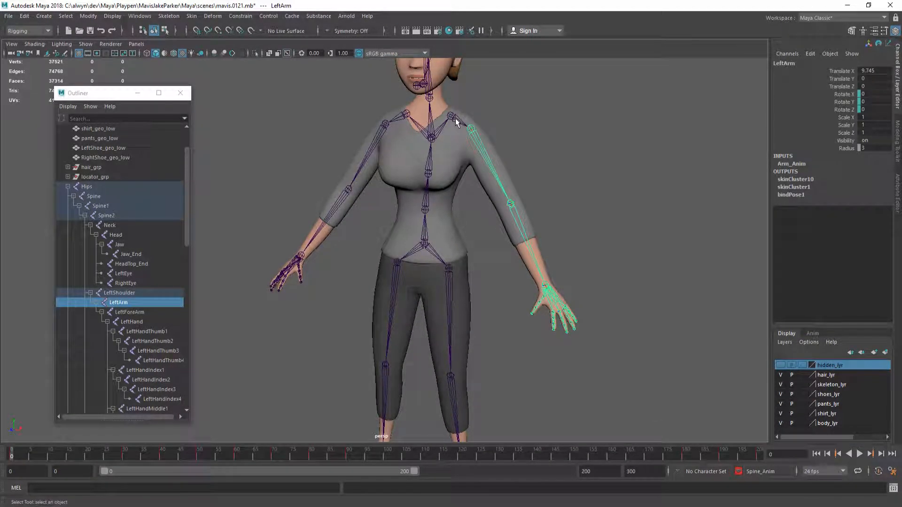
left_click(452, 118, "shift")
key("e")
left_click_drag(482, 146, 495, 117)
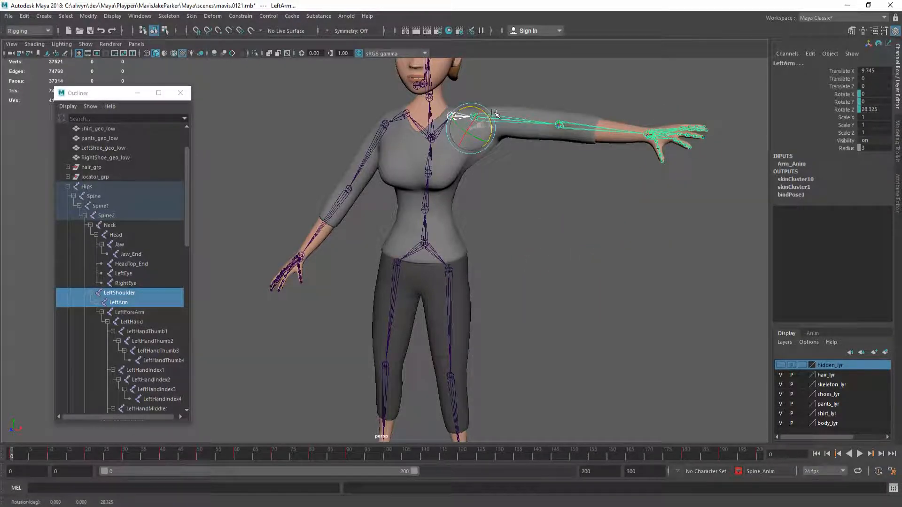
Step: Select only the LeftShoulder joint and run the mirror script to copy the raised arm pose to the right side
left_click_drag(544, 159, 484, 174, "alt")
key("Up")
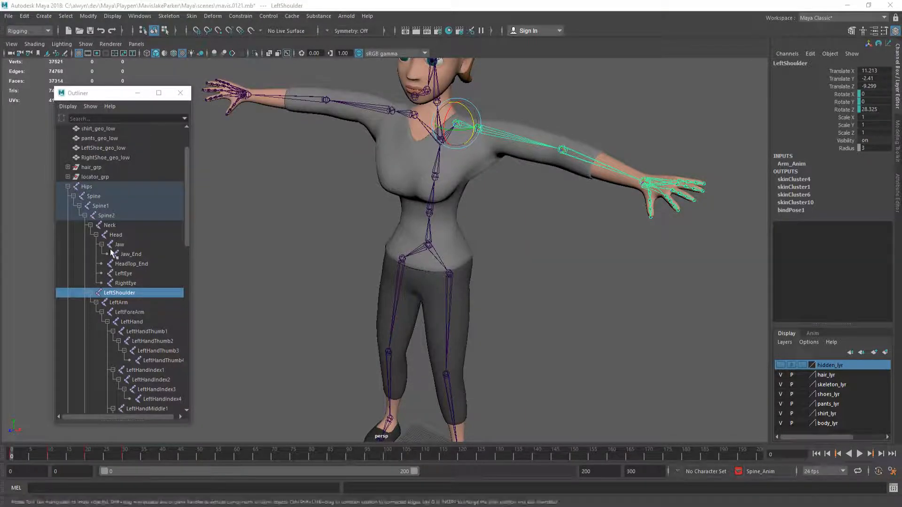
left_click_drag(280, 274, 316, 258, "alt")
scroll(316, 258, "down", 5)
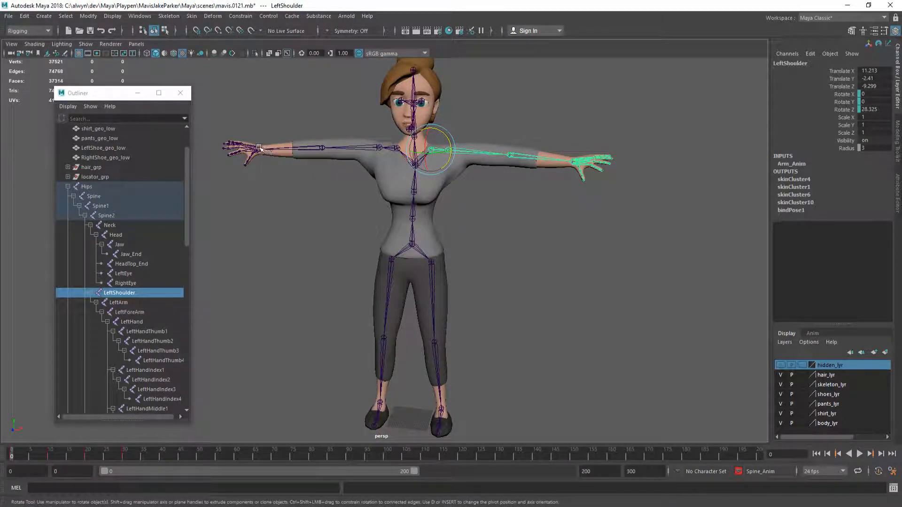
Step: Rotate the LeftUpLeg joint to about -79° in X and 27° in Y and mirror the pose to the right leg
left_click(432, 267)
mouse_move(450, 251)
left_mouse_down()
mouse_move(441, 245)
mouse_move(455, 258)
left_mouse_up()
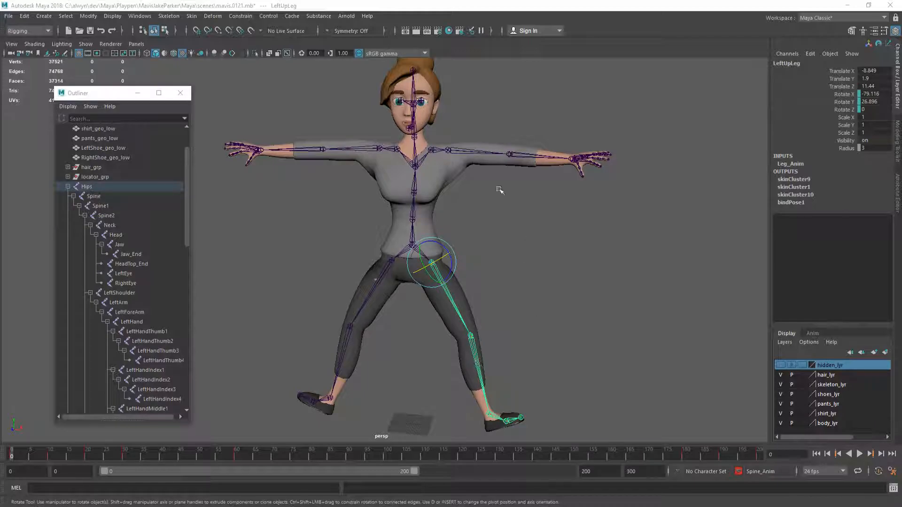
left_click(515, 239)
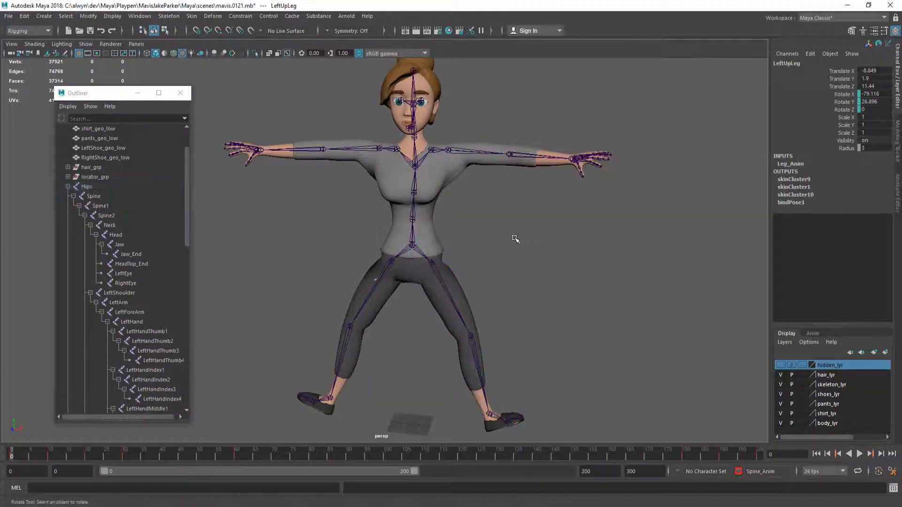
Step: Undo the leg rotation and both mirroring operations, keeping only the raised left arm pose
key("ctrl+z")
key("ctrl+z")
key("ctrl+z")
key("ctrl+z")
key("ctrl+z")
key("ctrl+z")
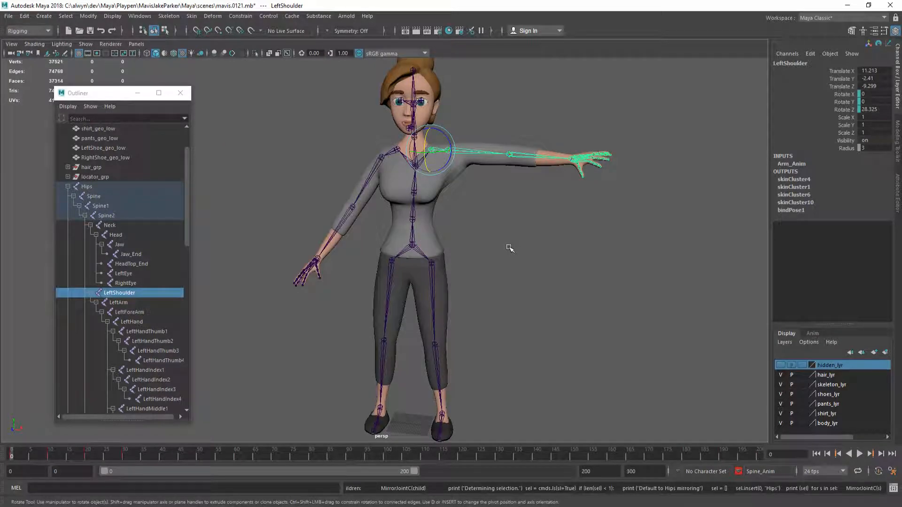
Step: Rotate the LeftUpLeg joint outward to about 42° in Y, turn the left eye, and mirror the entire skeleton with nothing selected
left_click(433, 269)
left_click_drag(452, 258, 431, 257)
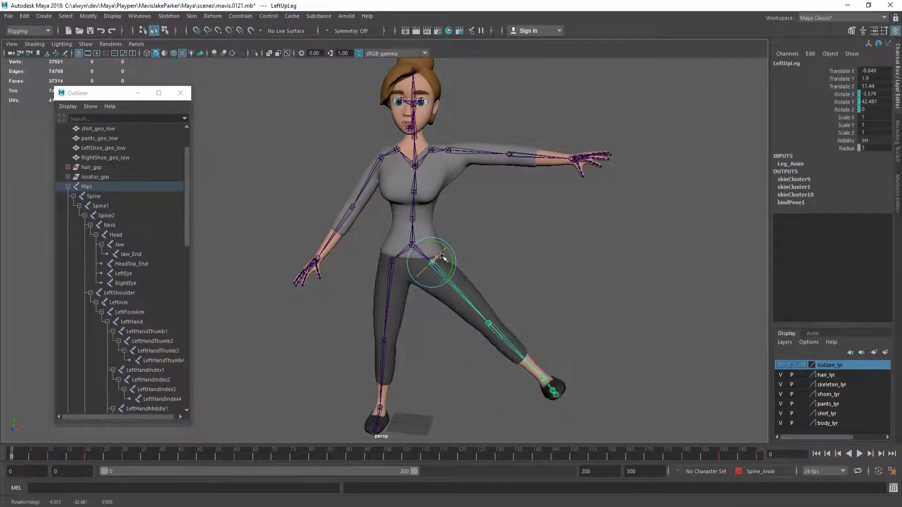
left_click(428, 98)
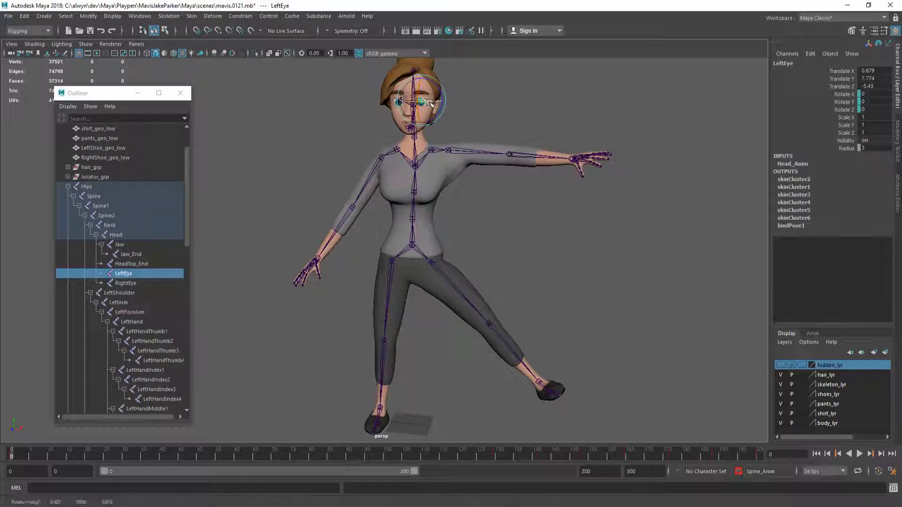
left_click(497, 198)
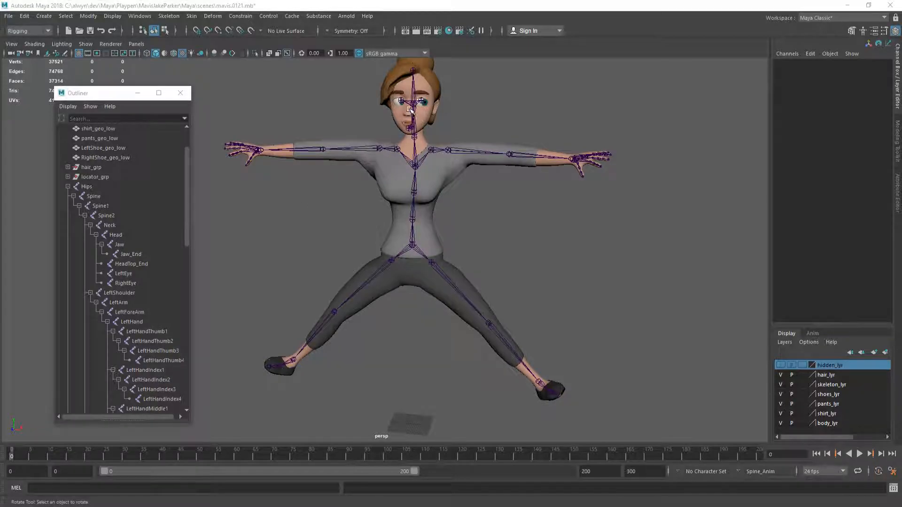
Step: Rotate both eye joints together to about 27° in Y on the left eye, and clear the selection
middle_click_drag(421, 112, 433, 249, "alt")
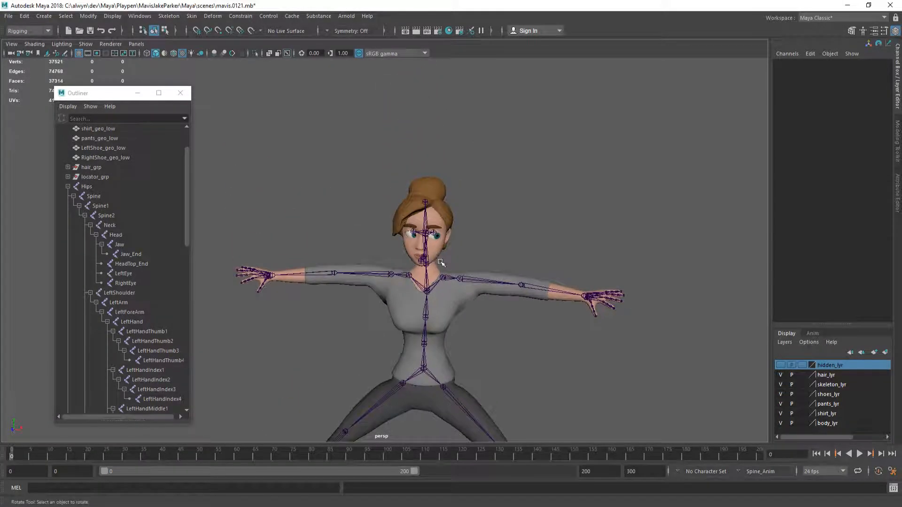
scroll(431, 257, "up", 5)
left_click_drag(452, 248, 443, 245, "alt")
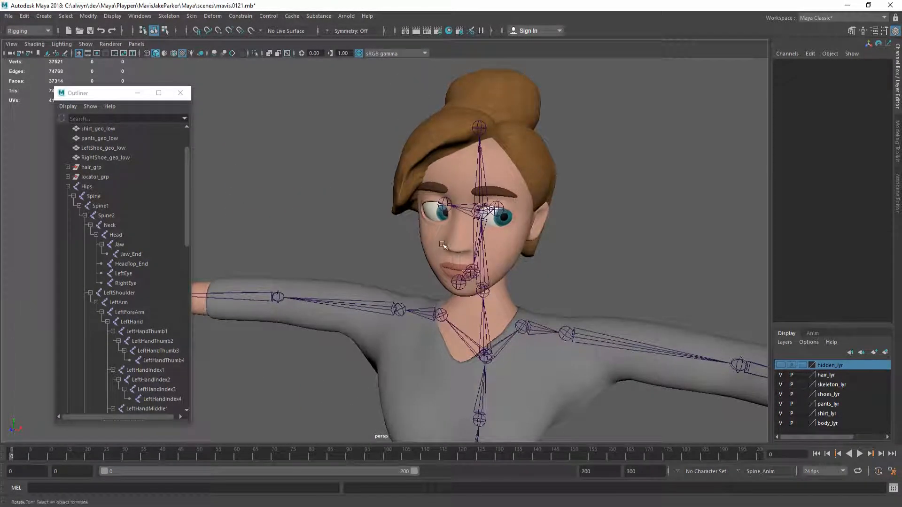
left_click(445, 205)
left_click(495, 208, "shift")
left_click_drag(513, 214, 495, 237)
scroll(494, 237, "down", 6)
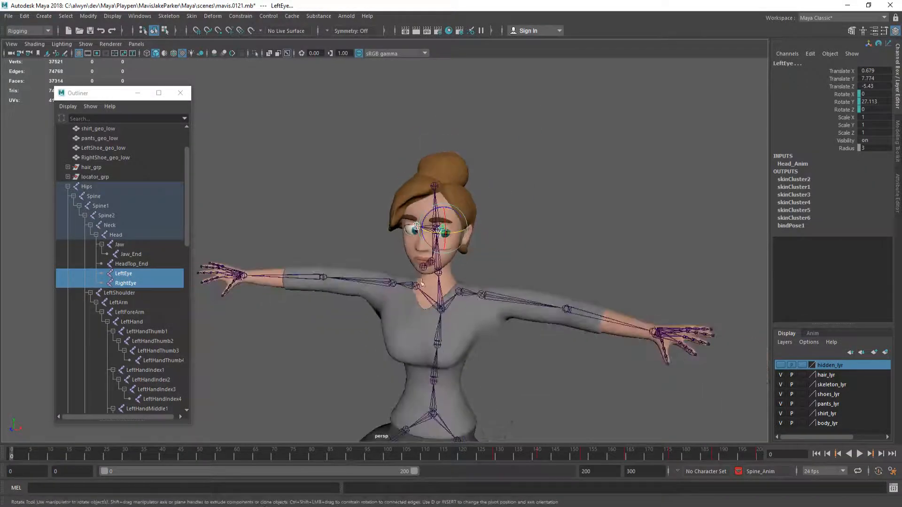
left_click(542, 181)
scroll(451, 196, "down", 3)
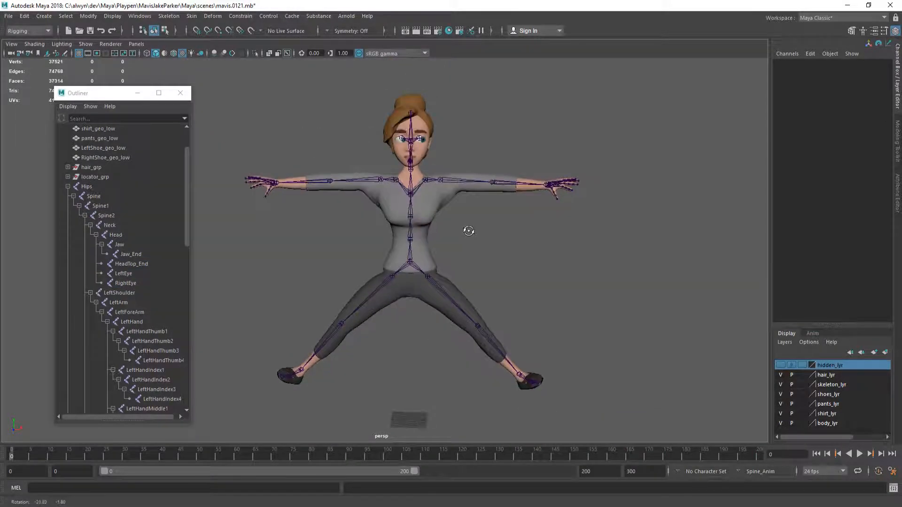
Step: Select the LeftHandIndex1 and LeftHandMiddle1 joints and curl both fingers together to about -78° in Z
left_click_drag(461, 226, 477, 252, "alt")
scroll(477, 251, "up", 8)
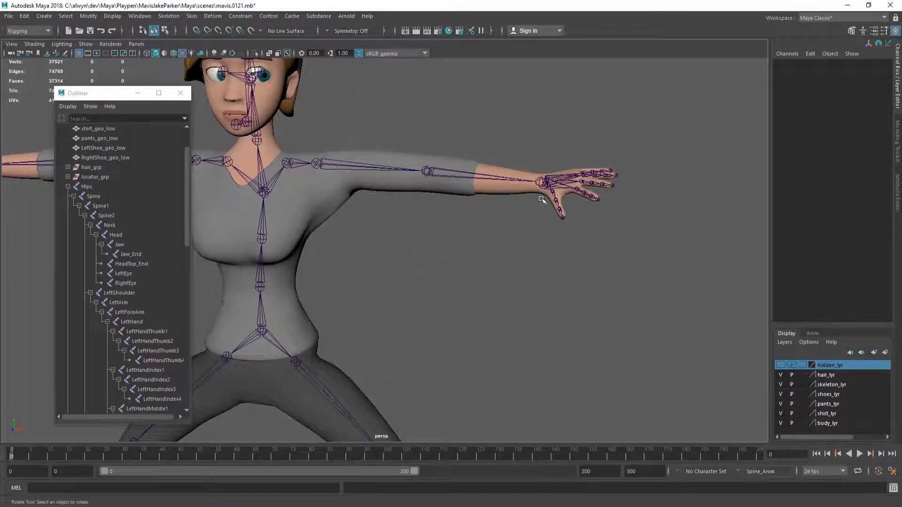
left_click(574, 187)
key("q")
left_click(585, 184, "shift")
key("e")
left_click_drag(588, 184, 603, 194)
Step: Restore the two-finger selection, undo its last rotation, and curl both finger joints to about -64° in Z
left_click_drag(483, 216, 425, 235, "alt")
left_click(540, 240)
mouse_move(352, 241)
left_mouse_down("alt")
mouse_move(372, 244)
mouse_move(342, 242)
mouse_move(409, 238)
mouse_move(367, 239)
left_mouse_up("alt")
key("ctrl+z")
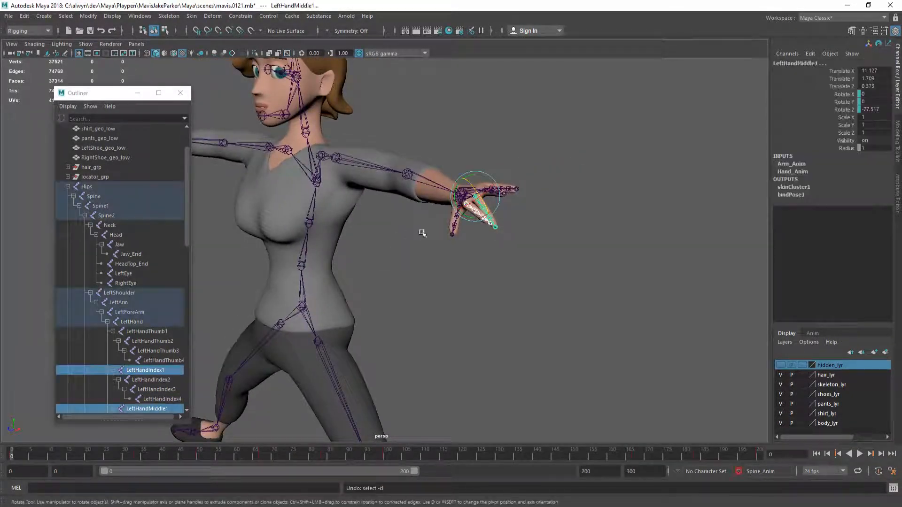
key("ctrl+z")
left_click_drag(474, 189, 489, 209)
left_click_drag(489, 209, 512, 234, "alt")
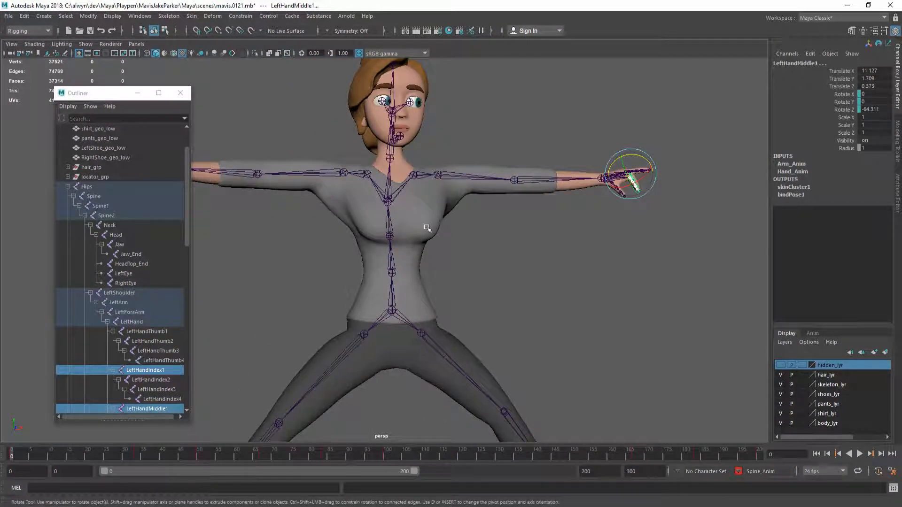
Step: Mirror the entire skeleton's pose with nothing selected and check the curled fingers on the right hand
left_click(520, 230)
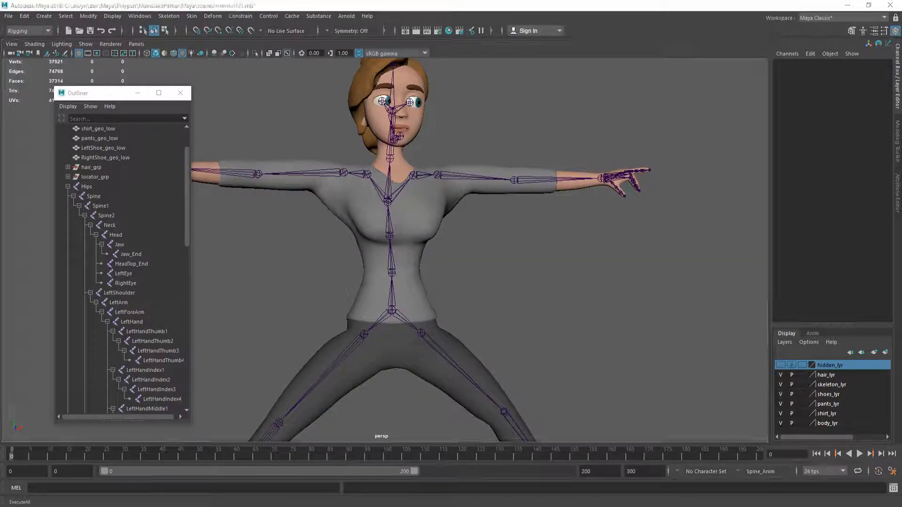
middle_click_drag(232, 227, 456, 218, "alt")
left_click_drag(456, 218, 393, 230, "alt")
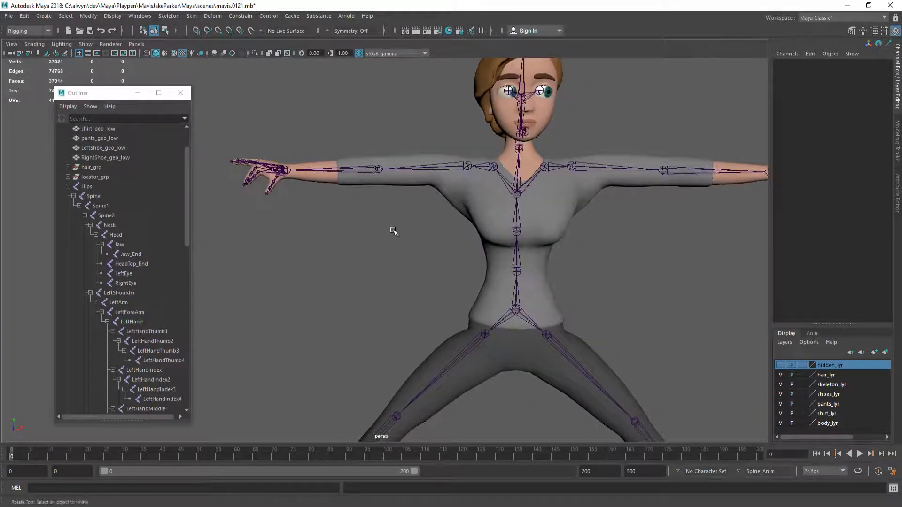
middle_click_drag(481, 234, 411, 223, "alt")
scroll(411, 222, "down", 4)
left_click_drag(413, 223, 460, 231, "alt")
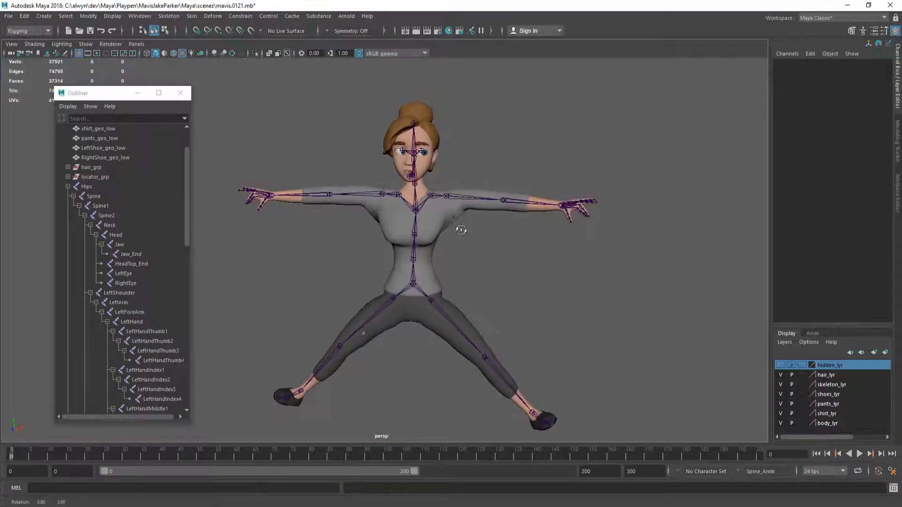
Step: Hide the skeleton_lyr layer to view the mirrored pose without joints, and show the layer again
left_click(780, 384)
left_click_drag(494, 304, 512, 298, "alt")
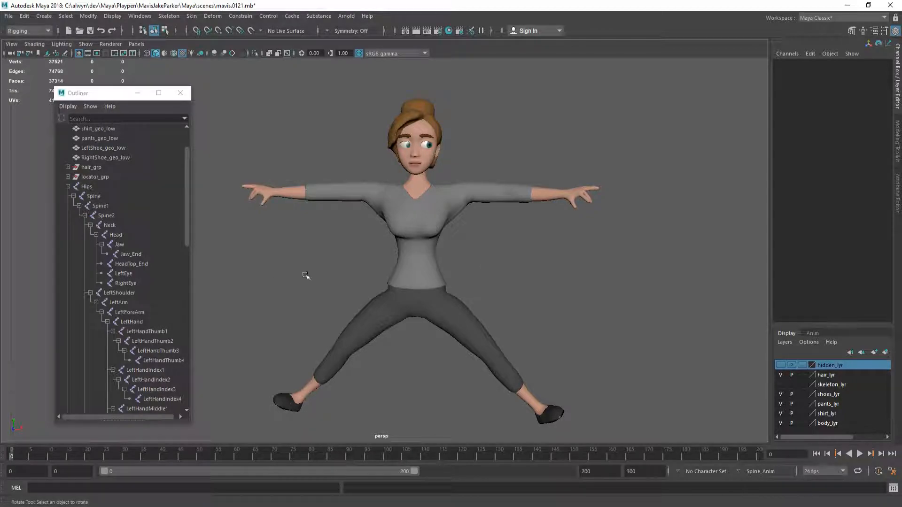
left_click(780, 384)
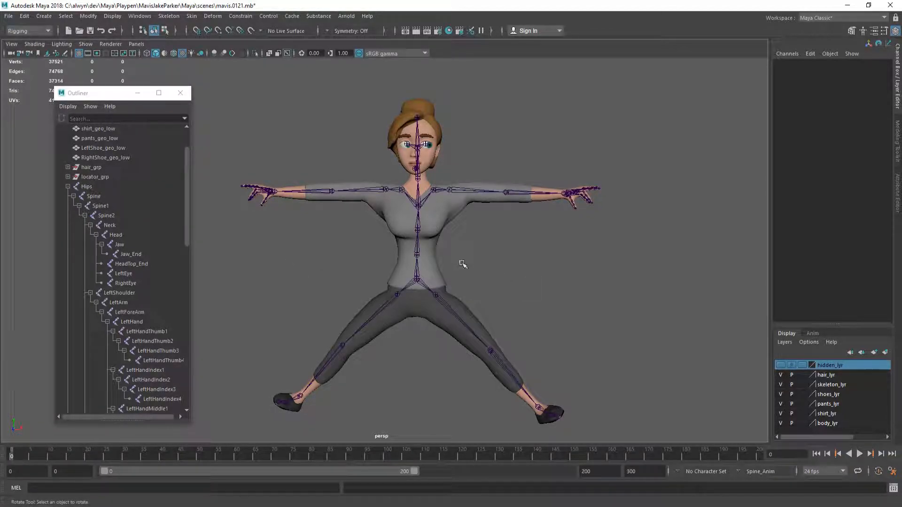
Step: Open the scene file mavis.0122.mb
key("ctrl+o")
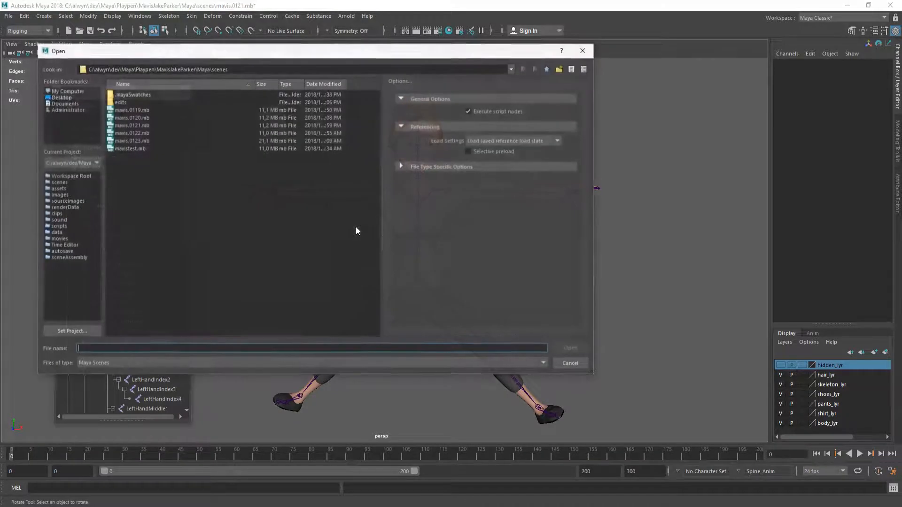
double_click(134, 133)
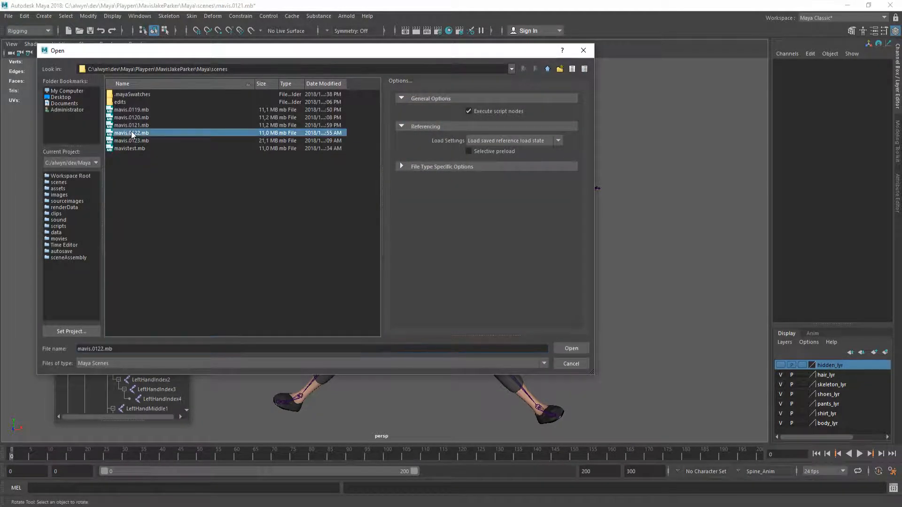
left_click(449, 264)
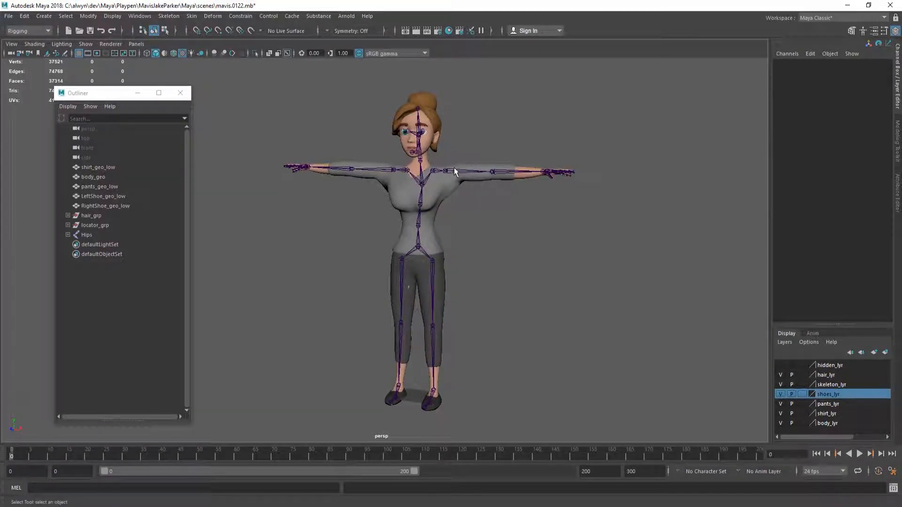
Step: Select the Hips joint and examine the full skeleton in the T-pose from several angles
left_click(454, 172)
mouse_move(495, 276)
left_mouse_down("alt")
mouse_move(519, 277)
mouse_move(497, 280)
left_mouse_up("alt")
left_click(503, 262)
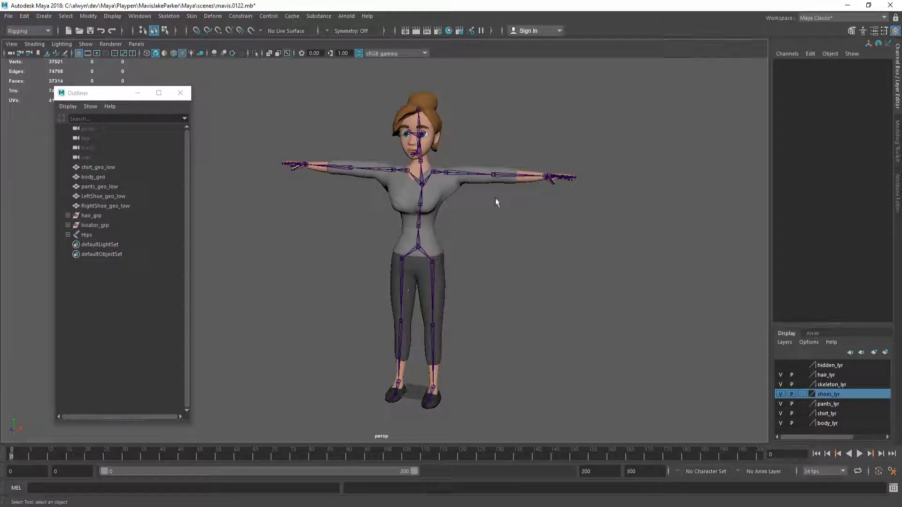
left_click(417, 244)
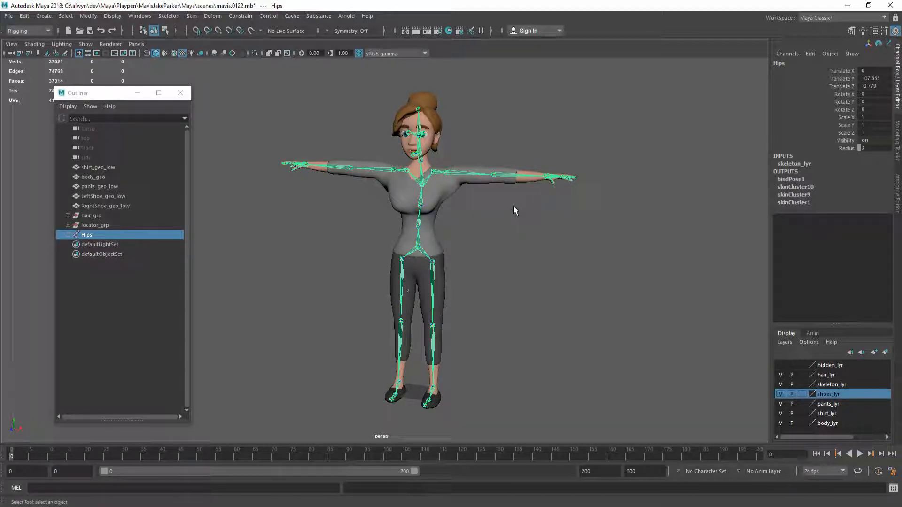
left_click_drag(485, 246, 457, 255, "alt")
left_click_drag(470, 224, 486, 212, "alt")
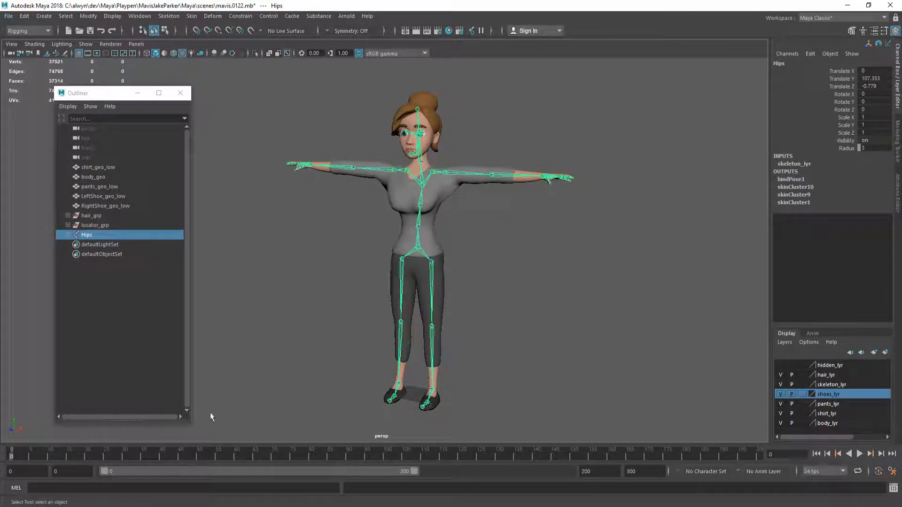
left_click(445, 173)
key("e")
left_click_drag(462, 159, 461, 184)
key("ctrl+z")
left_click(487, 258)
left_click_drag(487, 258, 460, 251, "alt")
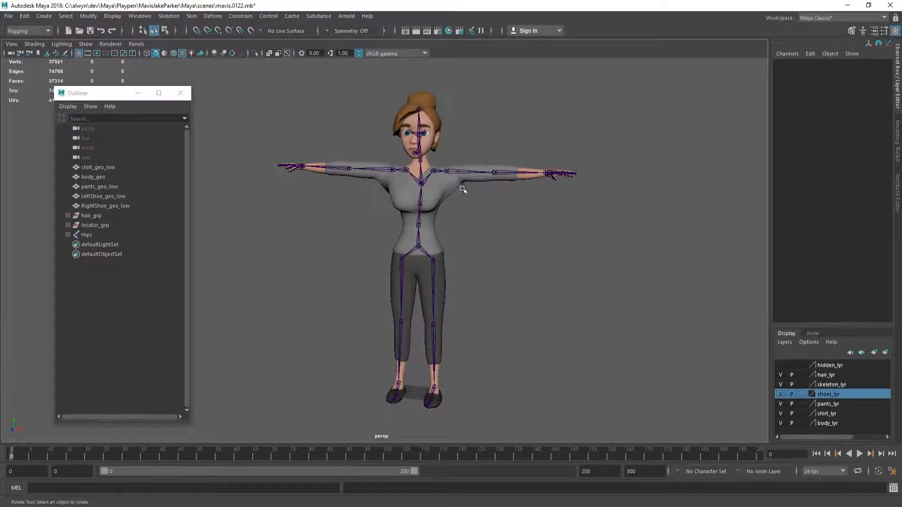
Step: Rotate the RightHand joint upward to about 40° in Z and the RightUpLeg joint outward to about 37° in Y
left_click_drag(464, 189, 471, 192, "alt")
left_click(297, 166)
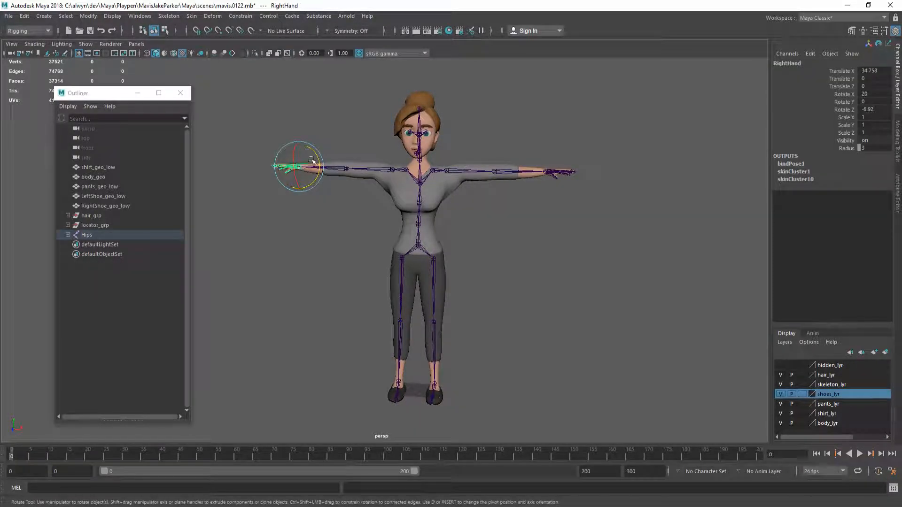
left_click_drag(313, 157, 320, 170)
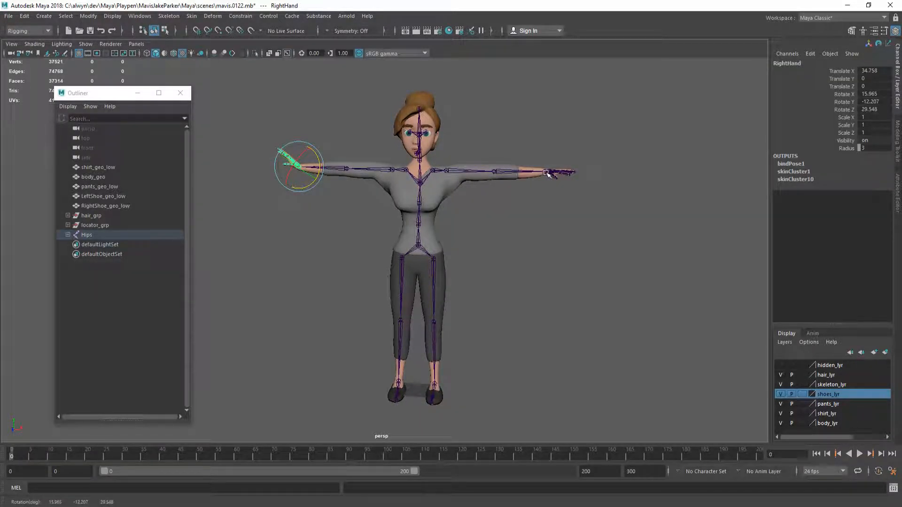
left_click(495, 172)
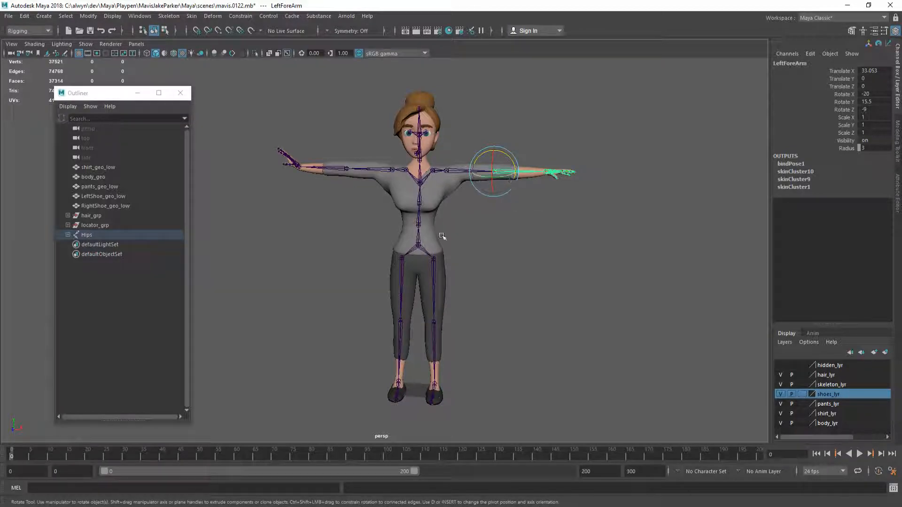
left_click(400, 282)
left_click_drag(415, 244, 447, 194)
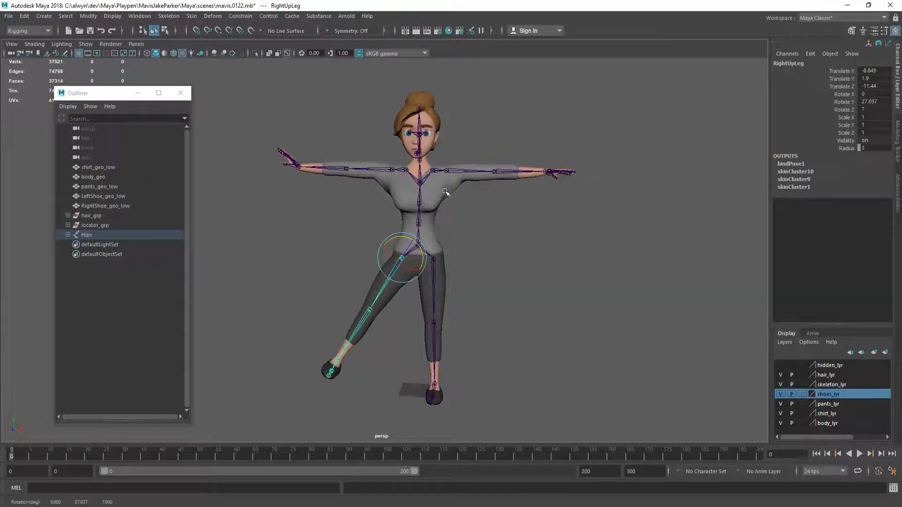
Step: Clear the selection and mirror the left side's pose onto the right hand and leg
left_click(496, 220)
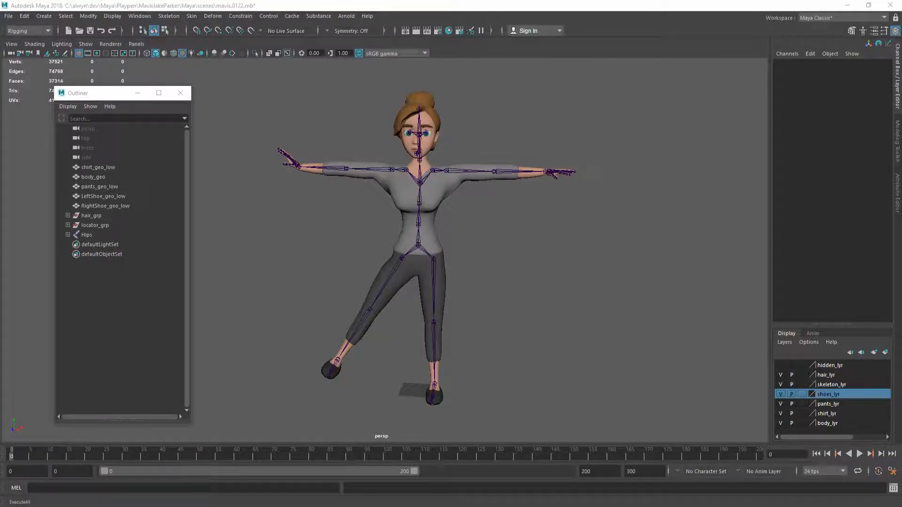
key("ctrl+z")
left_click_drag(422, 250, 441, 252, "alt")
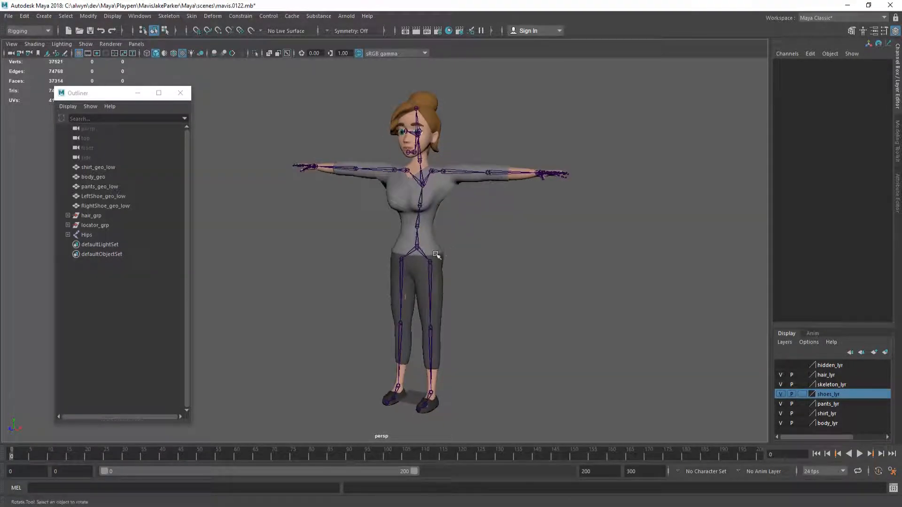
Step: Select the whole joint hierarchy from Hips down and examine the legs from the side
left_click(416, 246)
key("q")
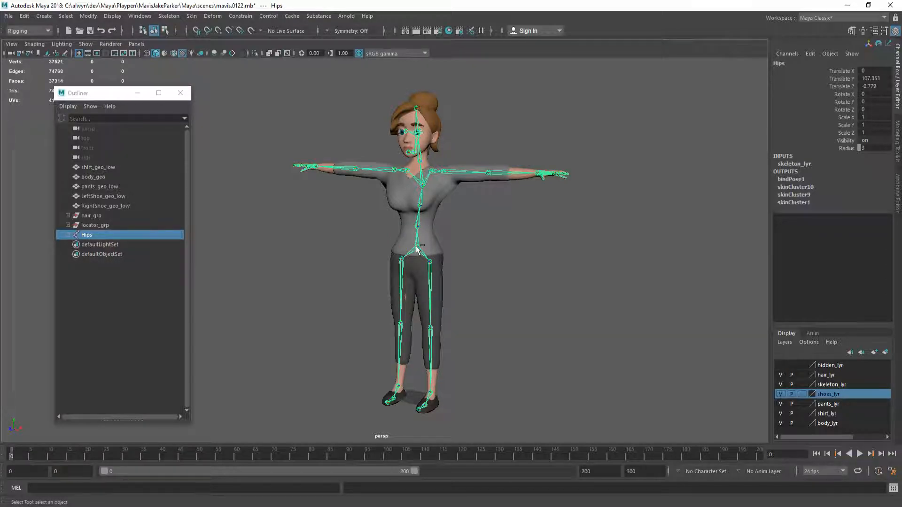
double_click(416, 248)
left_click_drag(471, 251, 411, 245, "alt")
right_click_drag(411, 244, 485, 264, "alt")
left_click_drag(485, 263, 448, 223, "alt")
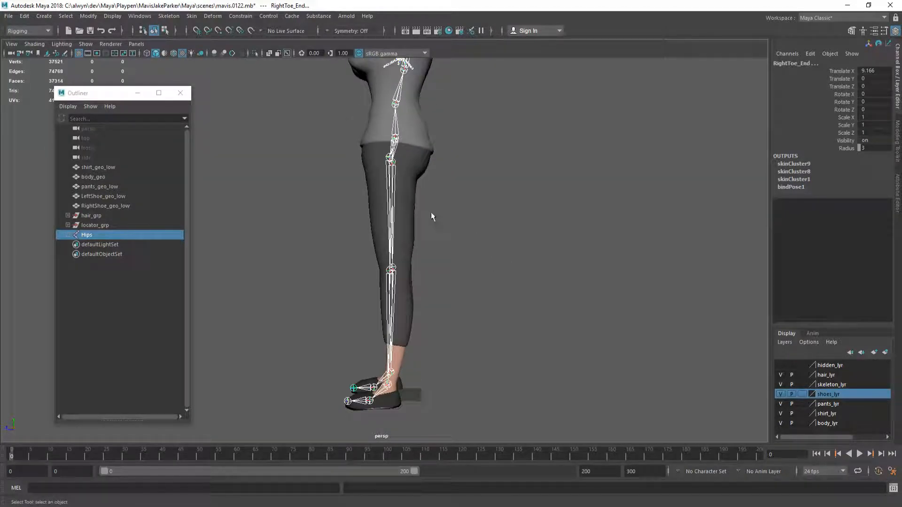
Step: Rotate the LeftUpLeg joint slightly forward and bend the LeftLeg joint slightly backward at the knee
left_click(390, 188)
key("e")
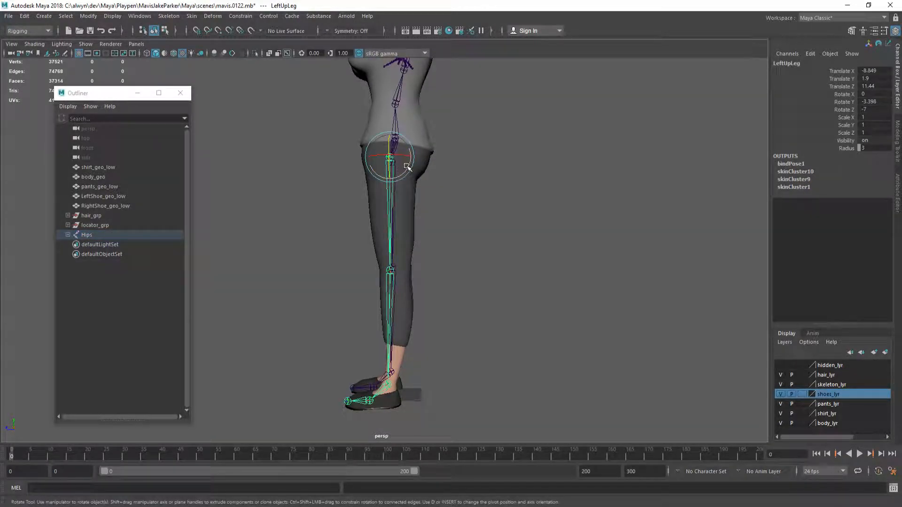
left_click_drag(407, 167, 403, 171)
left_click(389, 279)
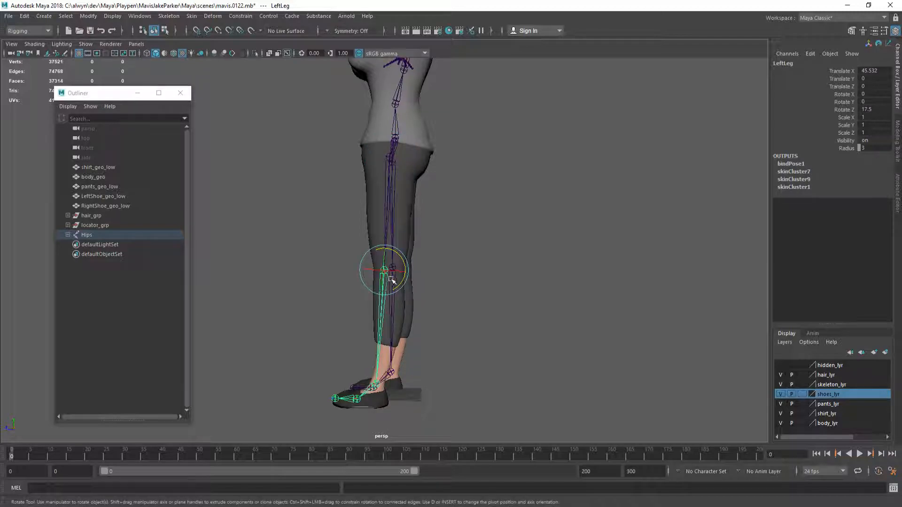
left_click_drag(403, 264, 403, 259)
Step: Rotate the LeftFoot joint to about -7.7° in Z to level the left shoe
middle_click_drag(437, 310, 468, 230, "alt")
left_click(423, 305)
key("f")
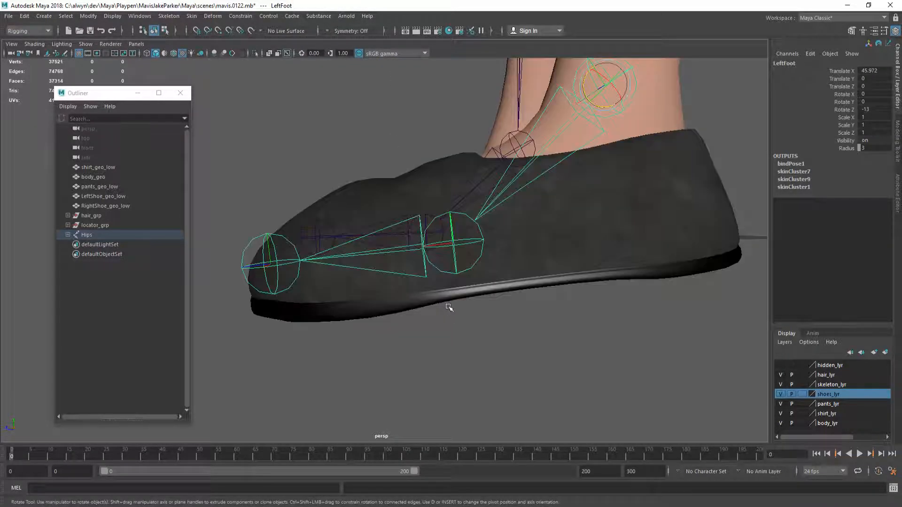
scroll(447, 306, "down", 2)
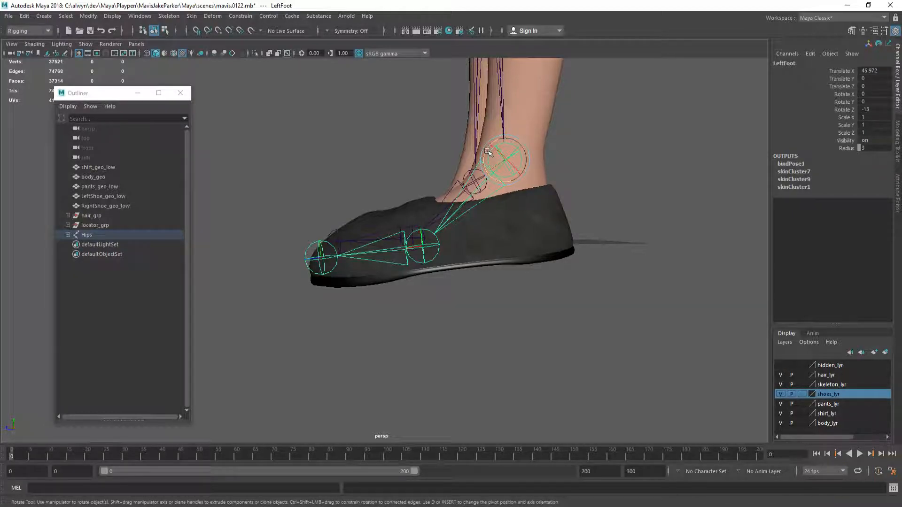
left_click_drag(487, 150, 400, 285)
mouse_move(391, 184)
left_mouse_down()
mouse_move(391, 194)
mouse_move(390, 186)
left_mouse_up()
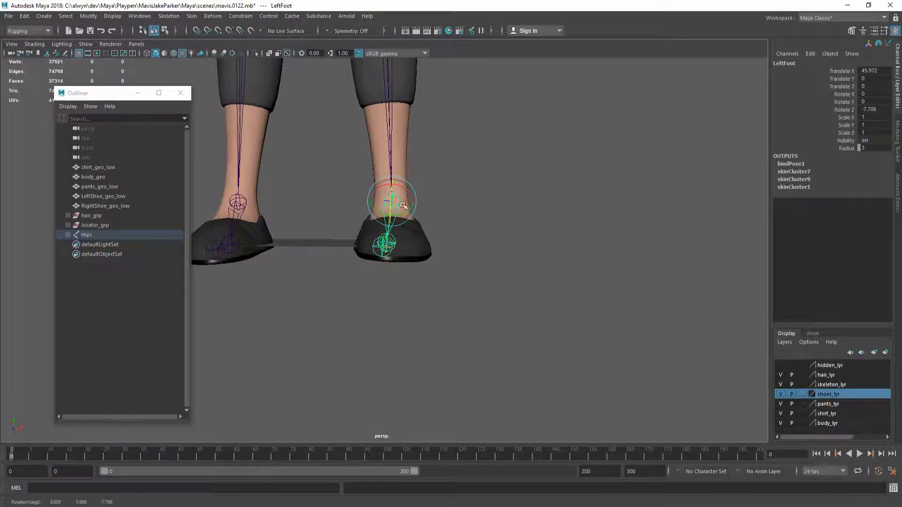
Step: Clear the selection and examine the adjusted left leg and foot against the right one from the side
left_click_drag(432, 234, 471, 262, "alt")
right_click_drag(471, 262, 492, 278, "alt")
left_click_drag(491, 278, 405, 233, "alt")
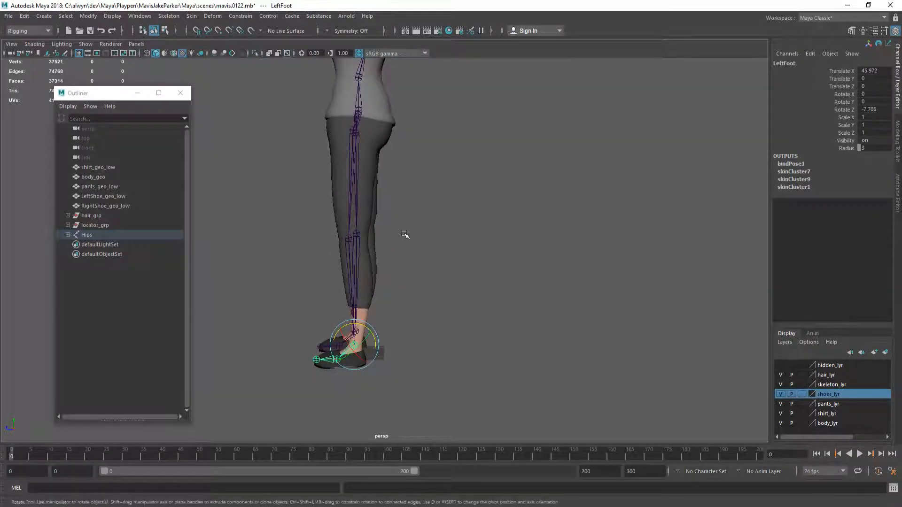
key("q")
left_click(493, 226)
scroll(494, 225, "down", 3)
left_click_drag(494, 225, 536, 258, "alt")
scroll(553, 222, "up", 5)
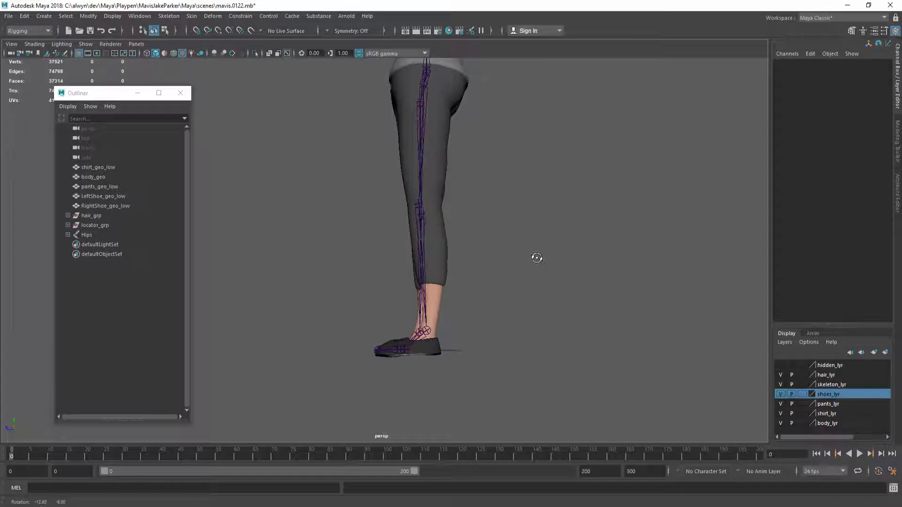
Step: In the side view, rotate the LeftFoot joint to about -5° in Z
left_click(429, 333)
key("space")
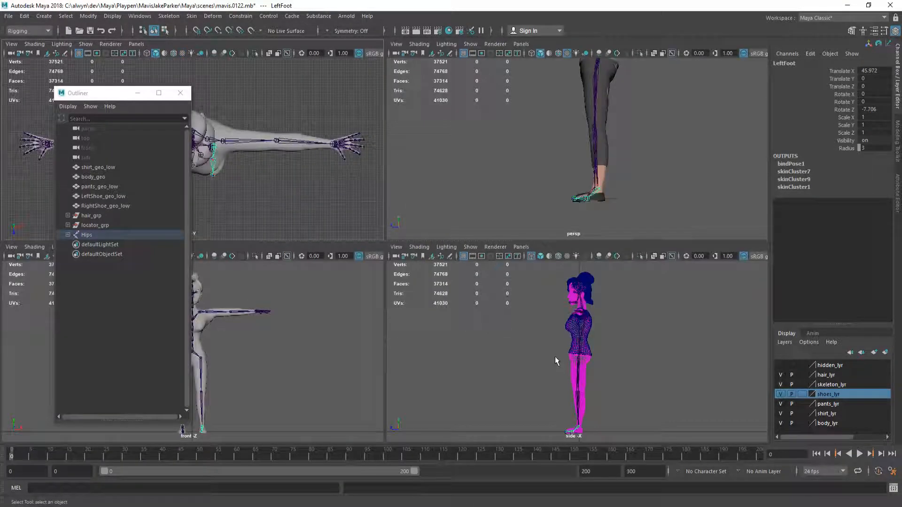
key("f")
key("space")
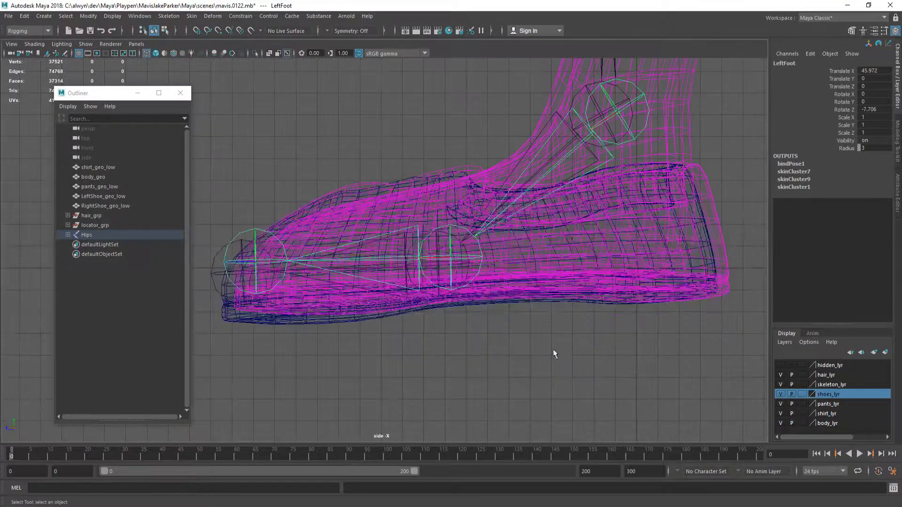
scroll(482, 271, "down", 3)
key("e")
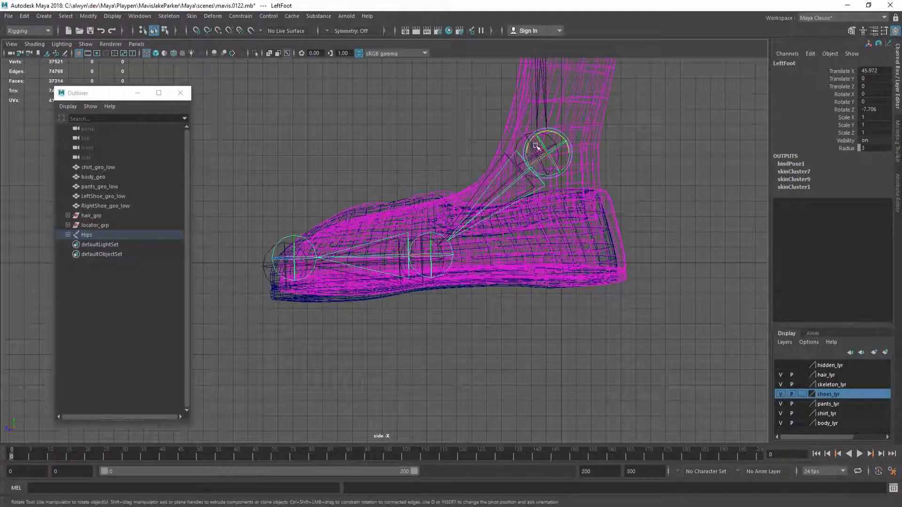
left_click_drag(553, 132, 554, 134)
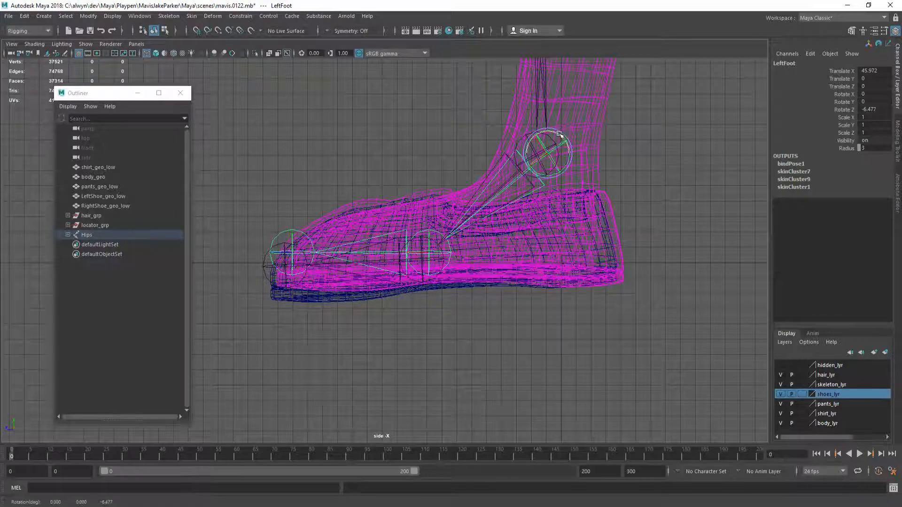
left_click_drag(558, 134, 562, 133)
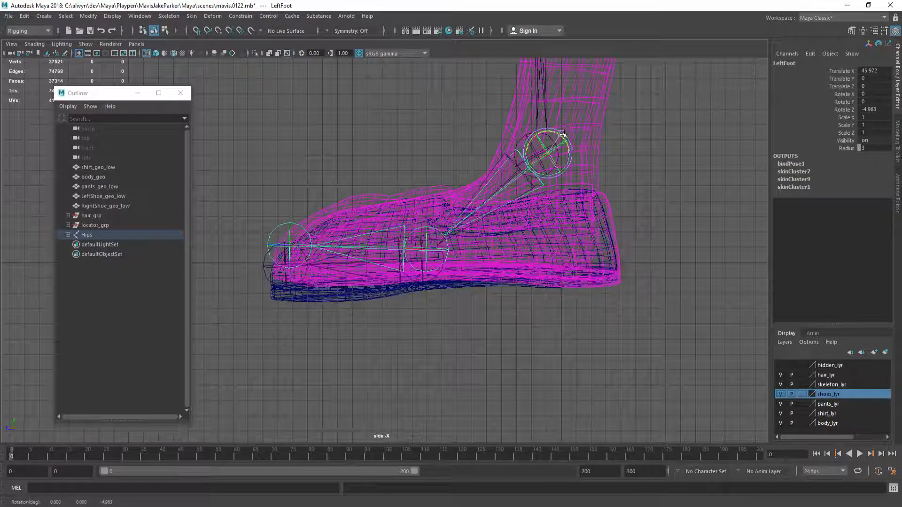
Step: Clear the selection and examine the whole character's adjusted stance in the perspective and side views
key("q")
left_click(500, 308)
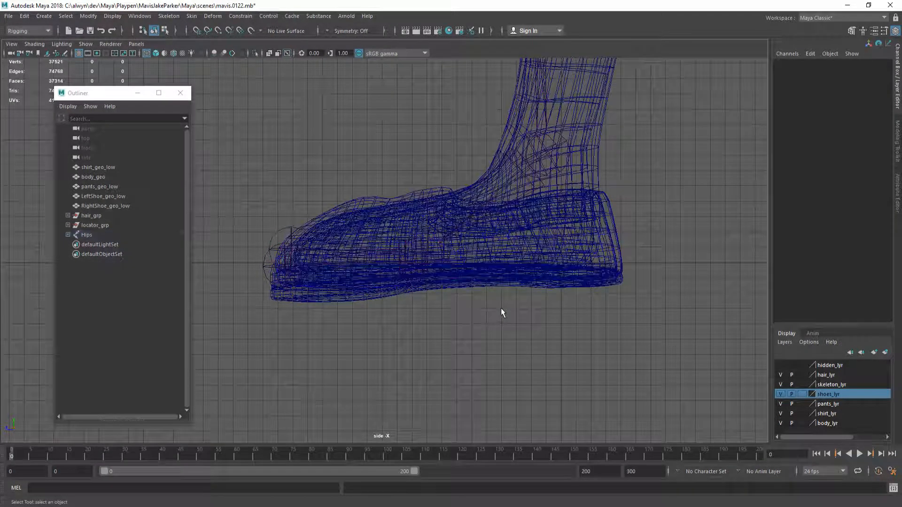
key("space")
key("space")
scroll(483, 162, "down", 5)
left_click_drag(399, 202, 494, 226, "alt")
middle_click_drag(480, 184, 516, 216, "alt")
scroll(516, 216, "down", 5)
left_click_drag(505, 209, 485, 214, "alt")
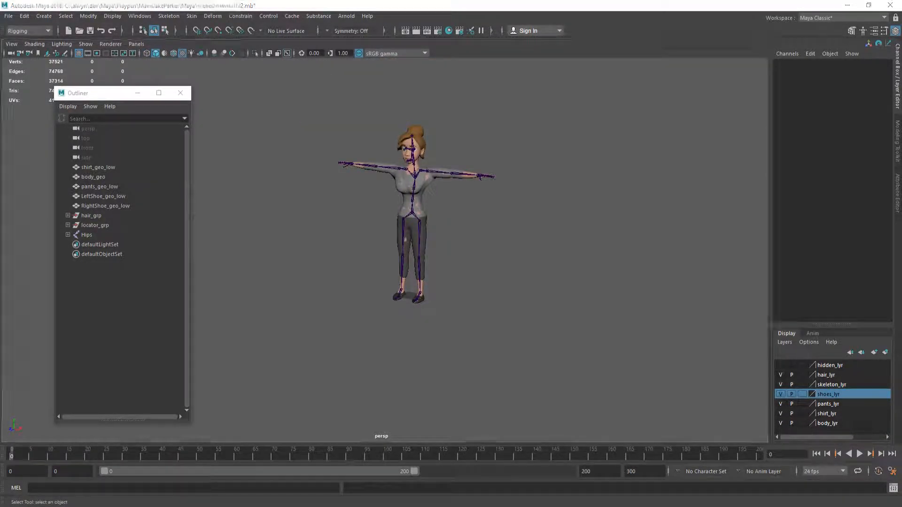
scroll(522, 283, "up", 5)
left_click_drag(522, 282, 444, 273, "alt")
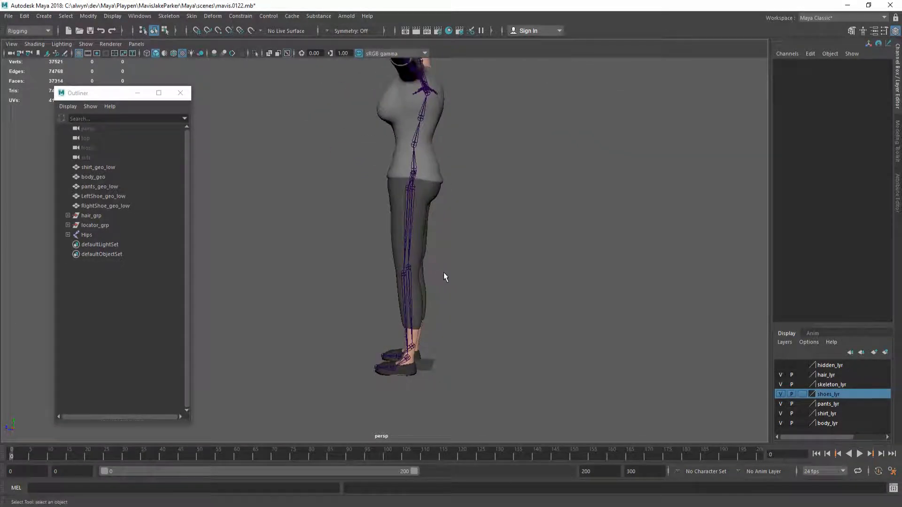
key("space")
key("space")
key("a")
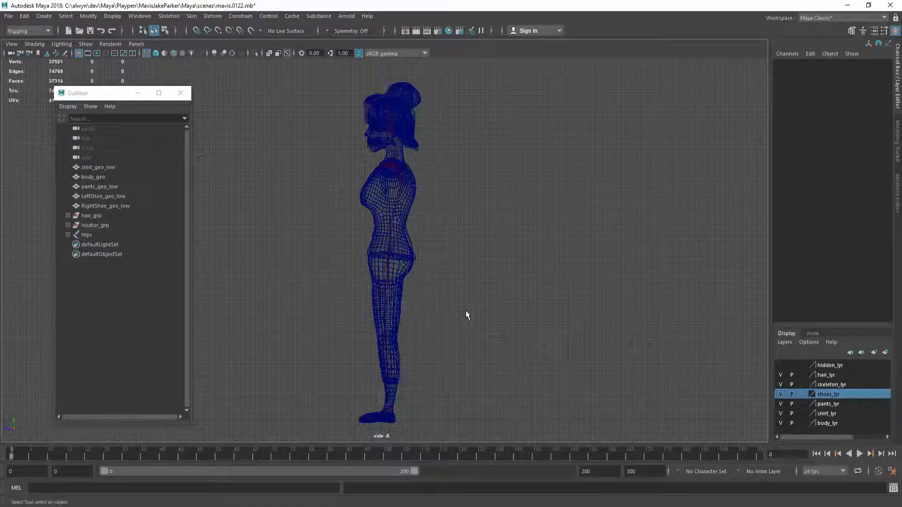
Step: Highlight the Hips joint hierarchy to inspect the skeleton, clear the selection, and review the full T-pose in perspective
left_click(86, 234)
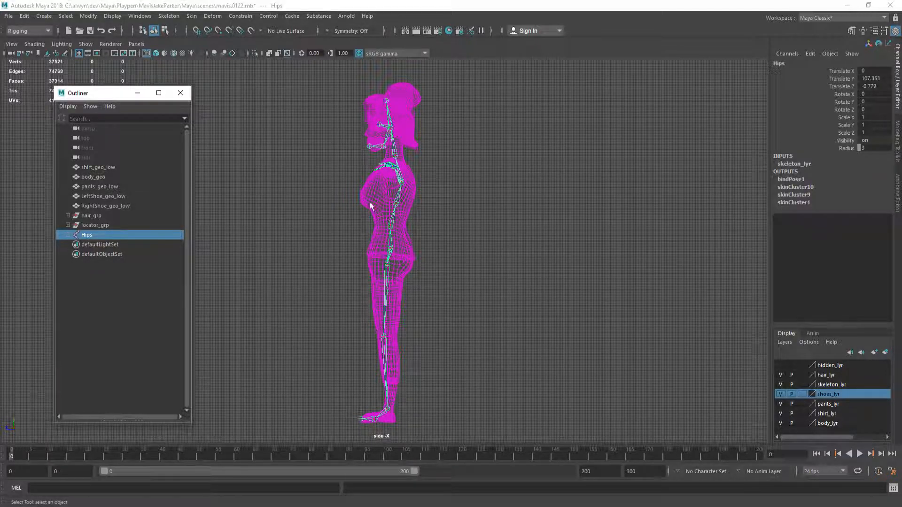
key("space")
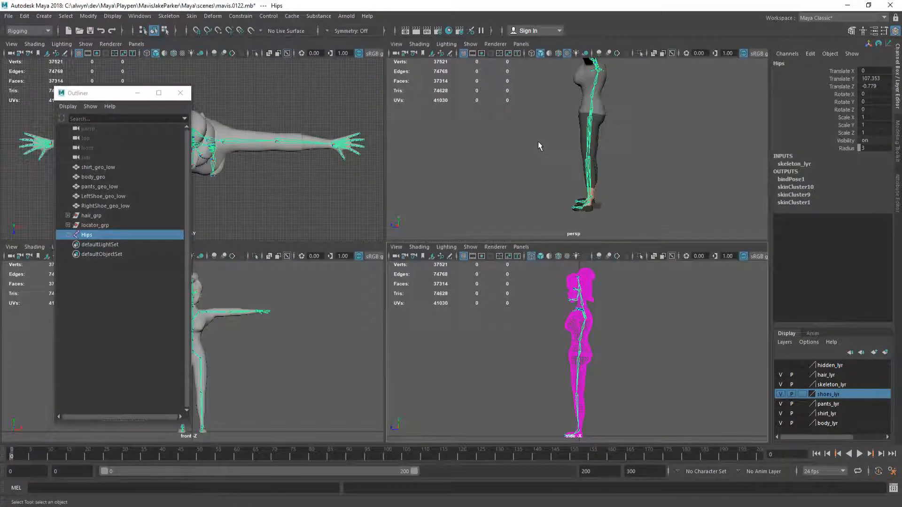
key("space")
left_click_drag(475, 187, 506, 214, "alt")
left_click(505, 213)
middle_click_drag(479, 207, 475, 228, "alt")
scroll(470, 232, "up", 3)
mouse_move(471, 234)
left_mouse_down("alt")
mouse_move(493, 229)
mouse_move(479, 233)
left_mouse_up("alt")
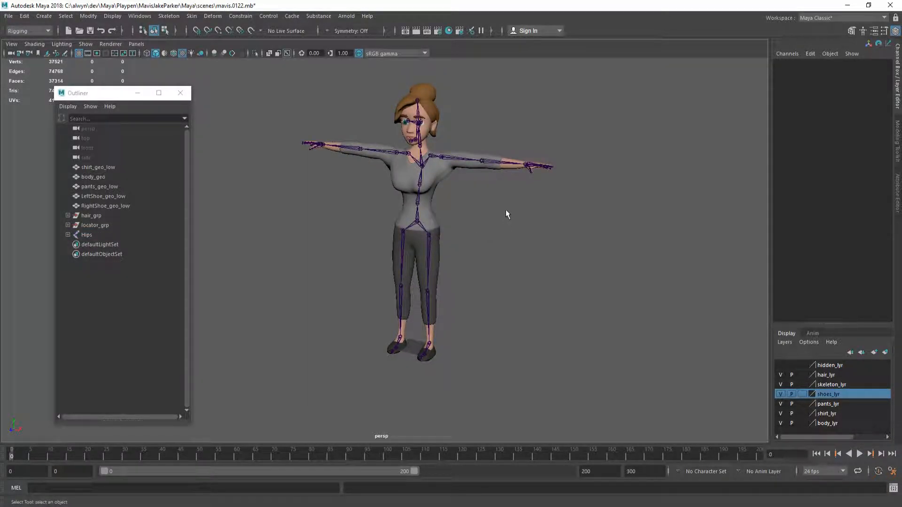
left_click_drag(486, 219, 492, 222, "alt")
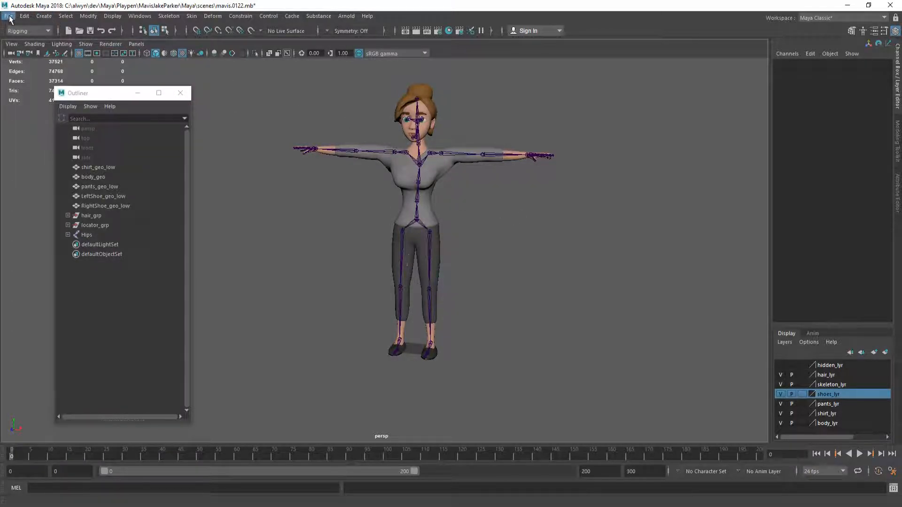
left_click_drag(570, 235, 539, 233, "alt")
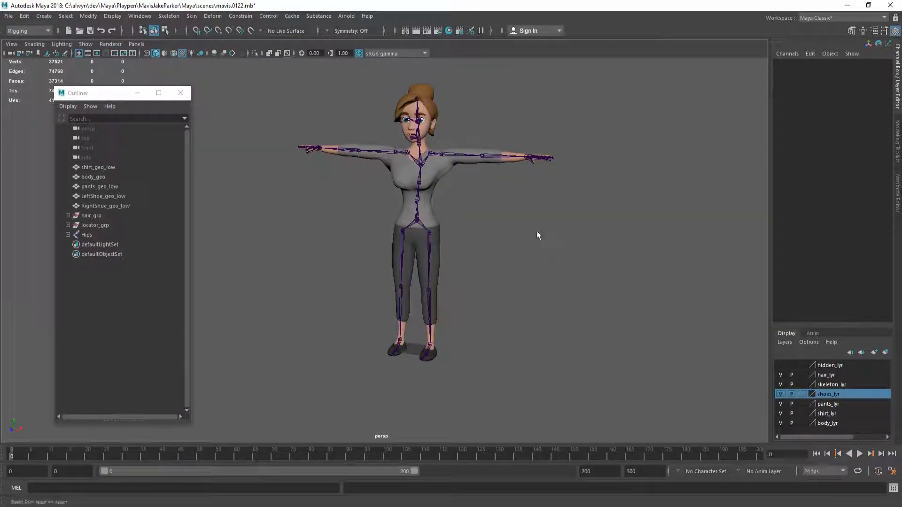
Step: Save the scene and increment it to mavis.0123.mb, overwriting the existing file of that name
key("ctrl+s")
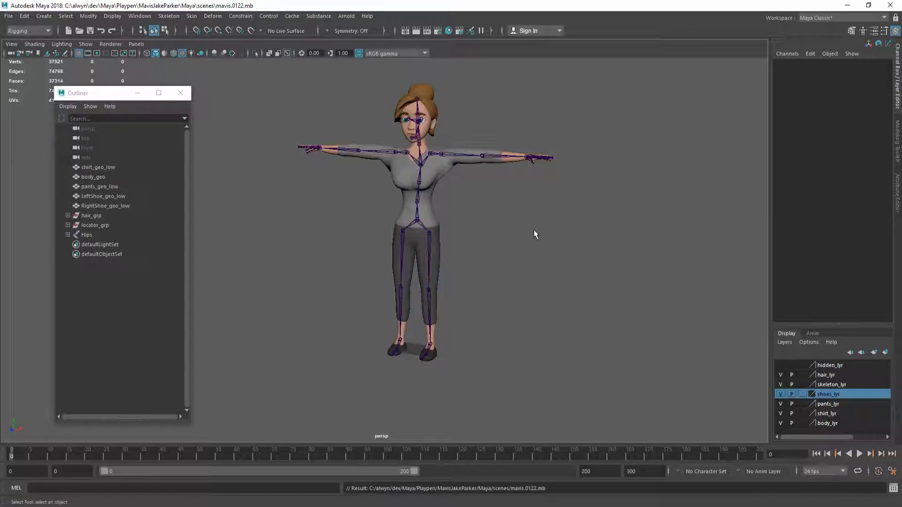
middle_click_drag(505, 225, 508, 234, "alt")
key("ctrl+alt+s")
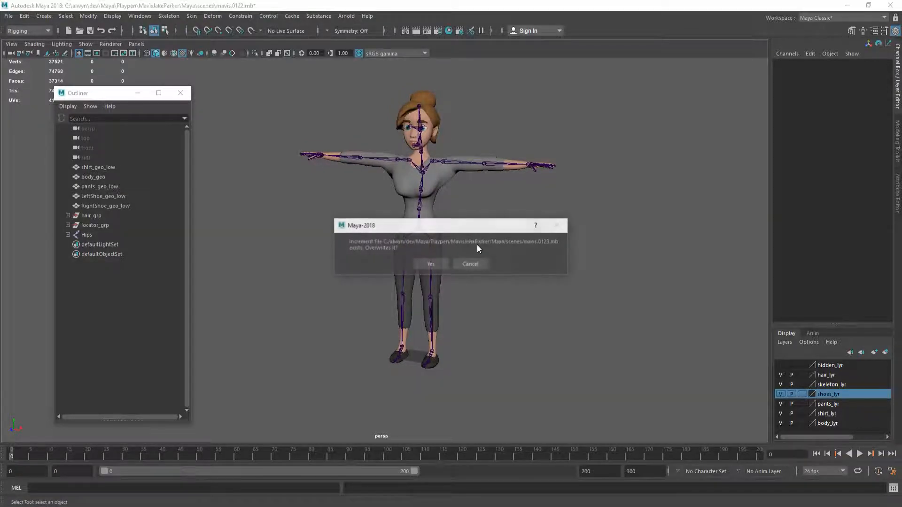
left_click(431, 264)
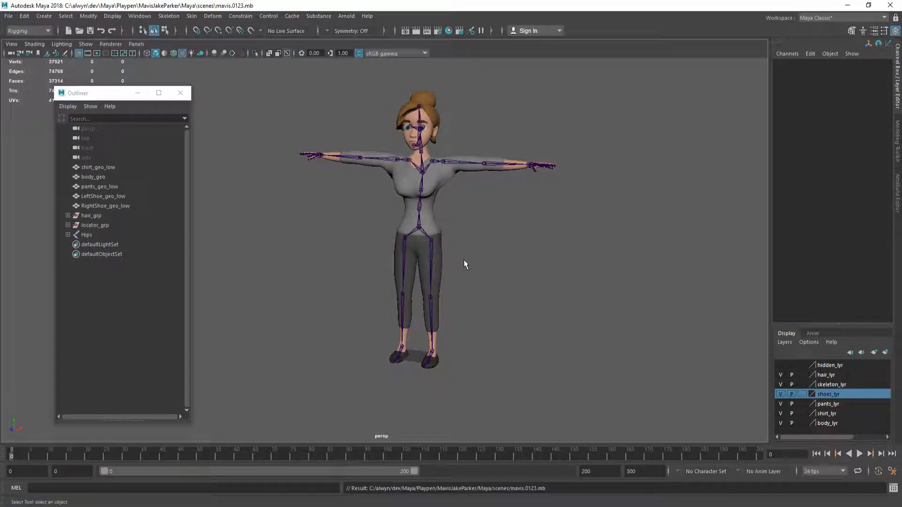
Step: Unlock the BaseAnimation layer and scrub through the timeline
left_click(809, 333)
left_click(780, 365)
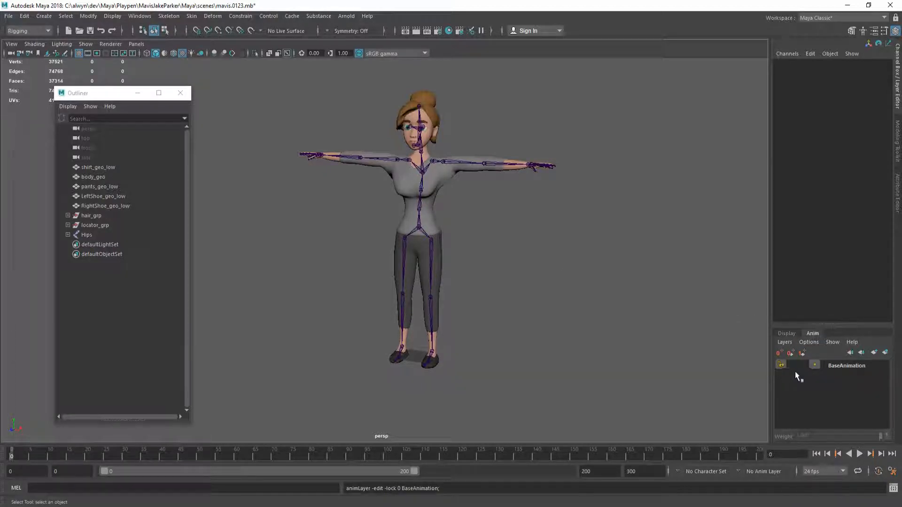
left_click_drag(13, 454, 100, 456)
key("Escape")
Step: Select the entire Hips joint hierarchy and import WalkAnim.atom from the project's data folder
left_click(420, 232)
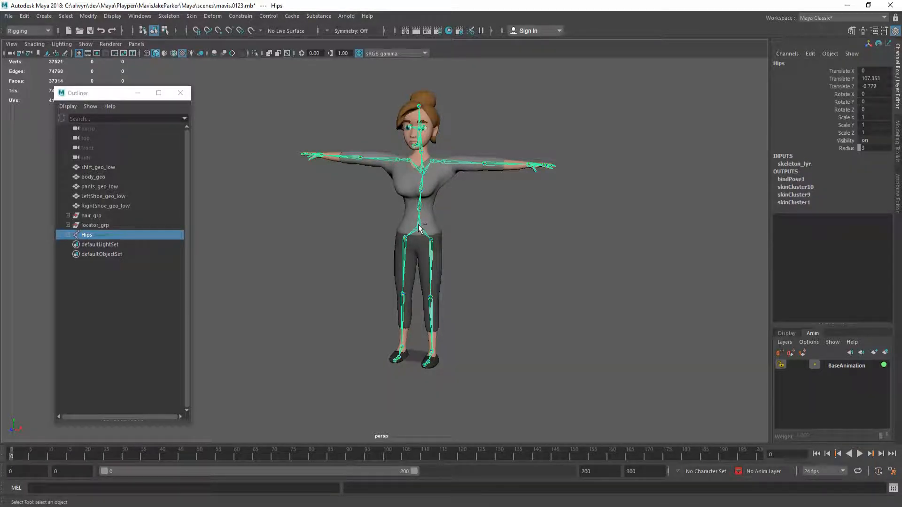
double_click(418, 228, "ctrl")
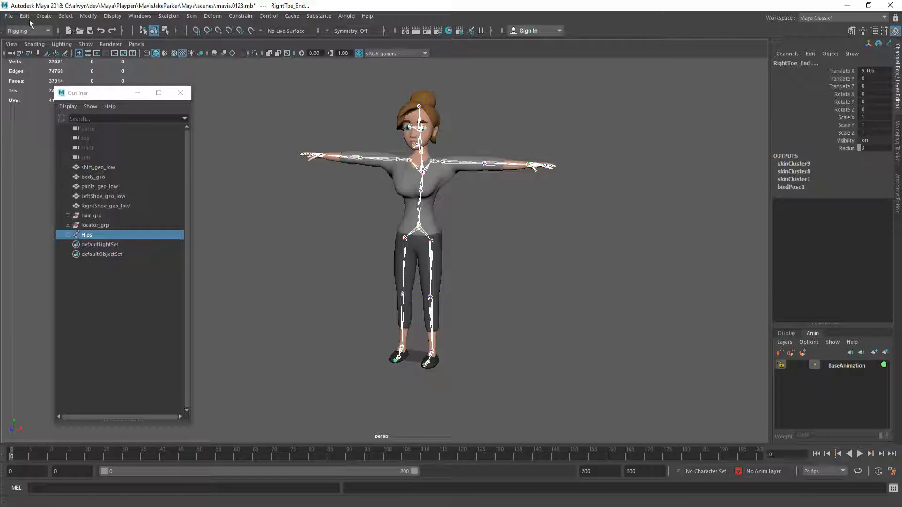
left_click(8, 15)
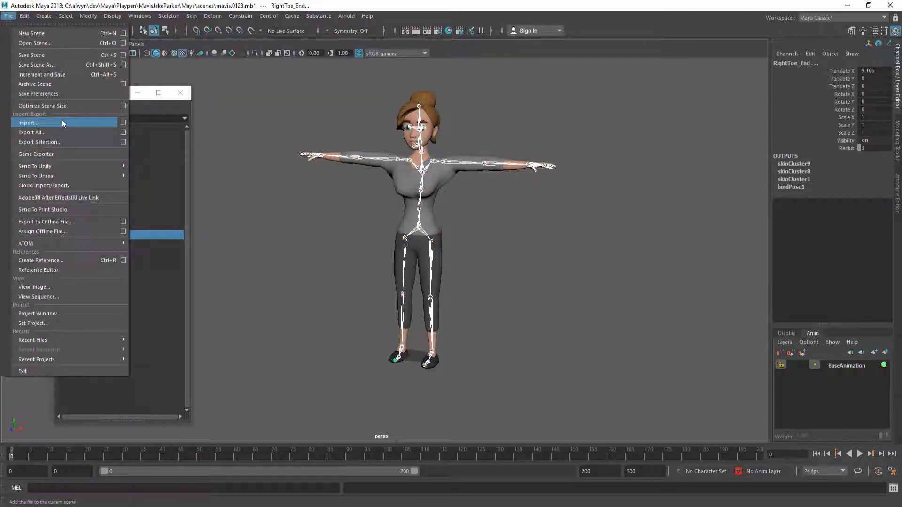
left_click(64, 122)
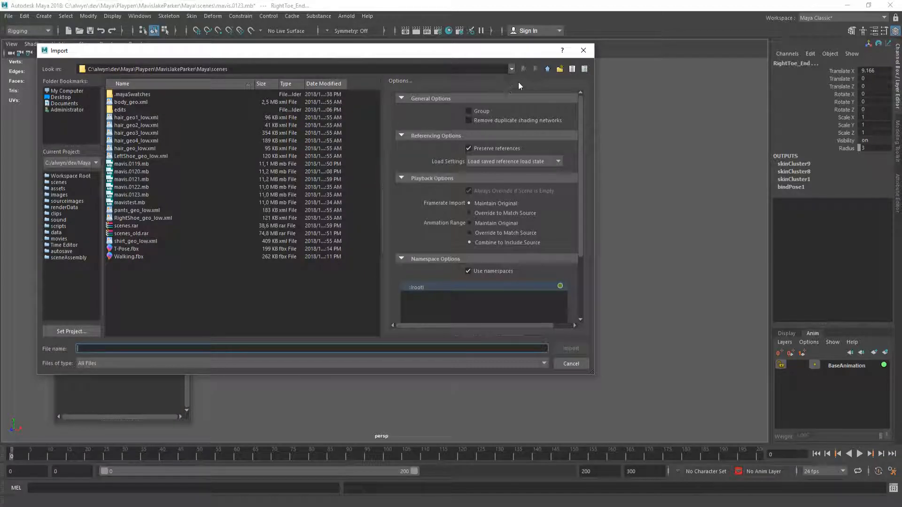
left_click(547, 69)
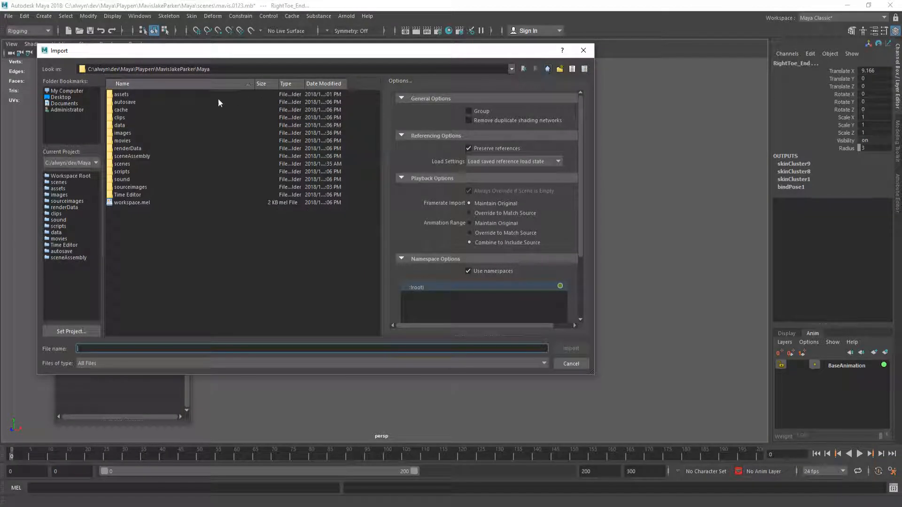
double_click(119, 125)
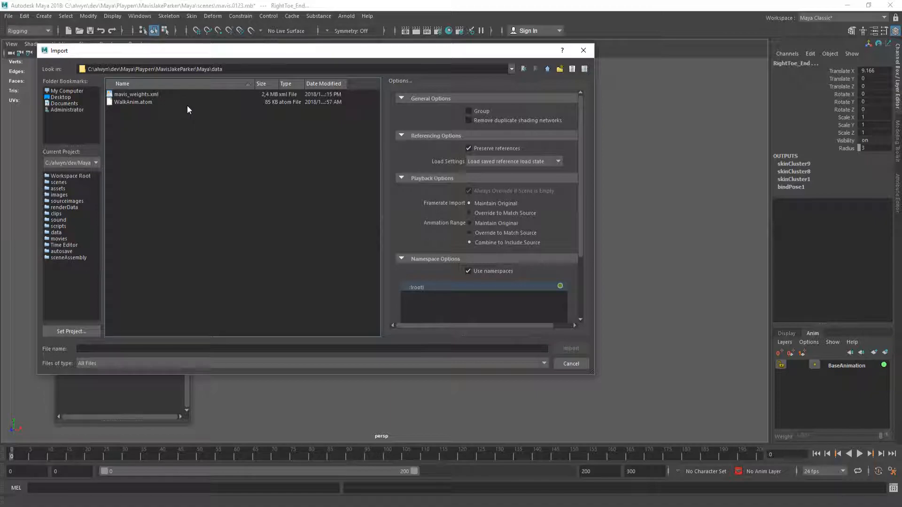
left_click(128, 102)
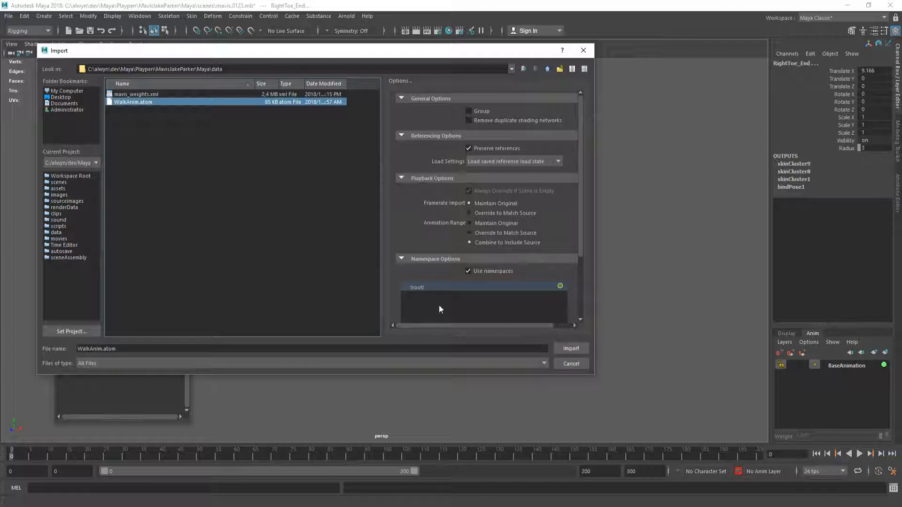
left_click(573, 349)
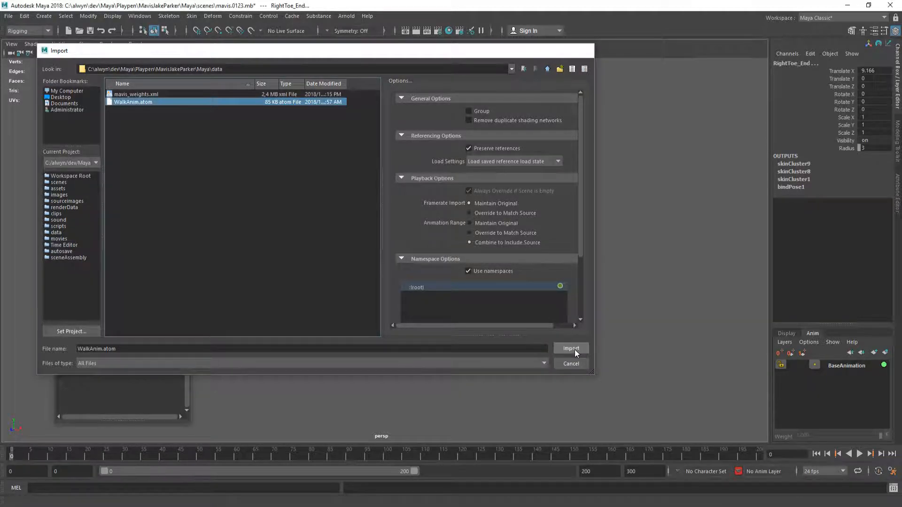
Step: Scrub through the imported animation and set both the playback end and the animation end to frame 21
left_click_drag(583, 317, 570, 263, "alt")
left_click_drag(23, 452, 206, 455)
left_click_drag(597, 472, 524, 474)
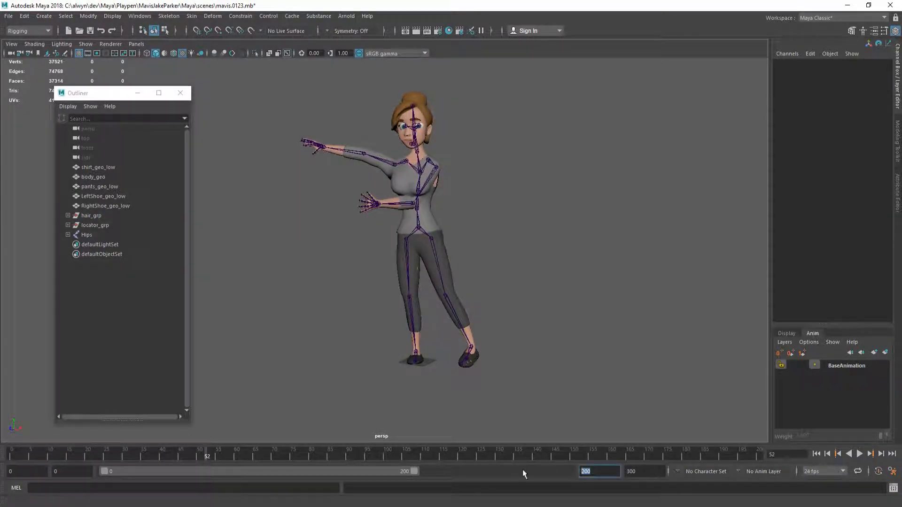
type("2")
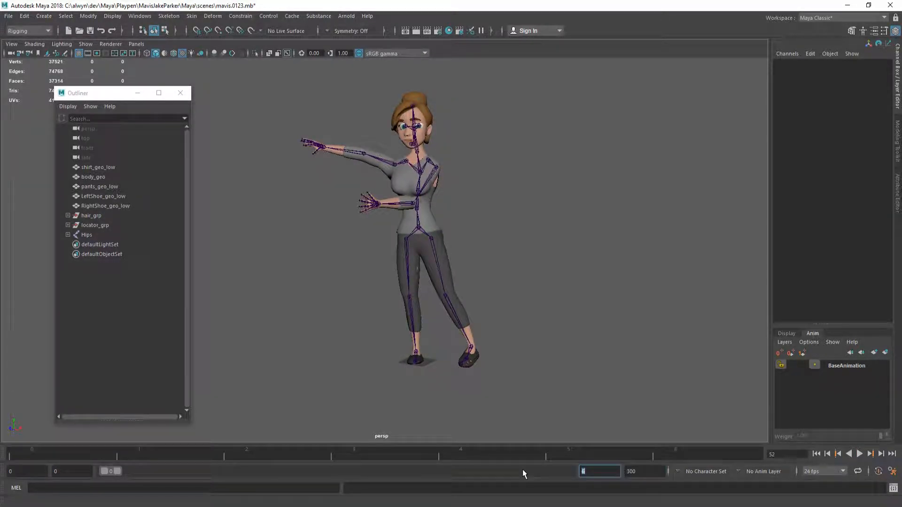
type("1")
key("Tab")
type("21")
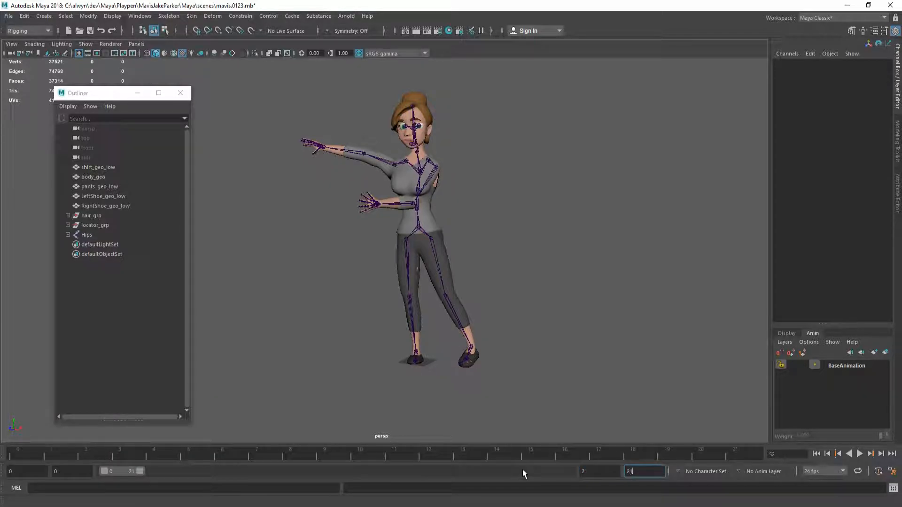
key("Tab")
Step: Play the imported walk animation, stop it, and check the keyframes on the whole joint hierarchy
left_click(859, 454)
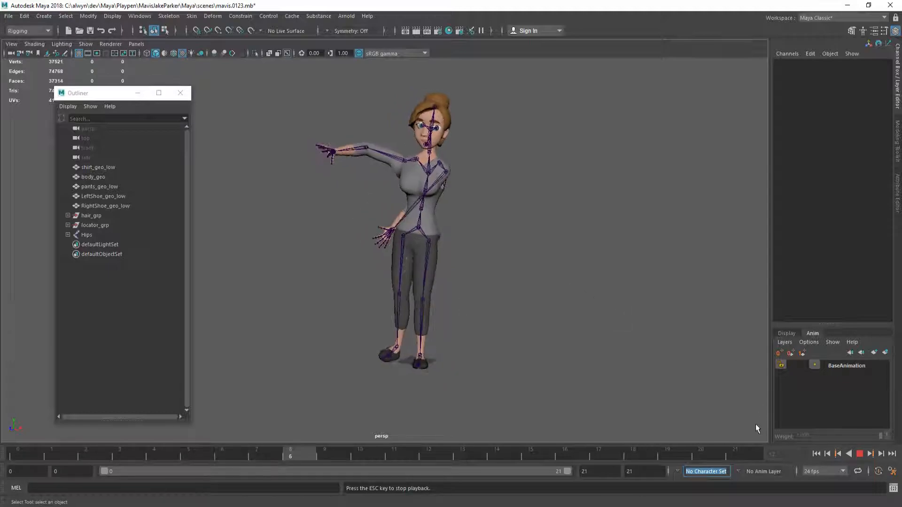
key("Escape")
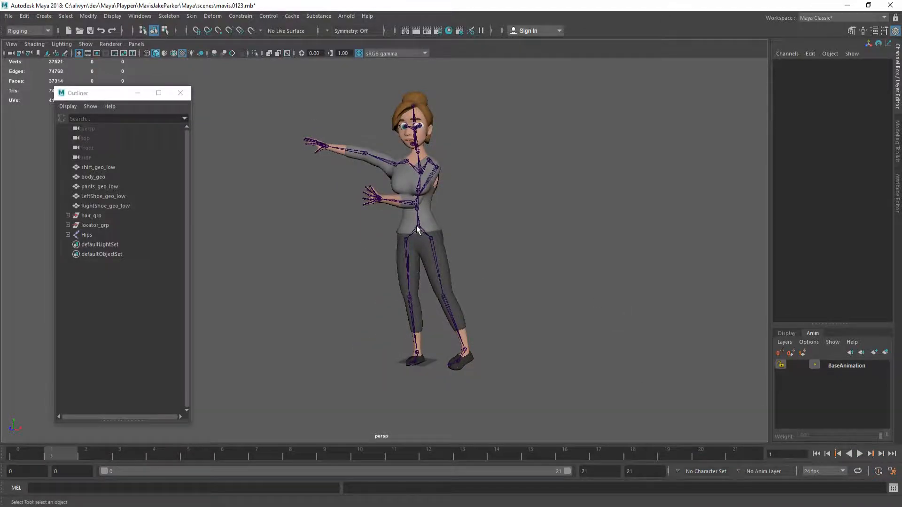
left_click(417, 230)
double_click(417, 230)
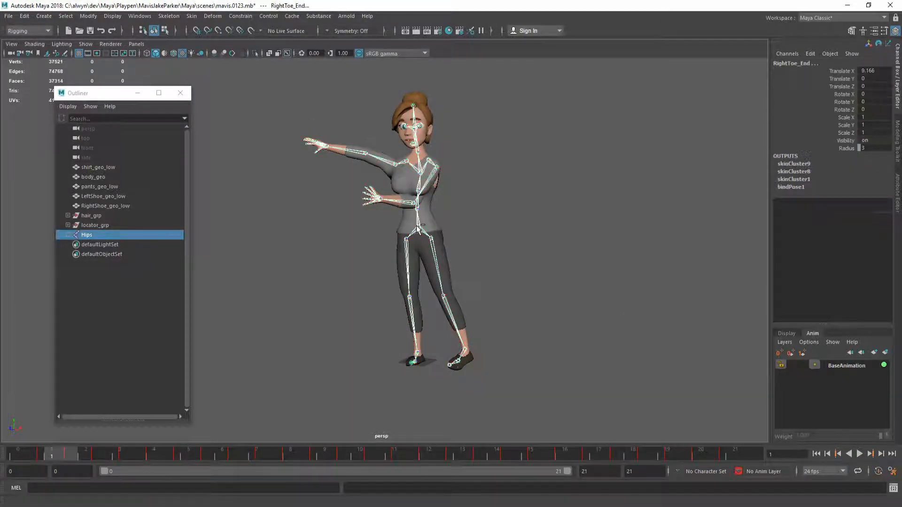
left_click(496, 248)
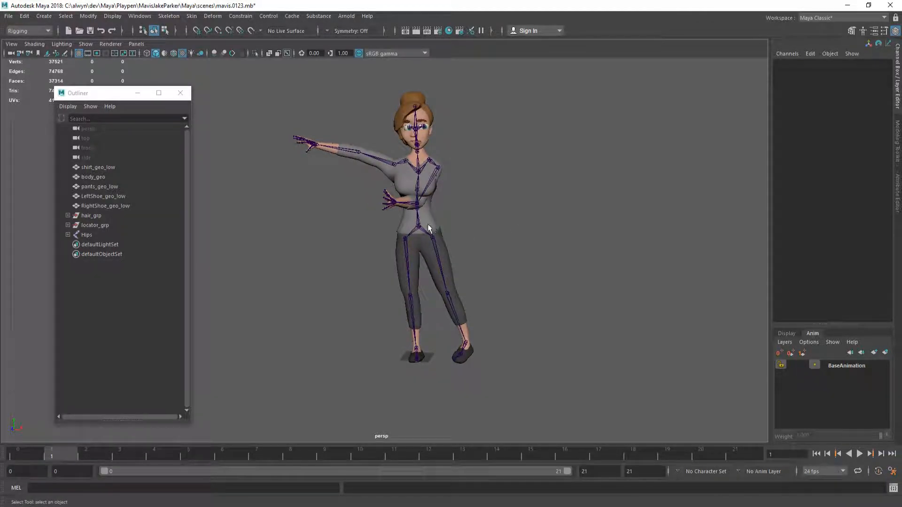
Step: Open mavis.0122.mb from the project's scenes folder, discarding the unsaved animation changes
key("ctrl+o")
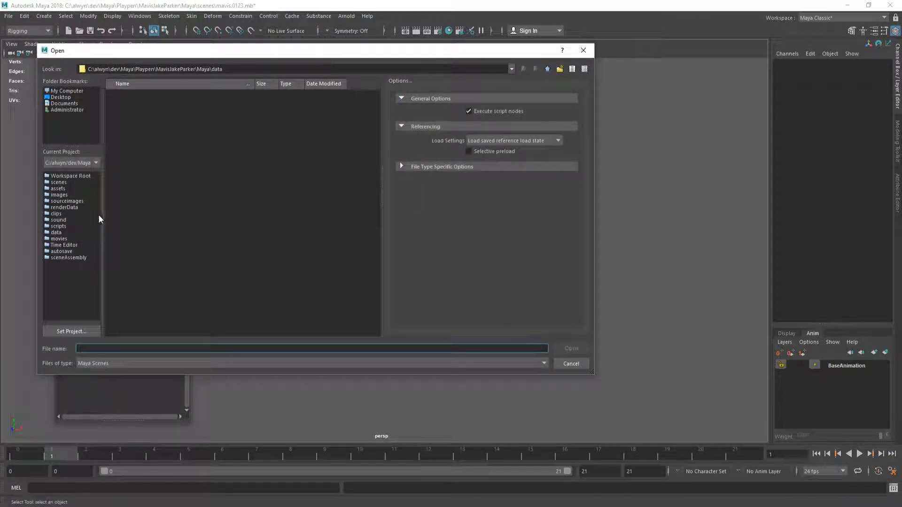
left_click(58, 182)
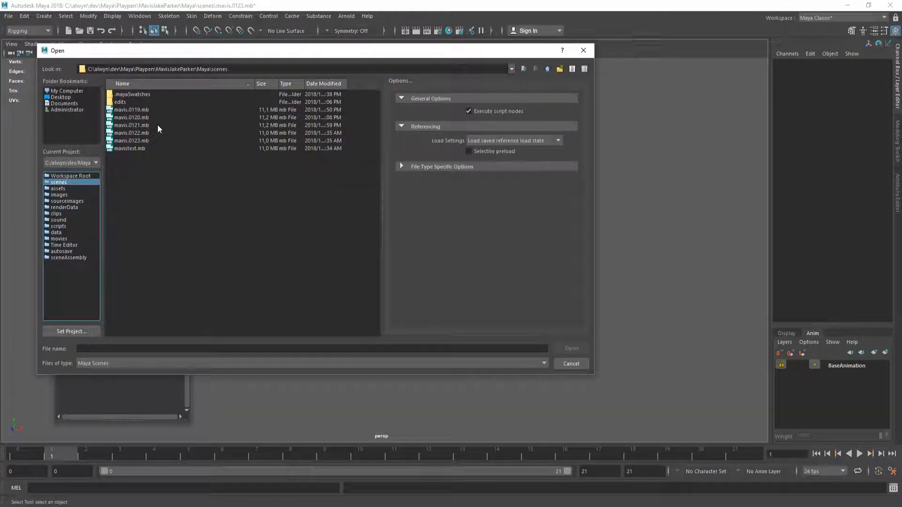
double_click(131, 141)
left_click(449, 264)
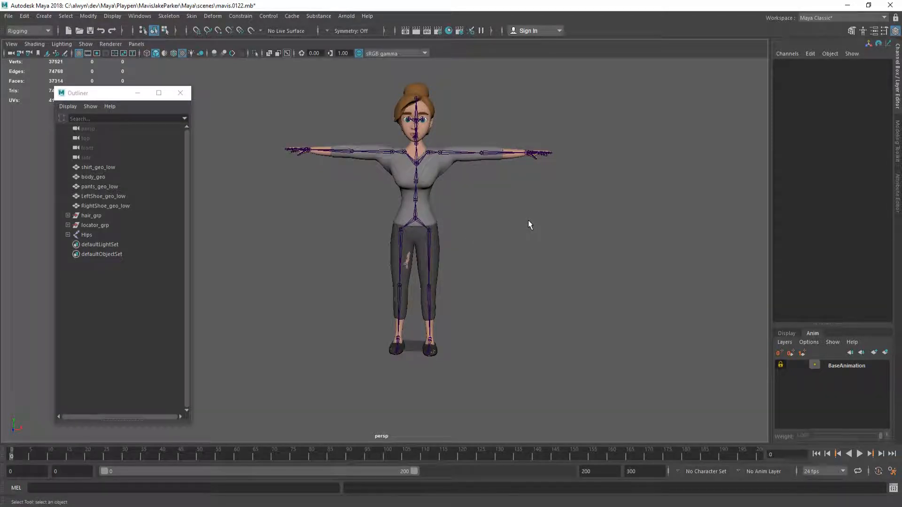
Step: Switch to the File Explorer window that shows the project's Maya scenes folder
key("alt+Tab")
key("alt+Tab")
key("alt+Tab")
key("alt+Tab")
key("alt+Tab")
key("alt+Tab")
key("alt+Tab")
key("alt+Tab")
key("alt+Tab")
key("alt+Tab")
key("alt+Tab")
key("alt+Tab")
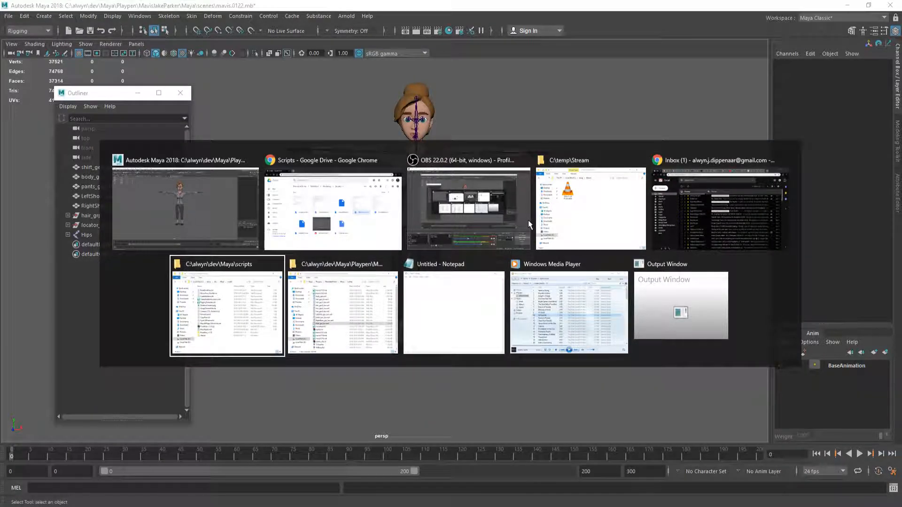
key("alt+Tab")
key("alt+Tab")
key("alt+Tab")
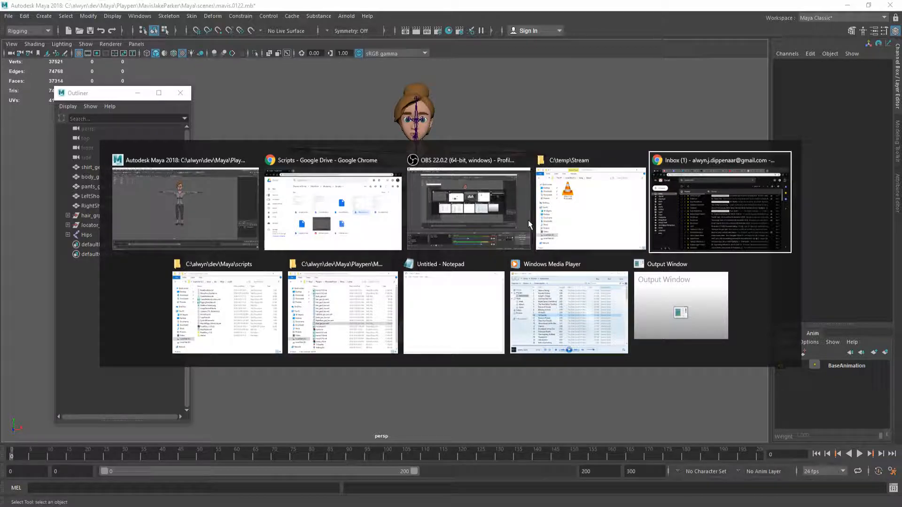
key("alt+Tab")
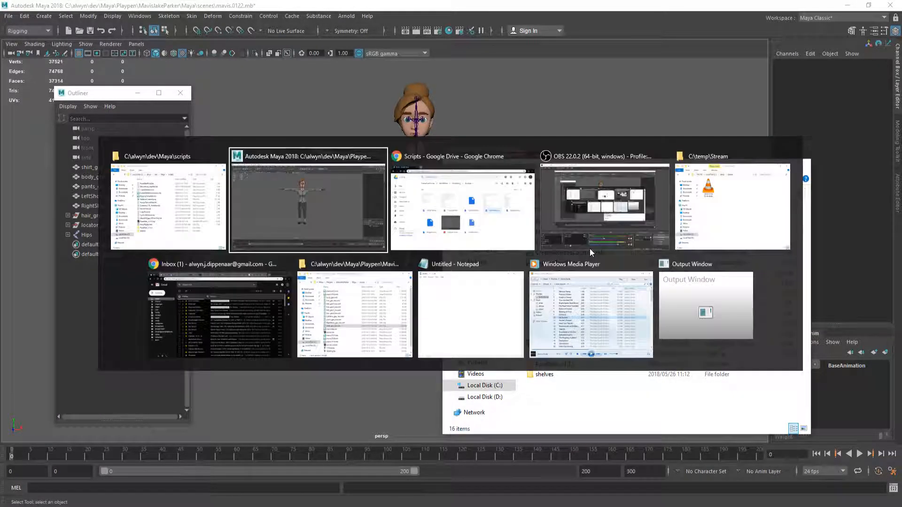
left_click(367, 335)
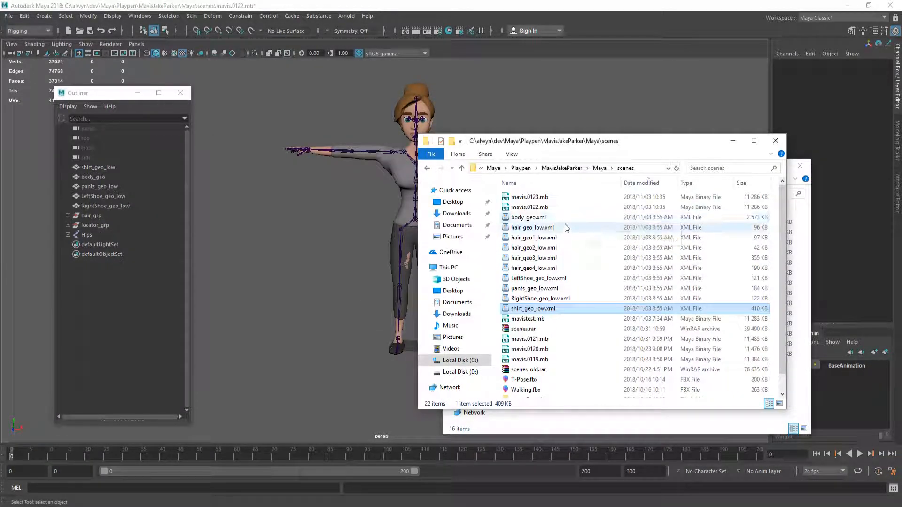
Step: Return to Maya and open mavis.0123.mb from the scenes folder without saving the current scene's changes
key("alt+Tab")
left_click(514, 220)
key("ctrl+o")
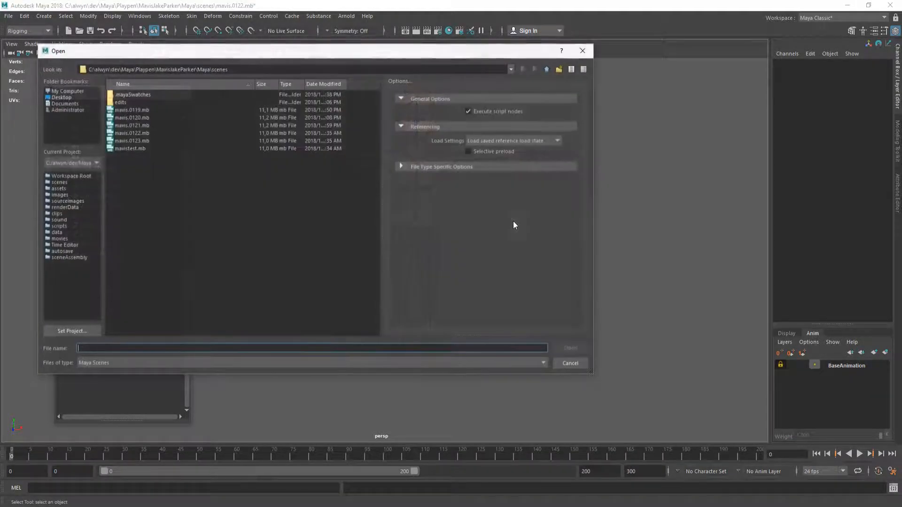
double_click(134, 142)
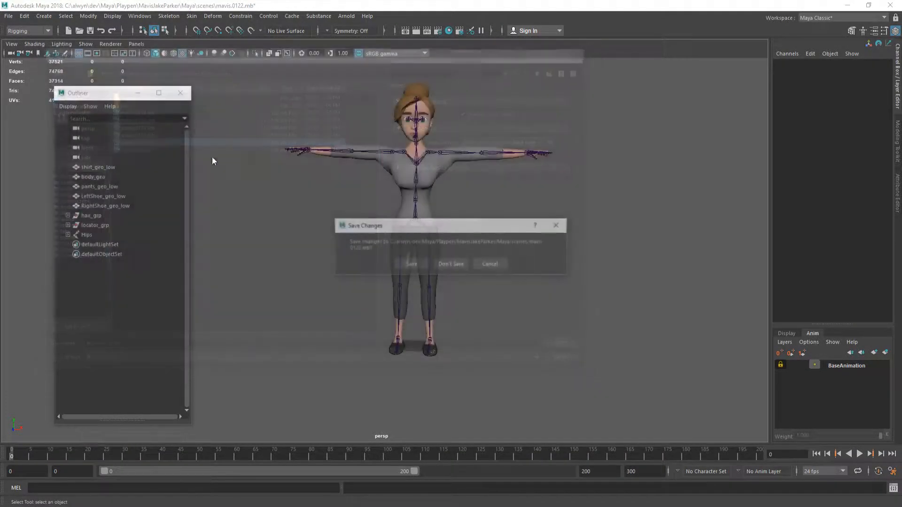
left_click(449, 264)
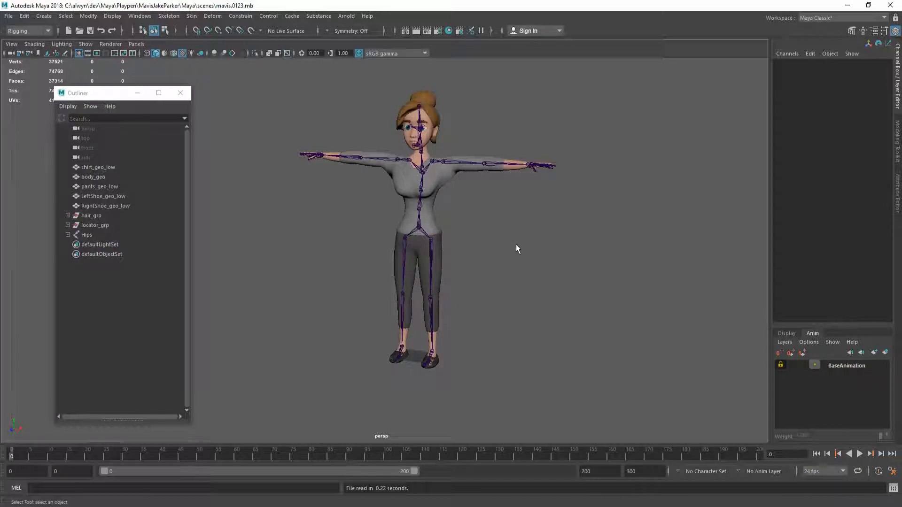
mouse_move(498, 244)
left_mouse_down("alt")
mouse_move(509, 243)
mouse_move(497, 240)
left_mouse_up("alt")
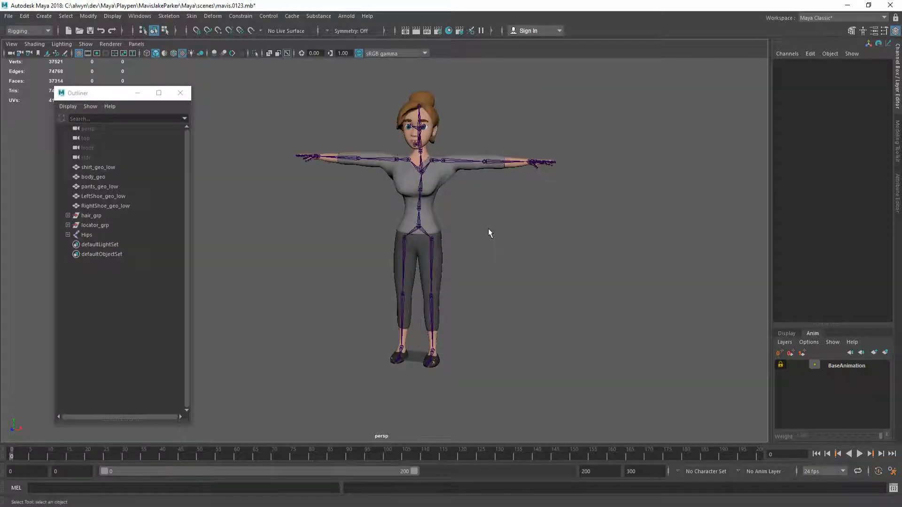
Step: Adjust the left hand joint's rotation to about X -20, Y 1.3, Z -3.3, save the scene and clear the selection
left_click(455, 160)
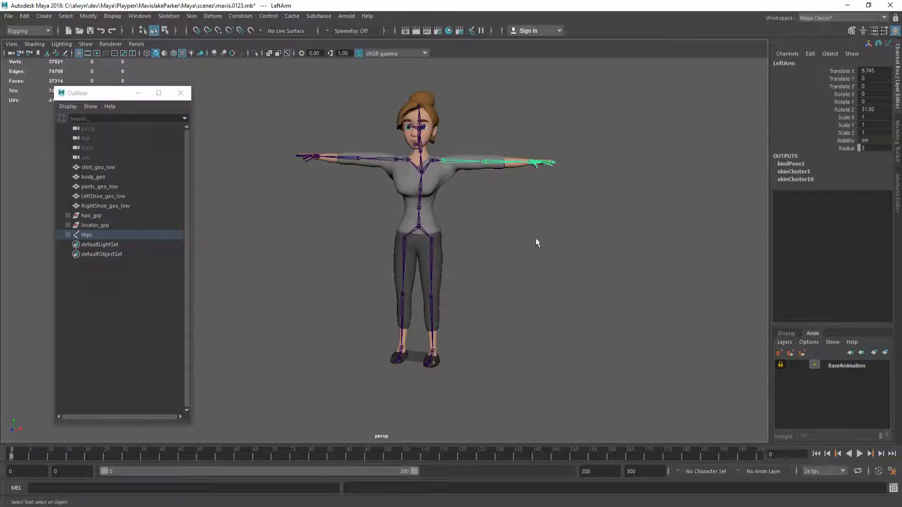
left_click(525, 228)
scroll(512, 222, "up", 5)
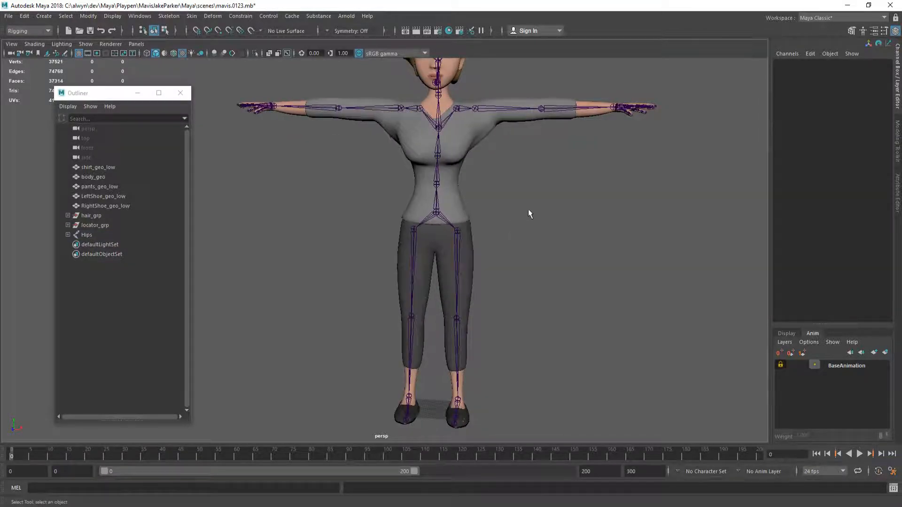
middle_click_drag(528, 213, 466, 243, "alt")
left_click(547, 140)
key("e")
left_click_drag(530, 150, 532, 151)
scroll(446, 197, "down", 1)
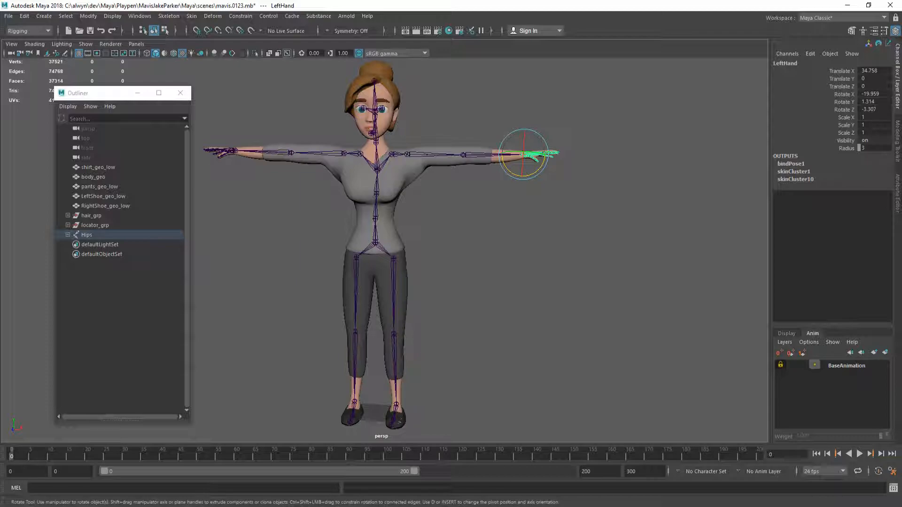
key("ctrl+s")
left_click_drag(518, 246, 490, 235, "alt")
left_click(481, 246)
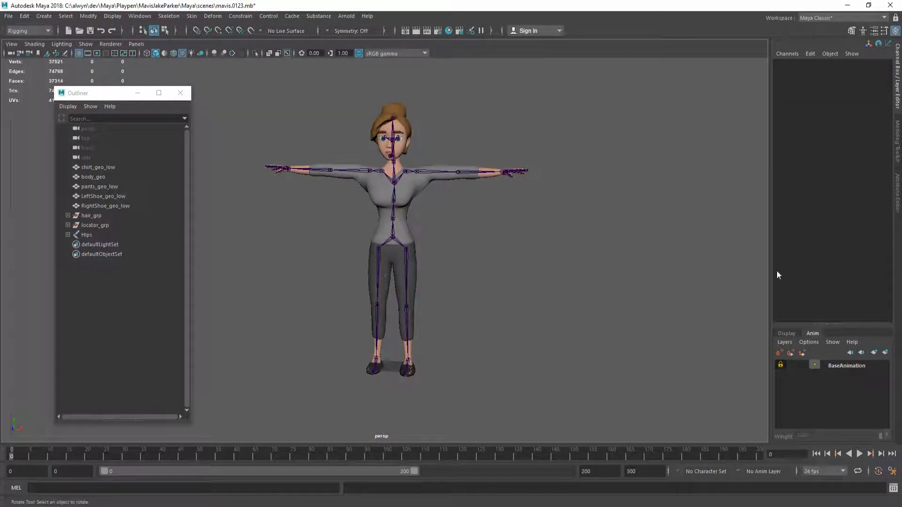
Step: Switch to the Google Drive Scripts folder in the browser, open ResetBindPose.txt, copy its full text and close the preview
left_click(779, 365)
key("alt+Tab")
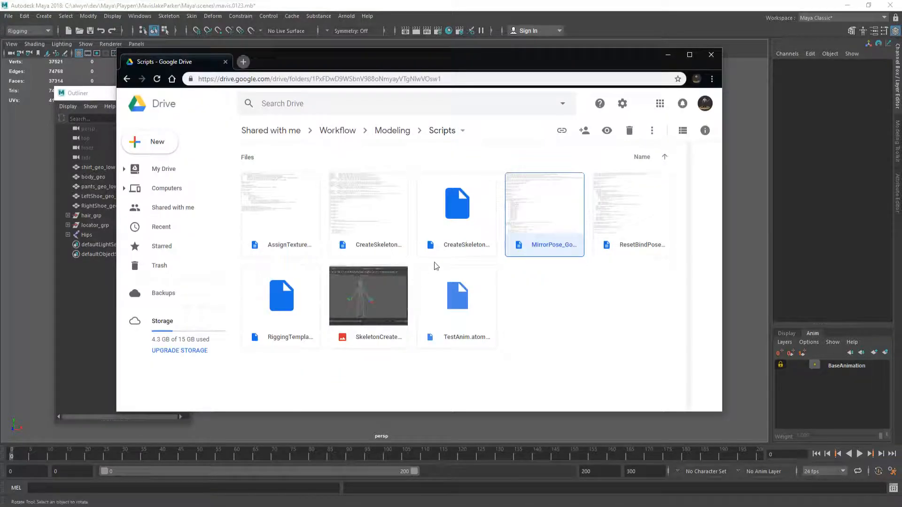
left_click(635, 233)
double_click(631, 211)
key("ctrl+a")
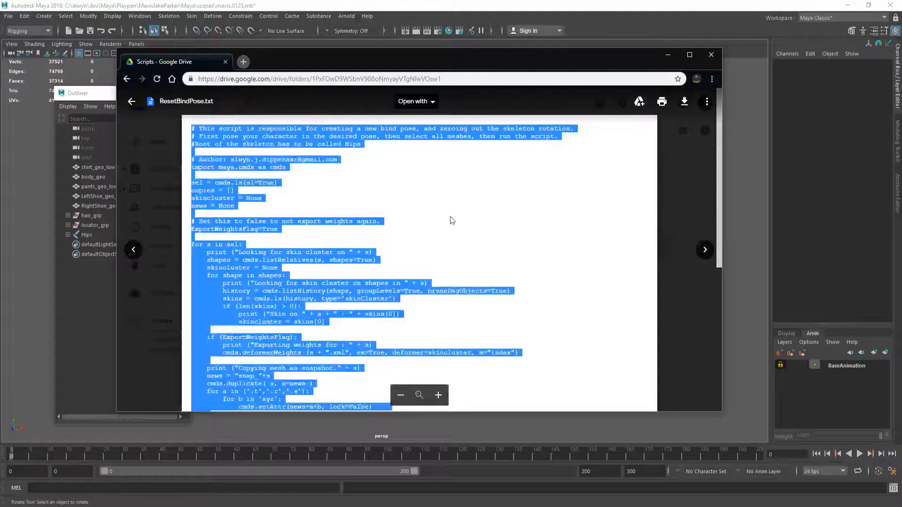
left_click(416, 219)
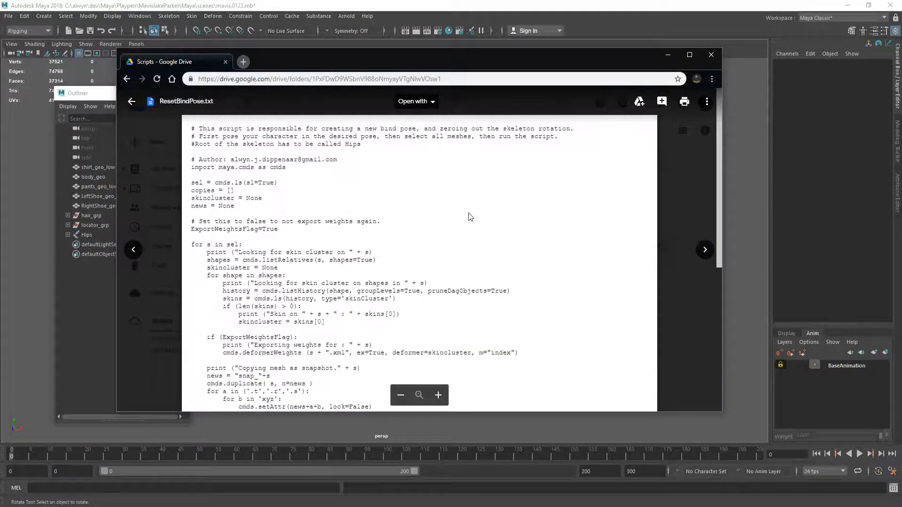
key("ctrl+a")
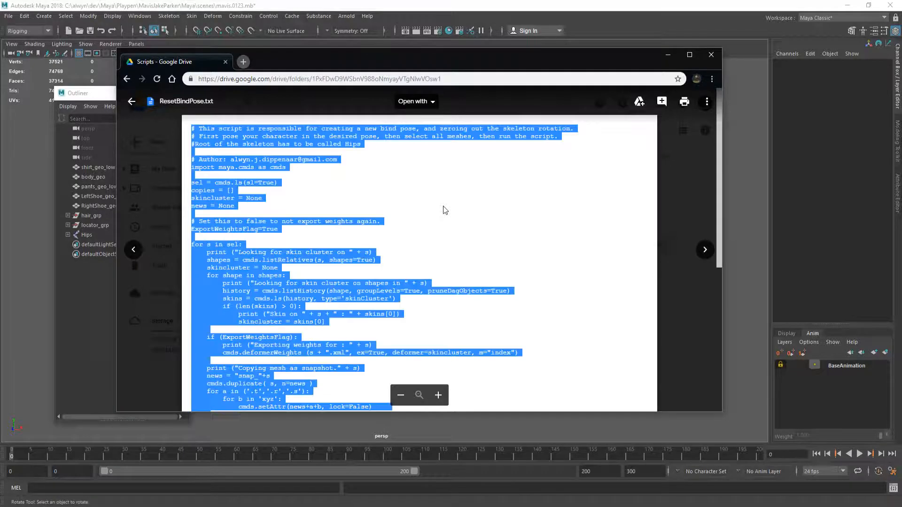
left_click(443, 208)
key("Escape")
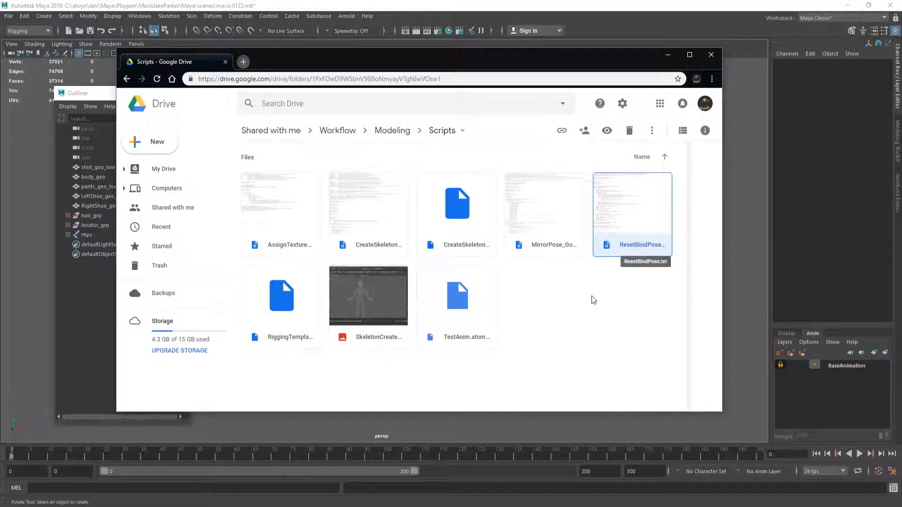
Step: Return to Maya's Script Editor and replace the Python script with the copied ResetBindPose code
key("alt+Tab")
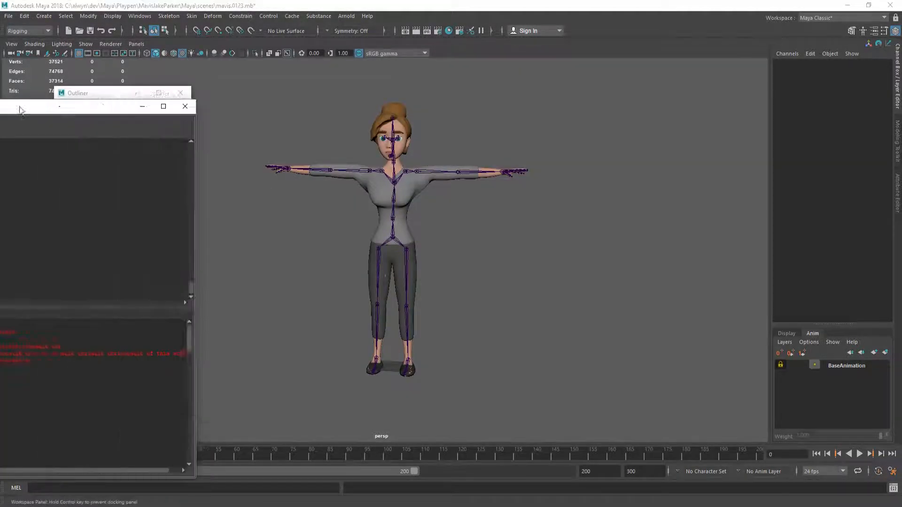
left_click_drag(0, 104, 446, 89)
left_click(370, 325)
key("ctrl+a")
key("ctrl+v")
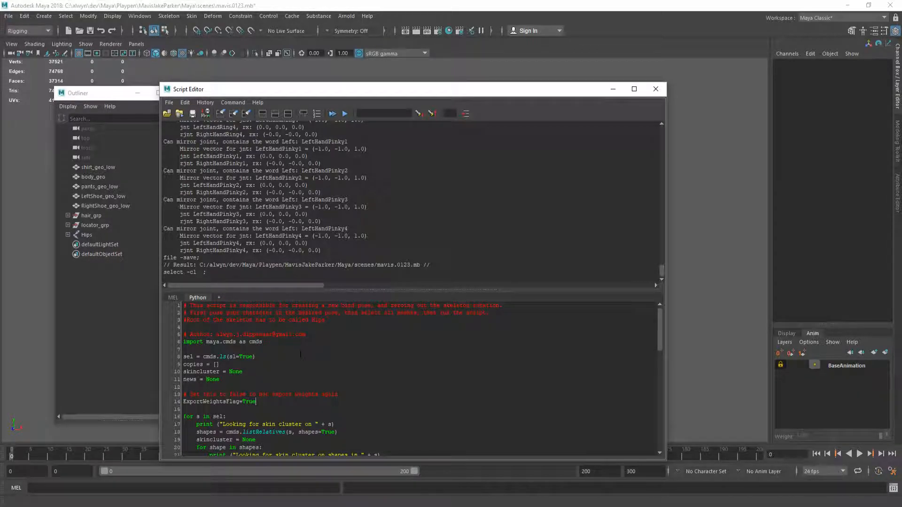
Step: Review the ResetBindPose script from weight export to rebinding, and try executing its cmds.joint orientation line for the Hips
scroll(363, 371, "down", 10)
scroll(324, 365, "down", 4)
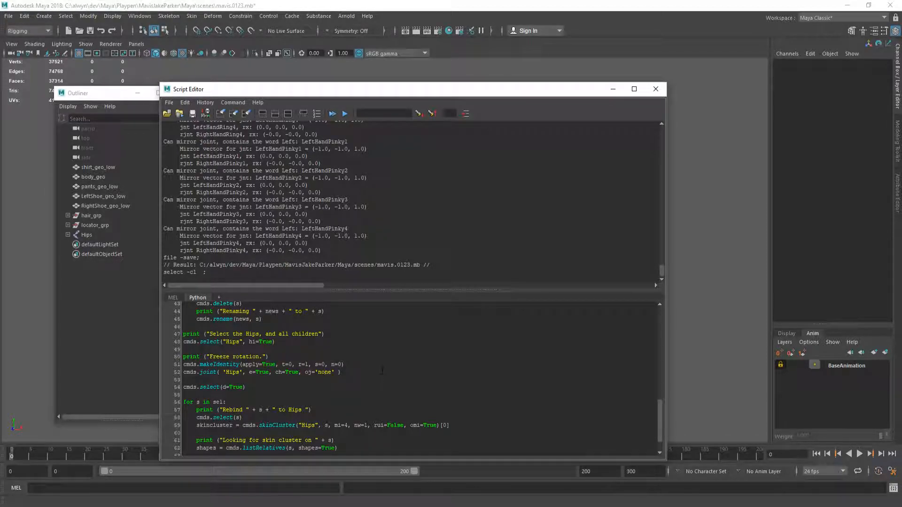
key("shift+End")
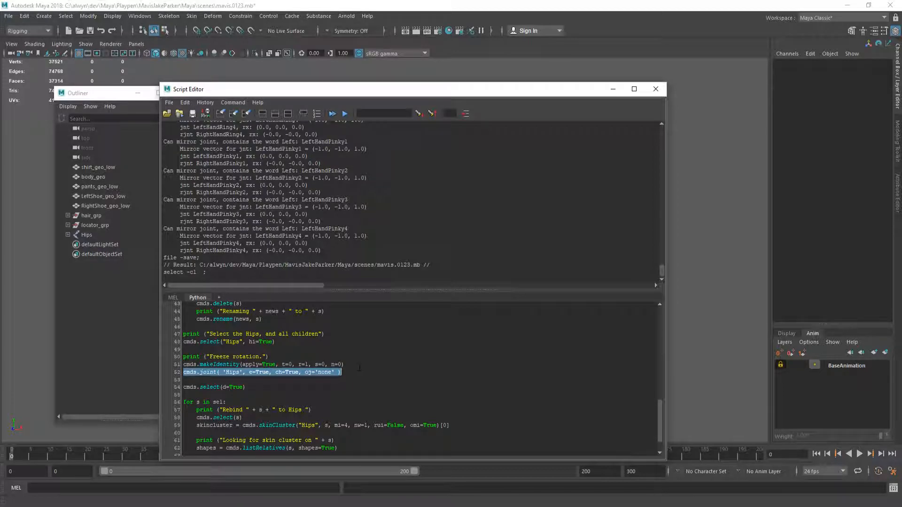
key("ctrl+Return")
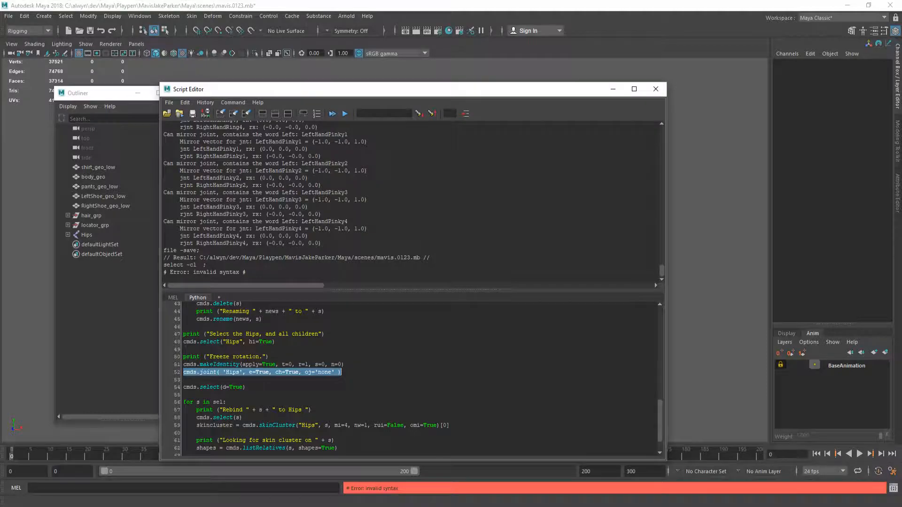
scroll(408, 378, "up", 14)
scroll(397, 345, "down", 3)
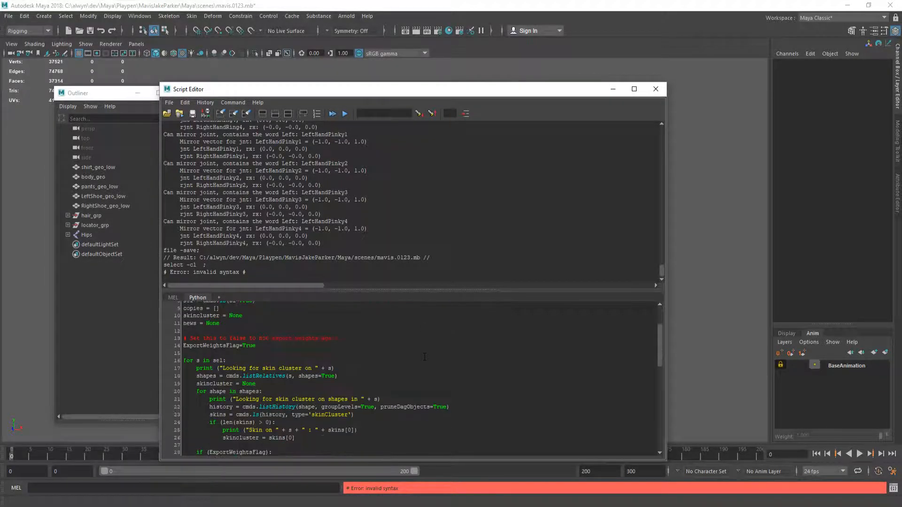
scroll(397, 346, "up", 3)
scroll(350, 337, "down", 4)
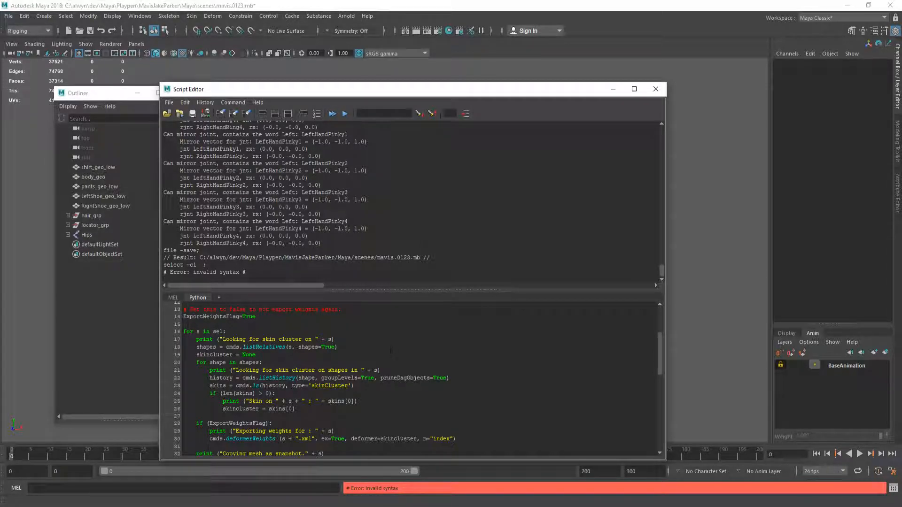
Step: Expand the full Hips hierarchy to check the joint names, collapse it, and briefly select the Hips root
left_click(123, 100)
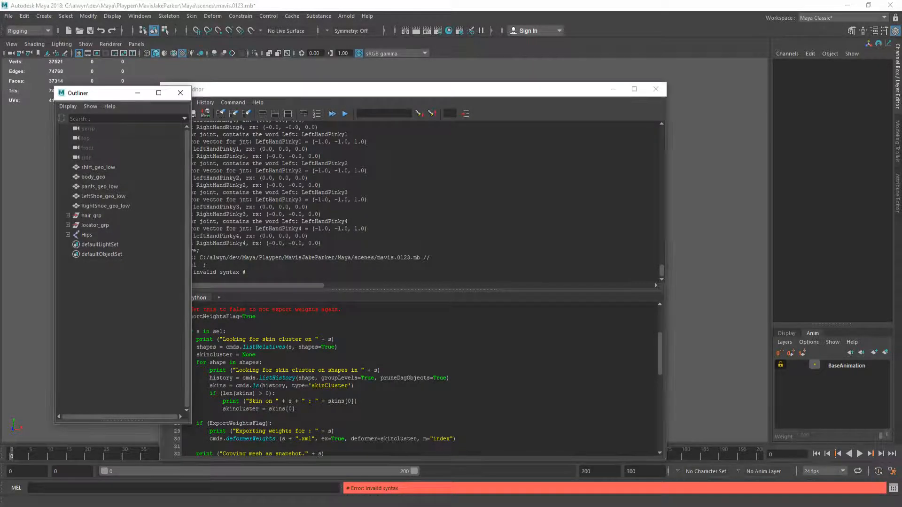
left_click(67, 235, "shift")
scroll(139, 312, "down", 5)
scroll(140, 317, "up", 5)
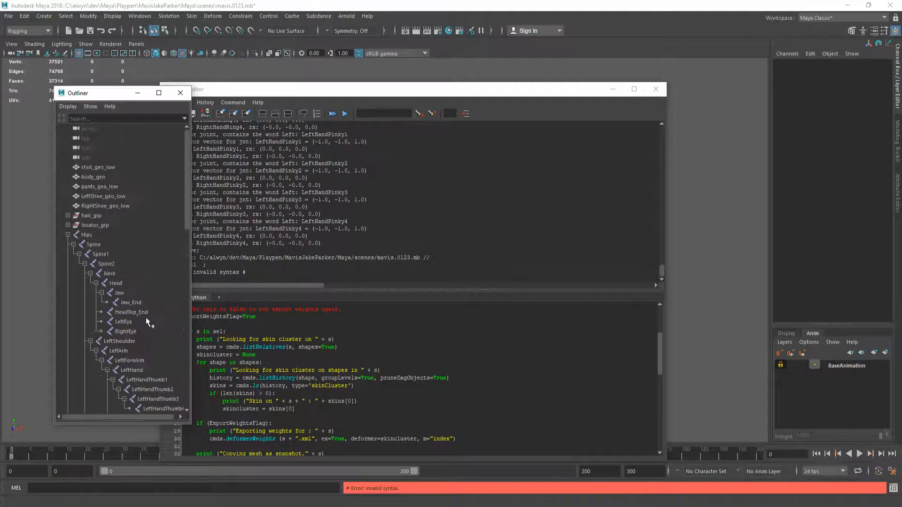
left_click(68, 235)
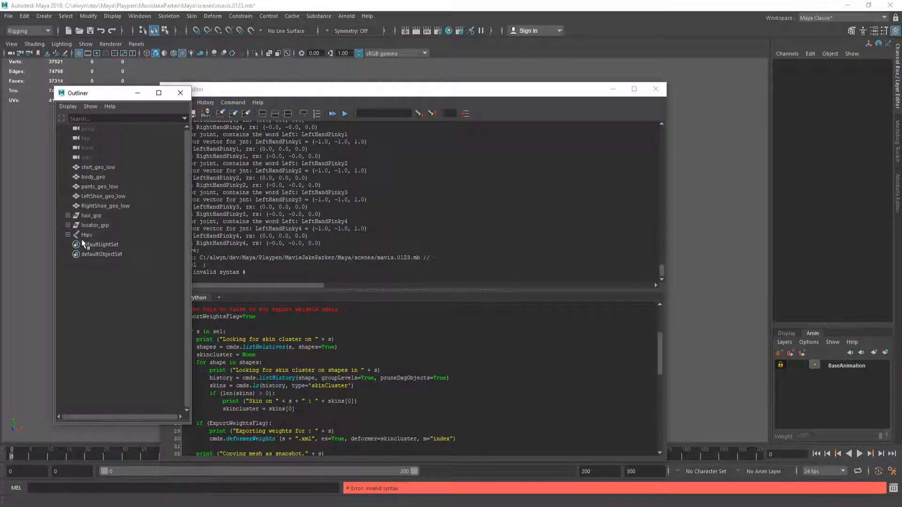
left_click(94, 234)
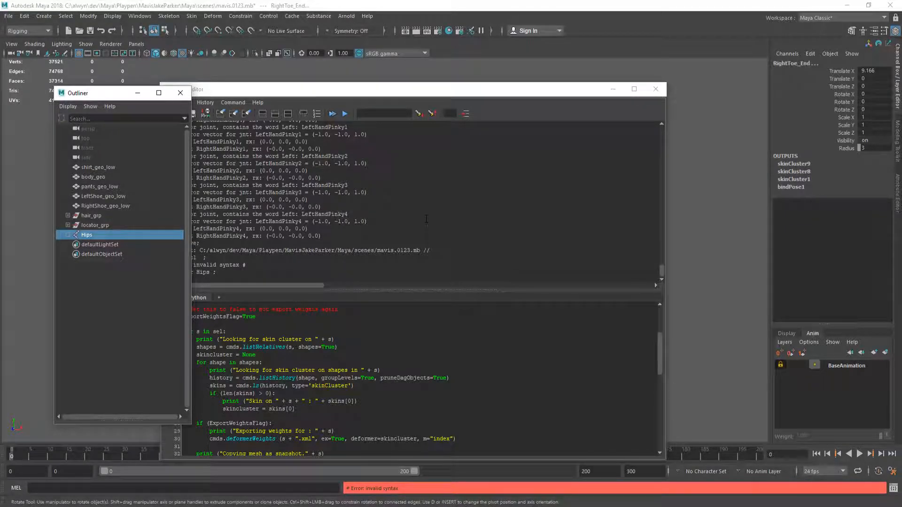
left_click(700, 214)
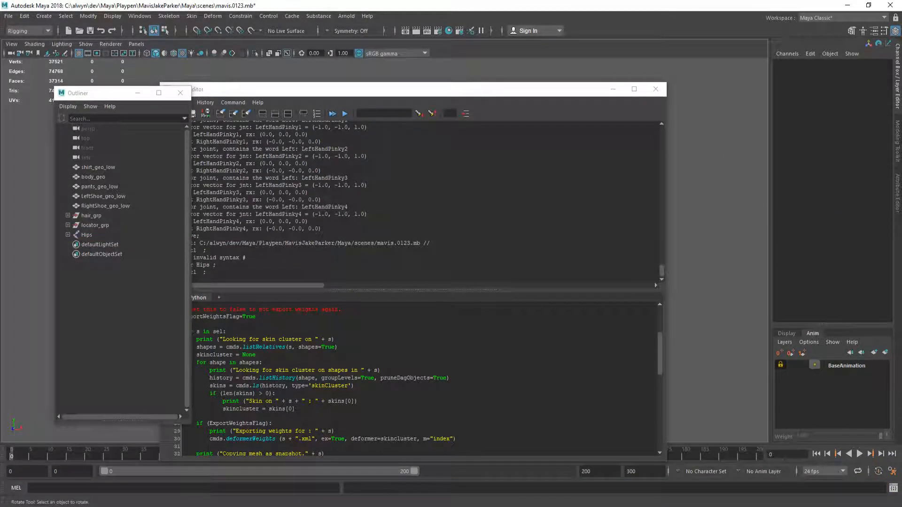
Step: Select the meshes from shirt_geo_low through RightShoe_geo_low, move the Script Editor out of the way, and expand hair_grp
left_click(101, 235)
left_click(91, 168)
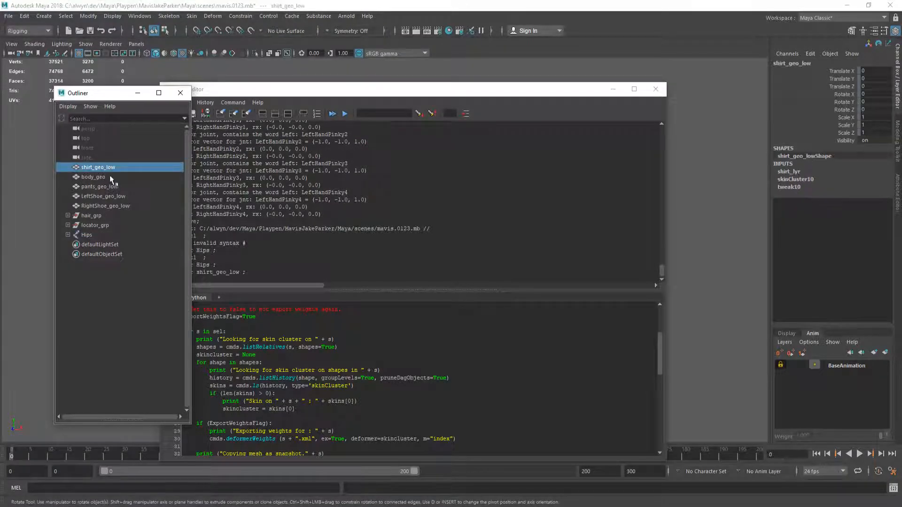
left_click(115, 207, "shift")
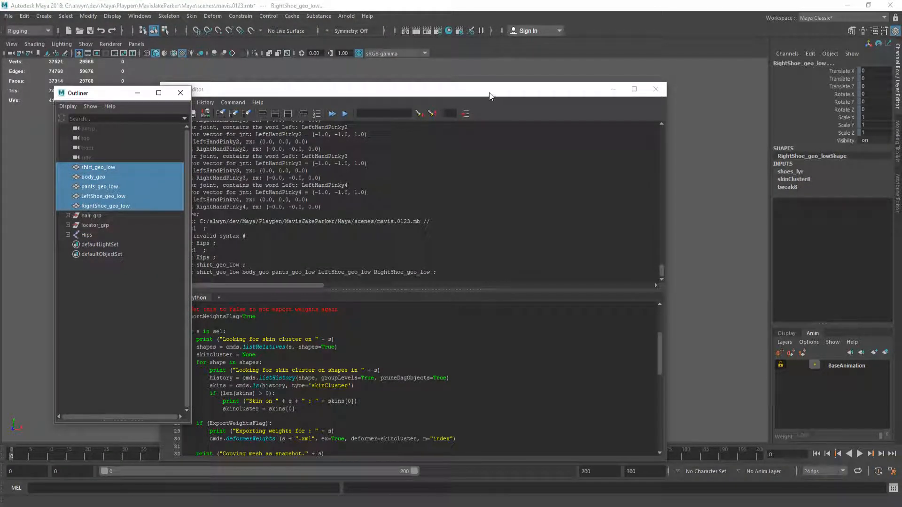
left_click_drag(480, 89, 0, 77)
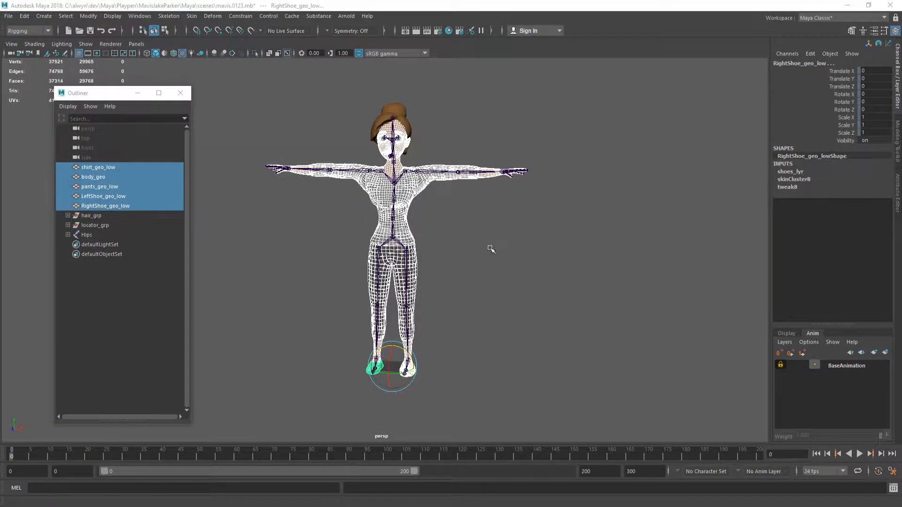
key("e")
left_click(68, 215)
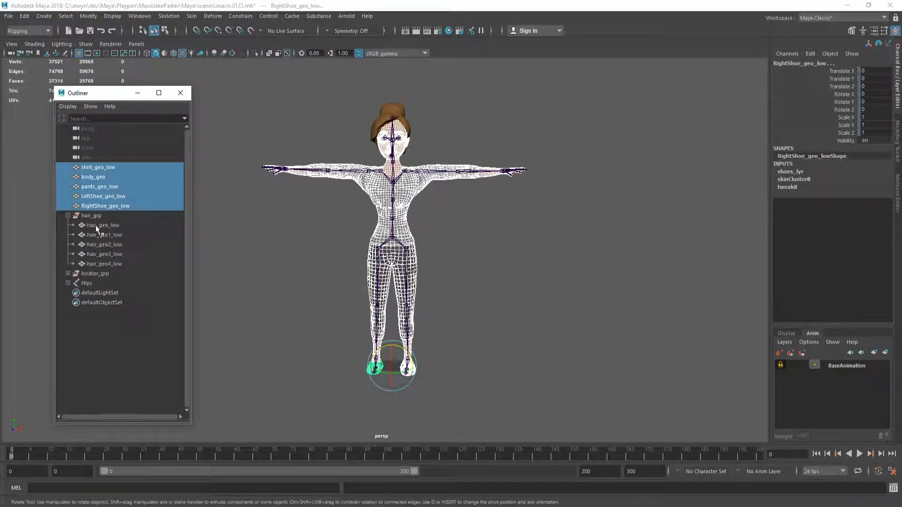
Step: Clear the mesh selection, try rotating the neck joint, and undo the change
left_click(545, 229)
left_click_drag(545, 229, 447, 225, "alt")
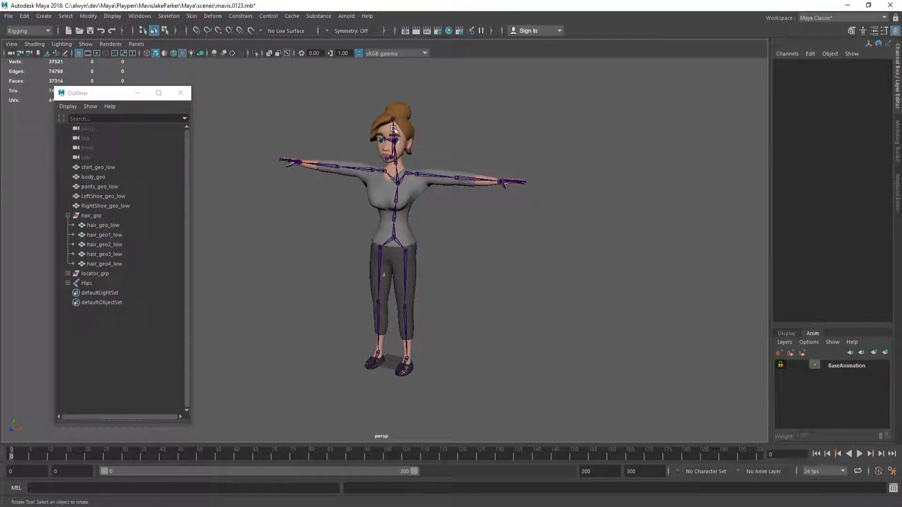
left_click(400, 151)
key("q")
left_click(399, 182)
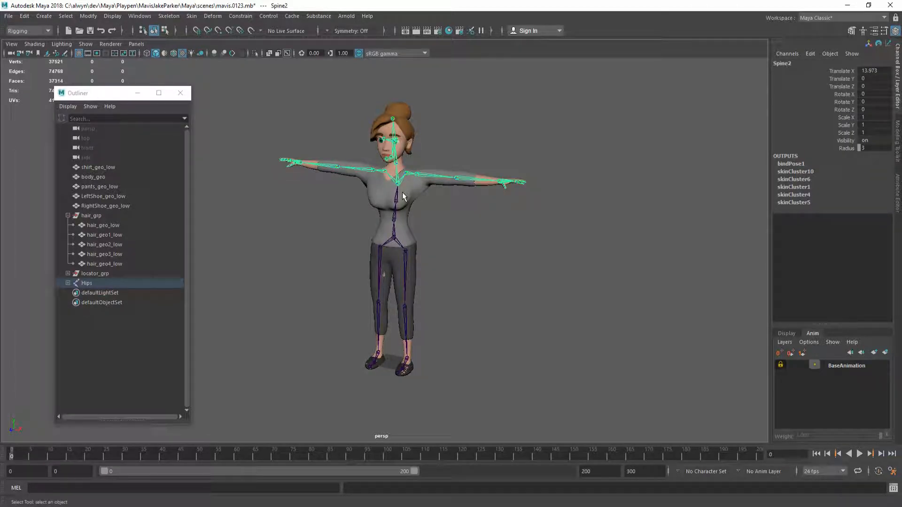
left_click(395, 158)
key("e")
left_click_drag(399, 175, 398, 199, "alt")
key("ctrl+z")
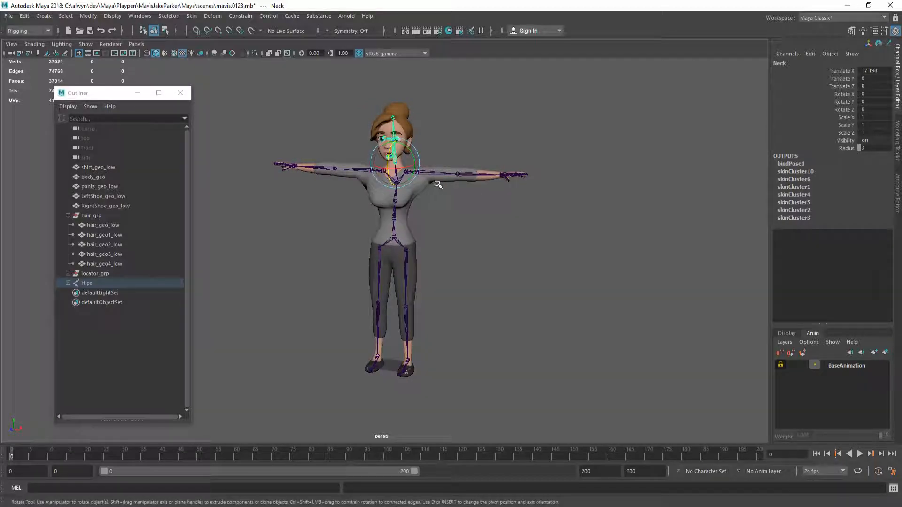
Step: Try rotating the left arm joint and undo the rotation
left_click(432, 173)
left_click_drag(438, 161, 432, 172)
key("ctrl+z")
Step: Try rotating the spine joints, including Spine1, to see how the upper body bends, and undo the rotations
left_click(396, 219)
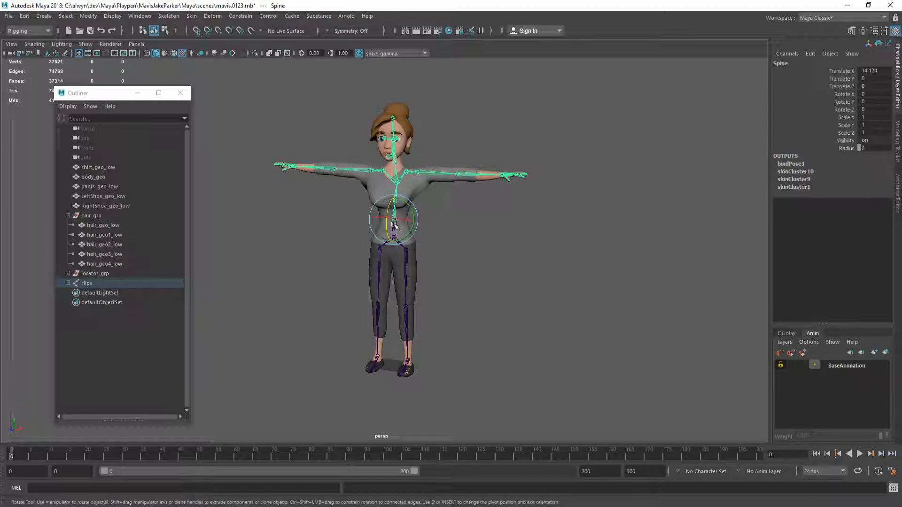
left_click(396, 201)
left_click_drag(415, 192, 416, 196)
left_click_drag(441, 222, 364, 231, "alt")
left_click_drag(379, 190, 374, 213)
mouse_move(496, 207)
left_mouse_down("alt")
mouse_move(400, 216)
mouse_move(491, 208)
left_mouse_up("alt")
key("ctrl+z")
key("ctrl+z")
key("ctrl+z")
Step: Try bending the left leg by rotating its upper-leg, knee and foot joints, and undo the rotations
left_click_drag(411, 249, 488, 252, "alt")
key("q")
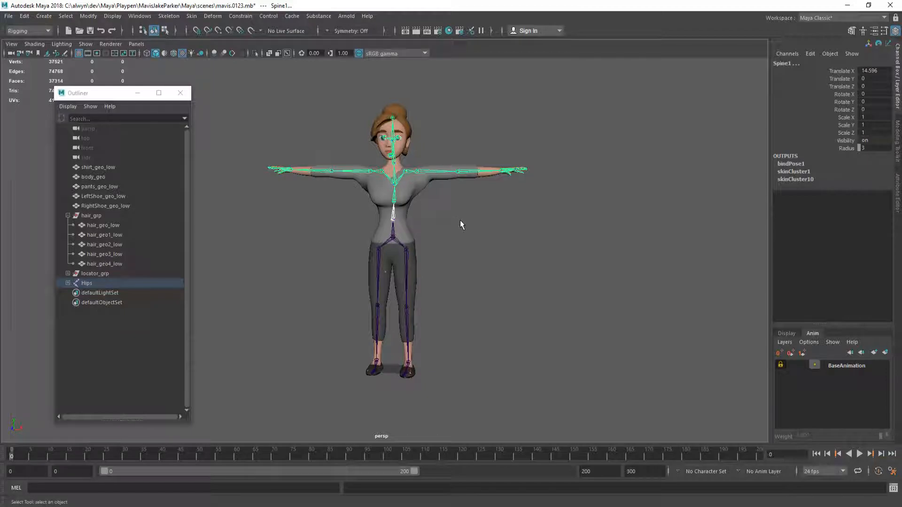
left_click(406, 256)
left_click_drag(406, 256, 409, 287, "alt")
key("e")
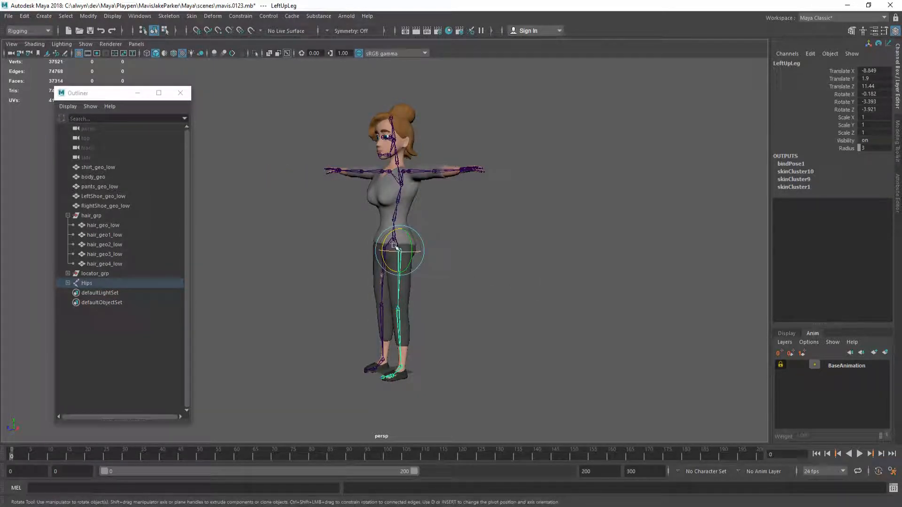
left_click_drag(386, 242, 381, 254)
left_click(437, 293)
left_click_drag(416, 287, 424, 310)
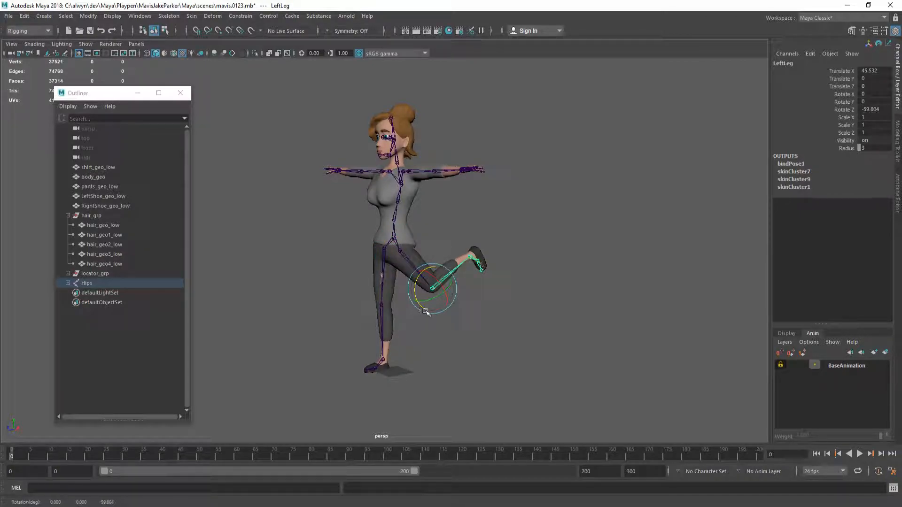
left_click(472, 260)
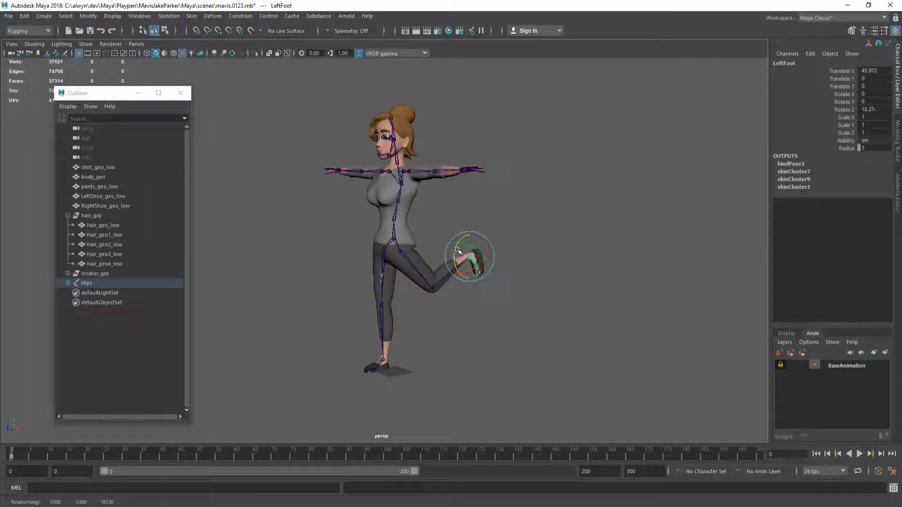
key("ctrl+z")
key("ctrl+z")
key("ctrl+z")
key("ctrl+z")
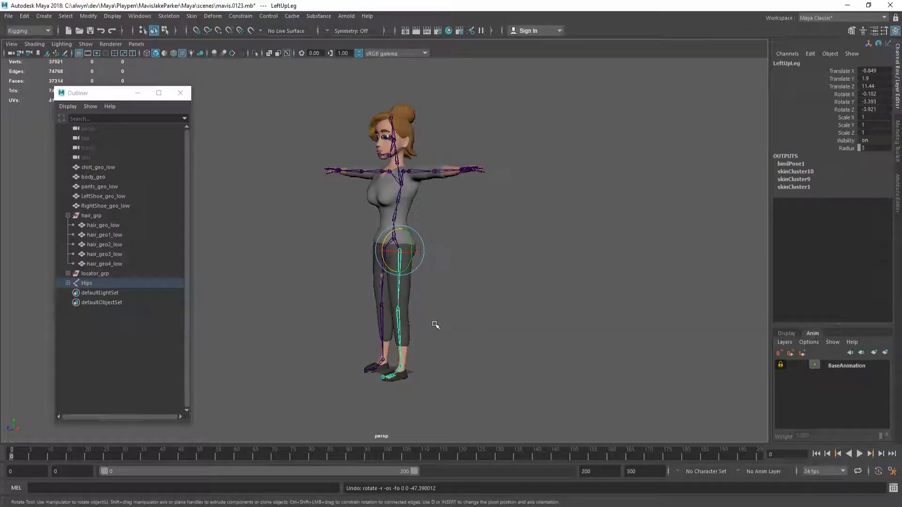
Step: Try rotating the left toe base joint upward to see how the shoe deforms, undo it, and clear the selection
middle_click_drag(429, 405, 396, 278, "alt")
scroll(395, 277, "up", 5)
left_click_drag(396, 274, 384, 267, "alt")
left_click(325, 244)
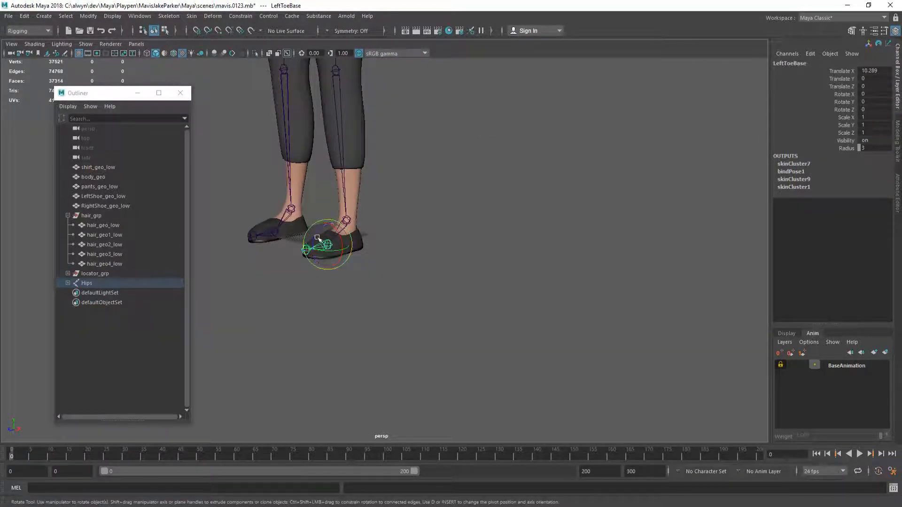
mouse_move(314, 238)
left_mouse_down()
mouse_move(323, 222)
mouse_move(317, 230)
left_mouse_up()
left_click_drag(414, 243, 368, 245, "alt")
scroll(360, 251, "up", 4)
middle_click_drag(360, 253, 509, 294, "alt")
scroll(509, 294, "up", 4)
mouse_move(439, 294)
left_mouse_down("alt")
mouse_move(461, 297)
mouse_move(437, 296)
left_mouse_up("alt")
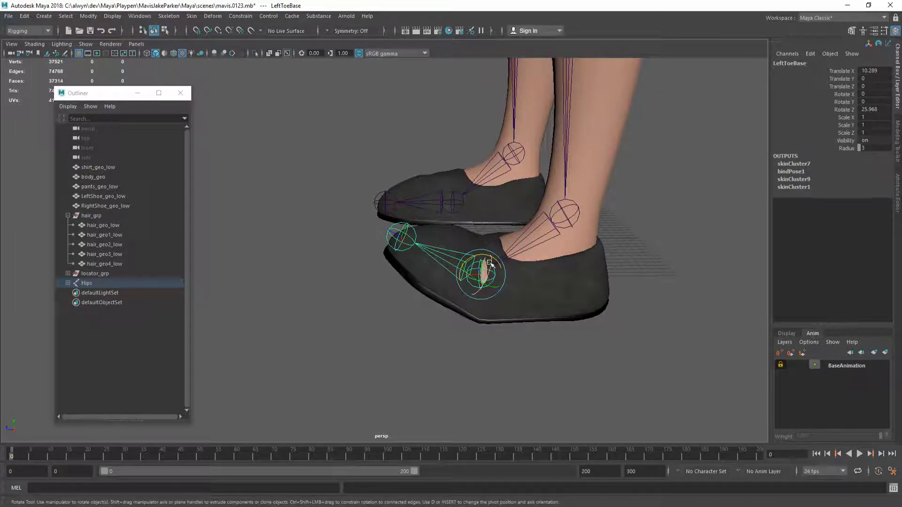
key("ctrl+z")
scroll(479, 258, "down", 5)
key("q")
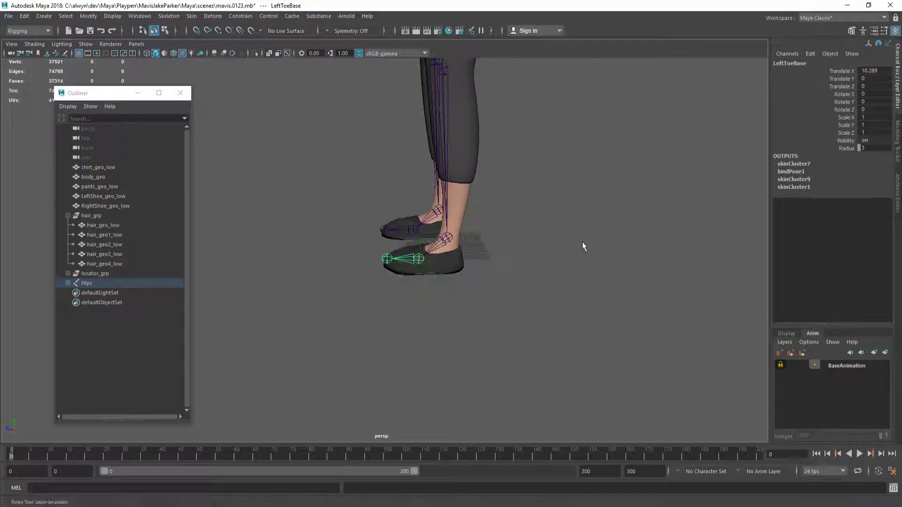
left_click(582, 242)
Step: Examine the character's T-pose and leg joints from several angles, both close up and as a full figure
left_click_drag(487, 159, 478, 158, "alt")
scroll(474, 146, "down", 5)
middle_click_drag(472, 154, 443, 261, "alt")
left_click_drag(443, 262, 464, 255, "alt")
scroll(450, 216, "down", 4)
middle_click_drag(445, 193, 447, 249, "alt")
mouse_move(446, 249)
left_mouse_down("alt")
mouse_move(474, 240)
mouse_move(462, 246)
left_mouse_up("alt")
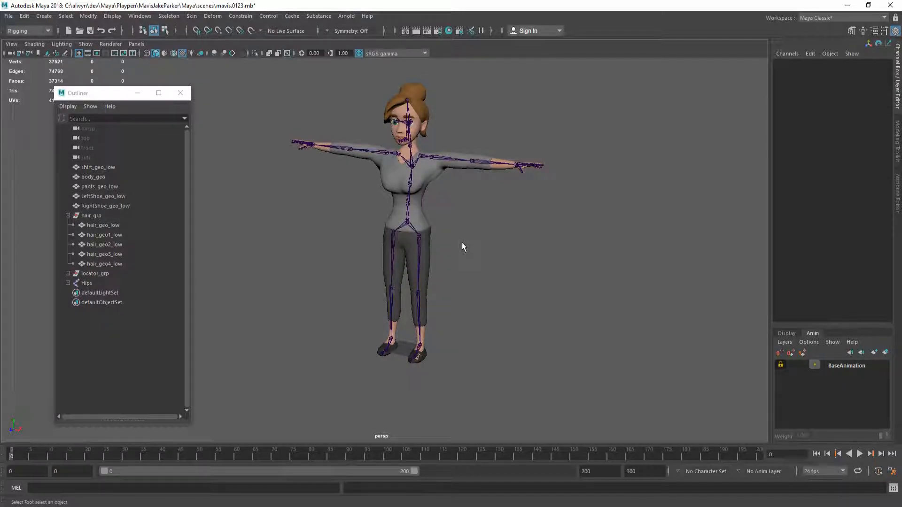
left_click_drag(492, 282, 467, 280, "alt")
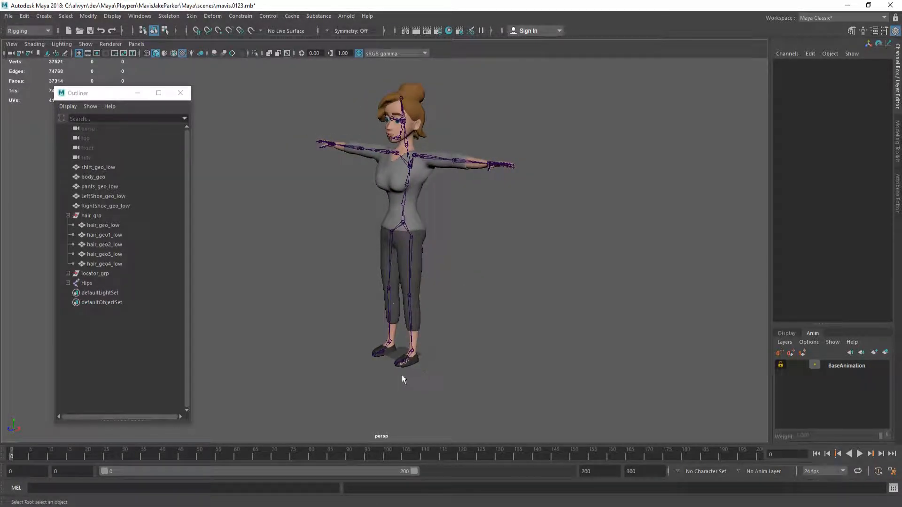
scroll(403, 363, "up", 3)
scroll(421, 399, "up", 4)
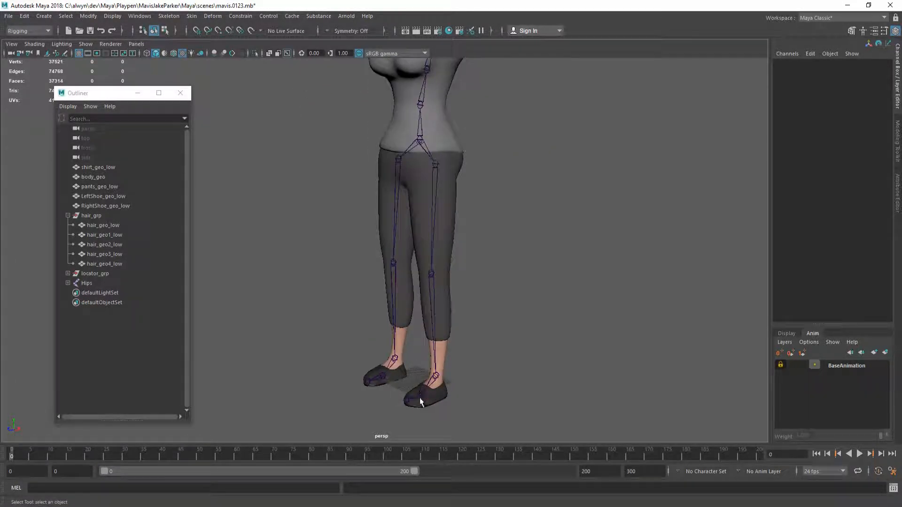
scroll(432, 354, "down", 4)
middle_click_drag(417, 270, 415, 316, "alt")
left_click_drag(416, 317, 494, 289, "alt")
scroll(495, 288, "down", 1)
middle_click_drag(494, 287, 507, 284, "alt")
scroll(508, 285, "up", 2)
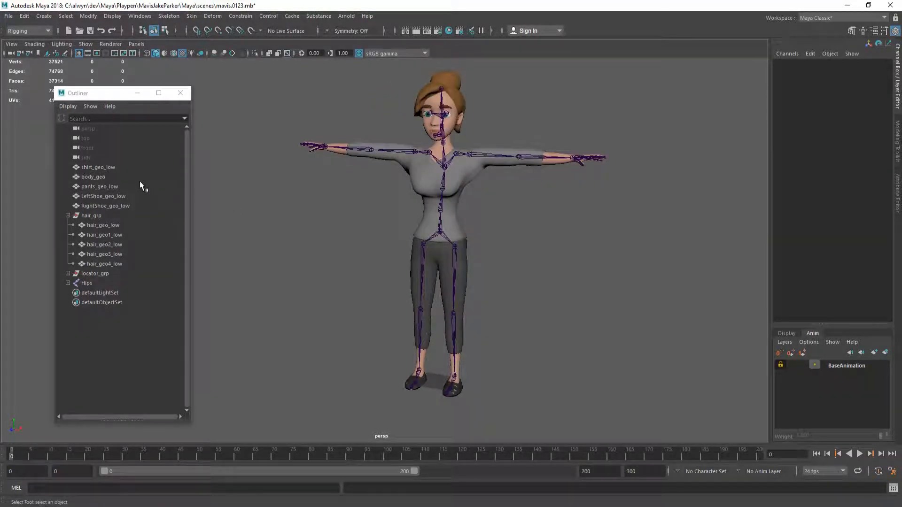
Step: Select the meshes from shirt_geo_low through RightShoe_geo_low, adding hair_geo_low through hair_geo4_low
left_click(117, 168)
left_click(123, 205, "shift")
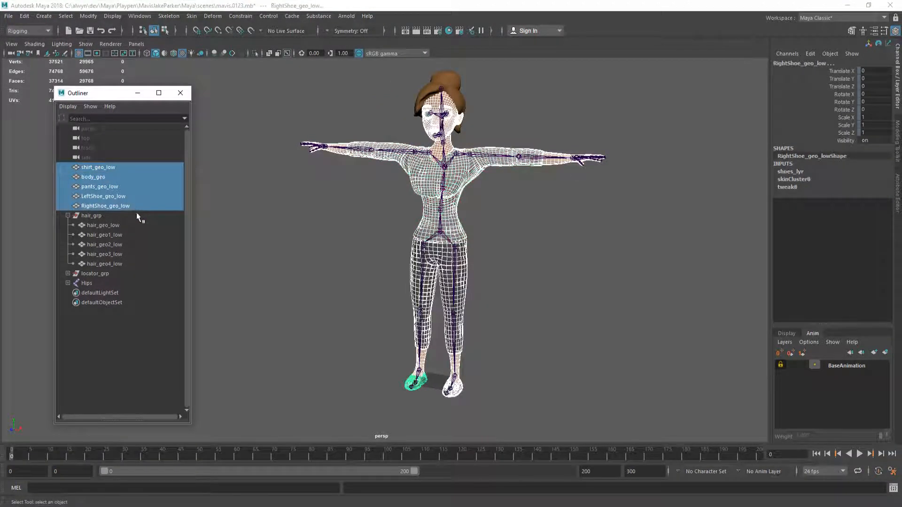
left_click(120, 225, "ctrl")
left_click(113, 263, "shift")
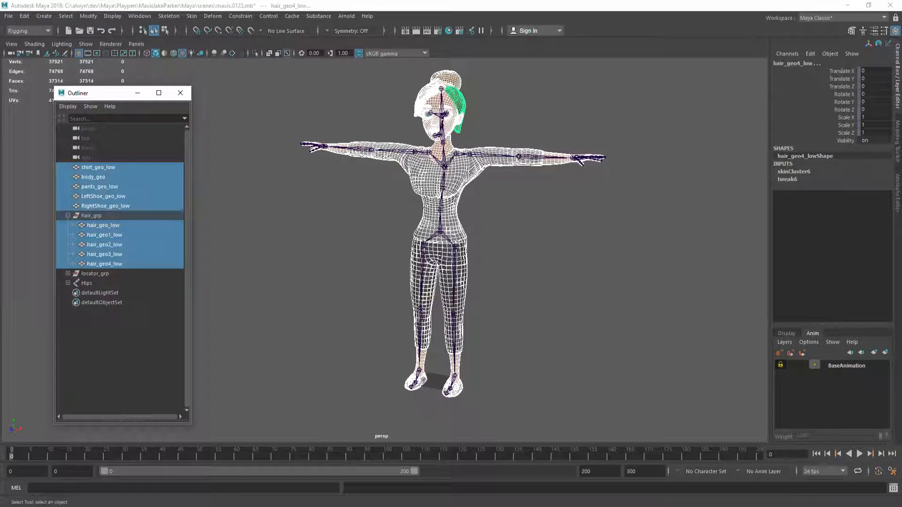
Step: Check the rotation values of the LeftArm and LeftForeArm joints
left_click(486, 159)
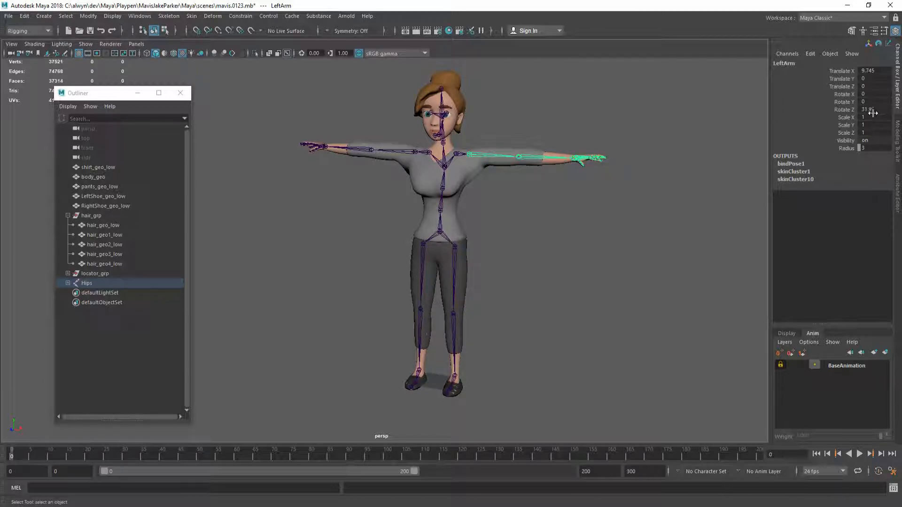
left_click(532, 161)
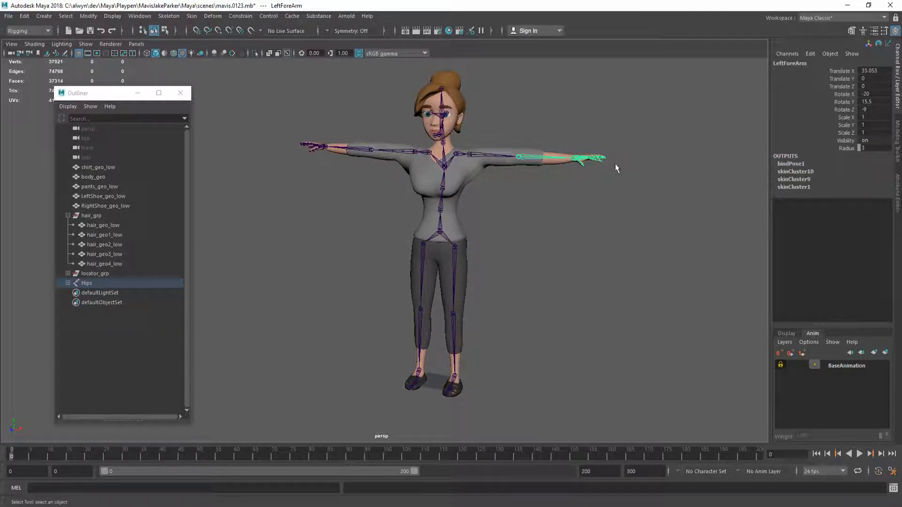
Step: Try showing the local rotation axes on every joint of the skeleton, undo it, and clear the selection
double_click(440, 233)
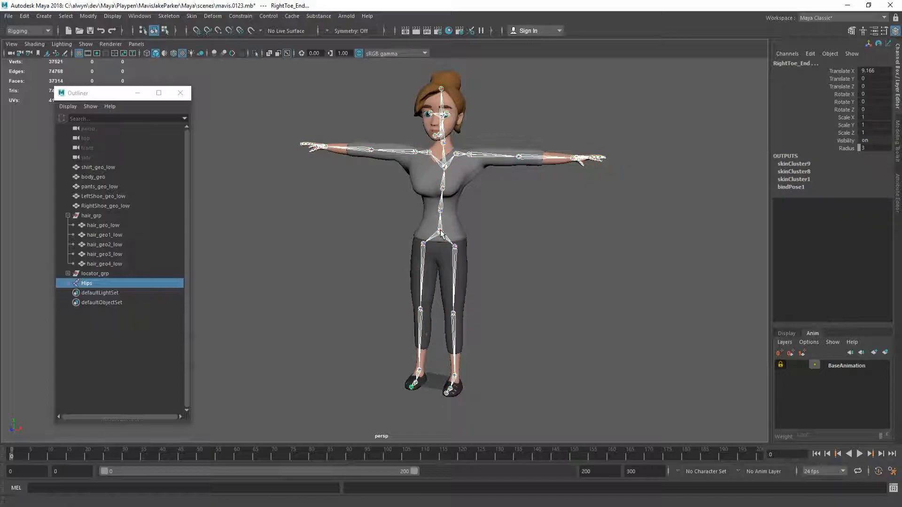
left_click(120, 15)
mouse_move(173, 132)
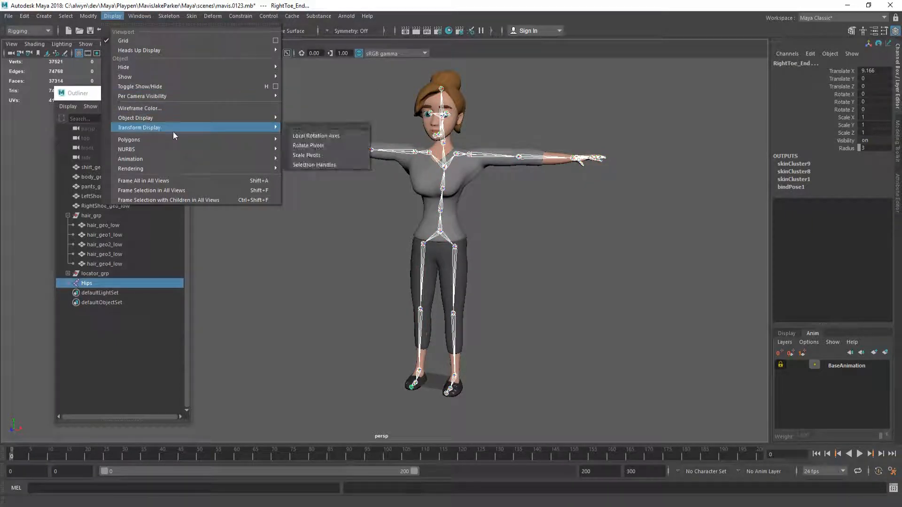
left_click(331, 136)
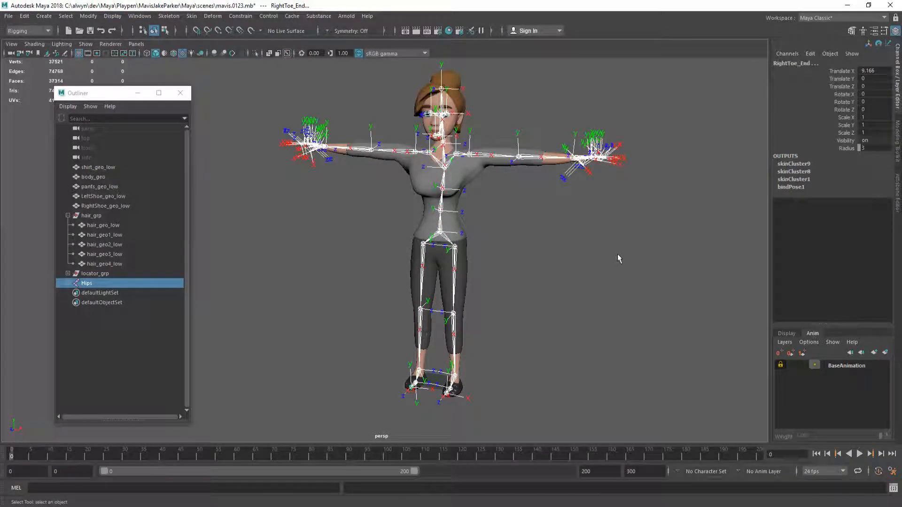
key("ctrl+z")
left_click(521, 230)
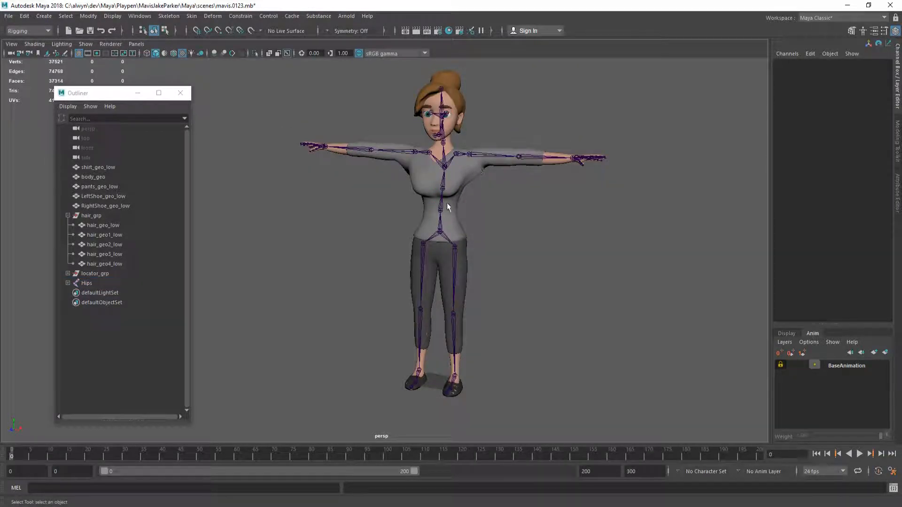
Step: Select all the skinned meshes: shirt_geo_low through RightShoe_geo_low plus hair_geo_low through hair_geo4_low
left_click(97, 168)
left_click(107, 206, "shift")
left_click(103, 225, "ctrl")
left_click(115, 264, "shift")
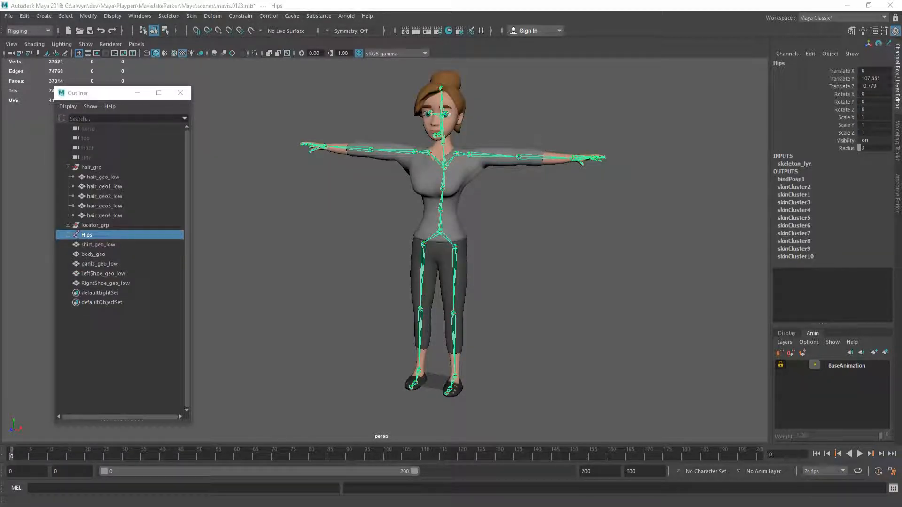
Step: Clear the skeleton selection and inspect the LeftArm and LeftForeArm rotation values after the rebind
left_click(567, 212)
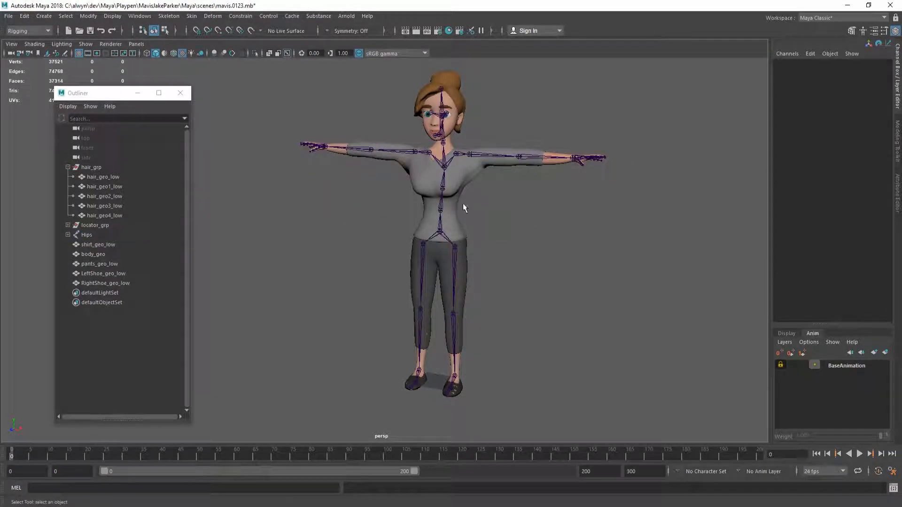
left_click(479, 155)
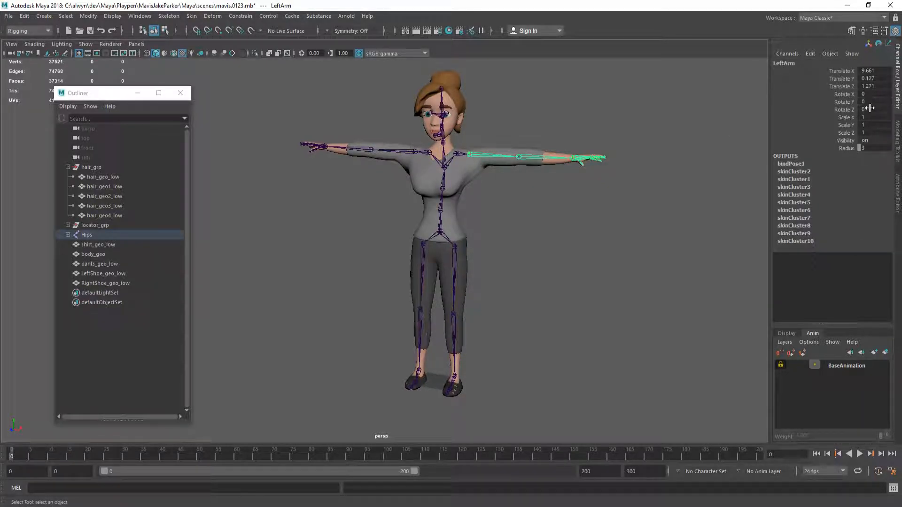
left_click(532, 159)
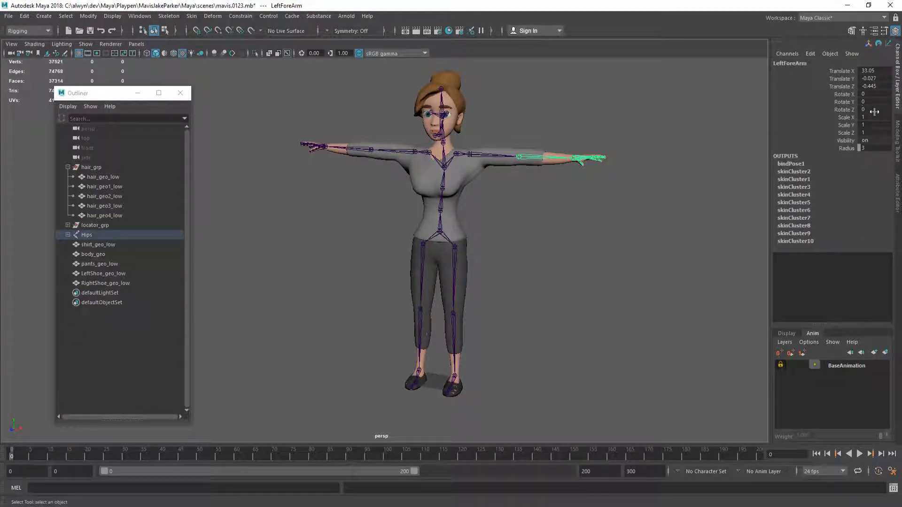
Step: Test the rebound left arm by rotating its upper arm, forearm and shoulder joints, undoing each rotation
left_click(494, 157)
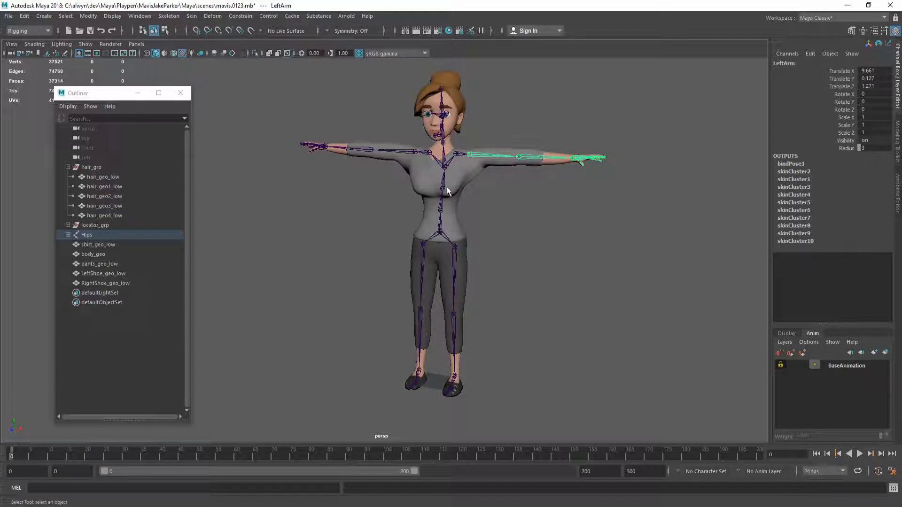
key("e")
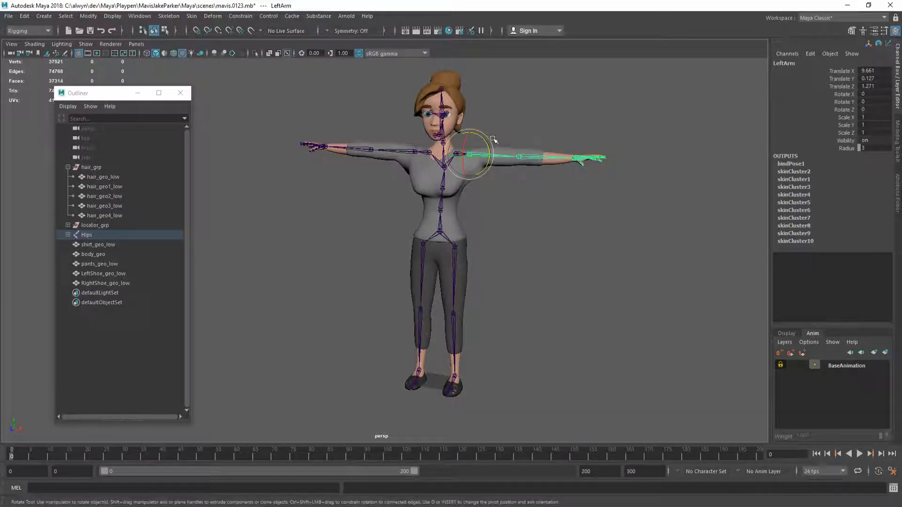
left_click_drag(485, 143, 511, 160)
key("ctrl+z")
left_click(533, 158)
left_click_drag(471, 189, 482, 231, "alt")
key("ctrl+z")
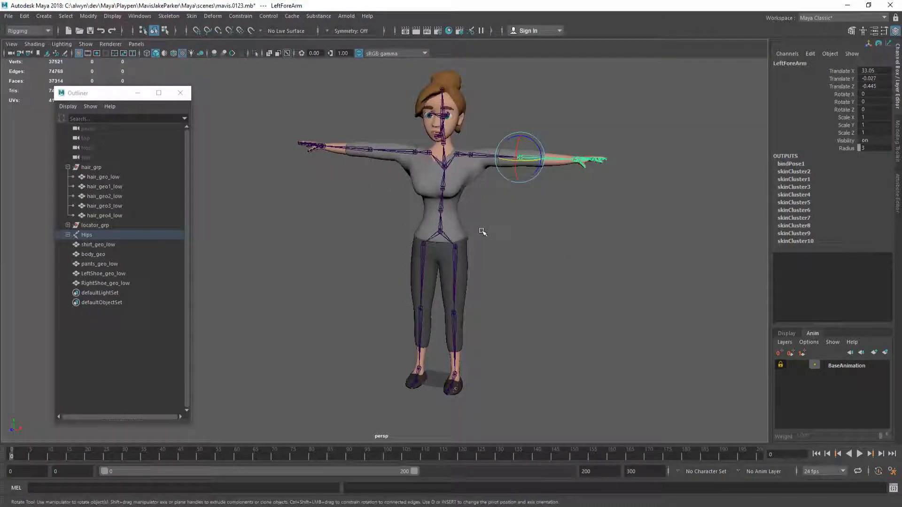
left_click(471, 155)
left_click_drag(474, 144, 477, 156)
key("ctrl+z")
Step: Try rotating the rebound left upper-leg joint and undo the rotation
left_click_drag(470, 242, 440, 232, "alt")
left_click(429, 261)
key("ctrl+z")
left_click_drag(503, 264, 536, 249, "alt")
middle_click_drag(531, 225, 533, 253, "alt")
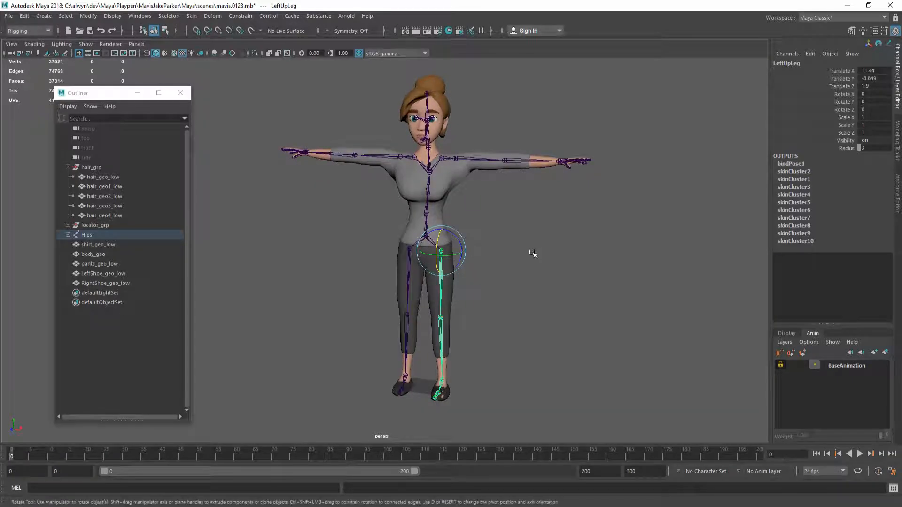
Step: Try rotating the left eye joint, undo the rotation, and clear the selection
left_click_drag(440, 134, 411, 149, "alt")
scroll(425, 131, "up", 2)
middle_click_drag(438, 106, 418, 206, "alt")
scroll(418, 209, "up", 1)
left_click(426, 195)
left_click_drag(428, 196, 442, 203)
key("ctrl+z")
scroll(434, 253, "down", 2)
middle_click_drag(420, 301, 424, 245, "alt")
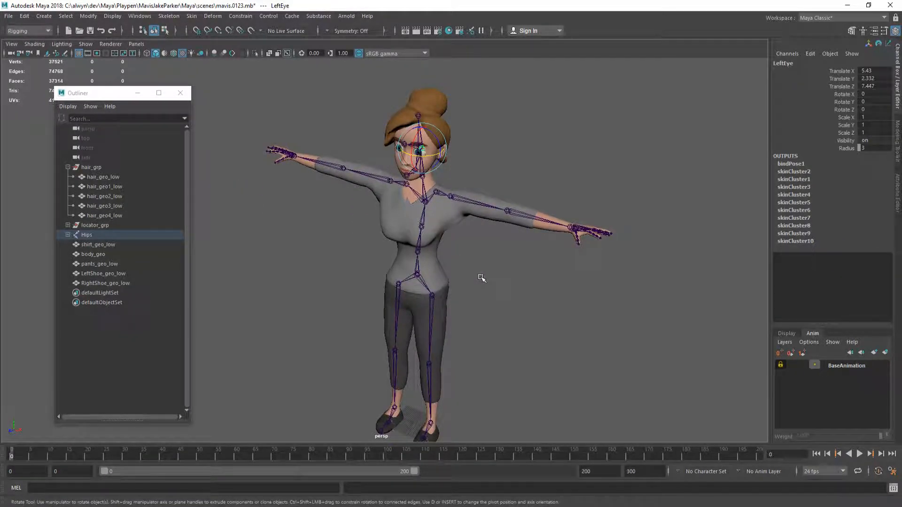
left_click(489, 288)
left_click_drag(448, 289, 471, 278, "alt")
scroll(474, 278, "down", 2)
middle_click_drag(472, 283, 470, 258, "alt")
scroll(468, 258, "up", 2)
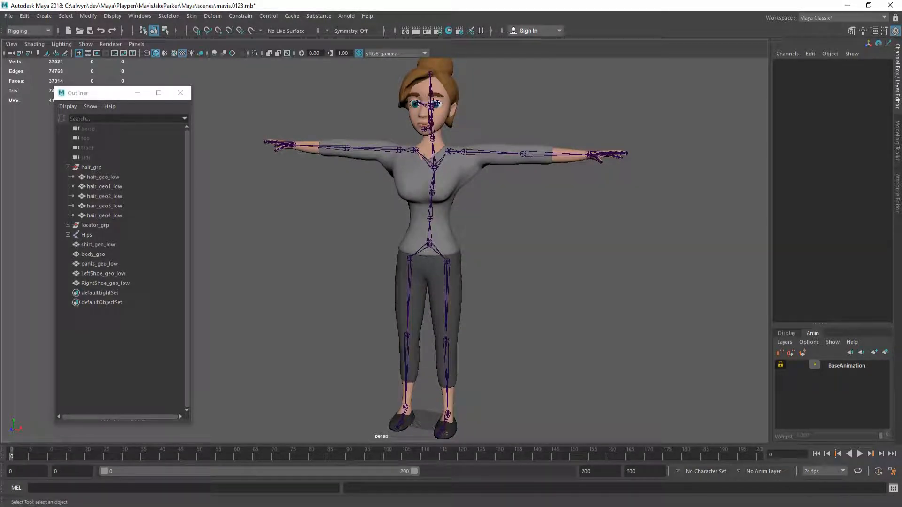
scroll(494, 235, "down", 2)
mouse_move(494, 237)
left_mouse_down("alt")
mouse_move(477, 248)
mouse_move(509, 245)
mouse_move(488, 246)
left_mouse_up("alt")
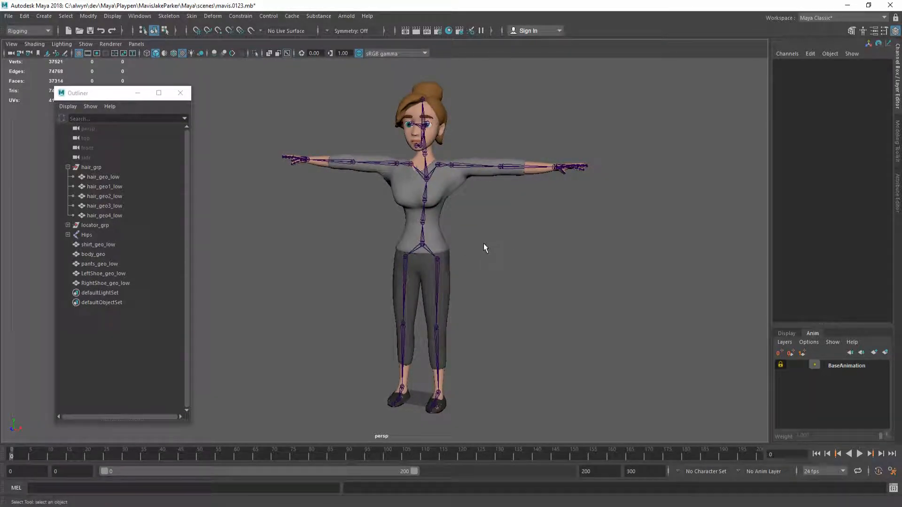
Step: Switch to File Explorer, look at the XML weight files in the scenes folder, and return to Maya
key("alt+Tab")
key("alt+Tab")
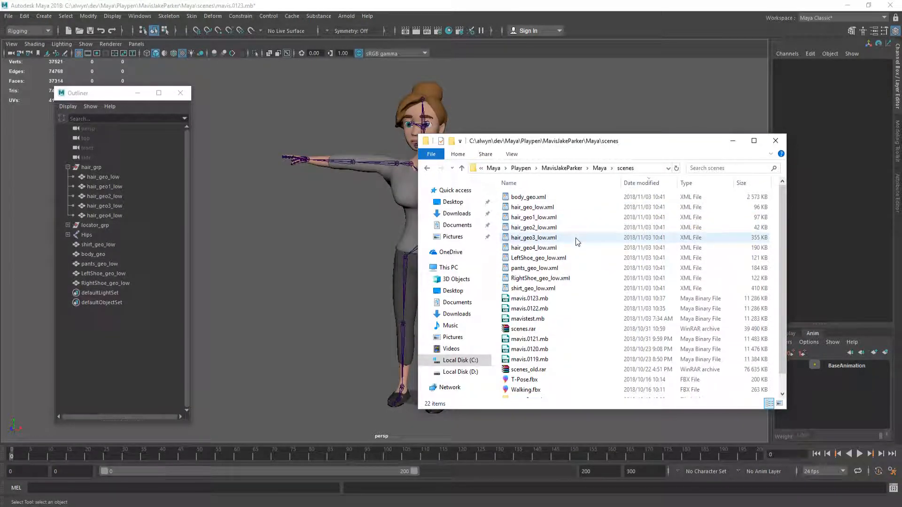
left_click(488, 6)
Step: Review the Python script's weight-export code in the Script Editor and look up Maya's Export Weights command for deformers
left_click_drag(0, 82, 447, 99)
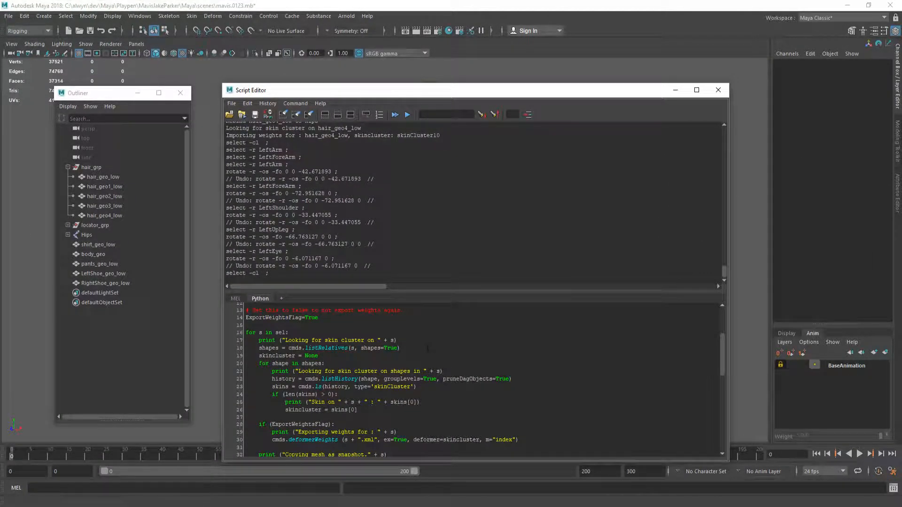
scroll(380, 366, "down", 1)
scroll(381, 366, "down", 1)
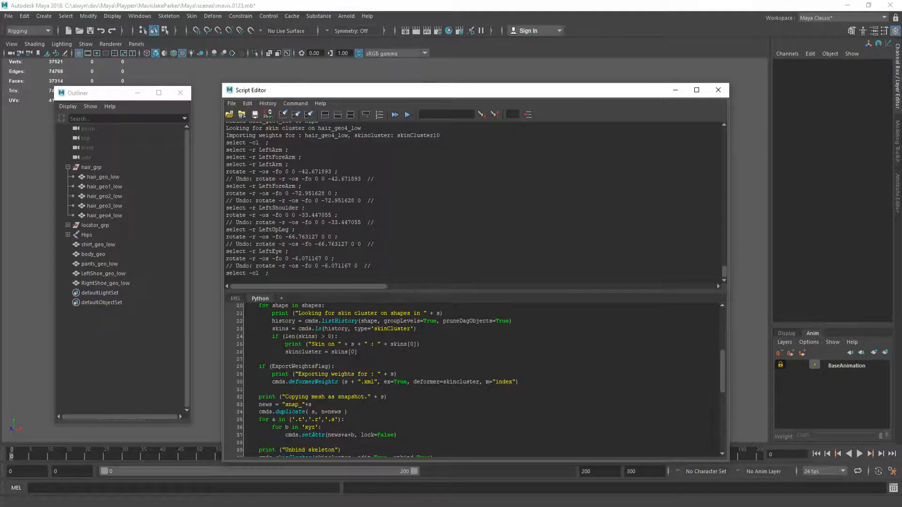
left_click(211, 15)
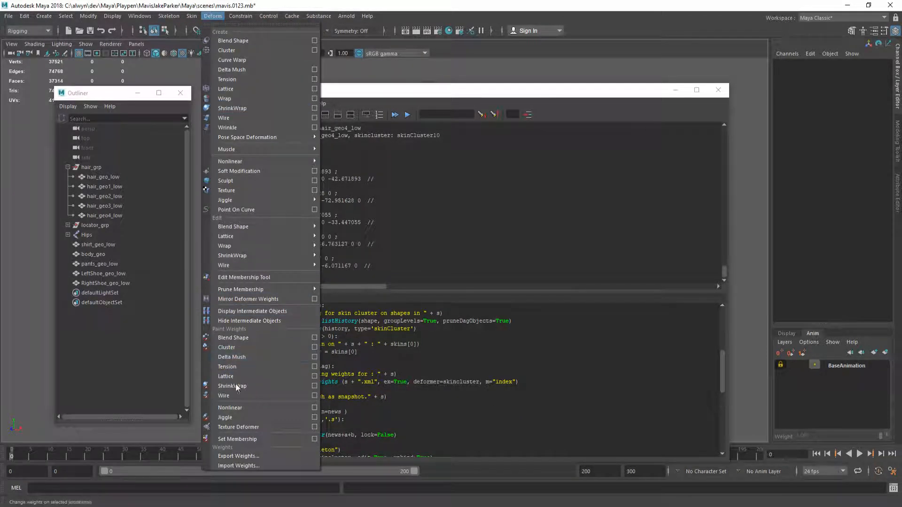
left_click(346, 16)
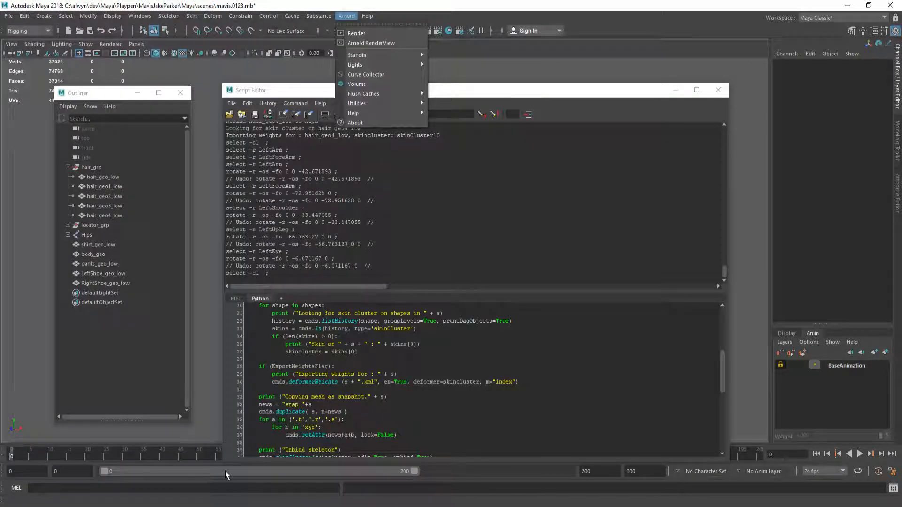
Step: Examine the Export Deformer Weights options without exporting, and move the Script Editor away from the character
left_click(212, 16)
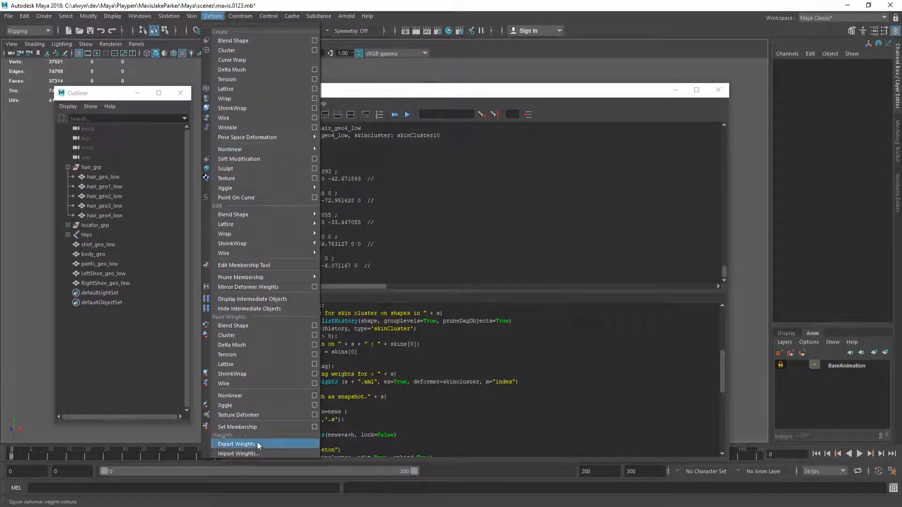
left_click(260, 443)
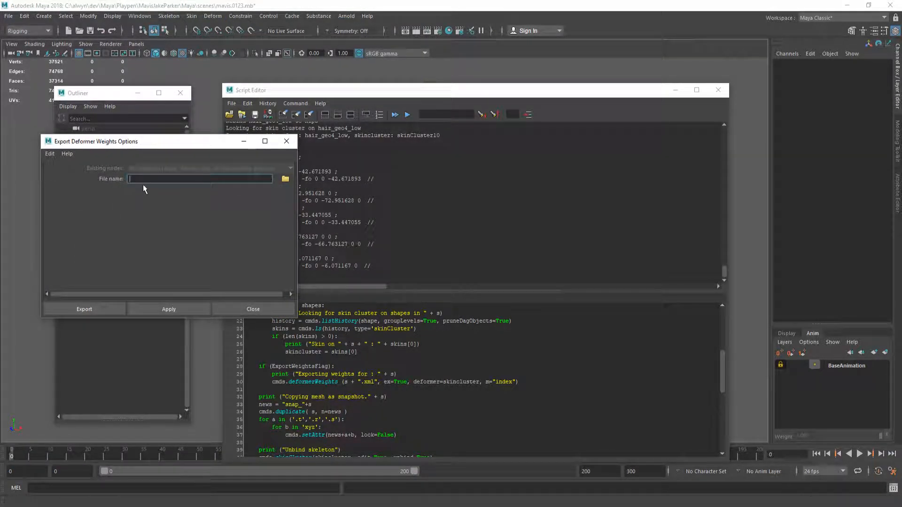
left_click(254, 307)
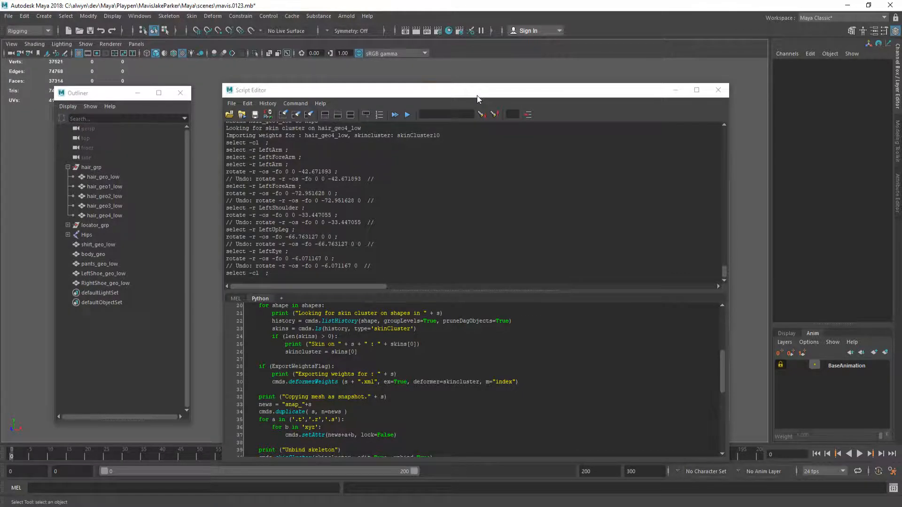
left_click_drag(476, 95, 0, 82)
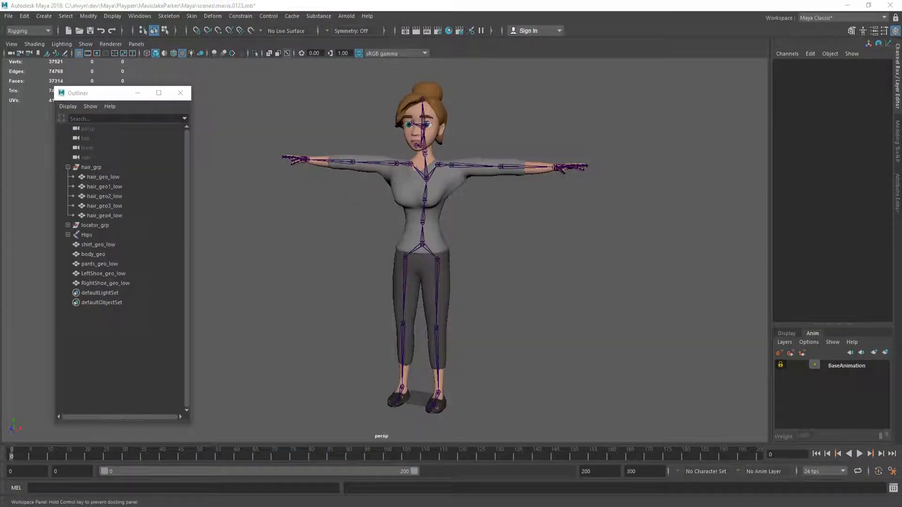
left_click(450, 187)
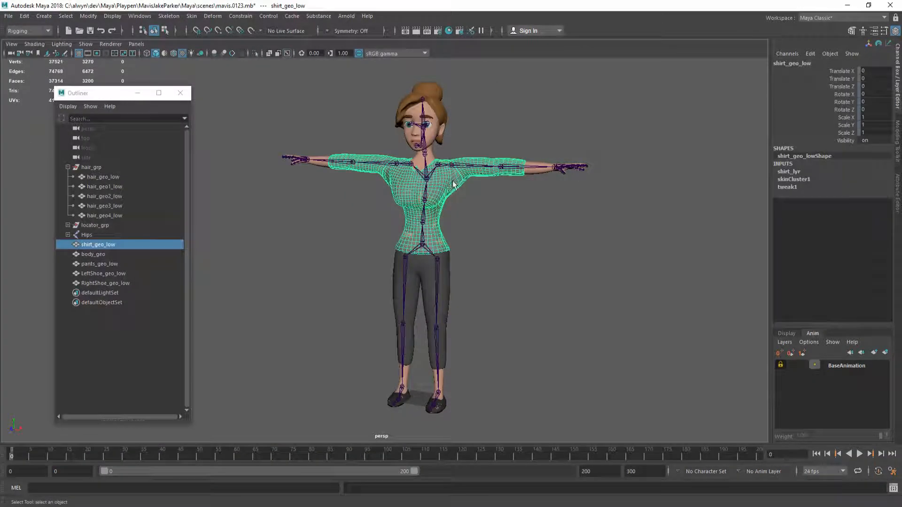
left_click(486, 220)
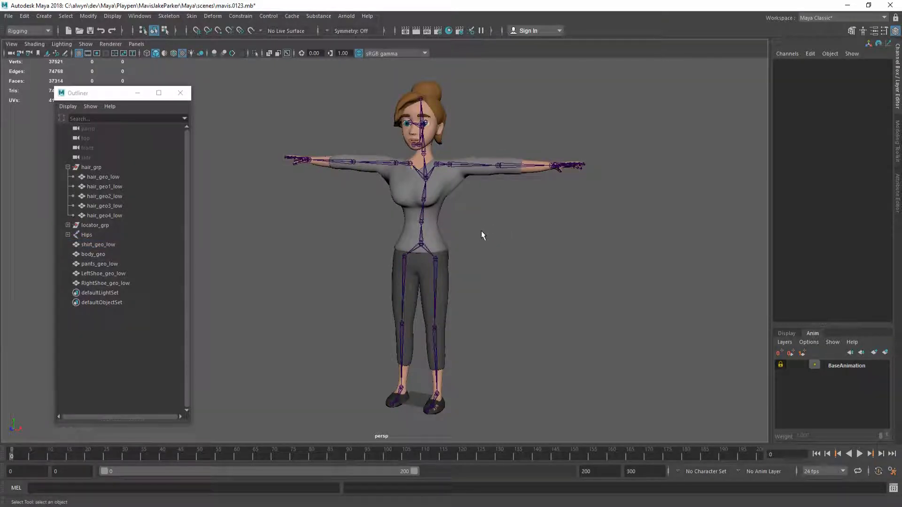
Step: Undo the joint pose tests and the script run, back to the character's original skinning
key("ctrl+z")
key("ctrl+z")
key("ctrl+z")
key("ctrl+z")
key("ctrl+z")
key("ctrl+z")
key("ctrl+z")
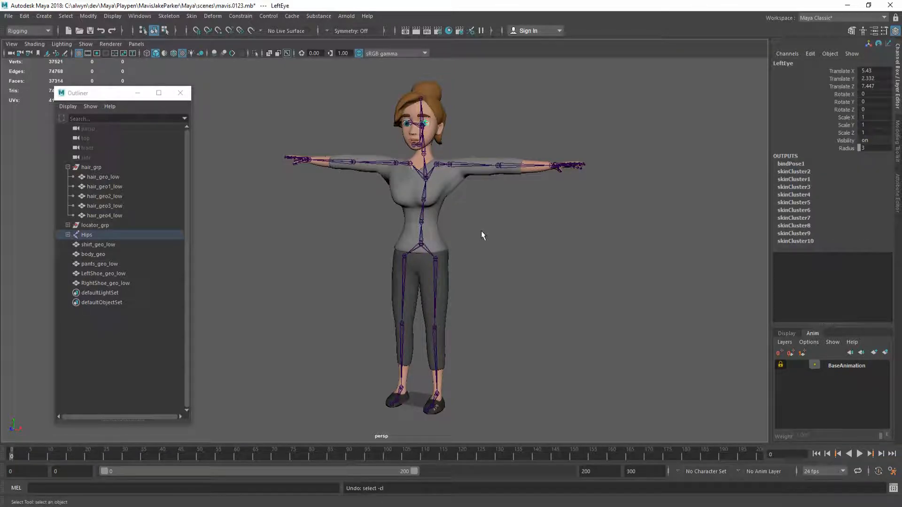
key("ctrl+z")
key("ctrl+z")
key("ctrl+z")
key("ctrl+z")
key("ctrl+z")
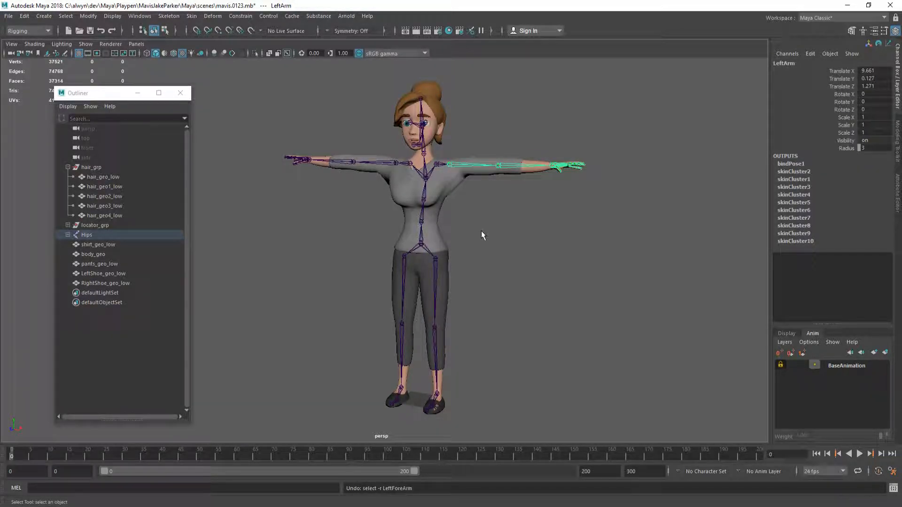
key("ctrl+z")
key("ctrl+z")
key("ctrl+z")
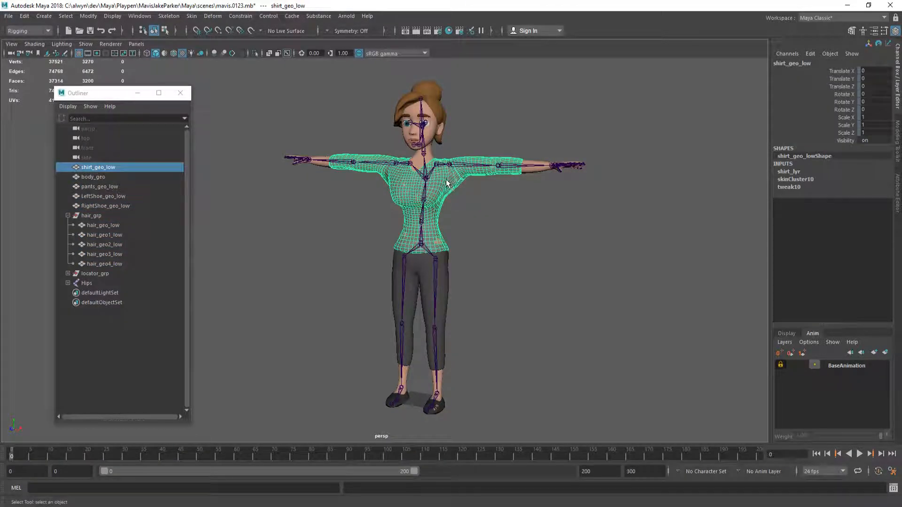
key("ctrl+z")
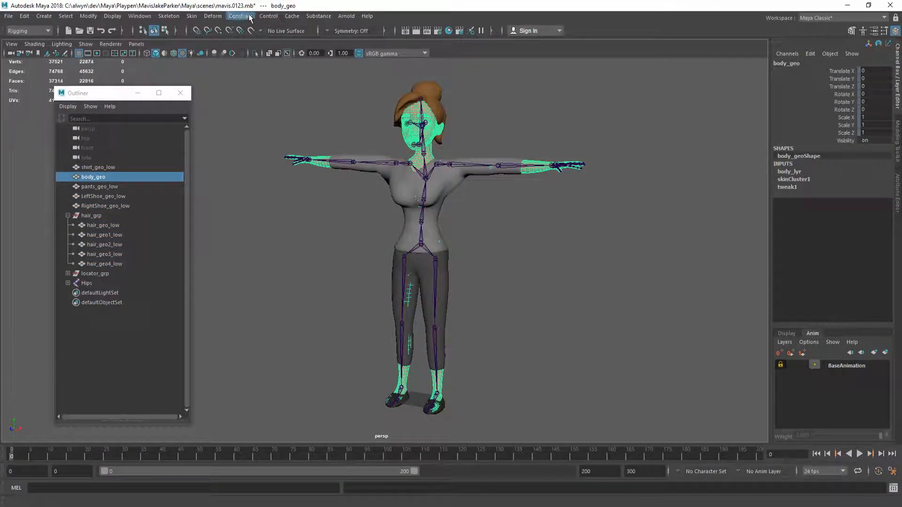
Step: Try unbinding the skin from the body mesh, and undo the detachment
left_click(191, 15)
left_click(221, 66)
left_click(487, 227)
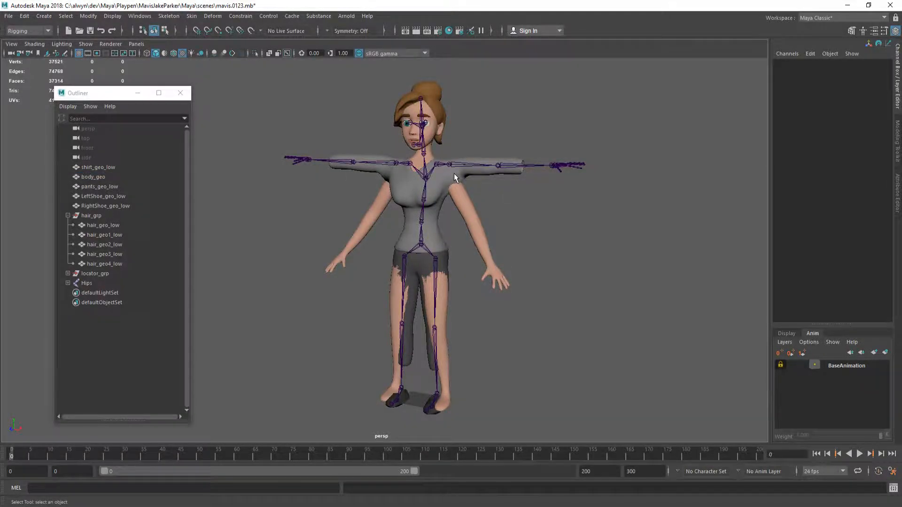
left_click(459, 177)
left_click(500, 218)
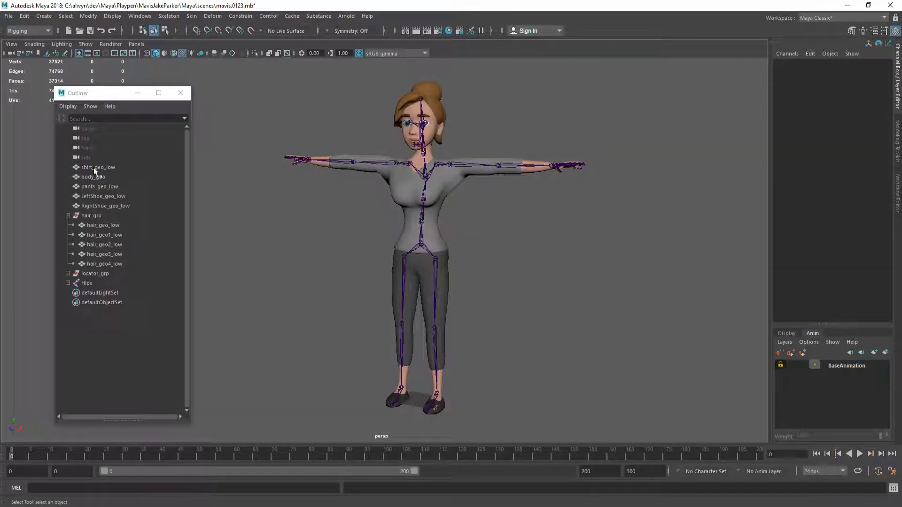
Step: Look up the deformer commands for exporting and importing weights with the shirt mesh selected
mouse_move(475, 226)
left_mouse_down("alt")
mouse_move(483, 229)
mouse_move(473, 233)
left_mouse_up("alt")
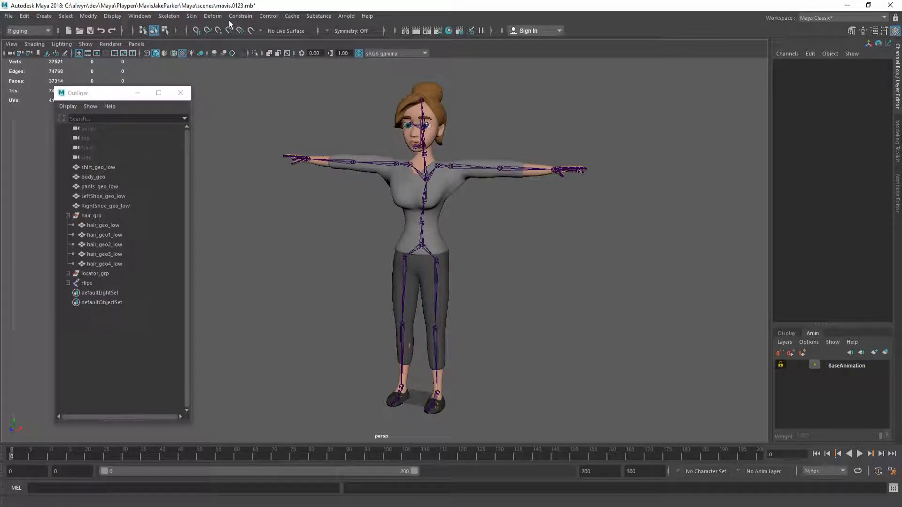
left_click(407, 184)
left_click(212, 15)
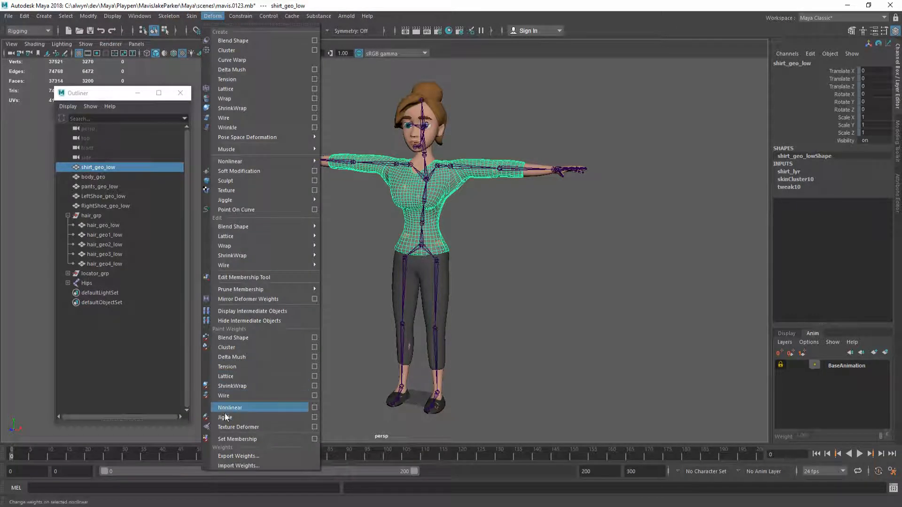
left_click(322, 423)
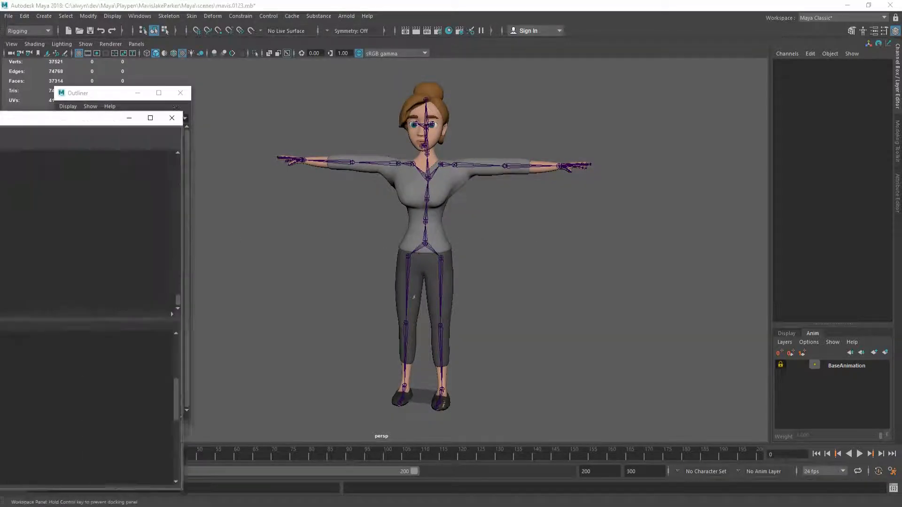
Step: Set ExportWeightsFlag to False in the Python script, and move the Script Editor off the character
left_click_drag(0, 119, 463, 65)
scroll(460, 347, "up", 7)
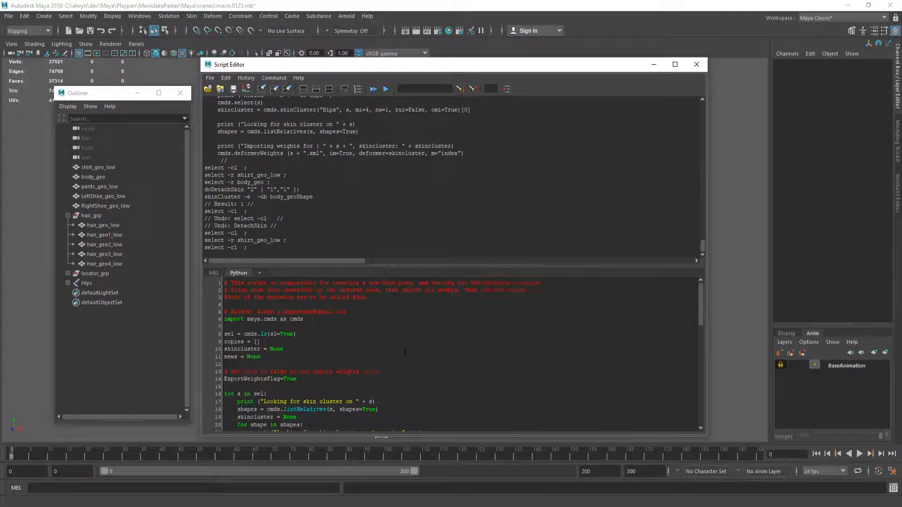
double_click(320, 378)
type("False")
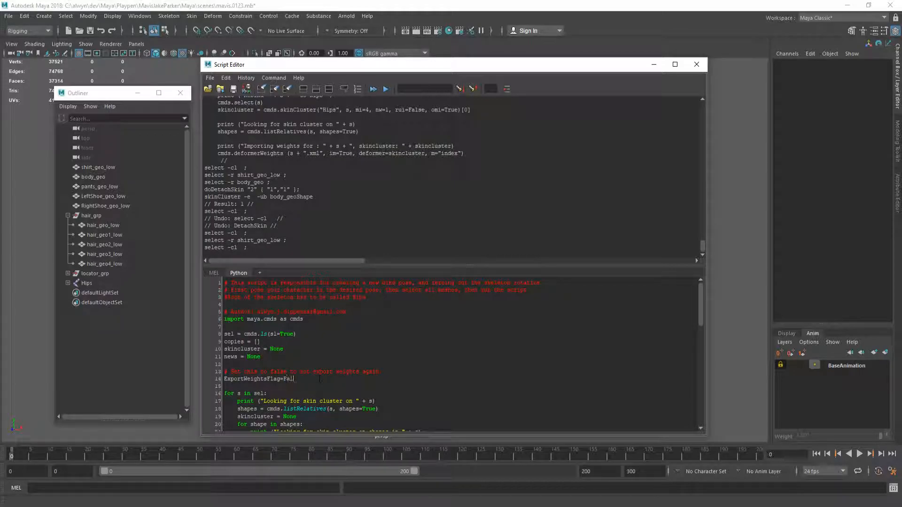
left_click_drag(465, 67, 0, 45)
Step: Select the shirt, body, pants, both shoe and all five hair meshes, and run the new bind pose script on them
left_click(109, 166)
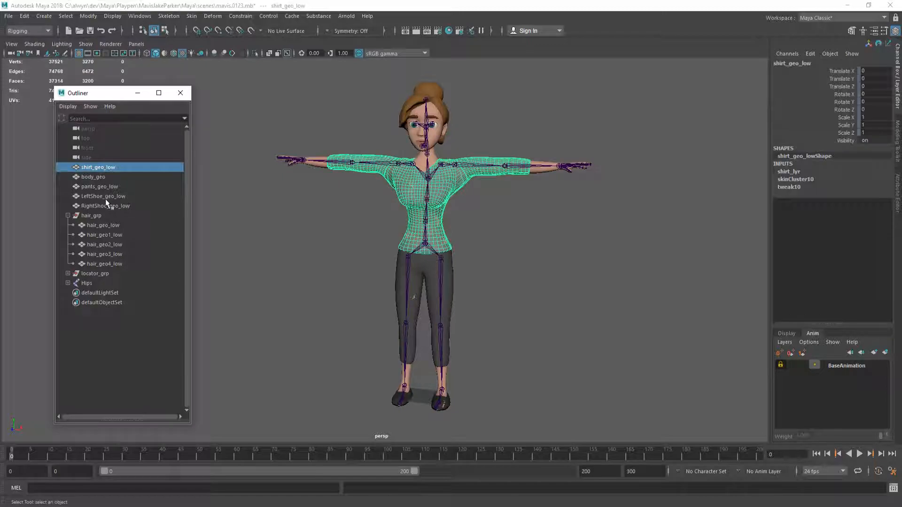
left_click(113, 207, "shift")
left_click(107, 226, "ctrl")
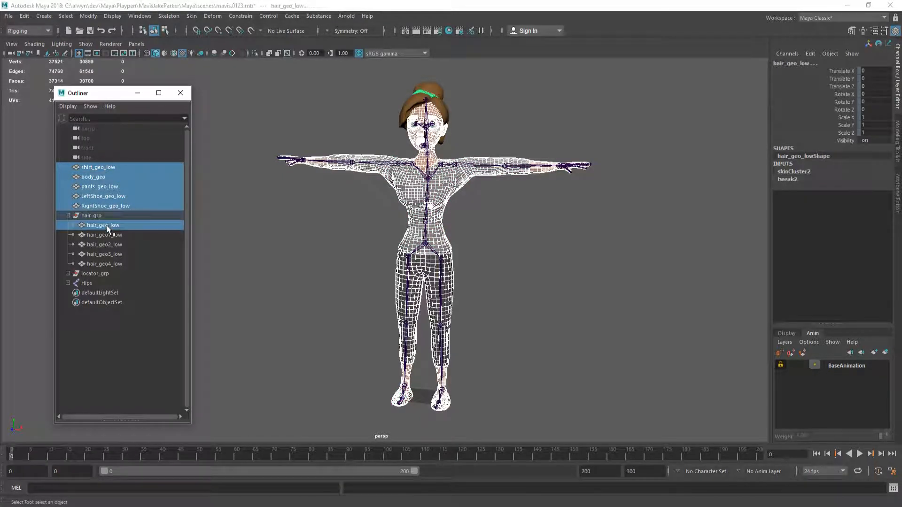
left_click(114, 262, "shift")
left_click_drag(367, 232, 360, 235, "alt")
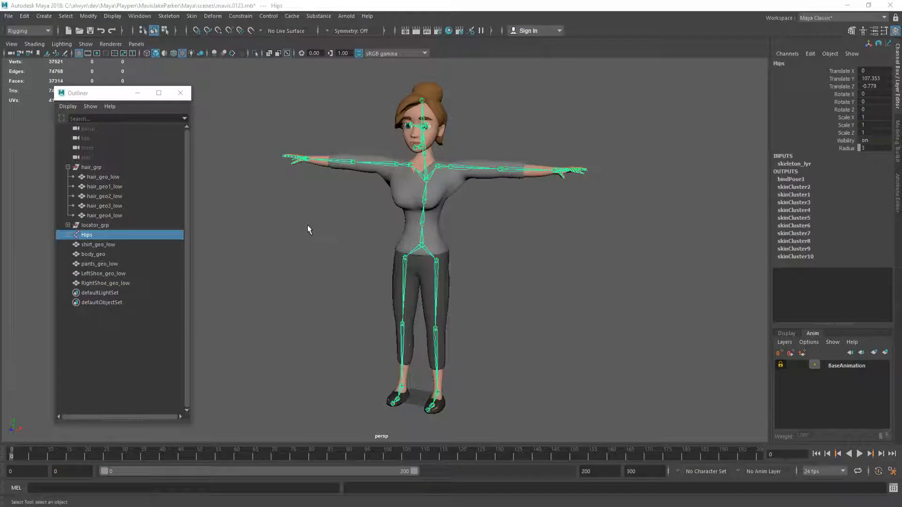
Step: Test the new binding by rotating the left upper arm and left forearm joints, undoing each rotation
left_click(308, 225)
left_click(416, 248)
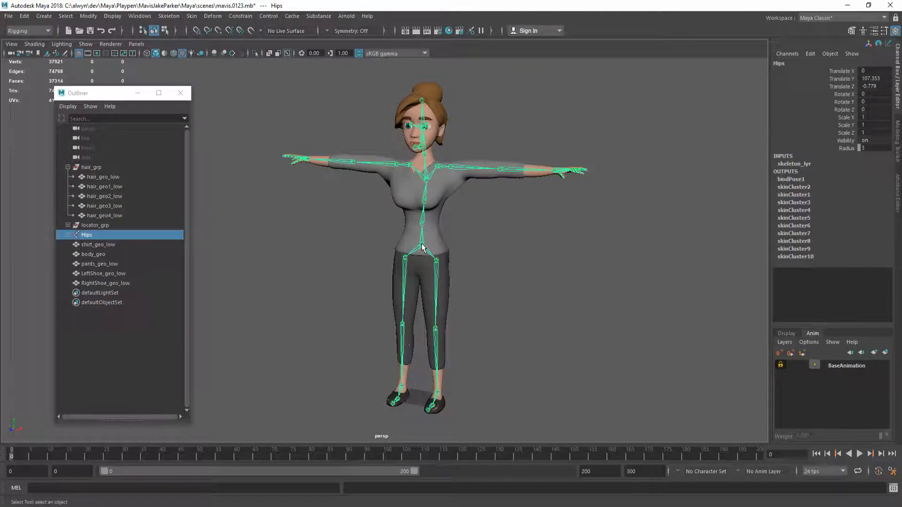
left_click(462, 168)
key("e")
left_click_drag(469, 158, 484, 173)
key("ctrl+z")
left_click(510, 170)
mouse_move(420, 159)
left_mouse_down("alt")
mouse_move(443, 230)
mouse_move(419, 164)
left_mouse_up("alt")
key("ctrl+z")
Step: Test the new binding by rotating the left upper leg joint forward about X, and undo the rotation
left_click(437, 273)
left_click_drag(544, 276, 390, 287, "alt")
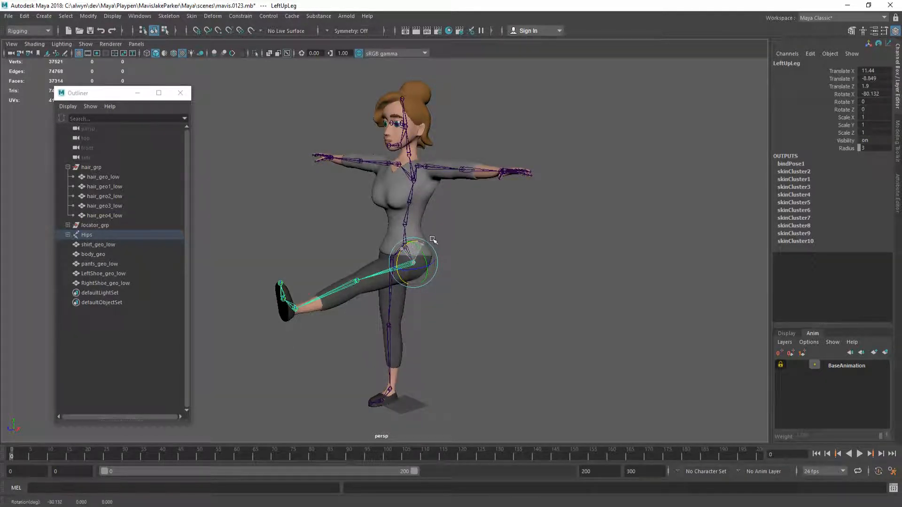
key("ctrl+z")
left_click(479, 255)
Step: Examine the rebound character from several angles, checking the shoulders and shirt in the T-pose
left_click_drag(423, 261, 467, 257, "alt")
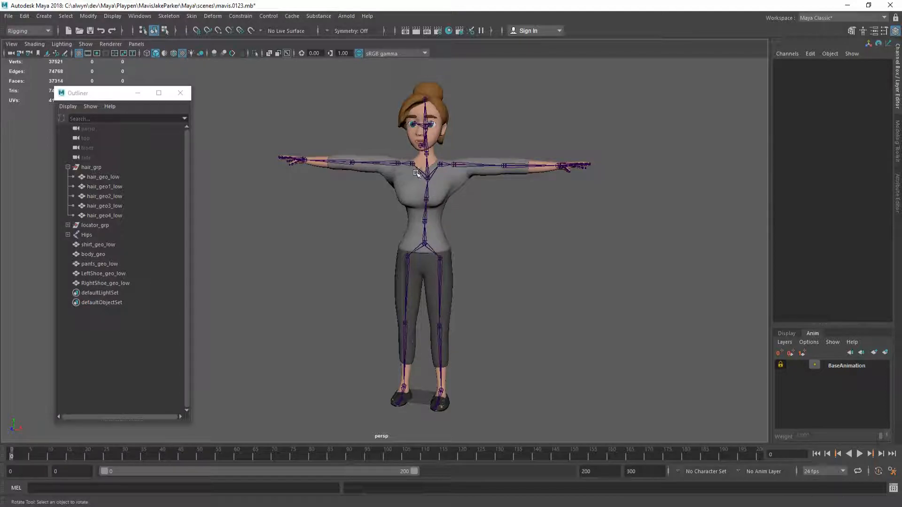
left_click_drag(424, 214, 425, 205, "alt")
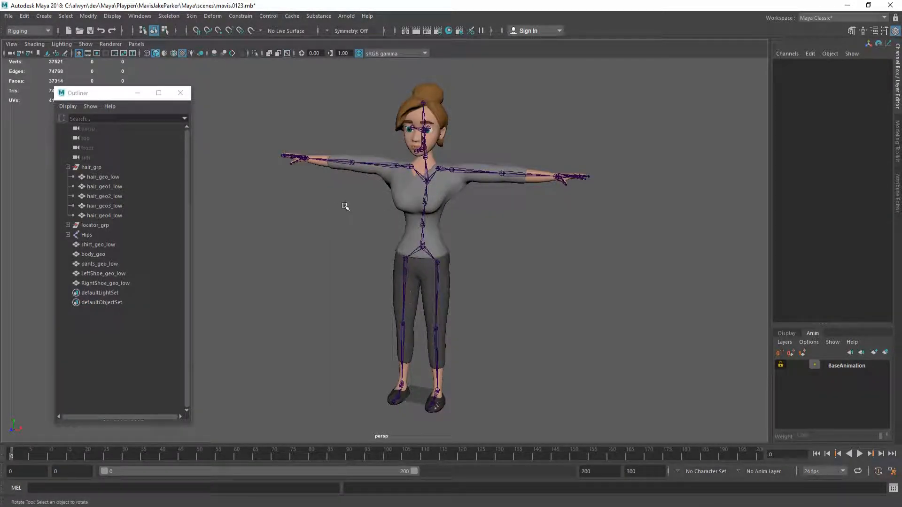
left_click_drag(403, 173, 415, 200, "alt")
right_click_drag(415, 200, 442, 167, "alt")
middle_click_drag(442, 167, 413, 226, "alt")
left_click_drag(413, 226, 353, 178, "alt")
left_click(500, 137)
middle_click_drag(381, 240, 408, 213, "alt")
Step: Close the Outliner and exit Maya without saving, and reopen mavis.0123.mb from the scenes folder in File Explorer
key("ctrl+o")
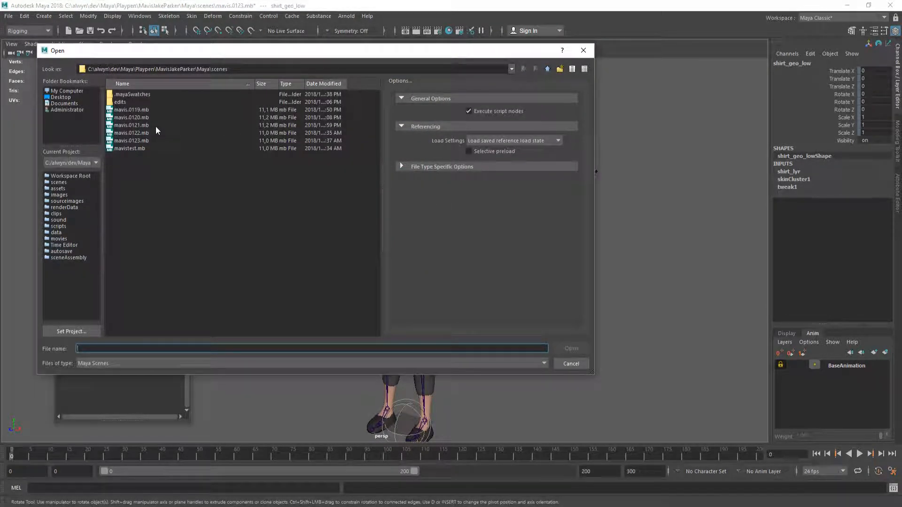
left_click(571, 364)
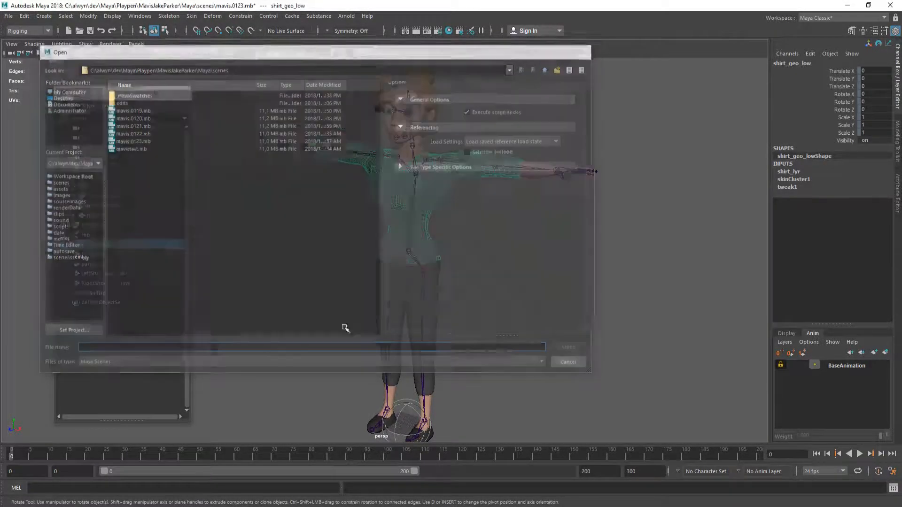
left_click(179, 93)
left_click(890, 5)
left_click(448, 264)
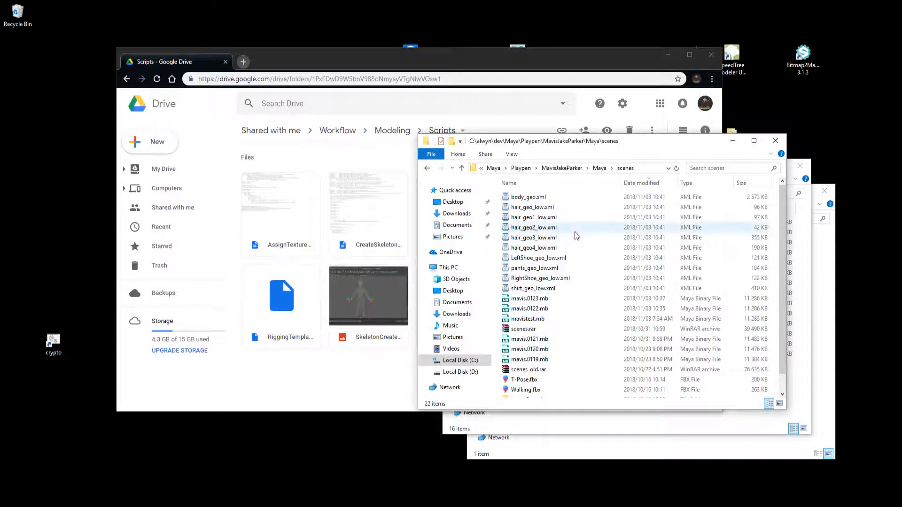
left_click(563, 298)
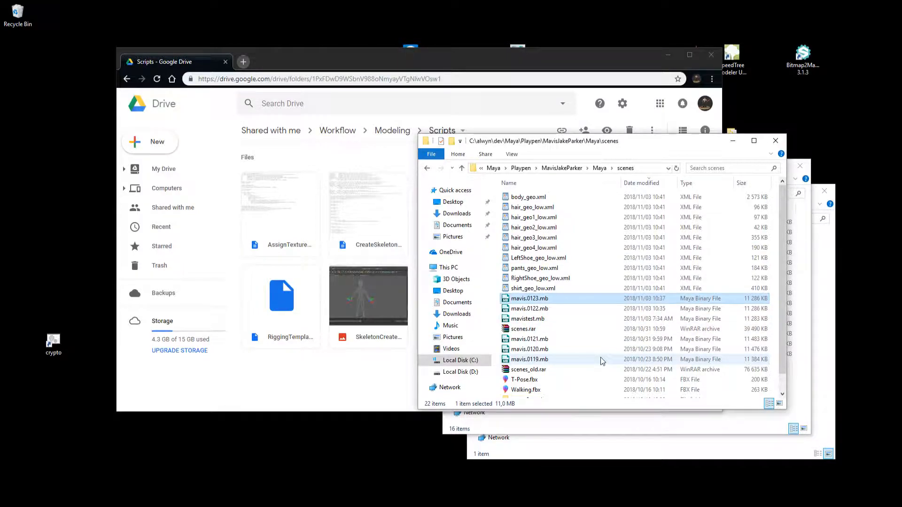
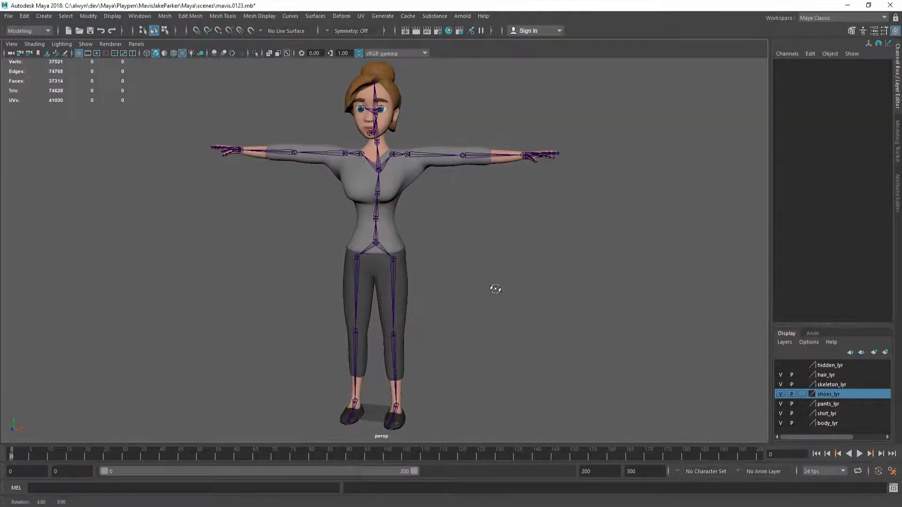
Step: Open the Outliner and check the left upper arm joint's rotation values in the reopened scene
key("shift+o")
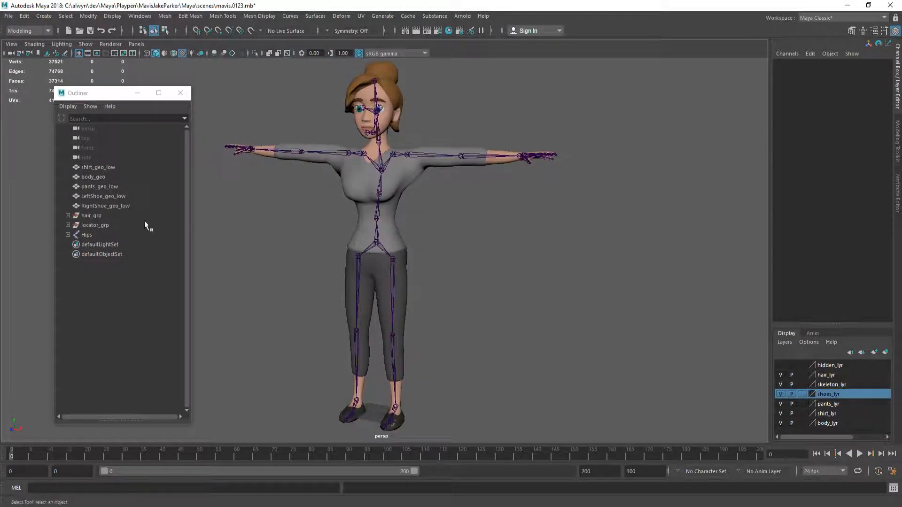
left_click(407, 155)
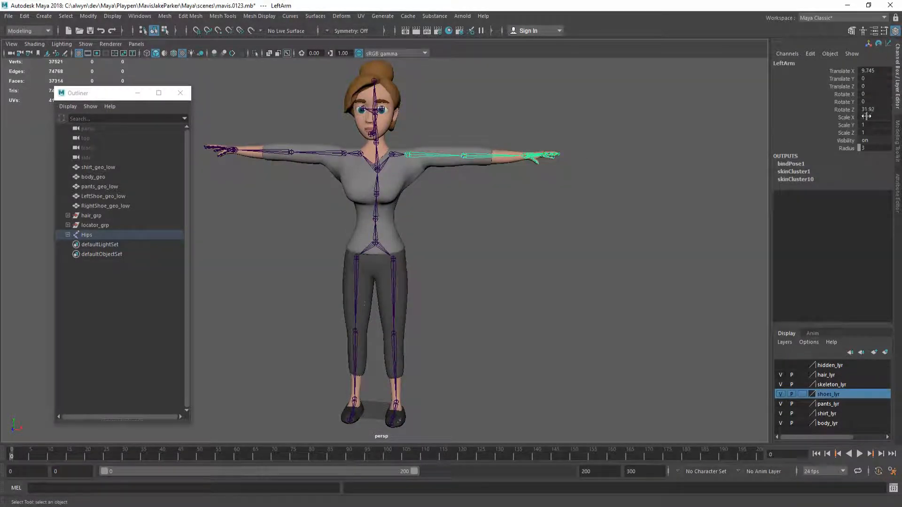
mouse_move(460, 242)
left_mouse_down("alt")
mouse_move(479, 232)
mouse_move(453, 232)
mouse_move(470, 231)
left_mouse_up("alt")
left_click(470, 236)
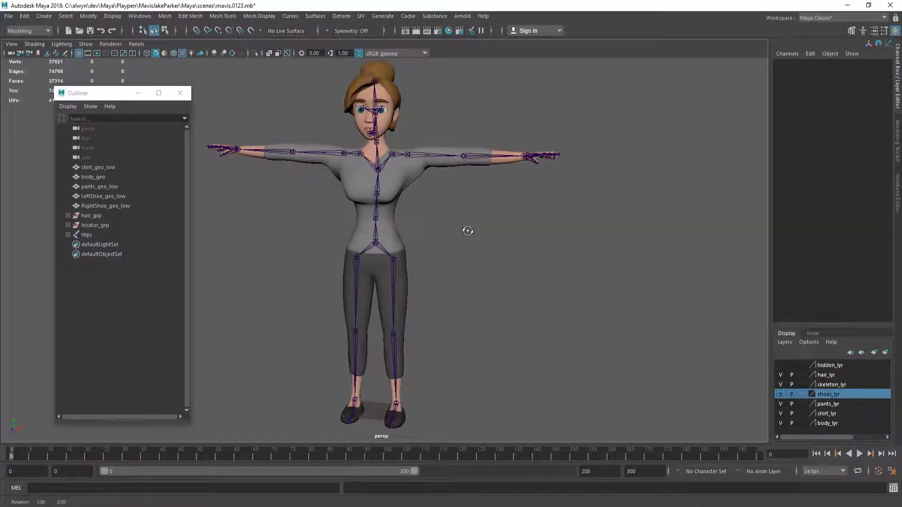
Step: Select the shirt, body, pants and both shoe meshes plus all five hair meshes inside hair_grp
left_click(94, 167)
left_click(113, 207, "shift")
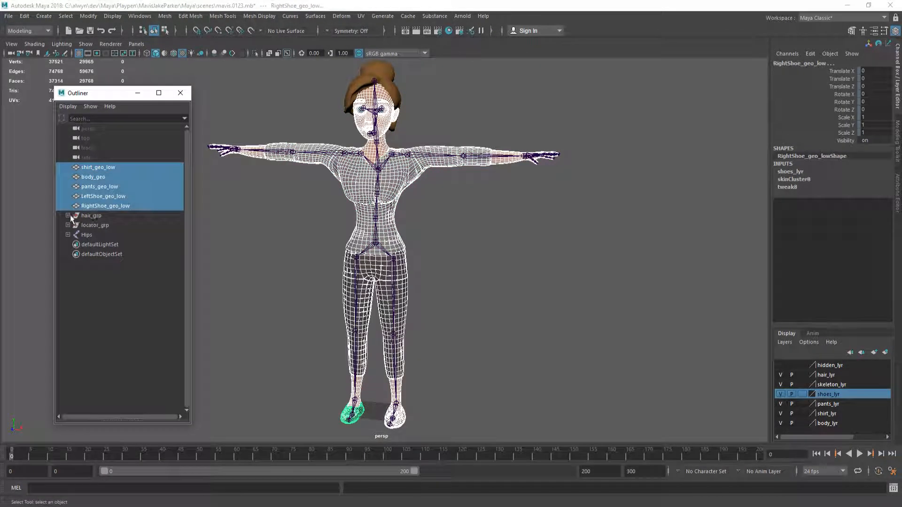
left_click(68, 215)
left_click(103, 225, "ctrl")
left_click(114, 264, "shift")
left_click_drag(422, 274, 444, 266, "alt")
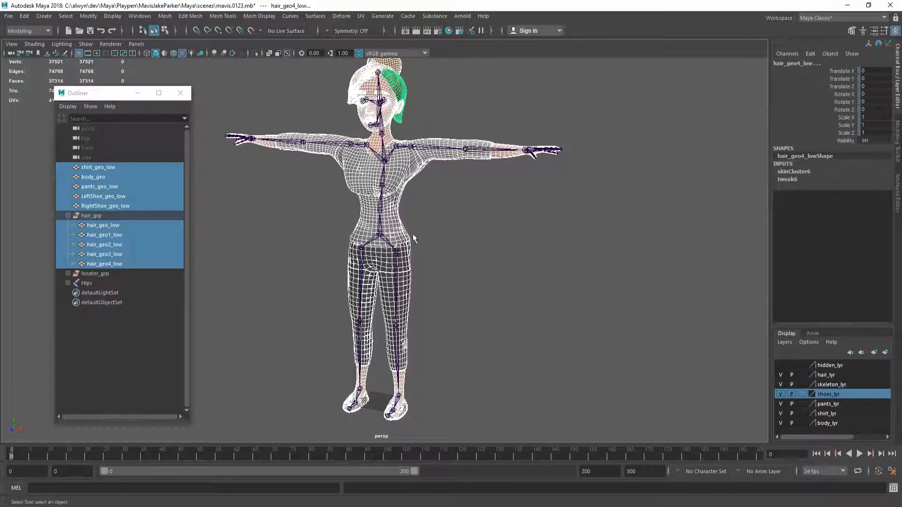
left_click_drag(413, 235, 457, 240, "alt")
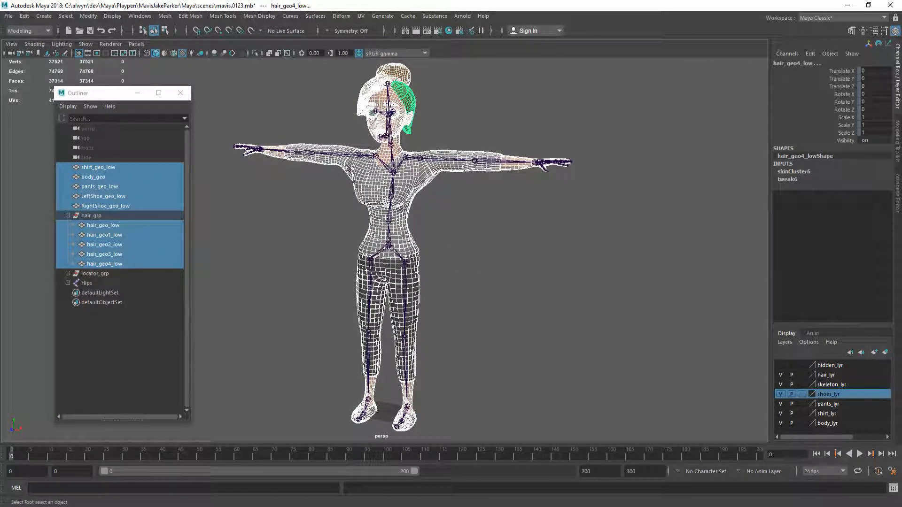
Step: Unlock the BaseAnimation animation layer and rebind the selected meshes with the bind pose reset script
left_click(815, 333)
left_click(780, 365)
left_click(794, 334)
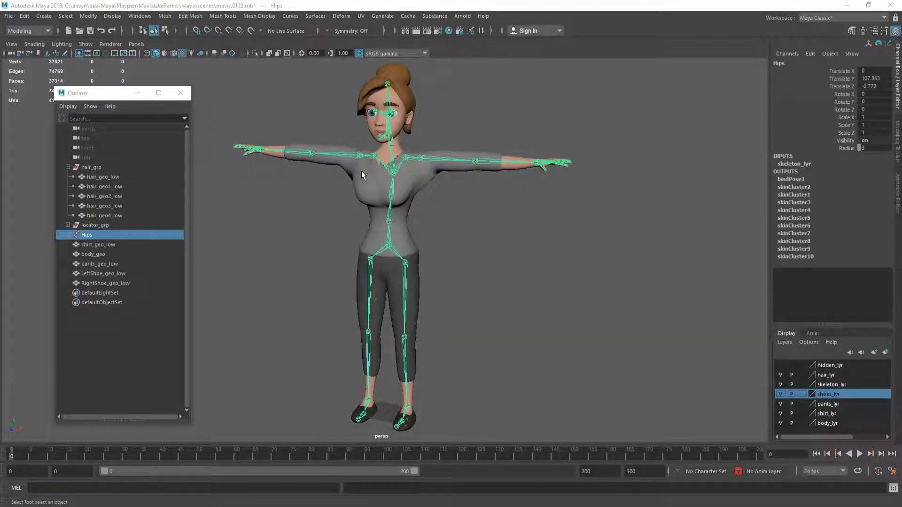
left_click(340, 189)
mouse_move(340, 190)
left_mouse_down("alt")
mouse_move(440, 200)
mouse_move(334, 203)
left_mouse_up("alt")
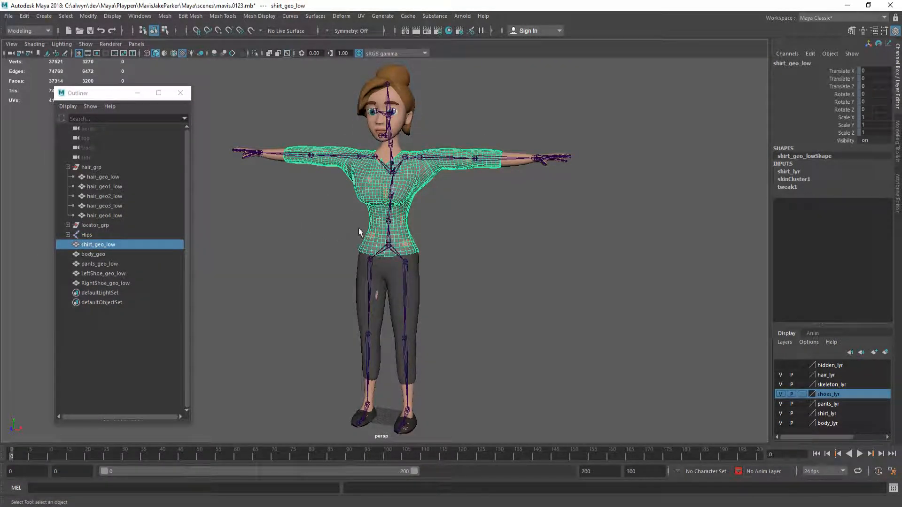
Step: Undo the rebind and run the bind pose reset script again on the shirt, body, pants, shoe and five hair meshes
key("ctrl+z")
key("ctrl+z")
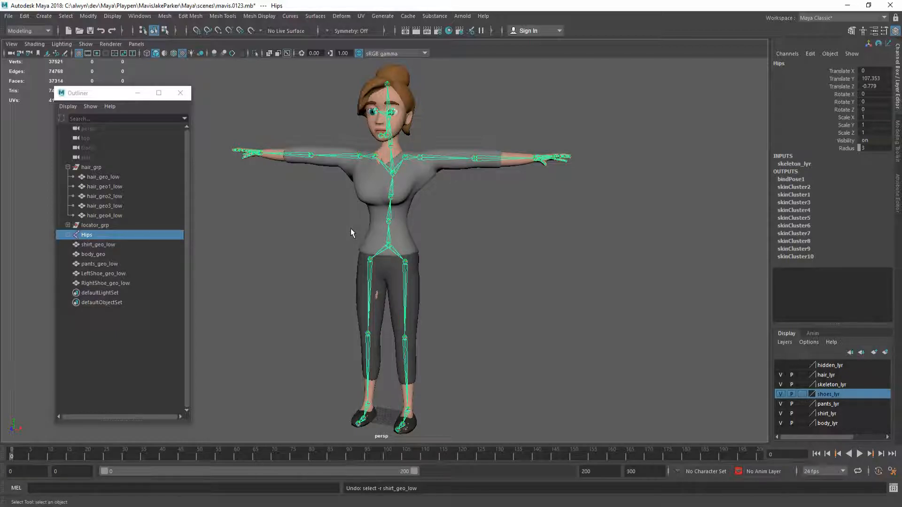
left_click(138, 266)
mouse_move(344, 238)
left_mouse_down("alt")
mouse_move(374, 238)
mouse_move(342, 242)
left_mouse_up("alt")
left_click(117, 167)
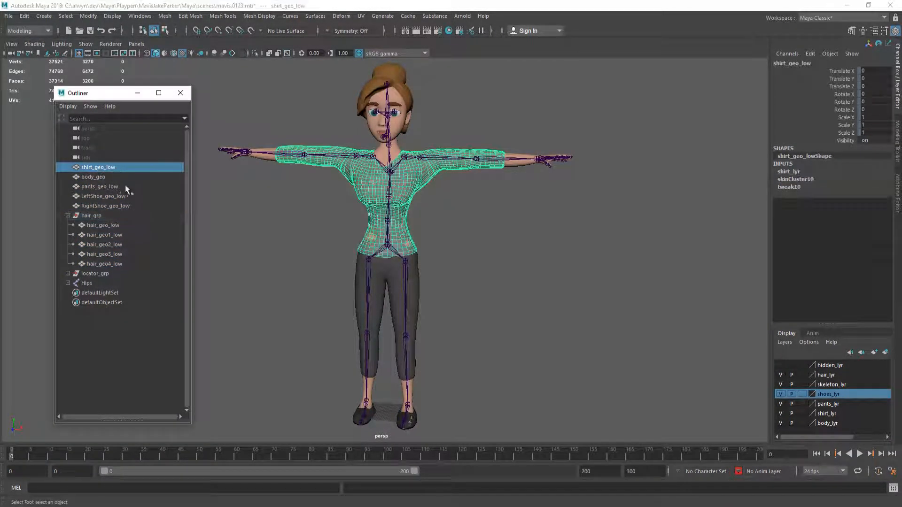
left_click(134, 206, "shift")
left_click(123, 225, "ctrl")
left_click(123, 264, "shift")
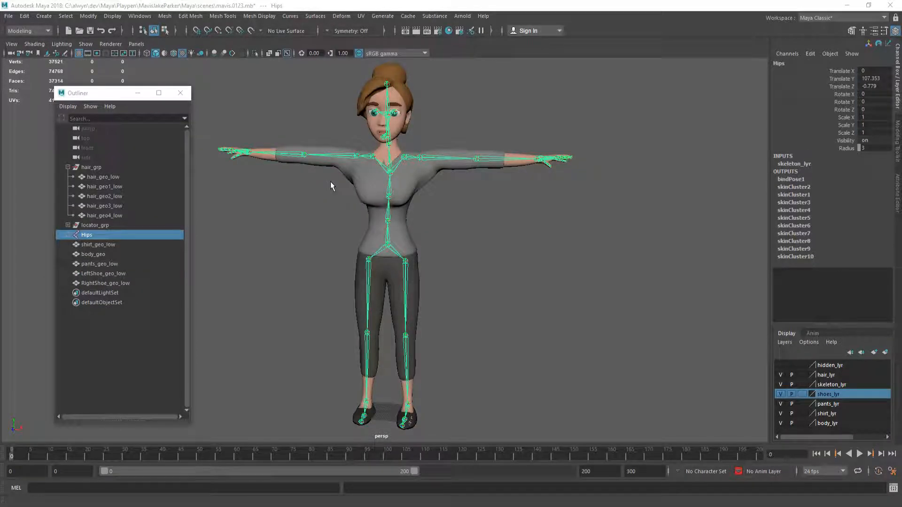
Step: Examine the rebound shirt mesh up close around the underarm, shoulder and neckline
left_click_drag(323, 230, 399, 224, "alt")
middle_click_drag(398, 223, 409, 282, "alt")
scroll(411, 276, "up", 5)
left_click_drag(414, 269, 332, 244, "alt")
left_click(343, 206)
left_click_drag(343, 205, 334, 233, "alt")
scroll(334, 230, "up", 4)
middle_click_drag(333, 230, 346, 239, "alt")
scroll(345, 240, "up", 2)
left_click_drag(346, 239, 400, 227, "alt")
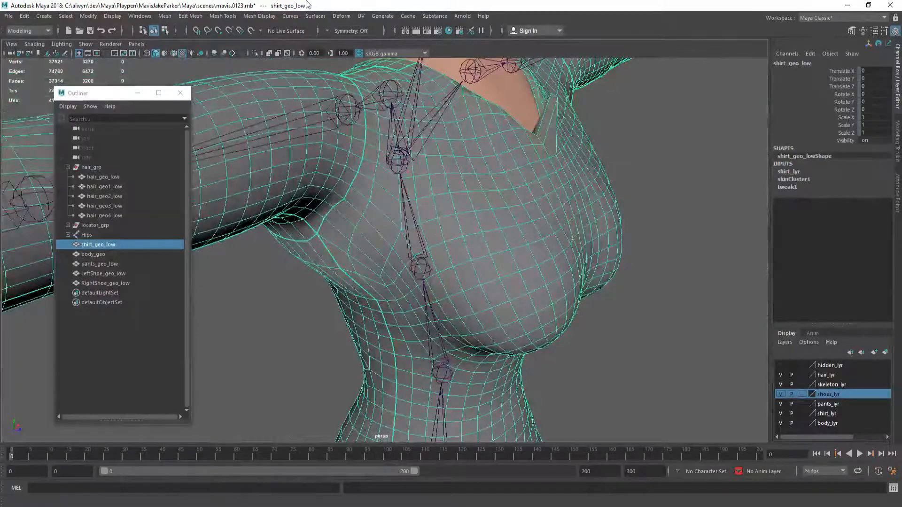
Step: Isolate the shirt and apply Hammer Skin Weights to the stray vertices at the point of its neckline
left_click(254, 53)
left_click_drag(517, 178, 357, 169, "alt")
key("F8")
left_click(313, 160)
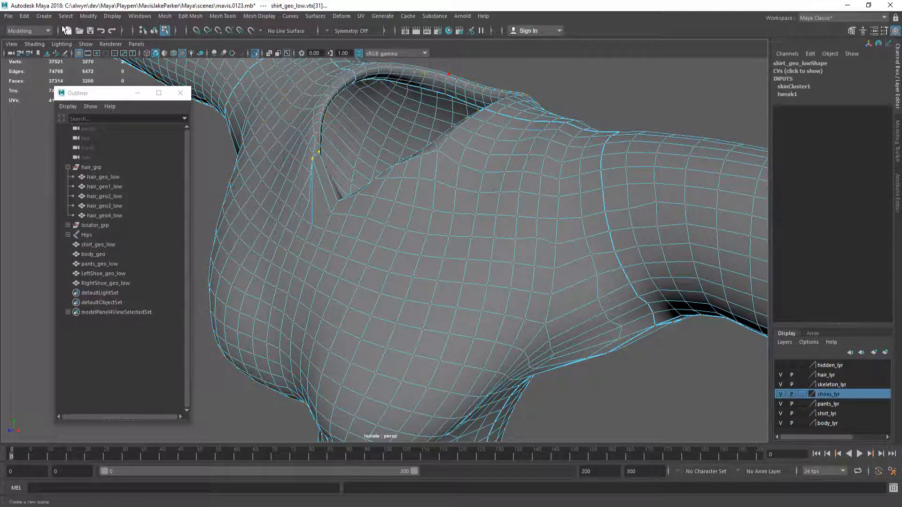
left_click(28, 30)
left_click(28, 51)
left_click(191, 15)
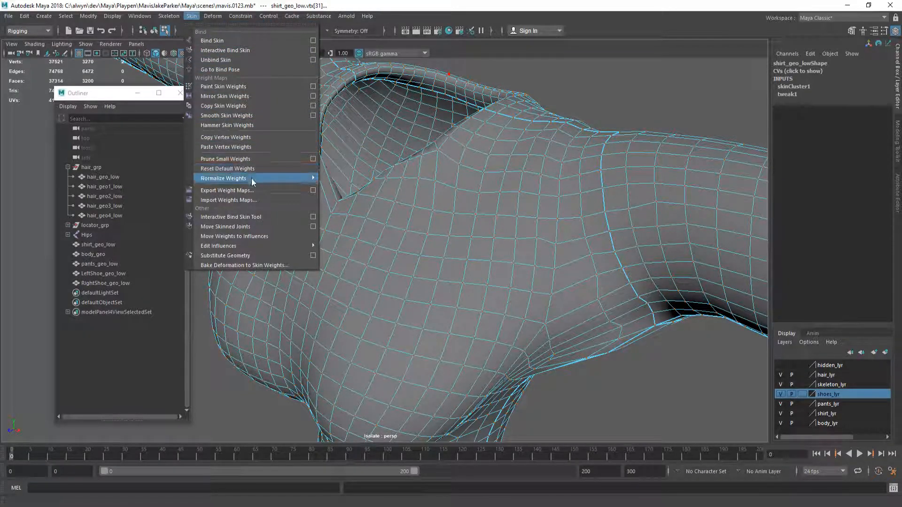
left_click(255, 126)
left_click_drag(284, 280, 369, 263, "alt")
scroll(376, 258, "down", 5)
left_click_drag(402, 238, 388, 278, "alt")
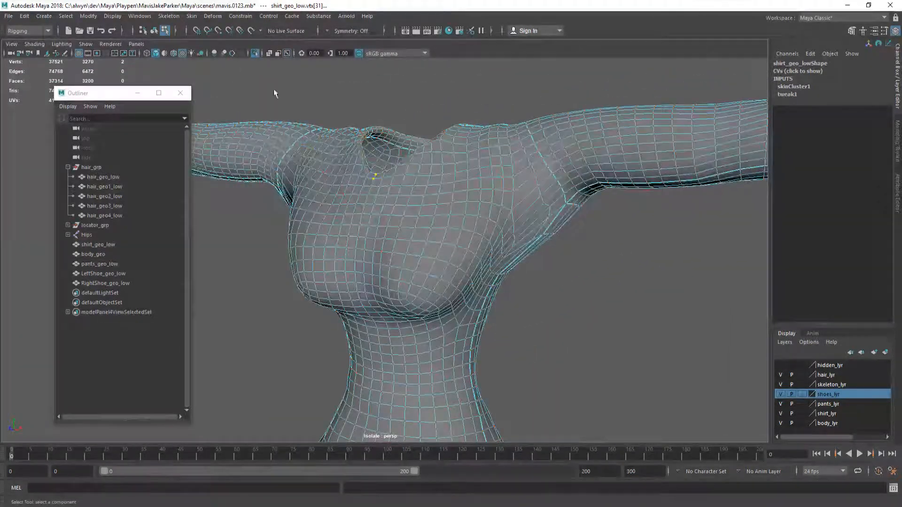
Step: End the shirt isolation, return to object selection, and examine the whole upper body in the T-pose
left_click(255, 53)
key("F8")
scroll(345, 199, "down", 5)
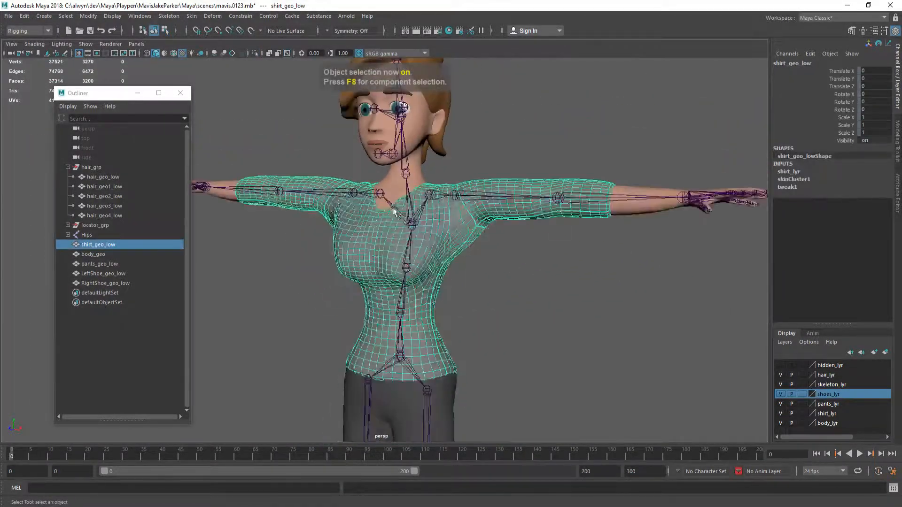
left_click_drag(381, 260, 507, 207, "alt")
middle_click_drag(400, 134, 449, 224, "alt")
scroll(450, 223, "up", 4)
left_click_drag(450, 224, 469, 220, "alt")
scroll(469, 220, "down", 2)
middle_click_drag(470, 221, 414, 210, "alt")
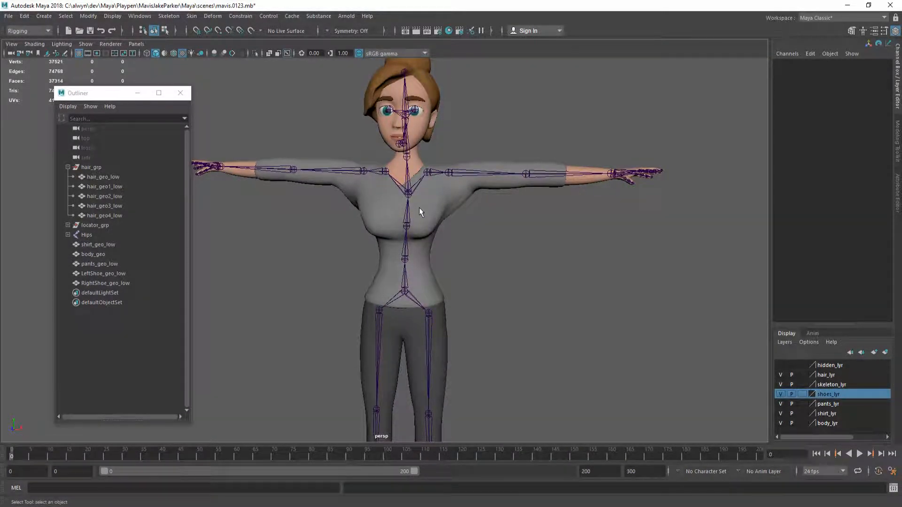
Step: Open the earlier scene mavis.0122.mb without saving the changes to the current one
key("ctrl+o")
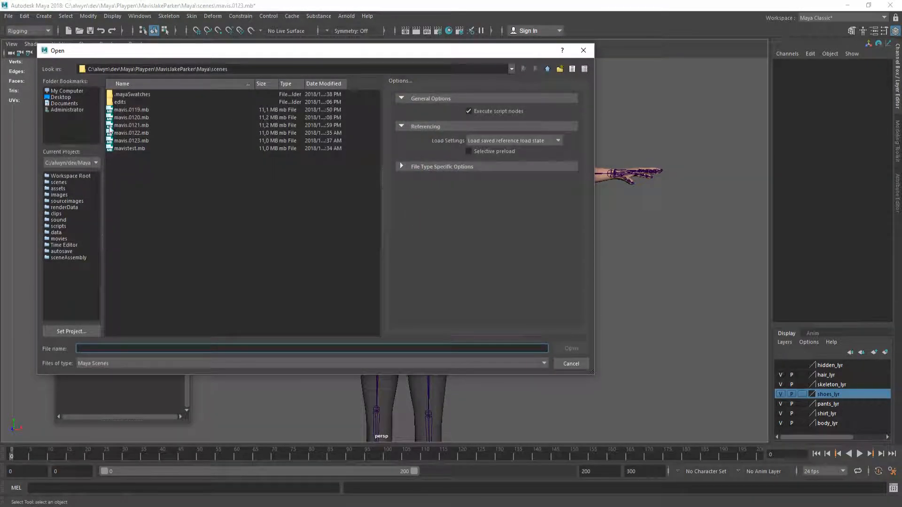
double_click(130, 132)
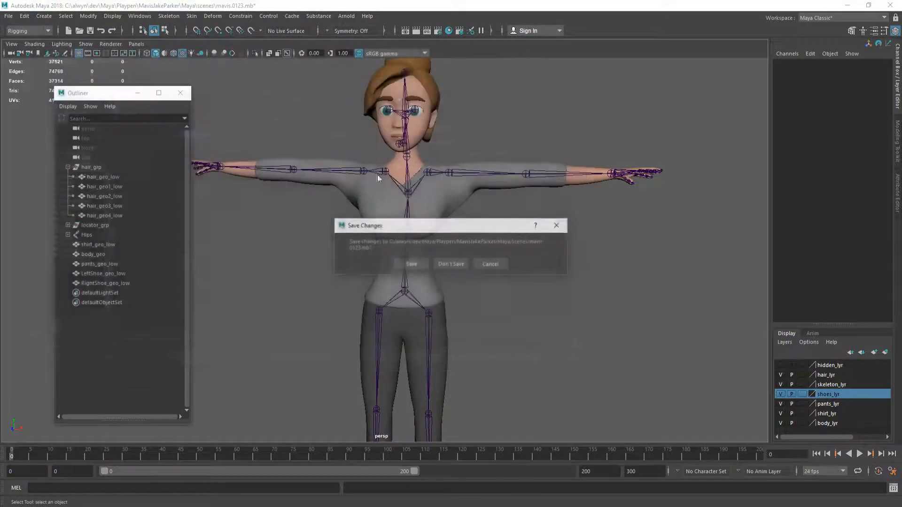
left_click(455, 264)
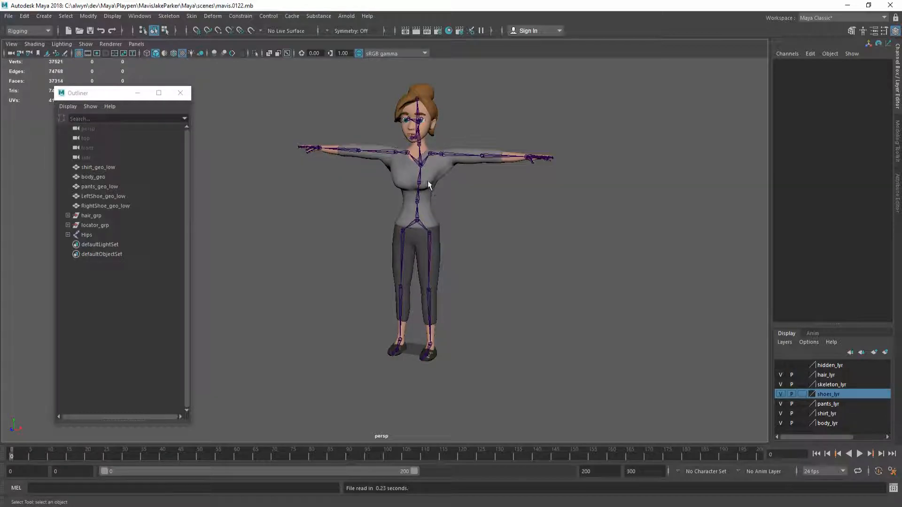
middle_click_drag(428, 181, 432, 237, "alt")
scroll(433, 238, "up", 3)
left_click_drag(444, 243, 449, 239, "alt")
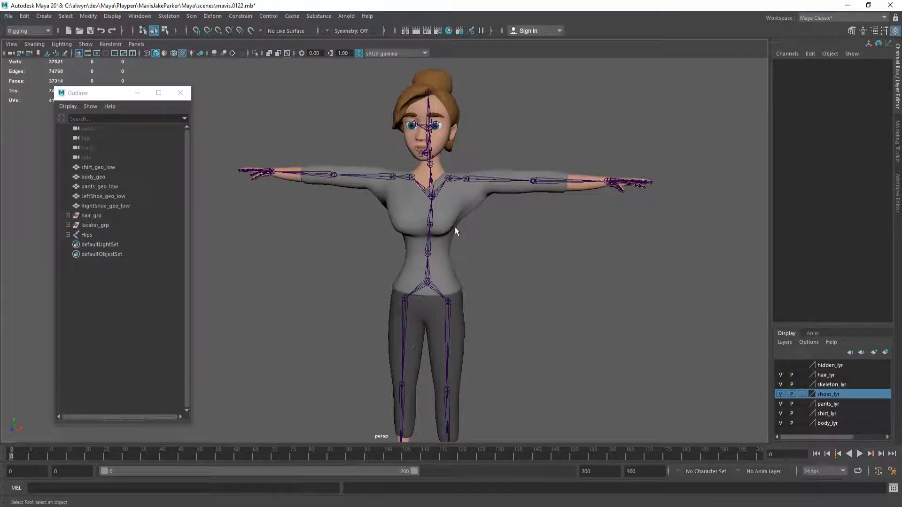
middle_click_drag(455, 227, 431, 212, "alt")
Step: Copy the whole MirrorPose_Goofish.txt script from the Scripts folder in Google Drive and run it in Maya on the skeleton
key("alt+Tab")
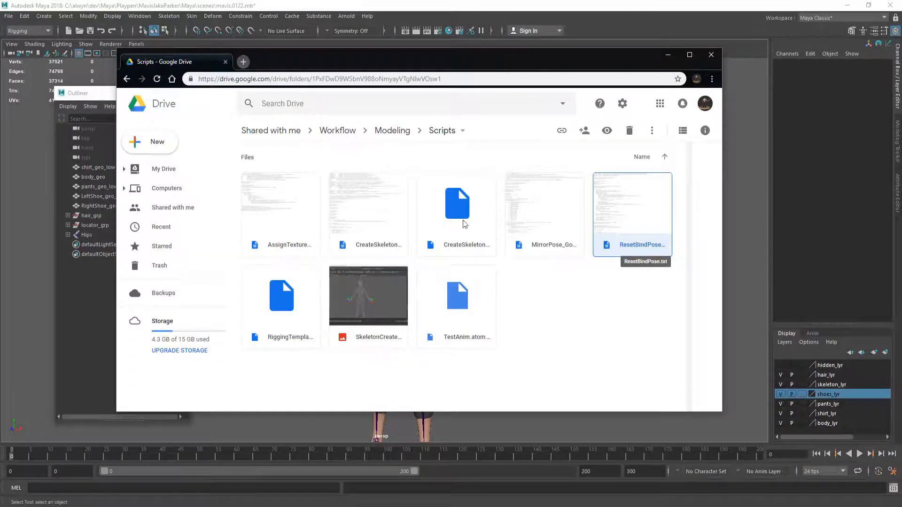
double_click(550, 228)
key("ctrl+a")
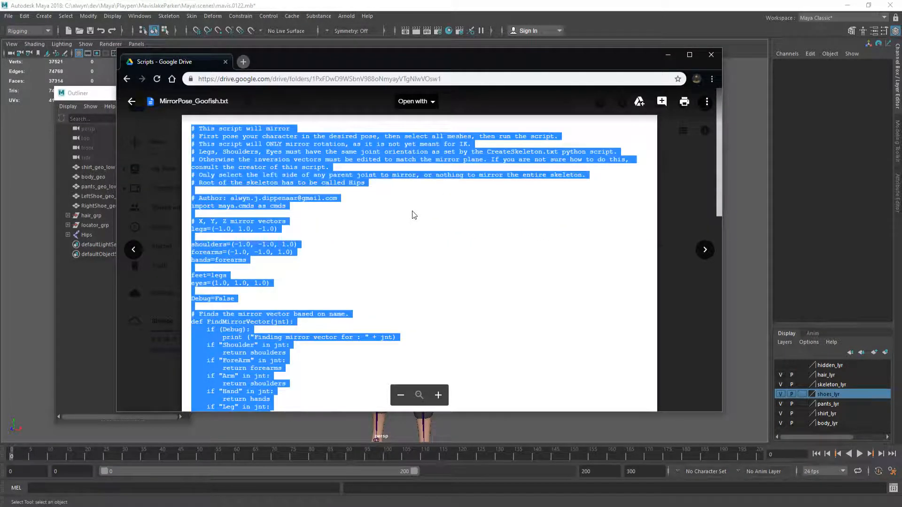
left_click(501, 218)
key("Escape")
key("alt+Tab")
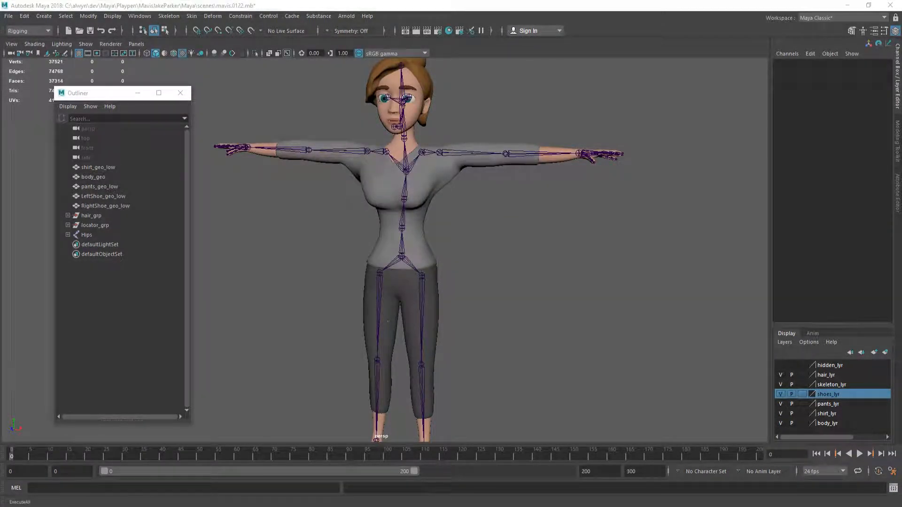
Step: Frame the full character and save an incremented scene version, overwriting the existing mavis.0123.mb
key("a")
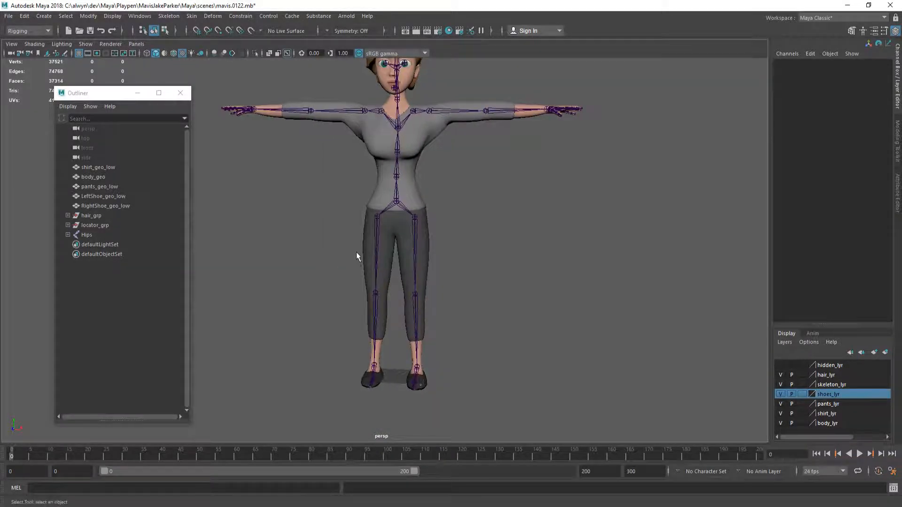
key("ctrl+alt+s")
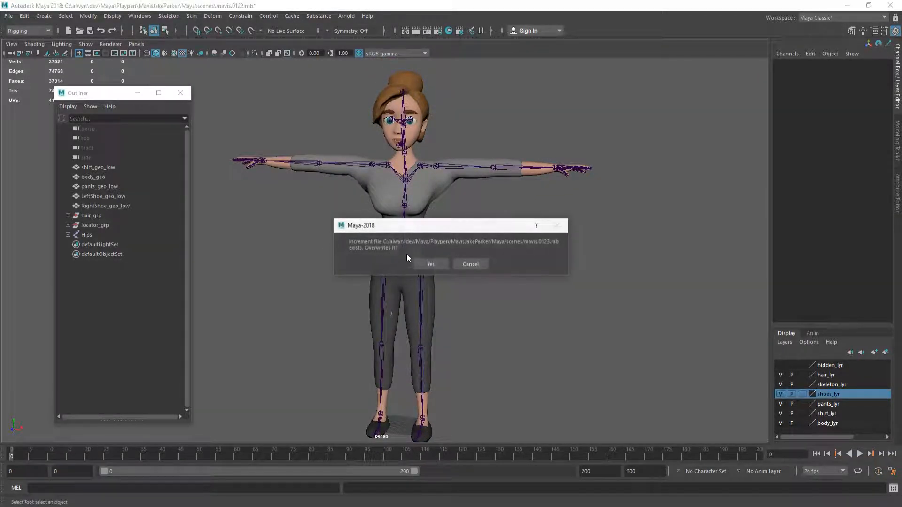
left_click(428, 264)
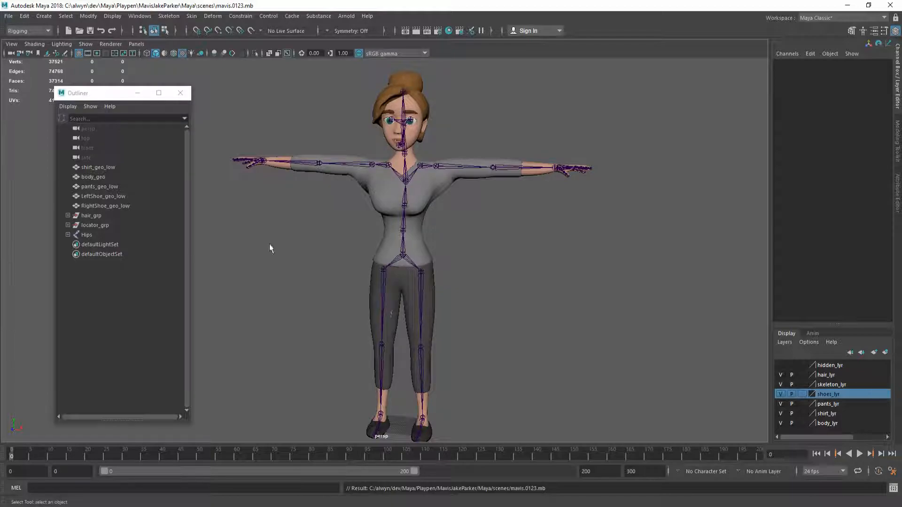
Step: Copy the whole ResetBindPose.txt script from Google Drive, return to Maya, and save the scene
key("alt+Tab")
double_click(639, 215)
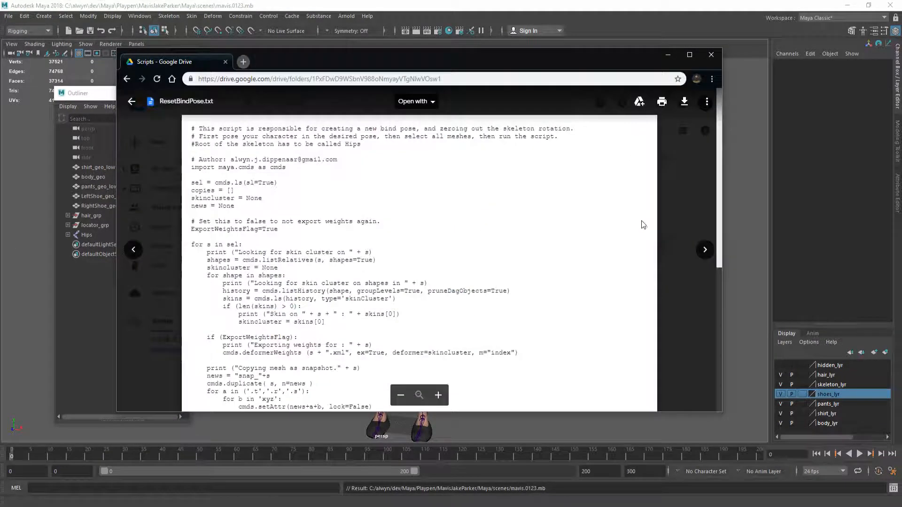
key("ctrl+a")
key("Escape")
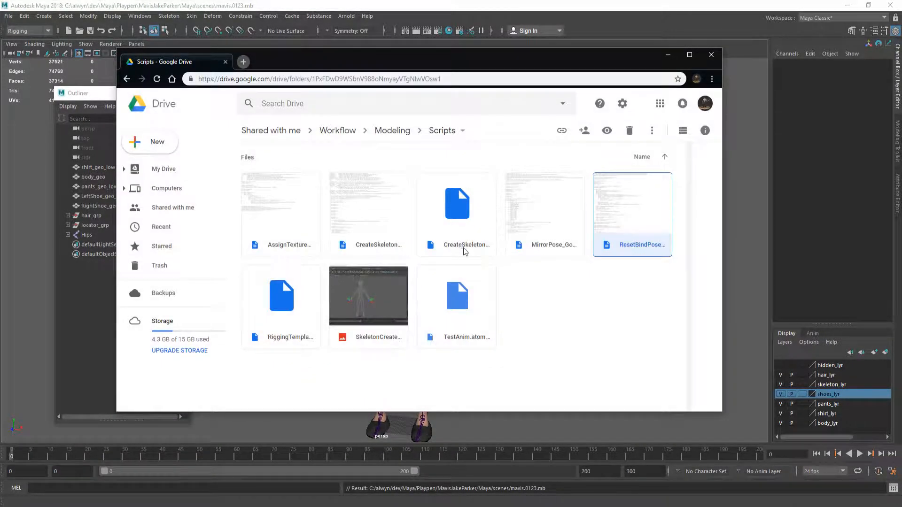
key("alt+Tab")
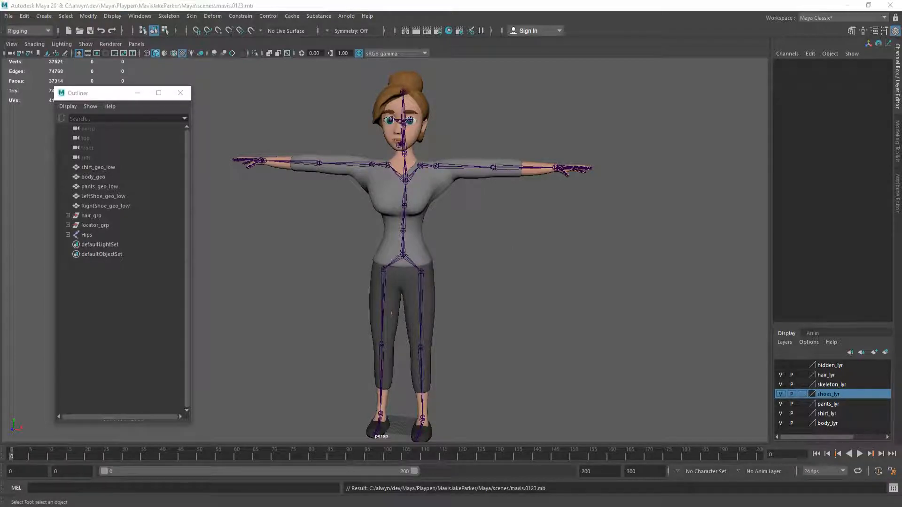
left_click_drag(384, 227, 369, 226, "alt")
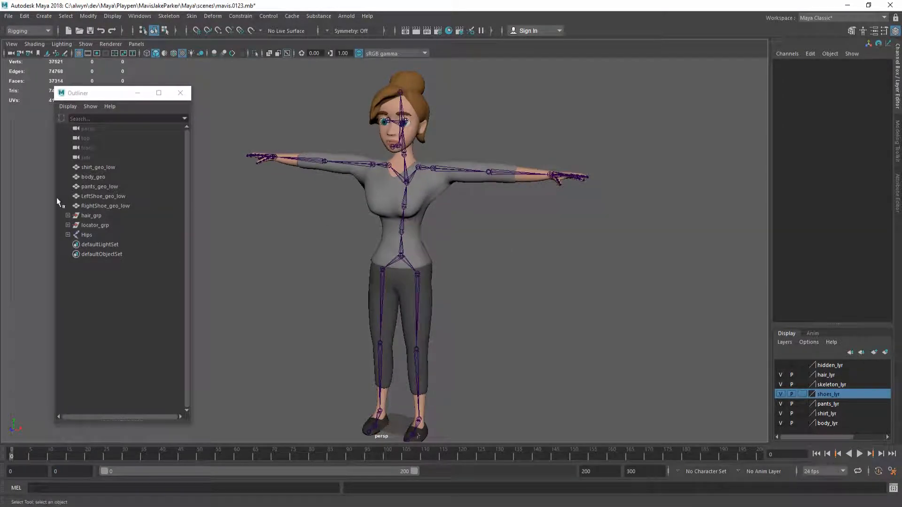
left_click_drag(287, 203, 295, 202, "alt")
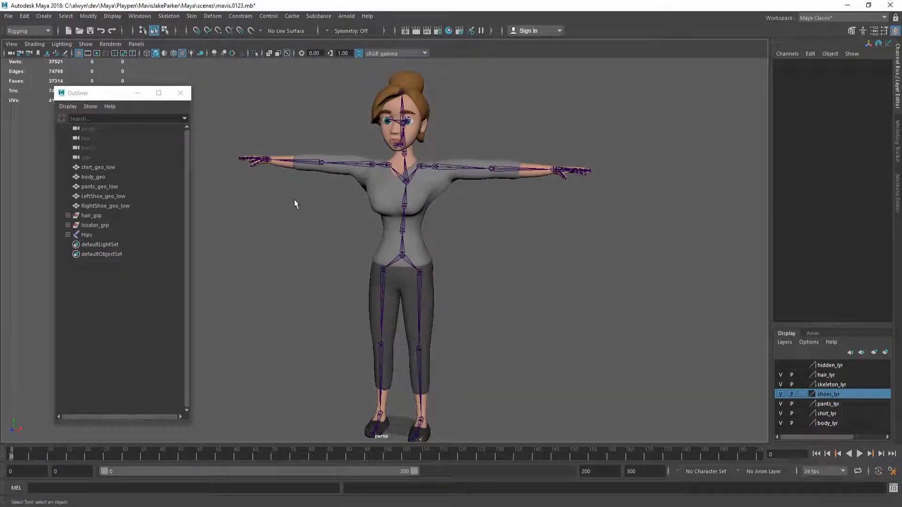
key("ctrl+s")
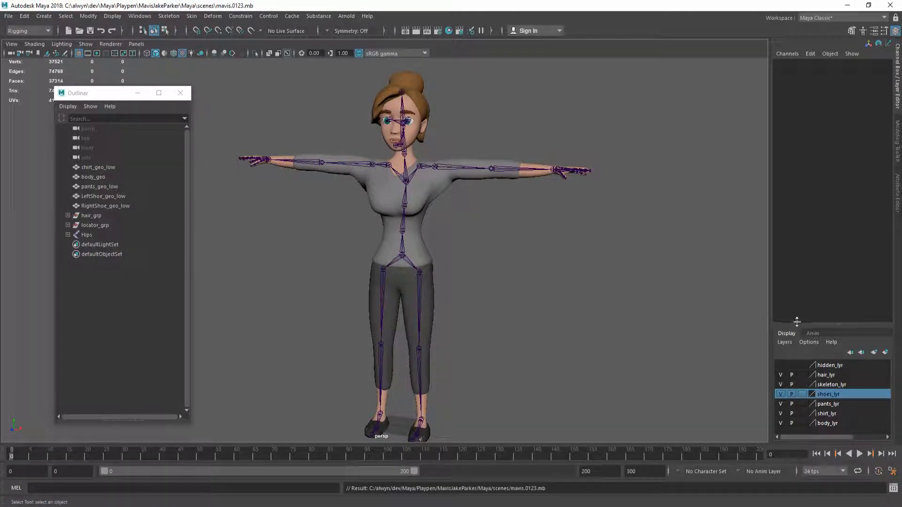
Step: Unlock the BaseAnimation animation layer and return to the display layers
left_click(812, 333)
left_click(780, 365)
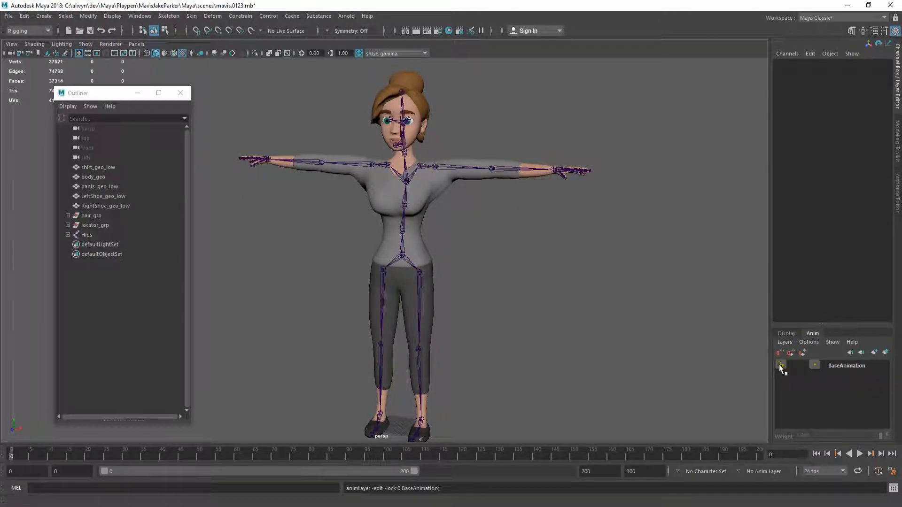
left_click(786, 333)
Step: Select the shirt, body, pants and both shoe meshes together with the five hair meshes inside hair_grp
left_click(97, 167)
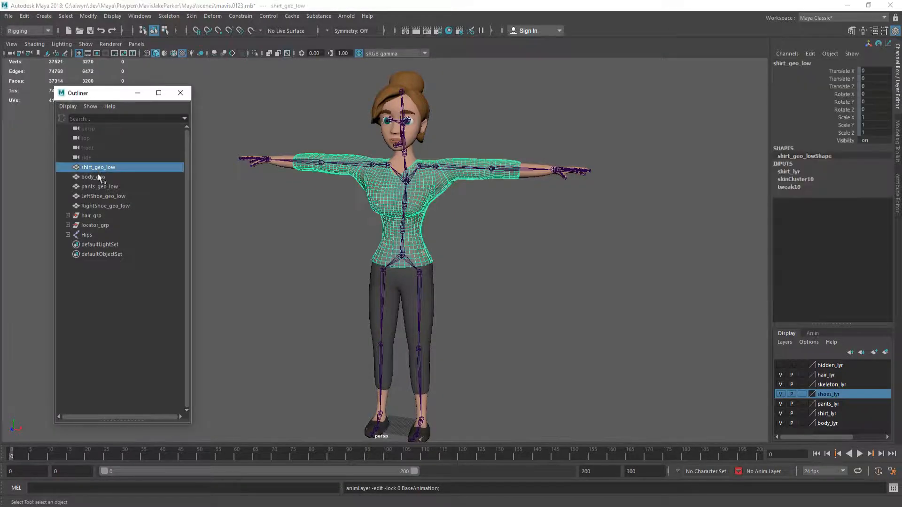
left_click(111, 207, "shift")
left_click_drag(391, 235, 300, 233, "alt")
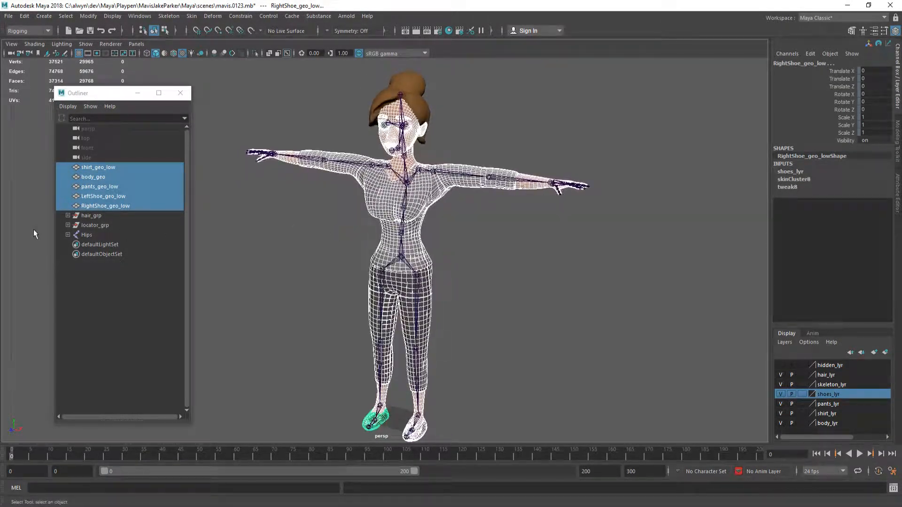
left_click(68, 215)
left_click(101, 225, "ctrl")
left_click(117, 264, "shift")
left_click_drag(331, 233, 367, 230, "alt")
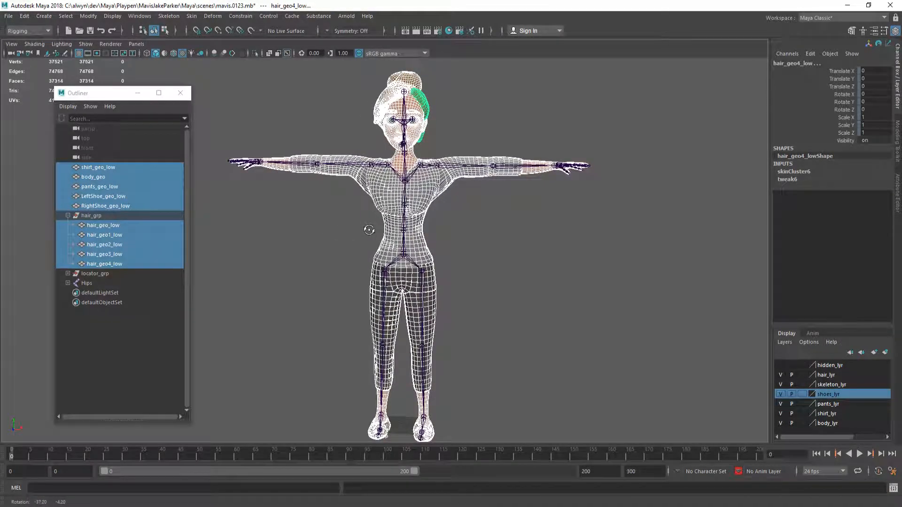
Step: Rotate the LeftHand joint to about -19.9 in X, 1.6 in Y and -2.6 in Z
left_click(556, 165)
key("e")
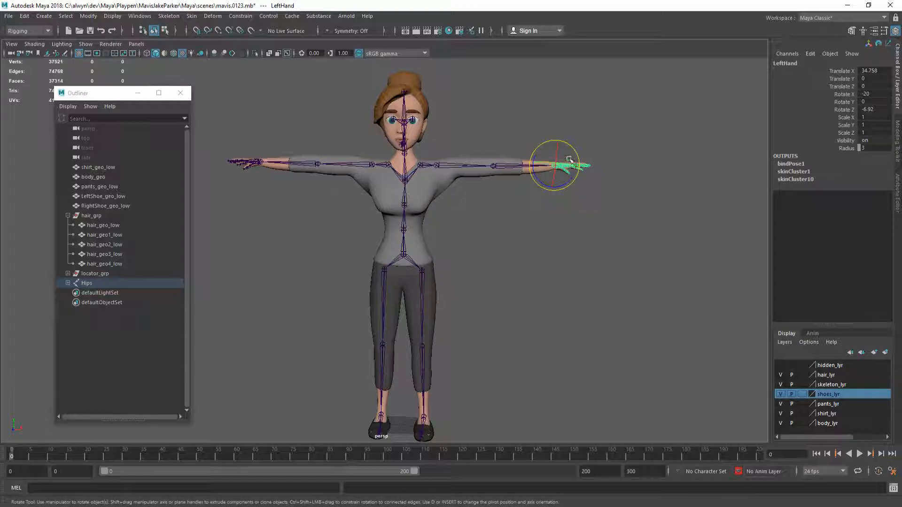
left_click_drag(539, 174, 526, 187)
Step: Copy the MirrorPose_Goofish.txt script from Google Drive again and switch back to Maya
key("alt+Tab")
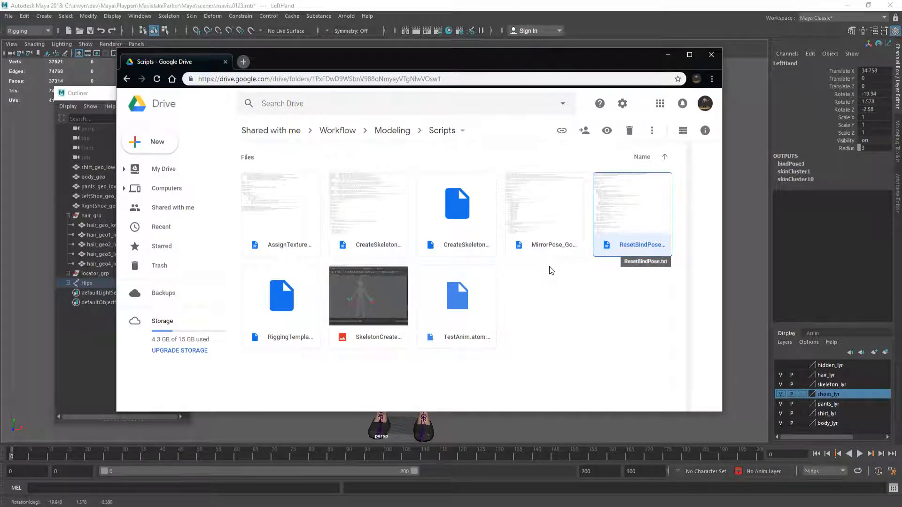
double_click(531, 218)
key("ctrl+a")
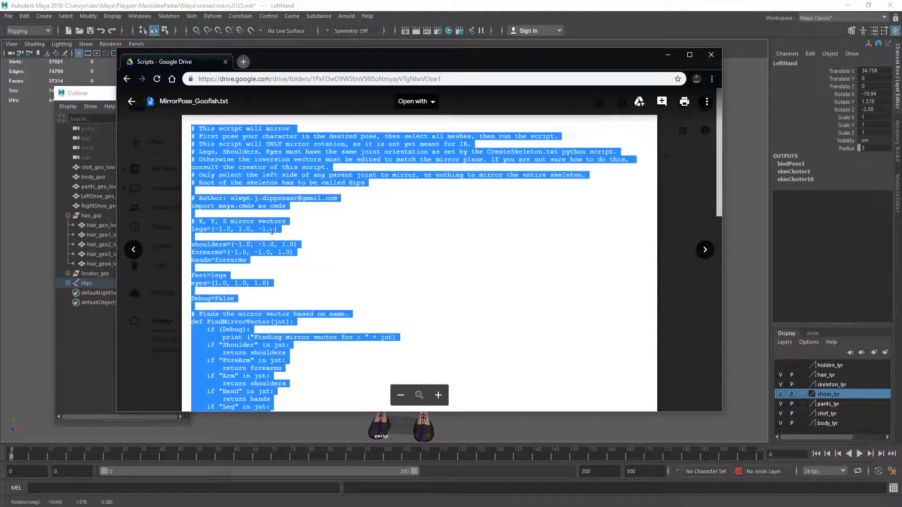
key("alt+Tab")
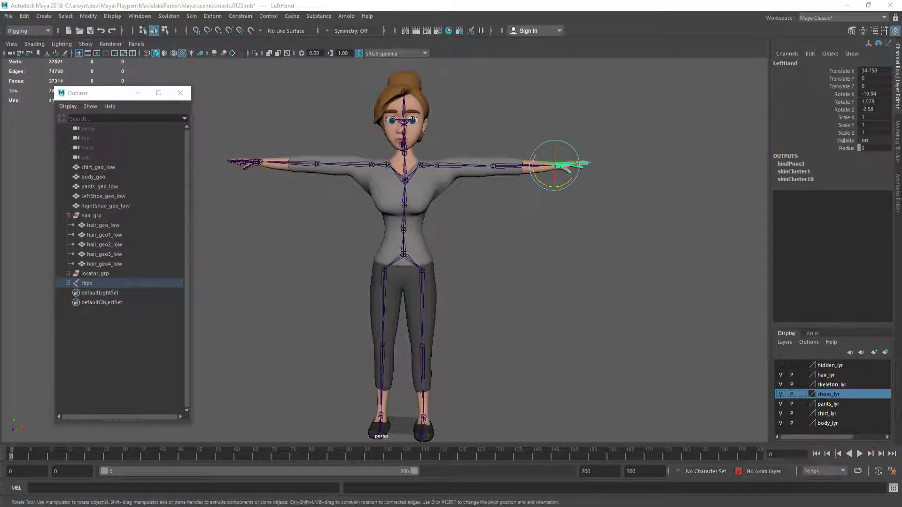
Step: Deselect the LeftHand joint and save the scene
left_click(509, 275)
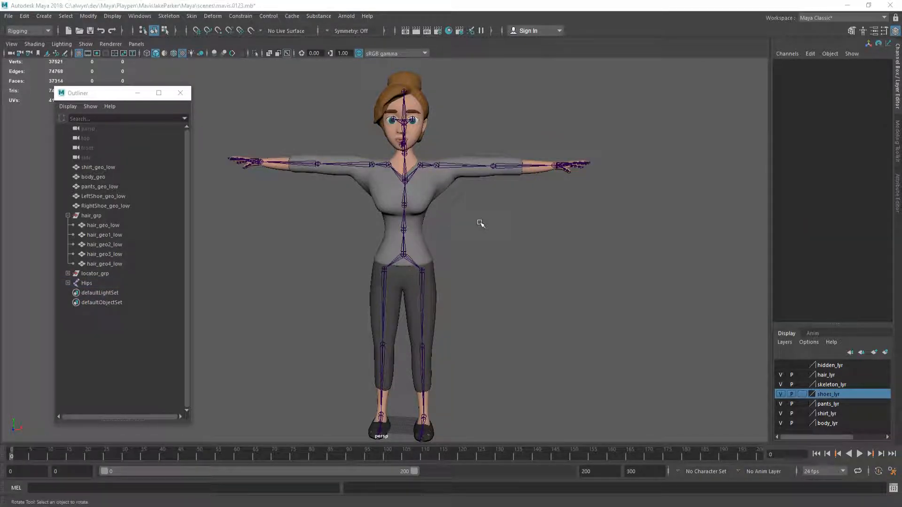
left_click_drag(477, 220, 513, 236, "alt")
key("ctrl+s")
Step: Switch to Google Drive, copy the whole ResetBindPose.txt script and return to Maya
key("alt+Tab")
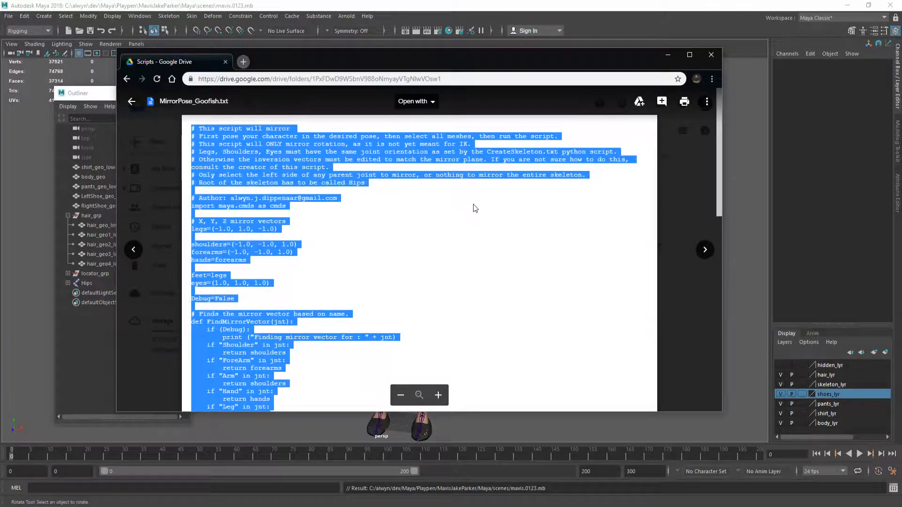
key("Escape")
double_click(639, 233)
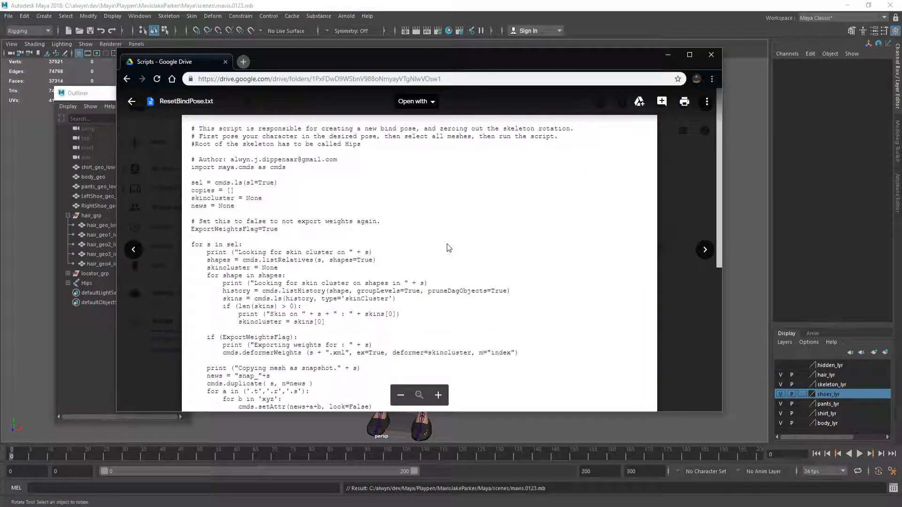
key("ctrl+a")
left_click(448, 248)
key("Escape")
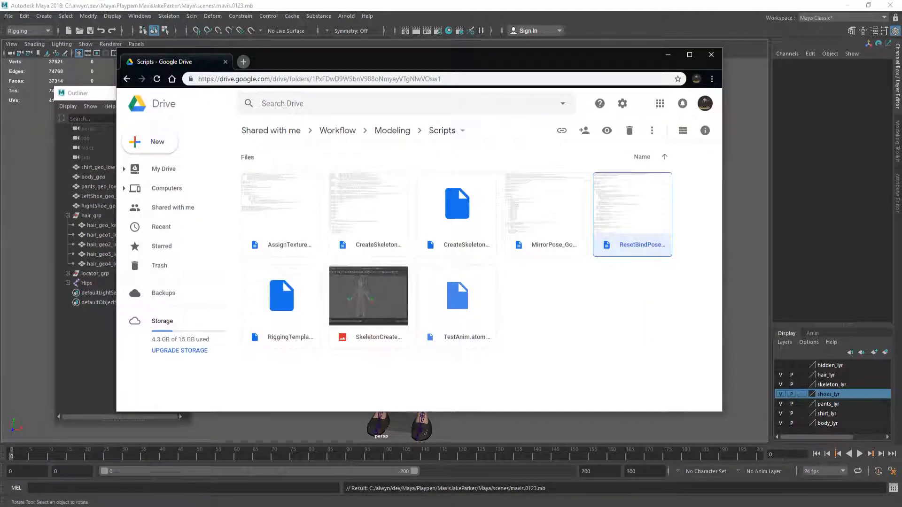
key("alt+Tab")
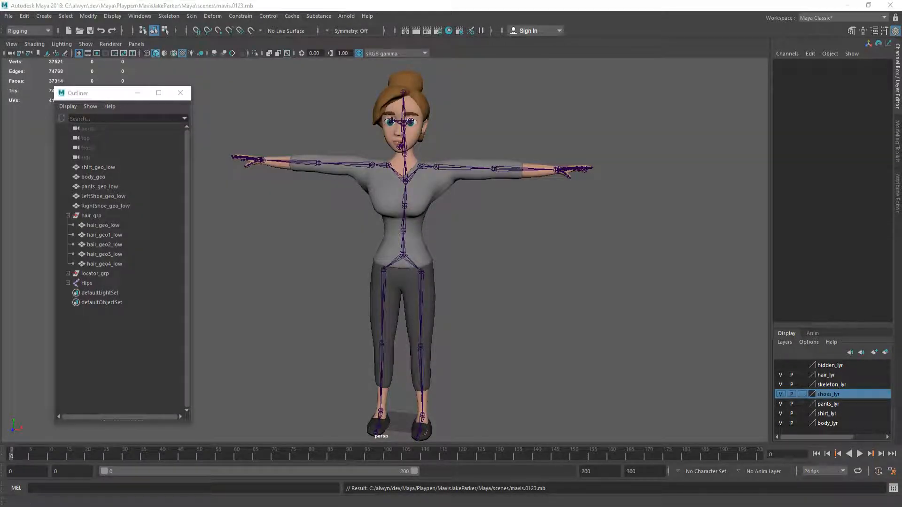
Step: Save the scene again and select the shirt, body, pants, both shoe meshes and all five hair meshes
left_click_drag(540, 266, 523, 267, "alt")
key("ctrl+s")
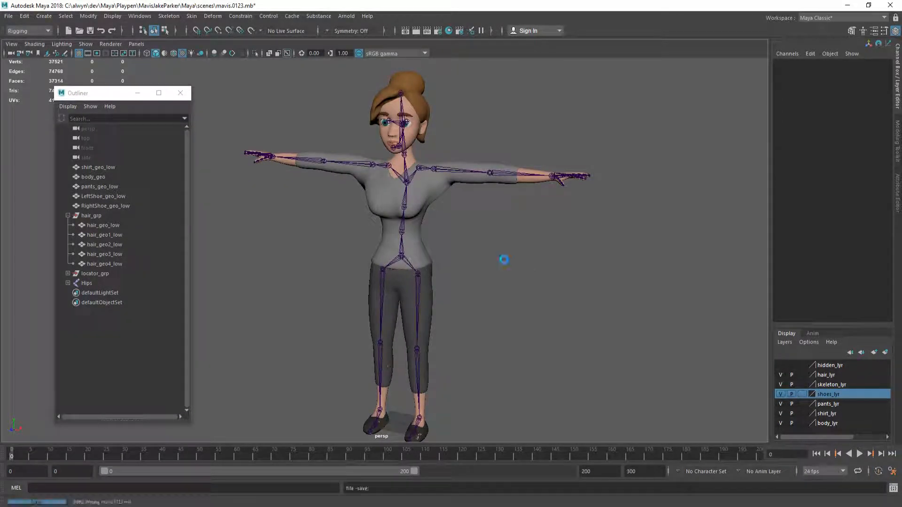
left_click(99, 167)
left_click(113, 206, "shift")
left_click(103, 225, "ctrl")
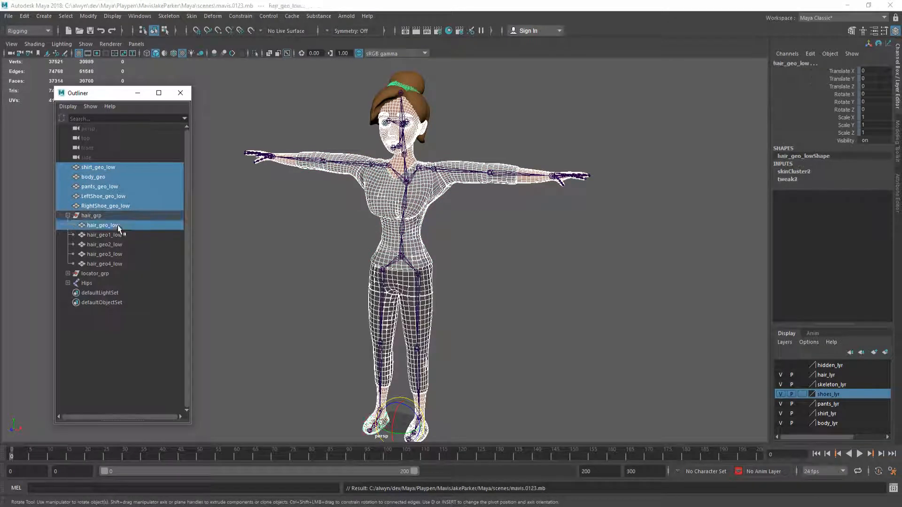
left_click(104, 264, "shift")
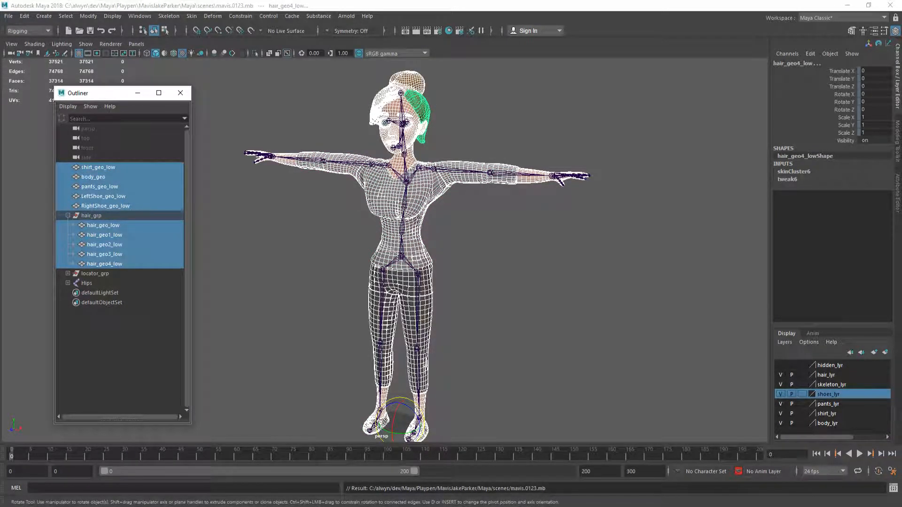
Step: Select the LeftArm joint and check its rotation values
left_click(434, 170)
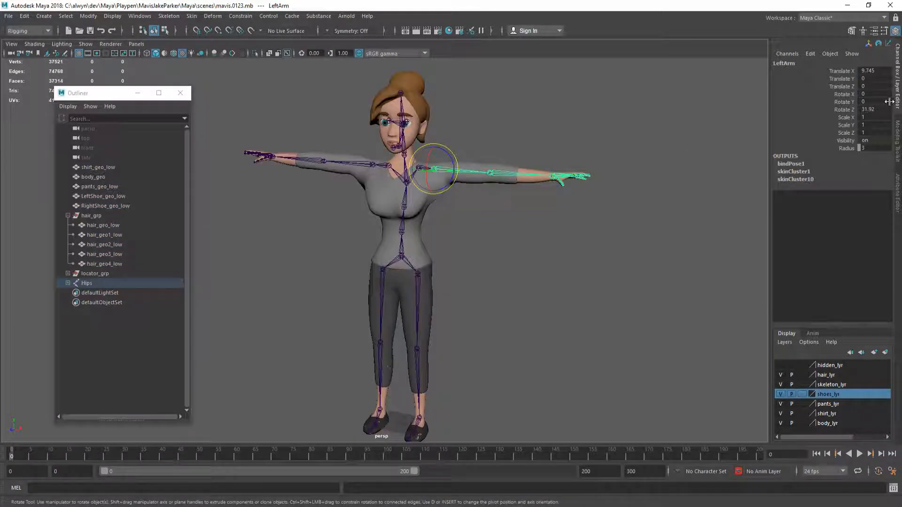
key("q")
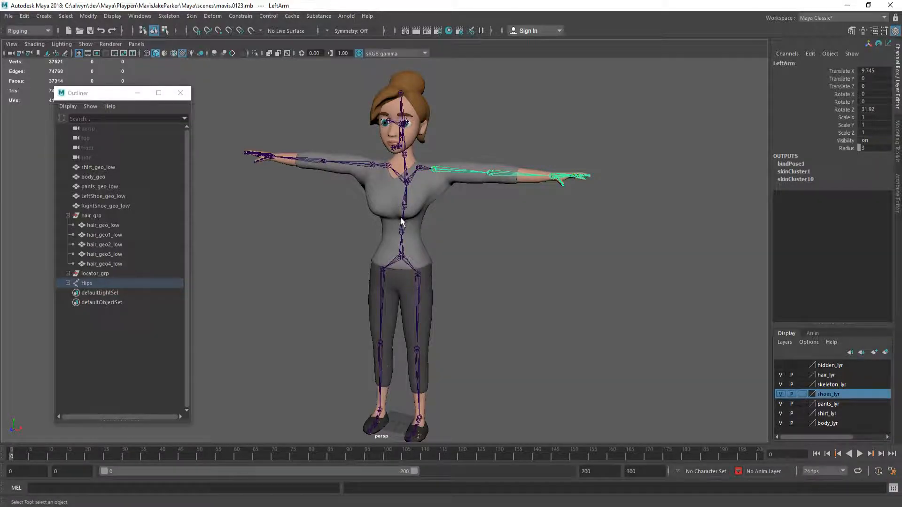
left_click_drag(401, 219, 407, 215, "alt")
Step: Select the shirt, body, pants, shoe and five hair meshes and run the ResetBindPose script on them
left_click(98, 167)
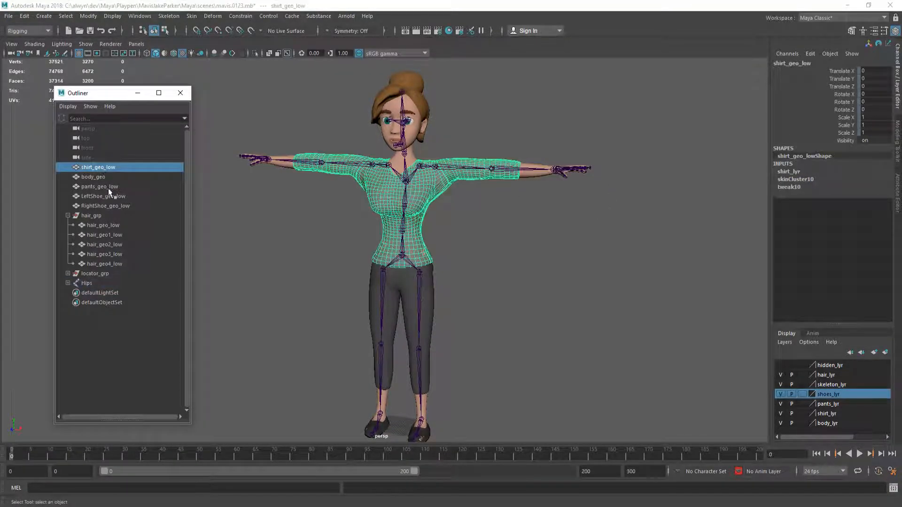
left_click(112, 205, "shift")
left_click(108, 225, "ctrl")
left_click(117, 263, "shift")
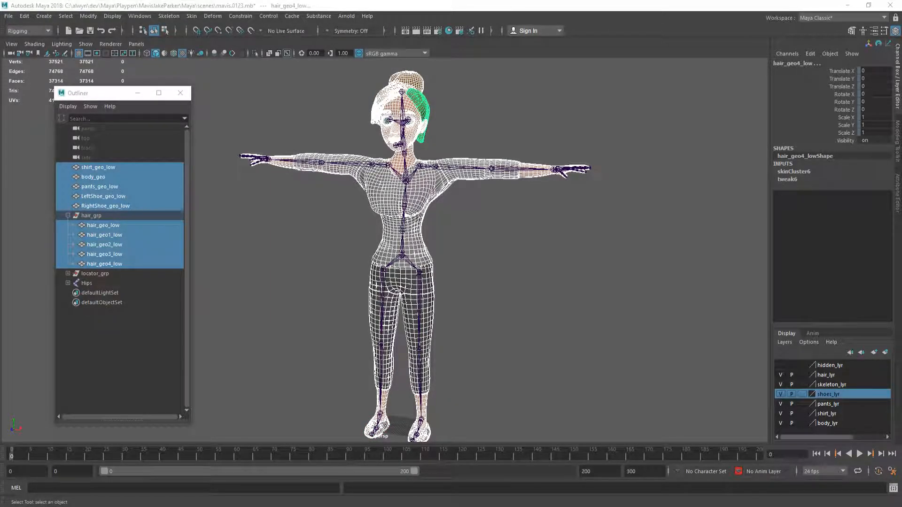
Step: Select the Hips root joint and inspect its rotation values and the rebound skeleton around the upper body
left_click(86, 235)
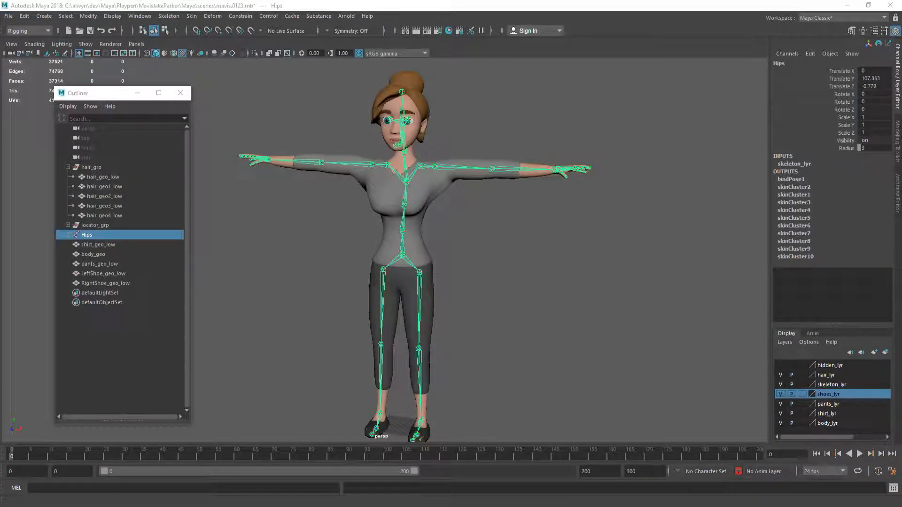
left_click_drag(453, 197, 523, 222, "alt")
scroll(503, 230, "up", 6)
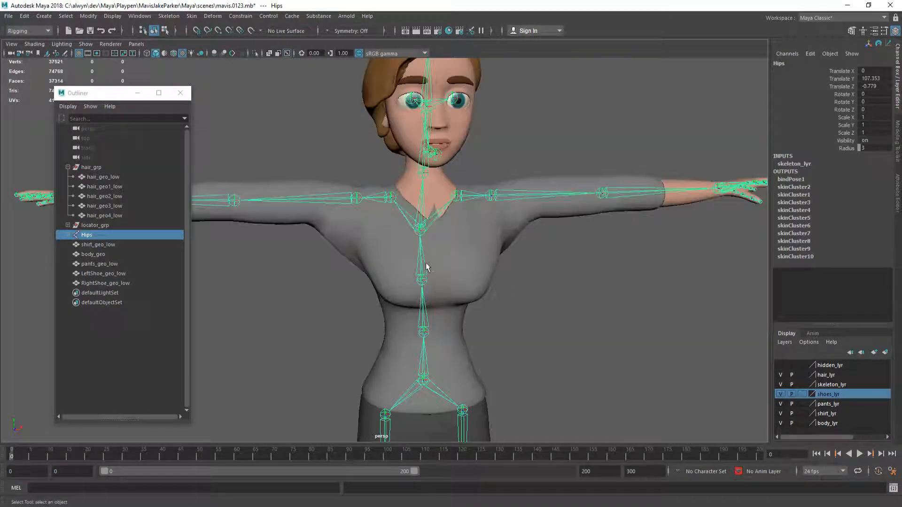
left_click_drag(425, 263, 355, 240, "alt")
Step: Test the new binding by rotating the Jaw and Neck joints, undoing each rotation
left_click(374, 152)
key("e")
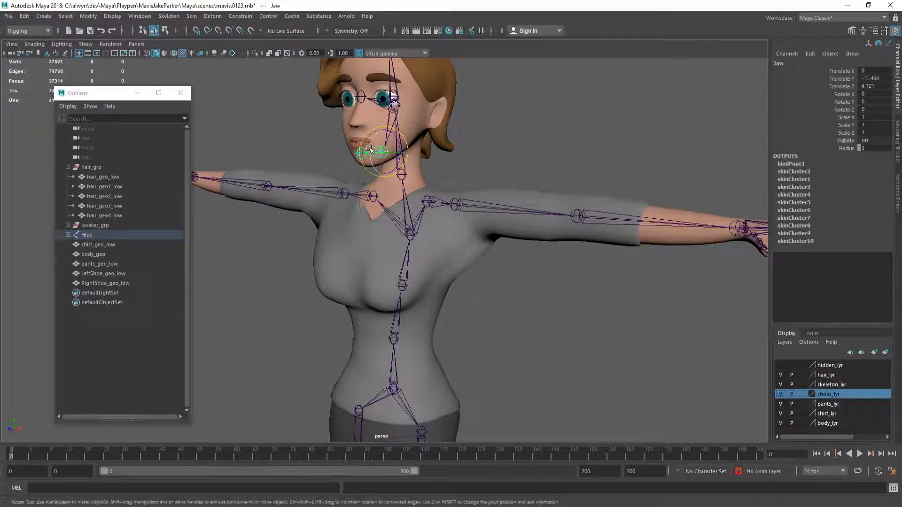
left_click_drag(377, 147, 373, 159)
left_click_drag(361, 199, 371, 182, "alt")
key("ctrl+z")
left_click_drag(367, 106, 406, 156, "alt")
left_click(405, 175)
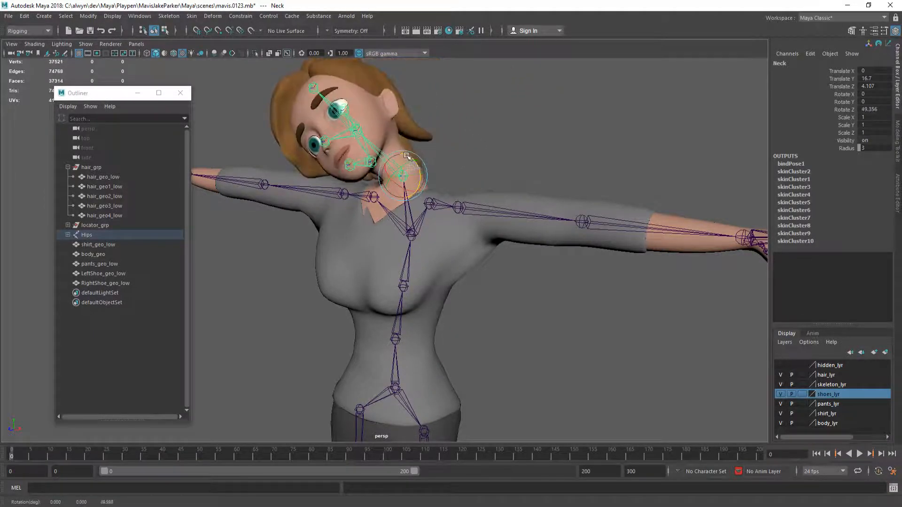
key("ctrl+z")
key("ctrl+z")
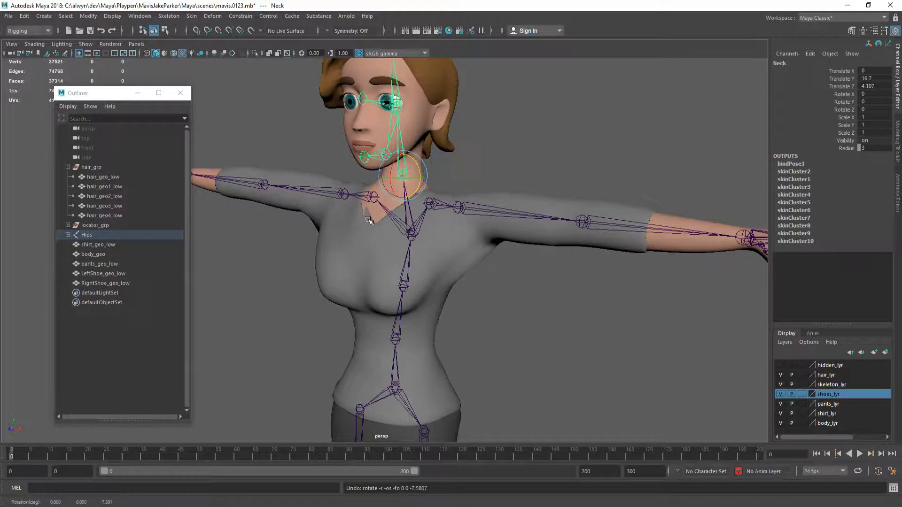
Step: Fix the spike at the shirt's collar by selecting the stray neckline vertices and applying Hammer Skin Weights
left_click(368, 220)
scroll(371, 226, "up", 5)
key("F9")
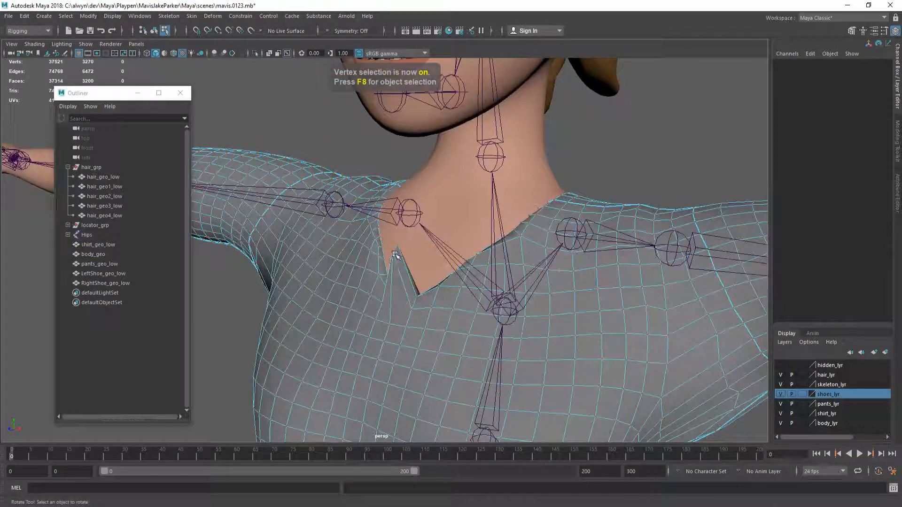
left_click(393, 254)
key("q")
left_click(397, 248, "shift")
left_click_drag(430, 271, 392, 276, "alt")
left_click(191, 17)
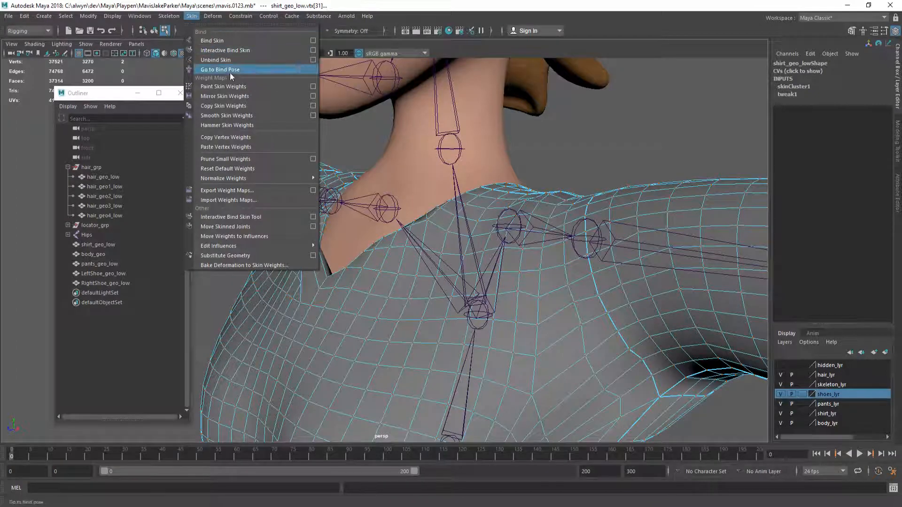
left_click(247, 125)
scroll(362, 315, "down", 6)
middle_click_drag(363, 319, 373, 257, "alt")
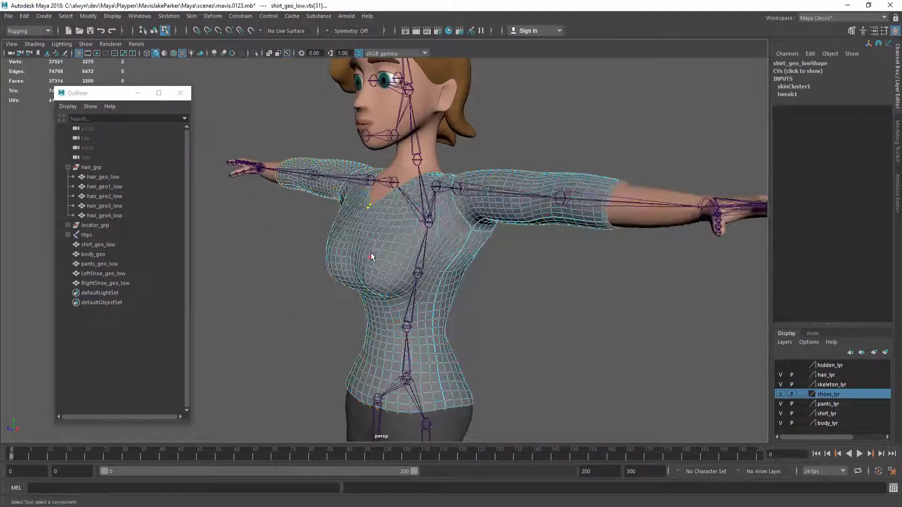
Step: Return to object selection with nothing selected and save the scene
key("F8")
left_click(543, 305)
left_click_drag(542, 305, 381, 298, "alt")
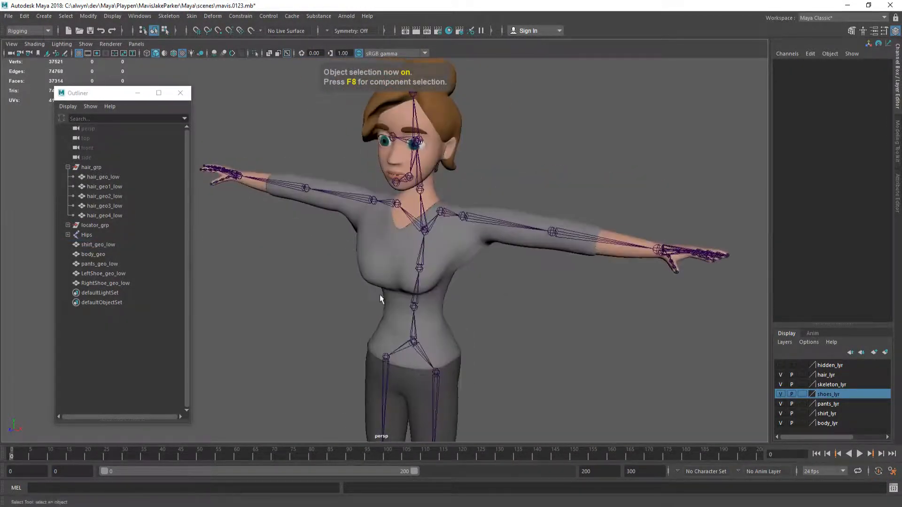
scroll(380, 296, "down", 5)
middle_click_drag(381, 298, 384, 244, "alt")
left_click_drag(384, 243, 407, 274, "alt")
key("ctrl+s")
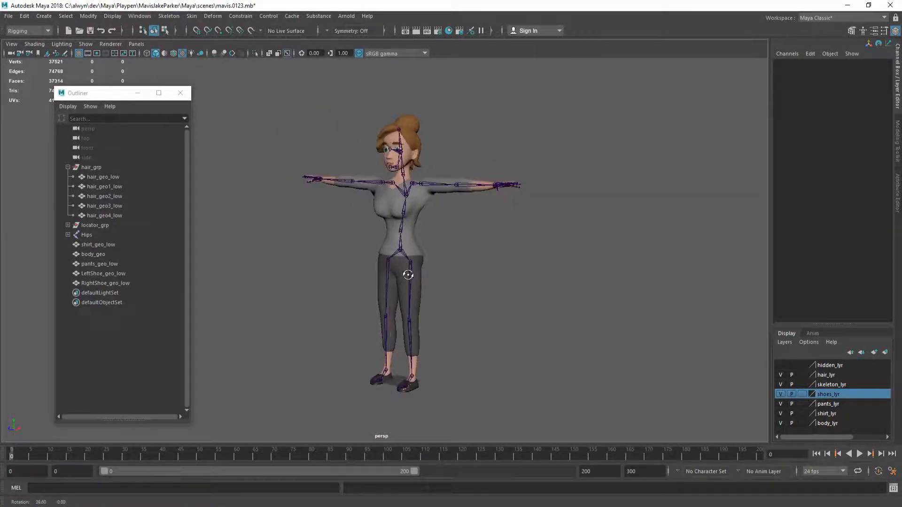
Step: Isolate the pants mesh to inspect its shape, and show the whole model again
left_click(418, 268)
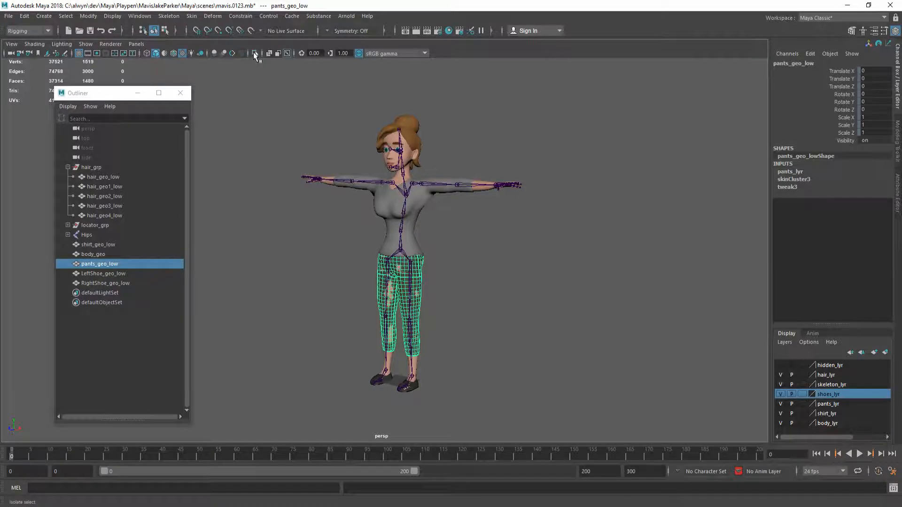
left_click(254, 53)
left_click_drag(511, 354, 458, 304, "alt")
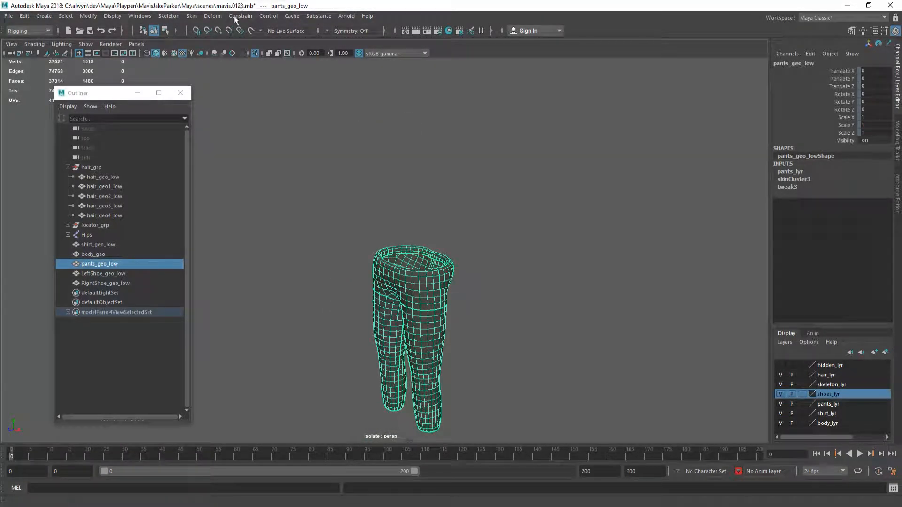
left_click(254, 53)
Step: Isolate the shirt mesh to inspect its deformation, and show the whole model again
left_click(439, 170)
left_click_drag(320, 74, 324, 115, "alt")
left_click(254, 53)
left_click(457, 196)
left_click_drag(457, 197, 440, 204, "alt")
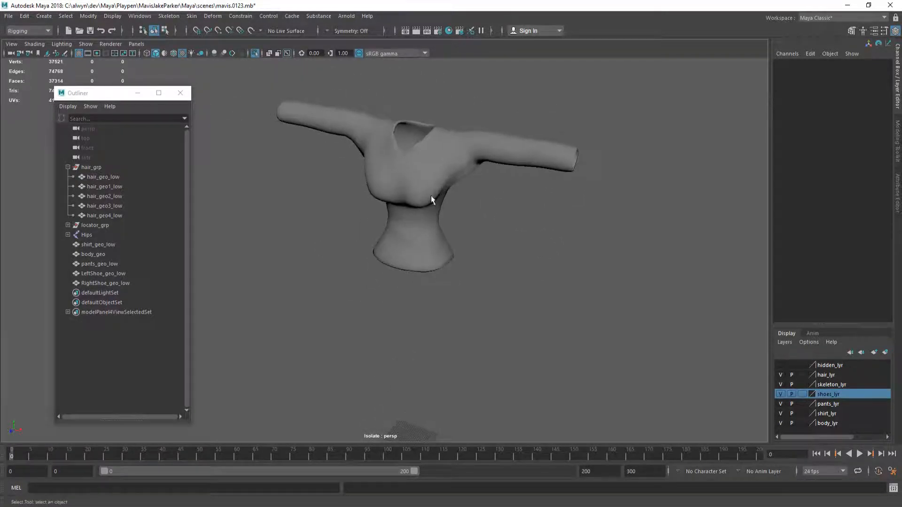
left_click(254, 53)
Step: Isolate the body mesh to inspect its deformation from several sides, and show the whole model again
left_click(428, 110)
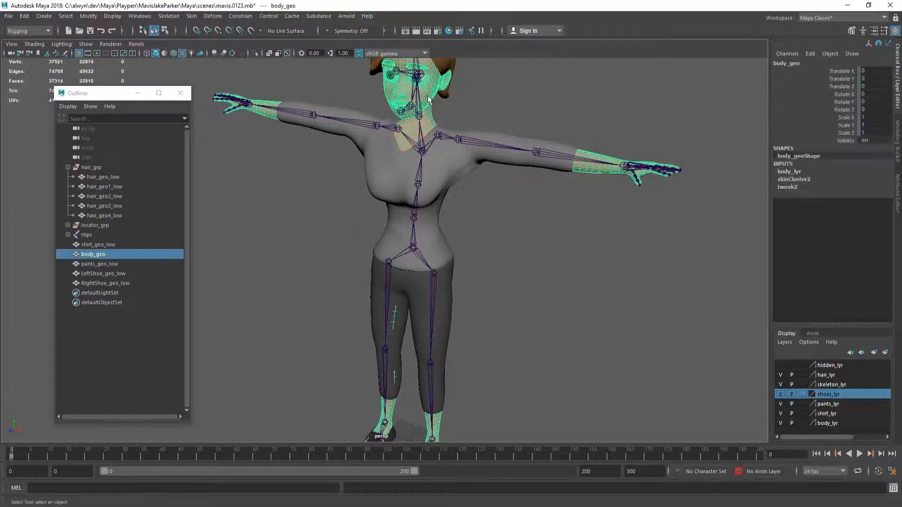
left_click(255, 55)
left_click(563, 127)
left_click_drag(563, 127, 479, 204, "alt")
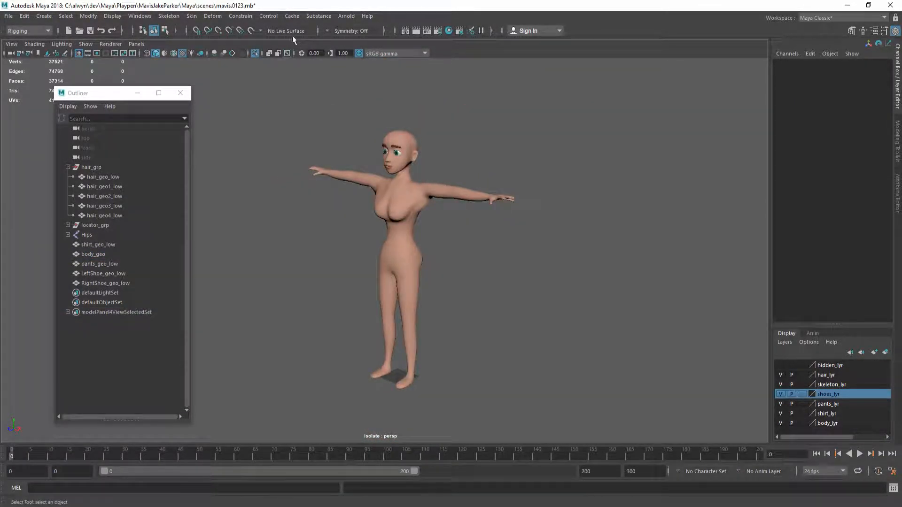
left_click(255, 55)
Step: Examine the hair and the full character in wireframe, plain shaded and textured display
scroll(427, 177, "up", 10)
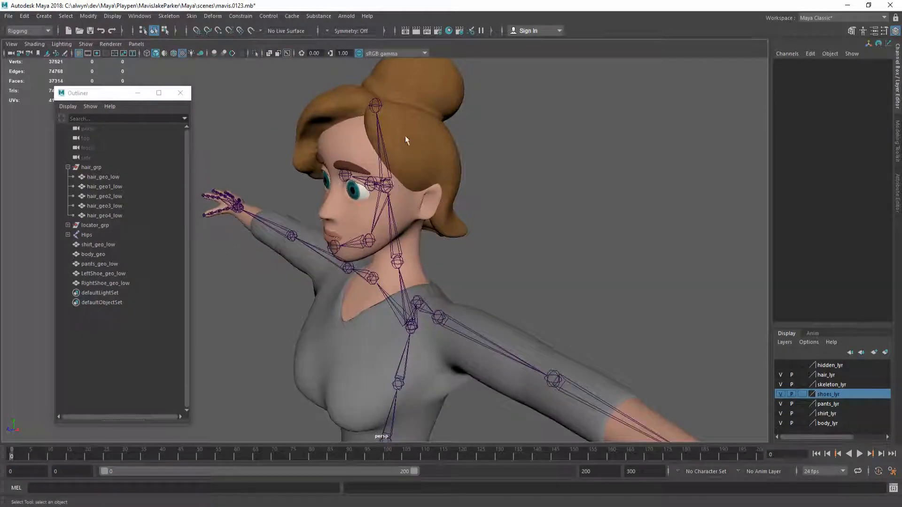
left_click(407, 141)
scroll(406, 179, "down", 3)
left_click_drag(380, 192, 370, 243, "alt")
key("4")
left_click(539, 199)
scroll(423, 206, "down", 5)
scroll(371, 243, "down", 3)
middle_click_drag(370, 243, 384, 190, "alt")
mouse_move(384, 190)
left_mouse_down("alt")
mouse_move(491, 221)
mouse_move(426, 222)
mouse_move(485, 237)
left_mouse_up("alt")
scroll(427, 223, "up", 3)
key("5")
scroll(427, 224, "down", 3)
scroll(481, 234, "up", 2)
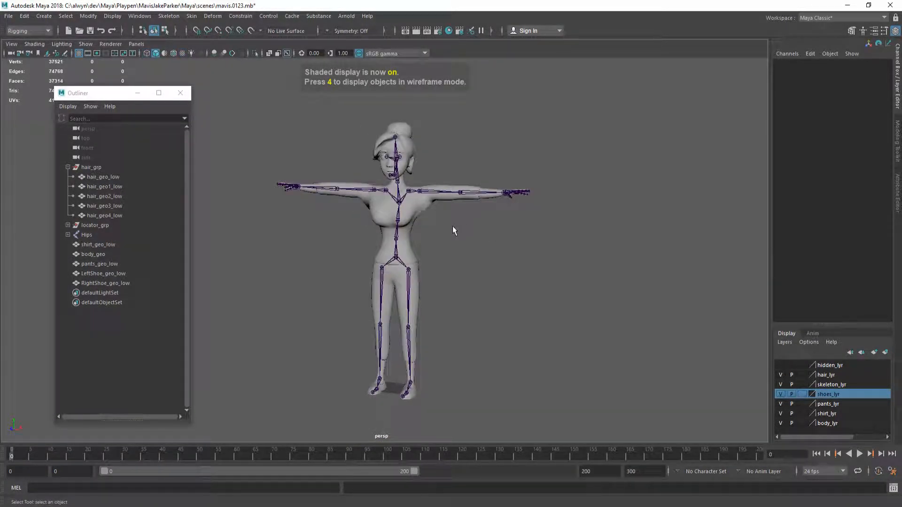
key("6")
scroll(441, 226, "up", 2)
Step: Display the local rotation axes on the entire Hips joint hierarchy to check their alignment, and undo that display change
left_click(403, 262)
double_click(403, 262)
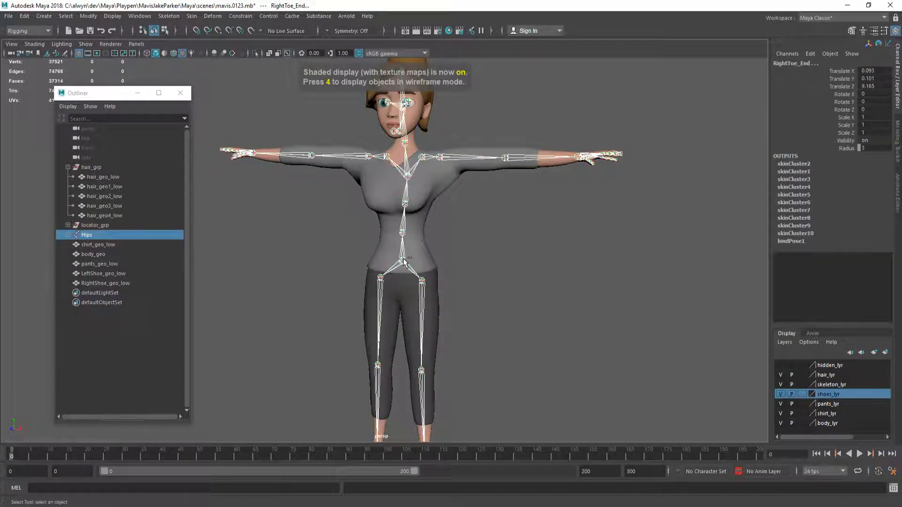
left_click(112, 16)
mouse_move(190, 128)
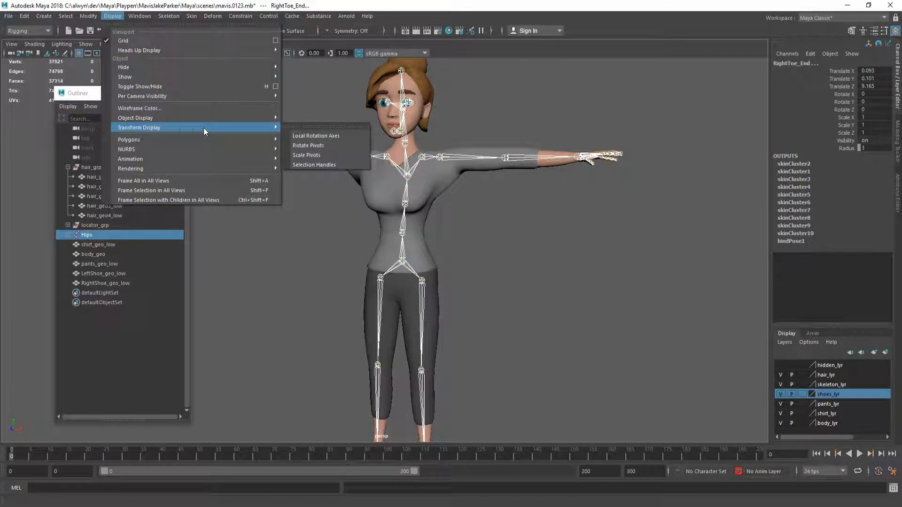
left_click(329, 135)
right_click_drag(571, 246, 517, 255, "alt")
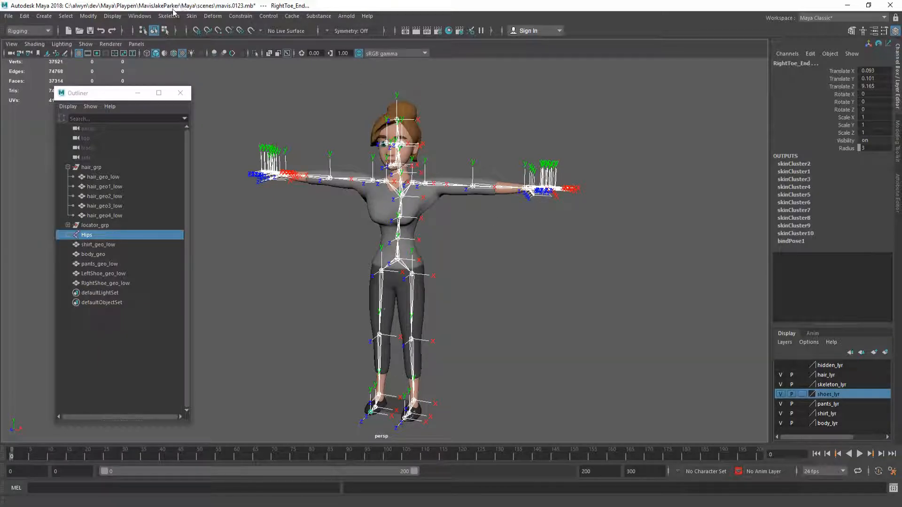
key("ctrl+z")
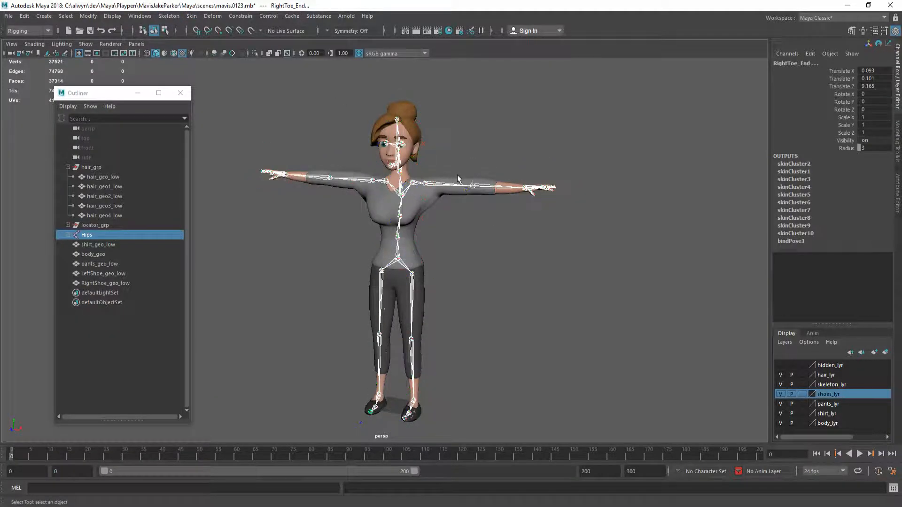
Step: Test the arm deformation by rotating the LeftArm joint about -66 in Z and the opposite arm joint, undoing both rotations
left_click(433, 189)
key("e")
left_click_drag(434, 188, 436, 223)
left_click(369, 170)
left_click_drag(368, 170, 379, 201)
key("ctrl+z")
key("ctrl+z")
key("ctrl+z")
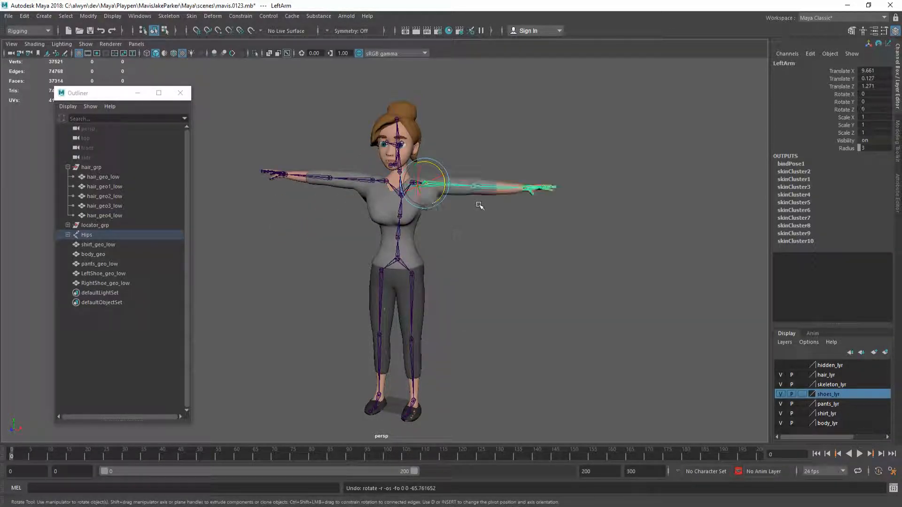
left_click(465, 231)
left_click_drag(481, 232, 469, 236, "alt")
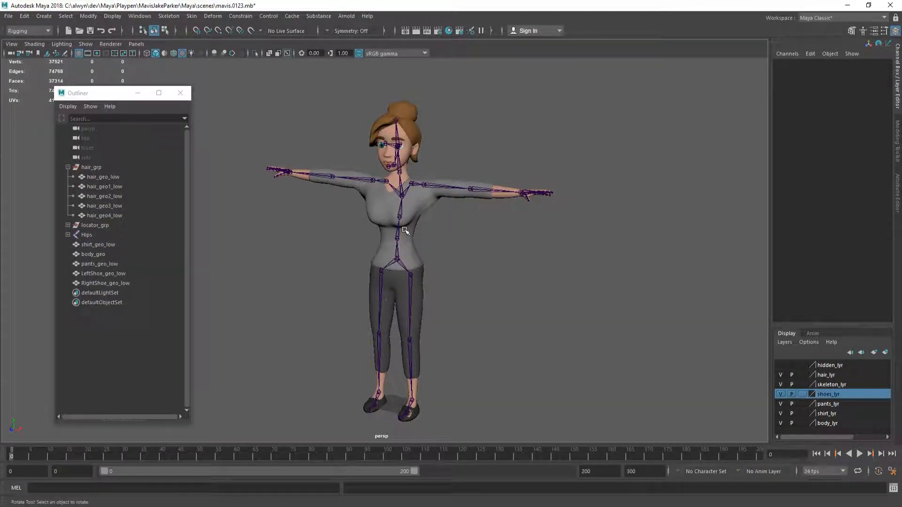
Step: Save the scene and select the entire Hips joint hierarchy
key("ctrl+s")
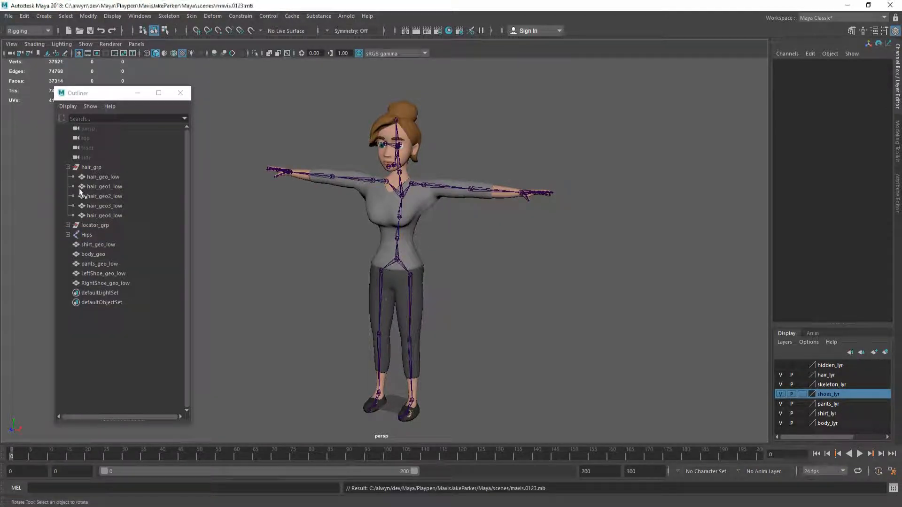
left_click(391, 256)
key("q")
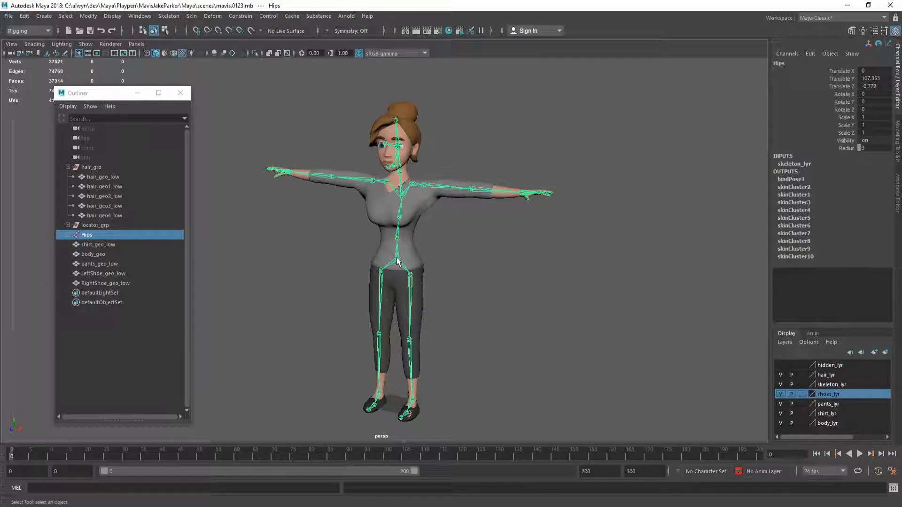
double_click(398, 261)
Step: Try to import WalkAnim.atom from the project's data folder with the general file import
left_click(8, 15)
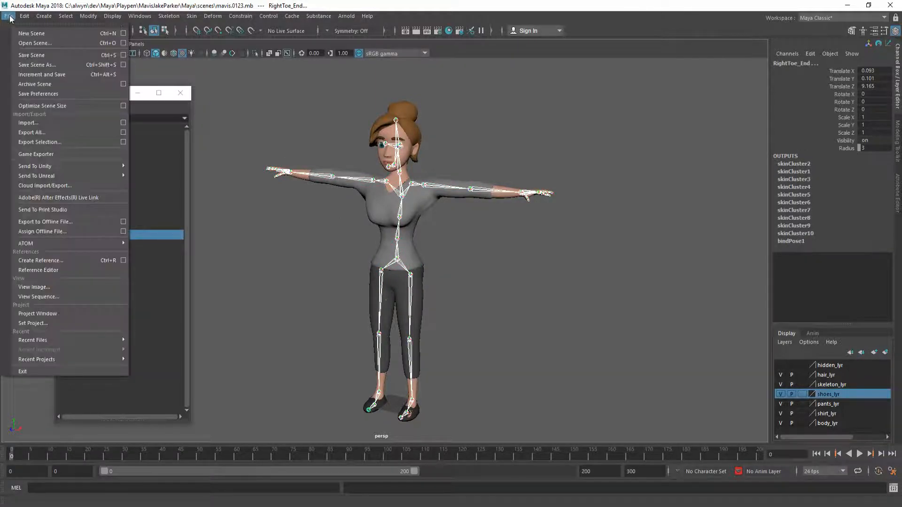
left_click(59, 124)
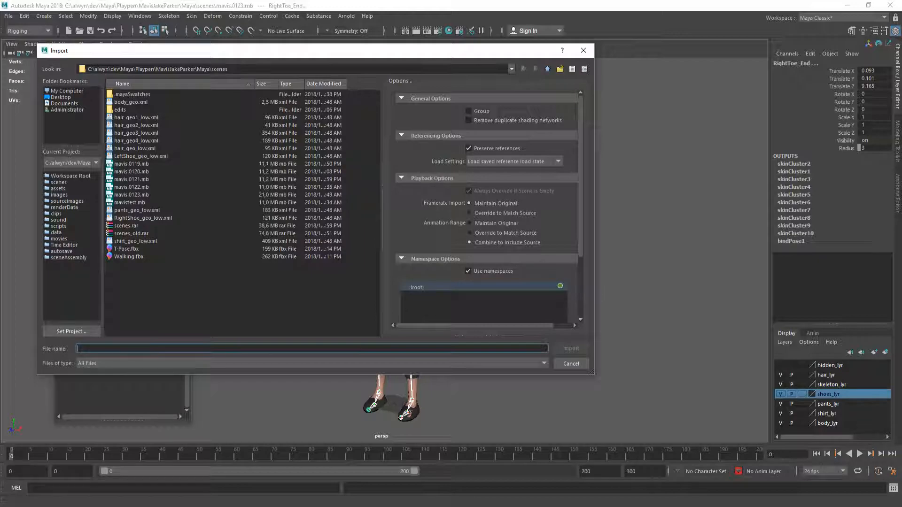
left_click(545, 69)
double_click(122, 125)
left_click(138, 102)
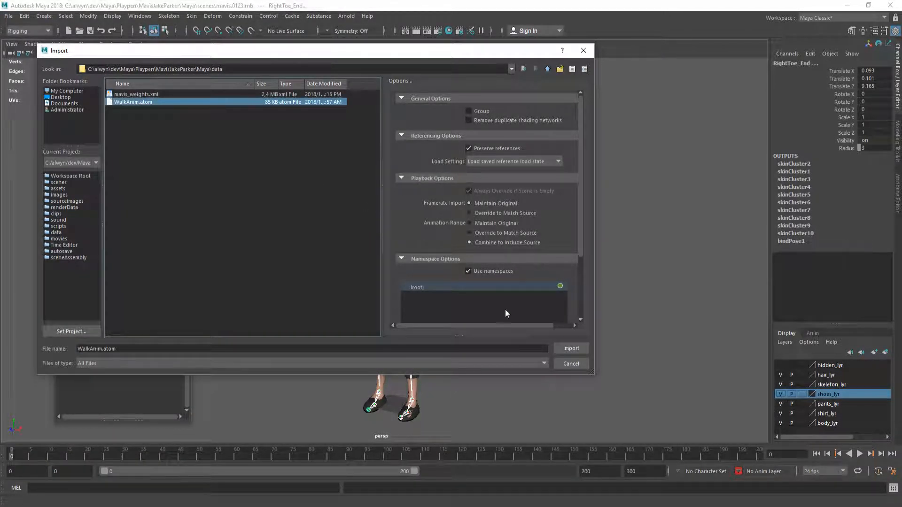
left_click(571, 347)
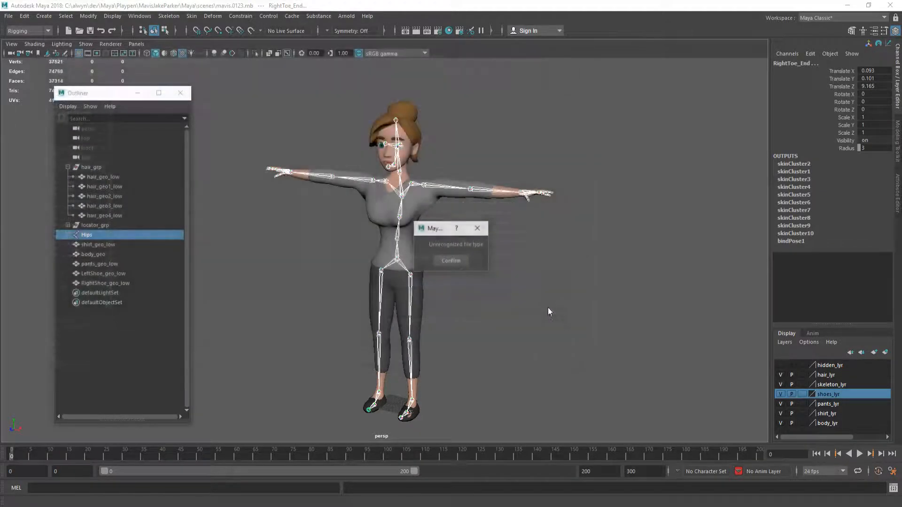
left_click(451, 261)
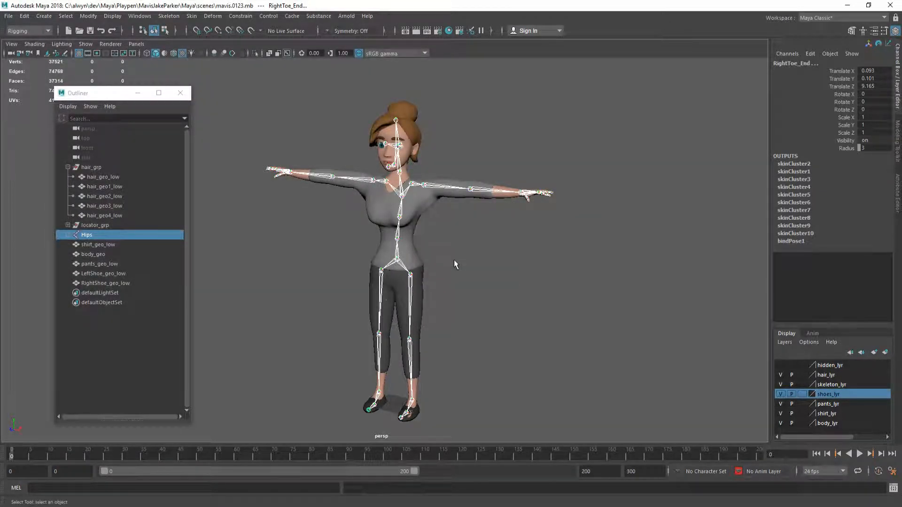
Step: Import the WalkAnim.atom animation onto the selected joints with the ATOM importer, matching by hierarchy, replacing keys and taking the time range from the file
left_click(9, 15)
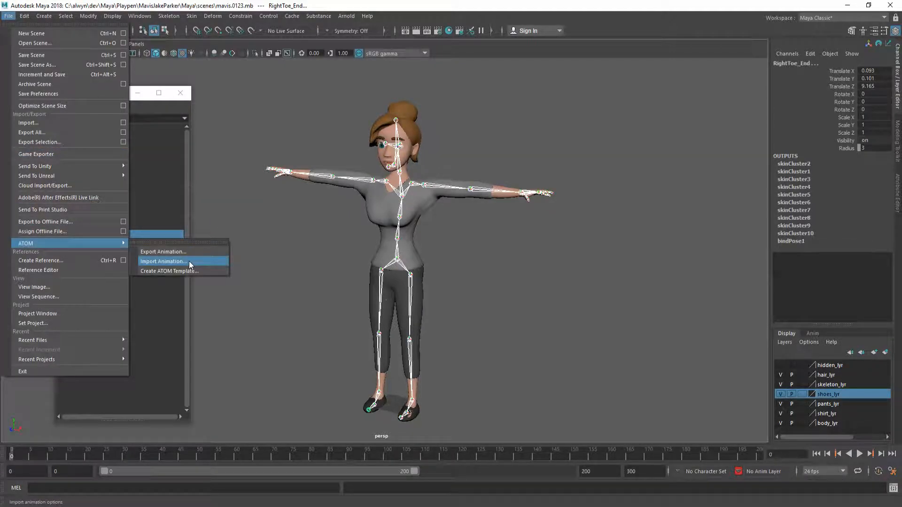
left_click(189, 261)
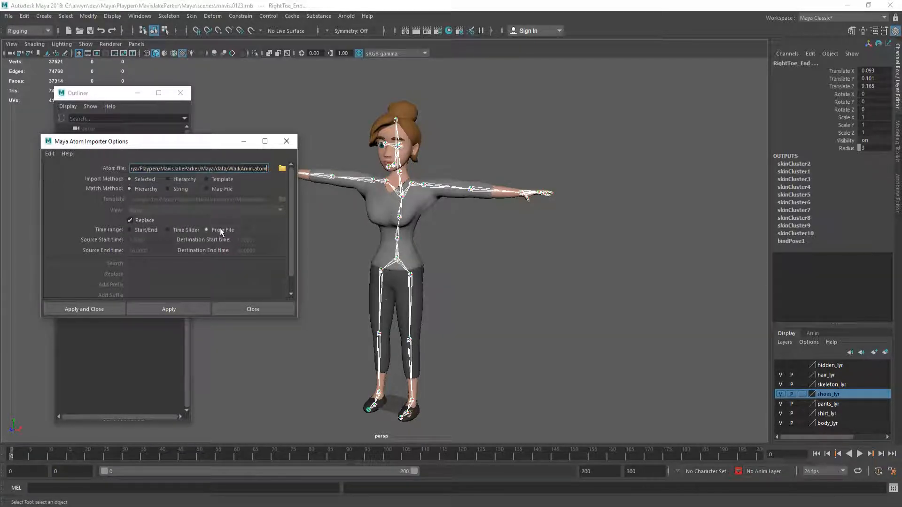
left_click(175, 311)
left_click(254, 310)
Step: Break the connections on the Head joint's three rotation channels and set Rotate X, Y and Z to 0
left_click_drag(498, 273, 464, 272, "alt")
left_click_drag(373, 136, 661, 225, "alt")
left_click(384, 155)
left_click_drag(853, 96, 850, 111)
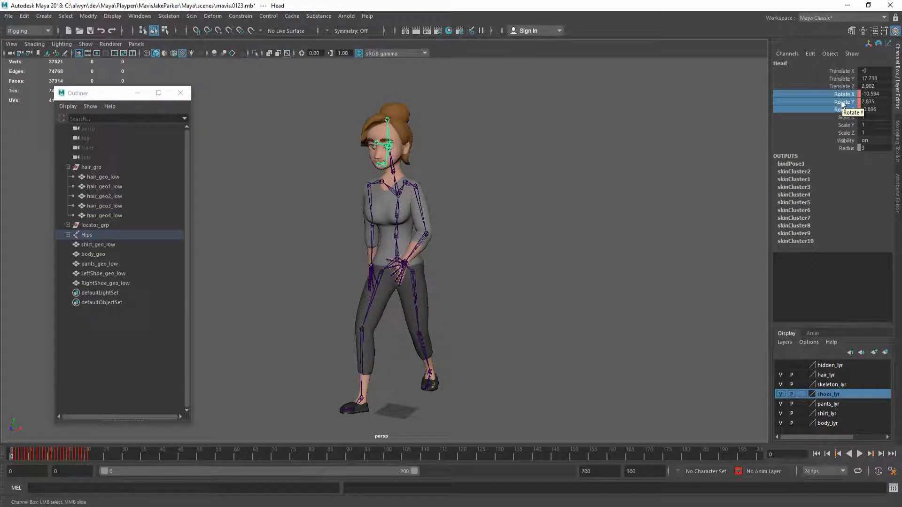
right_click(842, 104)
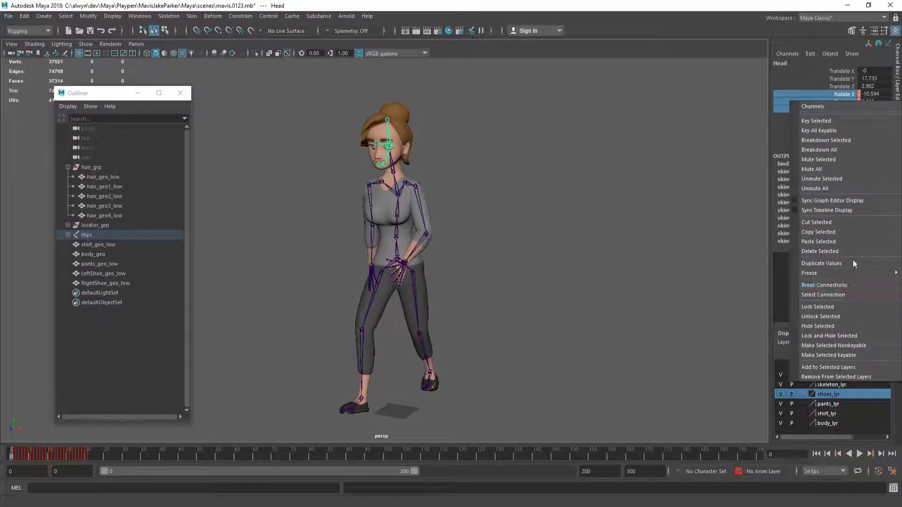
left_click(831, 286)
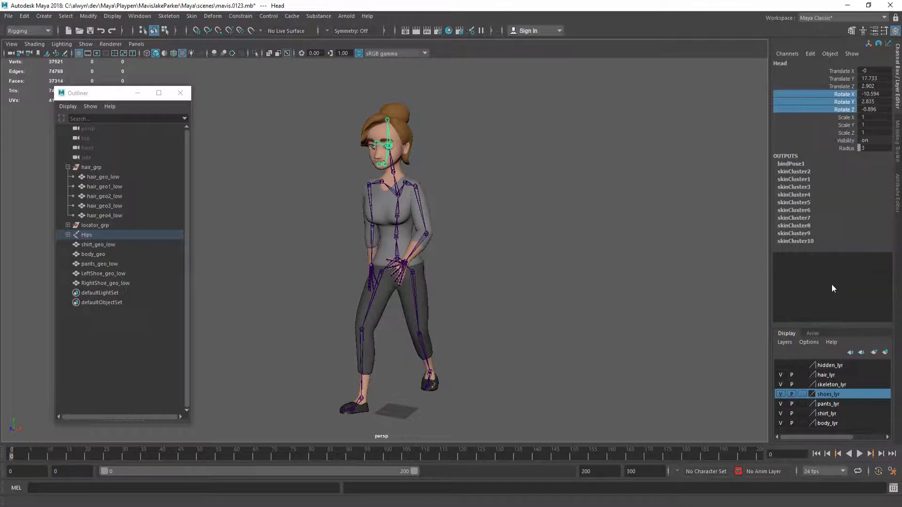
left_click_drag(873, 94, 874, 110)
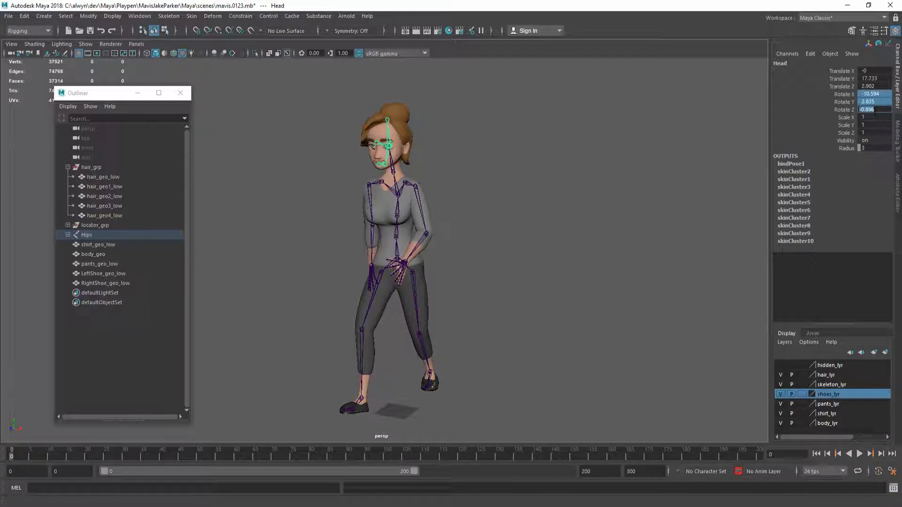
type("0")
key("Return")
left_click_drag(527, 176, 495, 207, "alt")
left_click(536, 187)
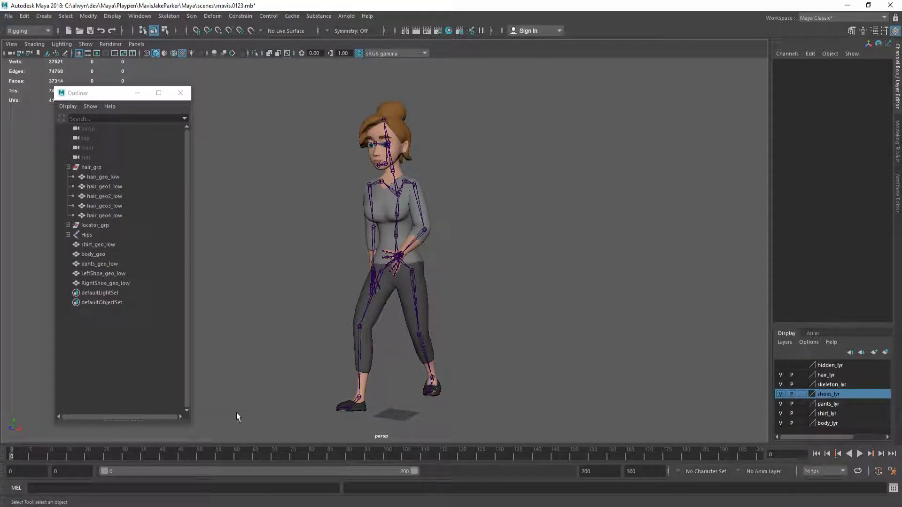
Step: Select the Hips hierarchy to show its keys and set both the playback end and animation end to frame 21
left_click(609, 470)
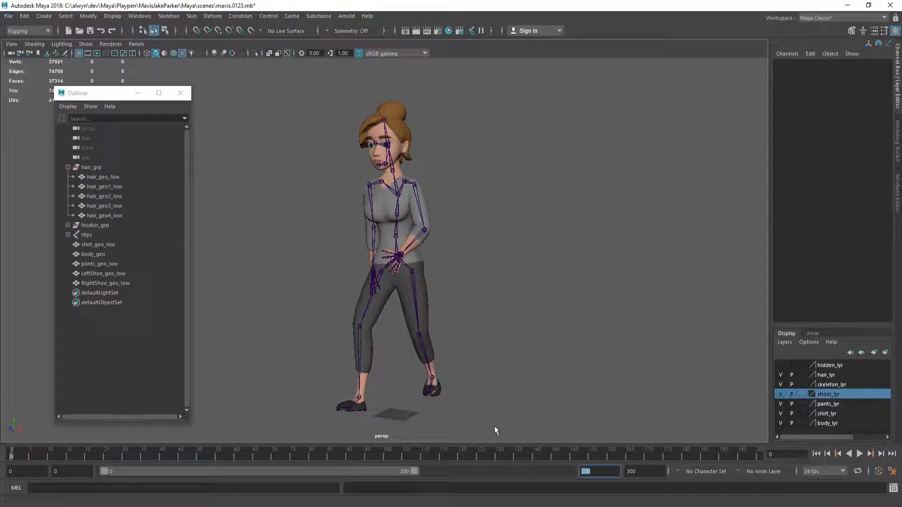
left_click(395, 238)
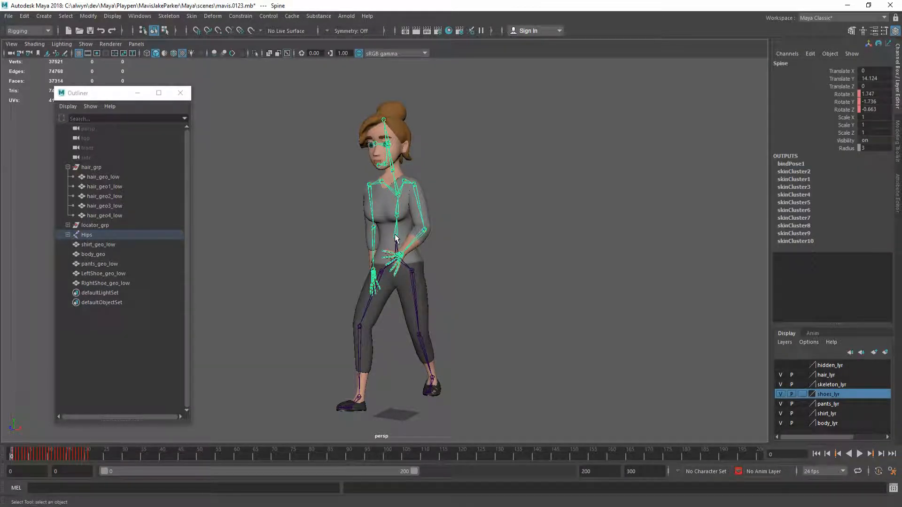
left_click_drag(317, 267, 325, 269, "alt")
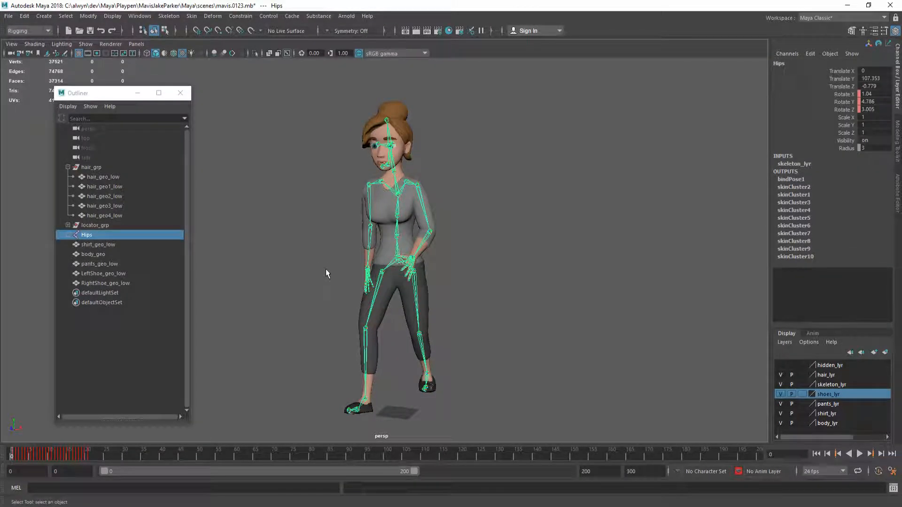
key("ctrl+z")
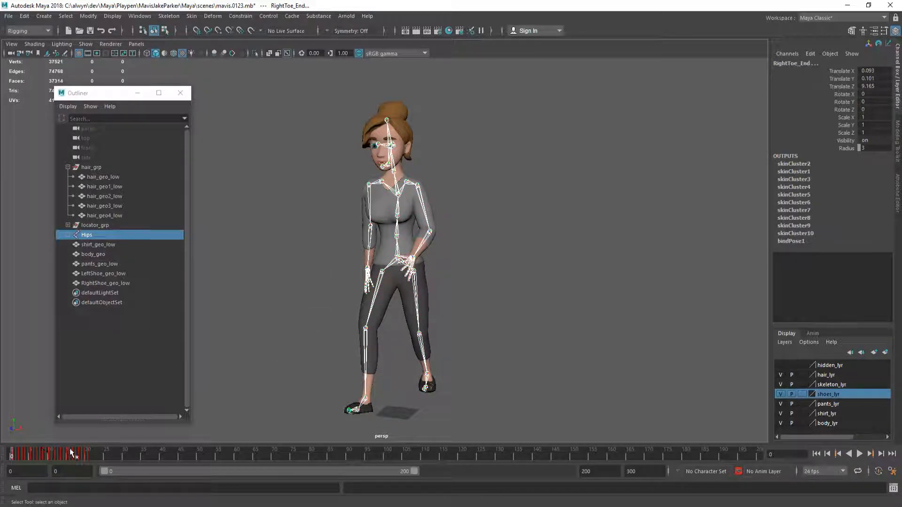
type("21")
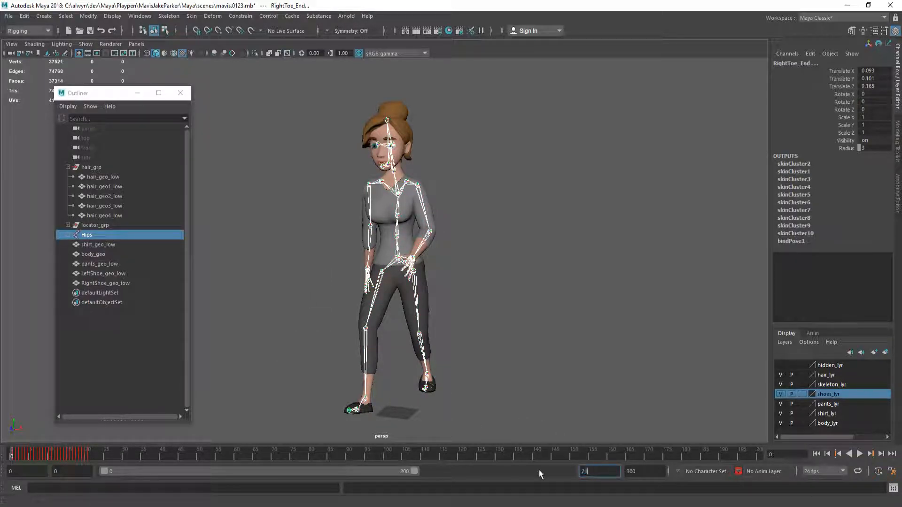
key("Tab")
type("21")
key("Return")
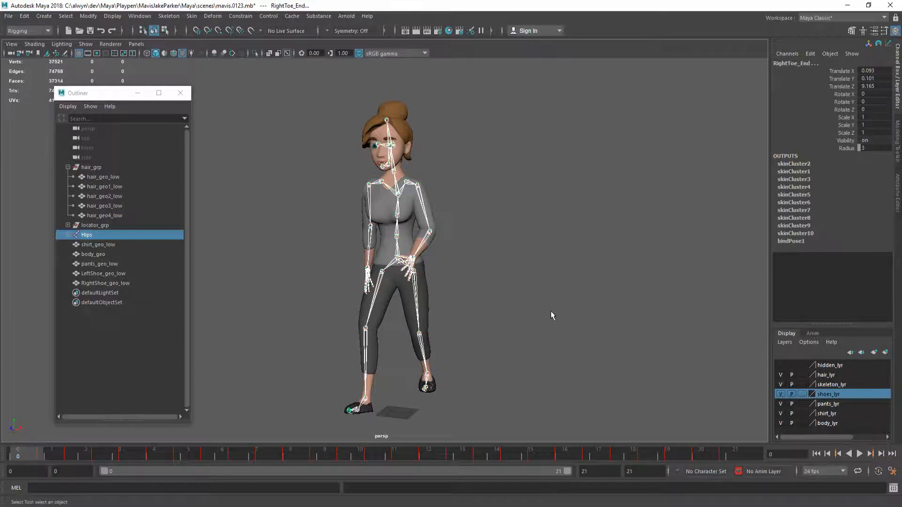
Step: Clear the selection and save the Time Slider preferences with the maximum playback speed at 24 fps x 0.5
left_click(551, 312)
mouse_move(533, 300)
left_mouse_down("alt")
mouse_move(470, 299)
mouse_move(525, 302)
left_mouse_up("alt")
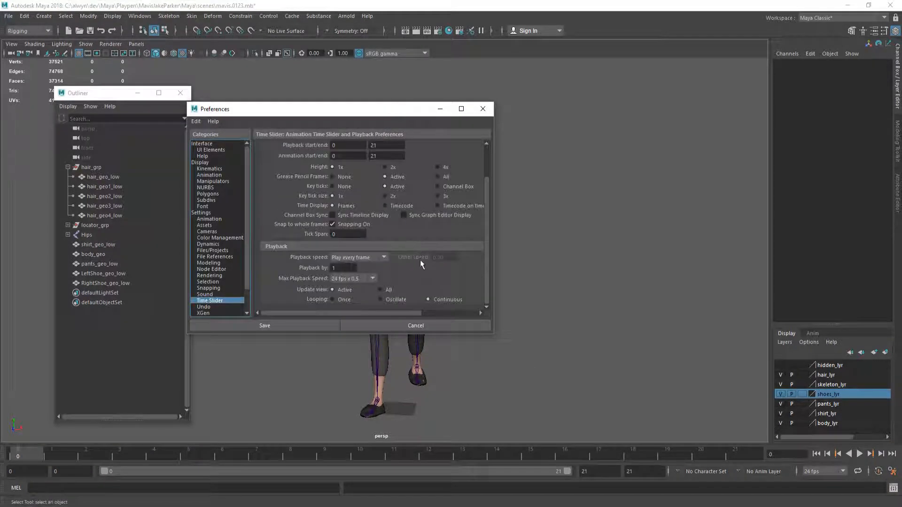
left_click(274, 327)
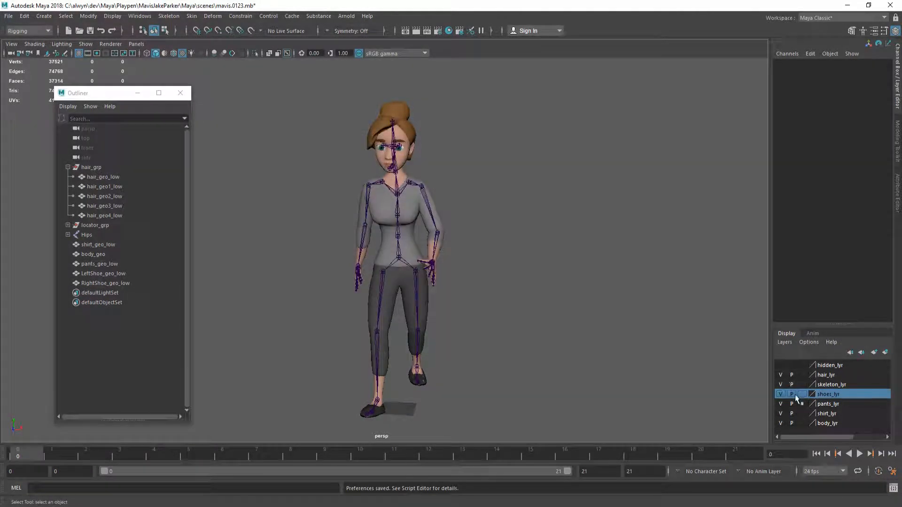
Step: Play the walk animation and inspect the character's deformation from the front and the side
left_click(859, 453)
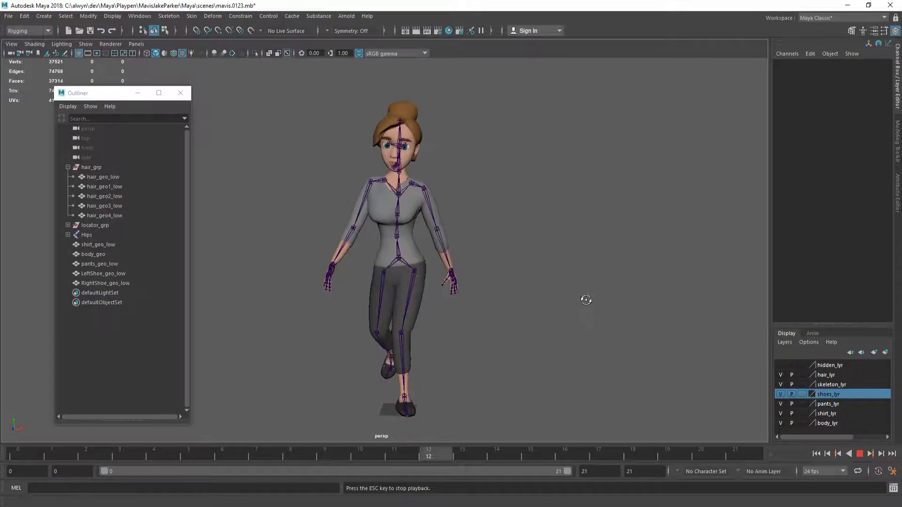
left_click_drag(588, 302, 543, 289, "alt")
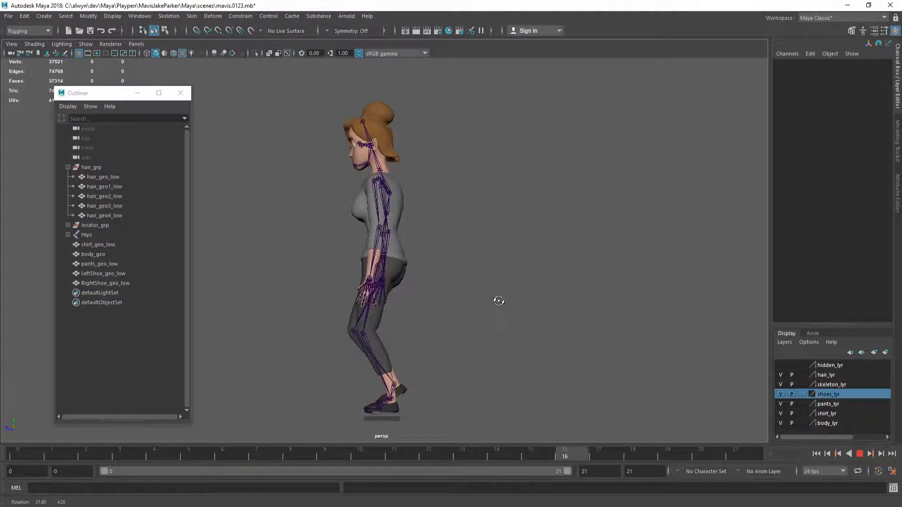
left_click_drag(489, 305, 618, 324, "alt")
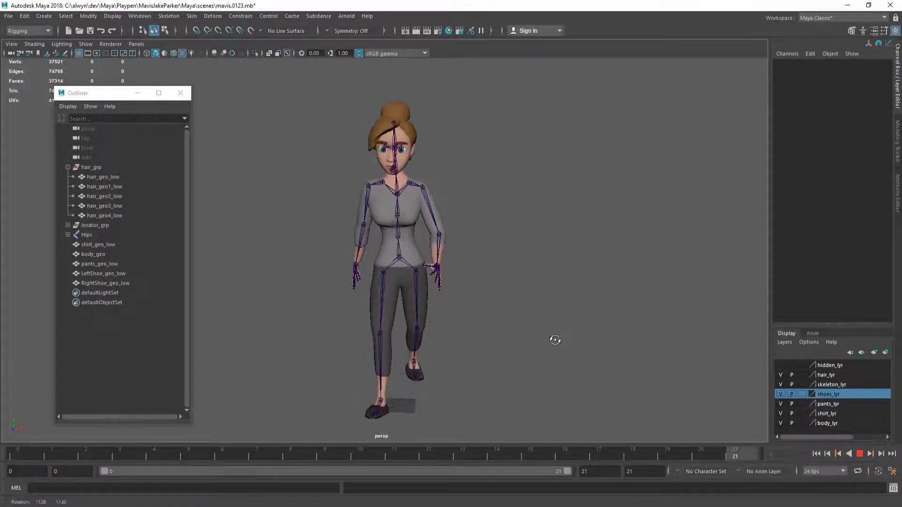
left_click_drag(551, 339, 535, 330, "alt")
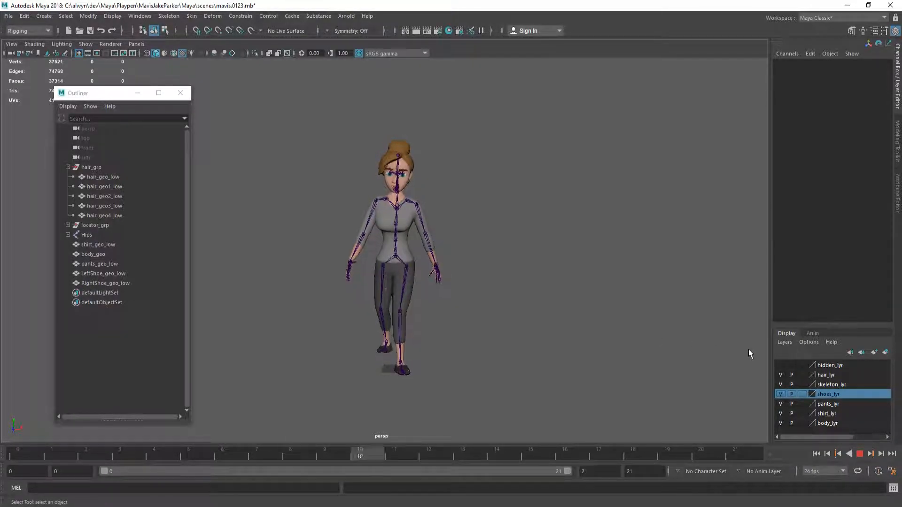
Step: Close the Outliner, hide the skeleton_lyr layer and examine the walking meshes from several sides
left_click(180, 93)
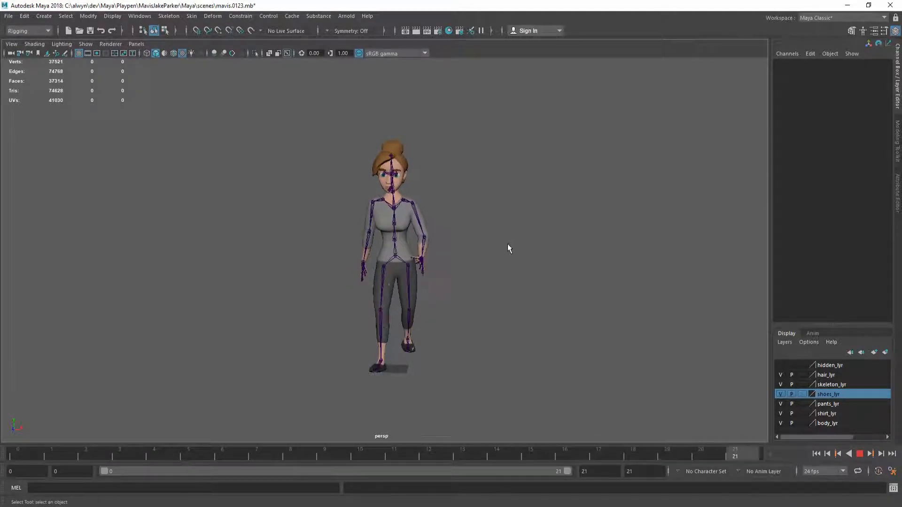
left_click(780, 384)
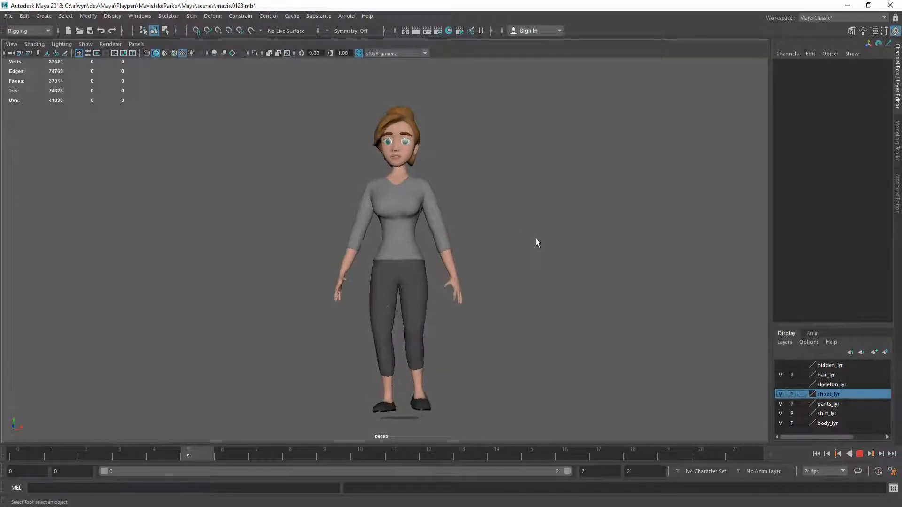
mouse_move(535, 238)
left_mouse_down("alt")
mouse_move(526, 235)
mouse_move(530, 250)
left_mouse_up("alt")
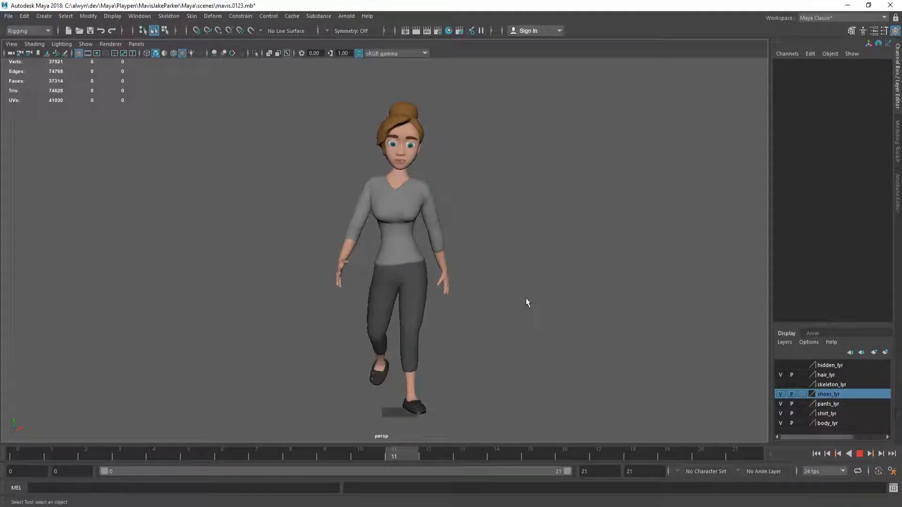
left_click_drag(599, 289, 499, 286, "alt")
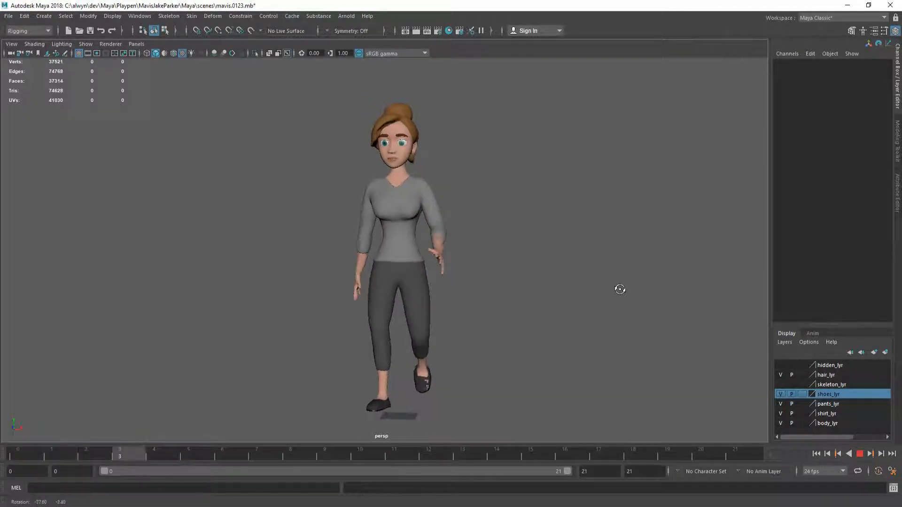
left_click_drag(610, 288, 516, 304, "alt")
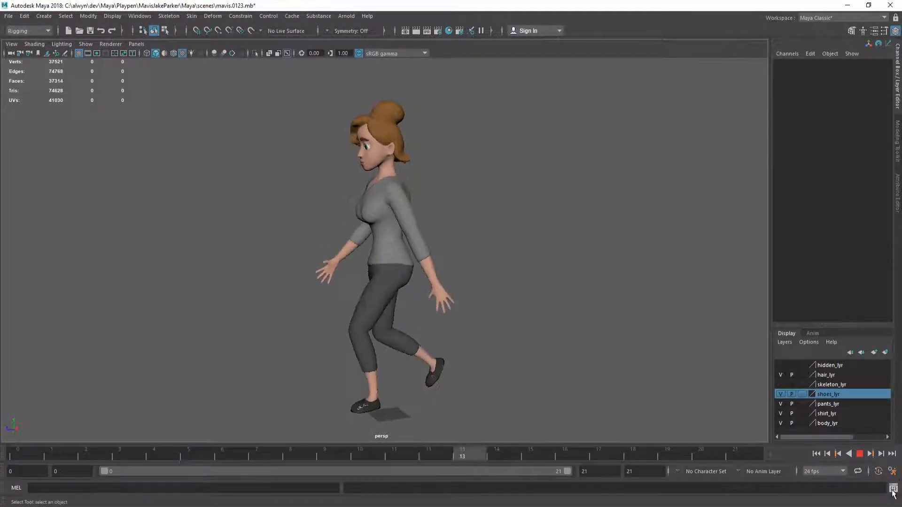
Step: Stop the playback and change the maximum playback speed in the Time Slider preferences
left_click(861, 455)
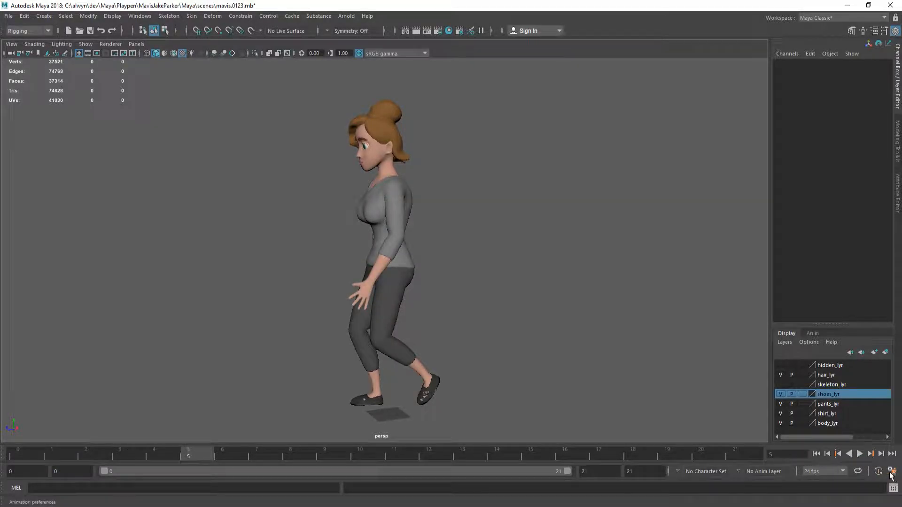
left_click(891, 471)
scroll(357, 282, "down", 3)
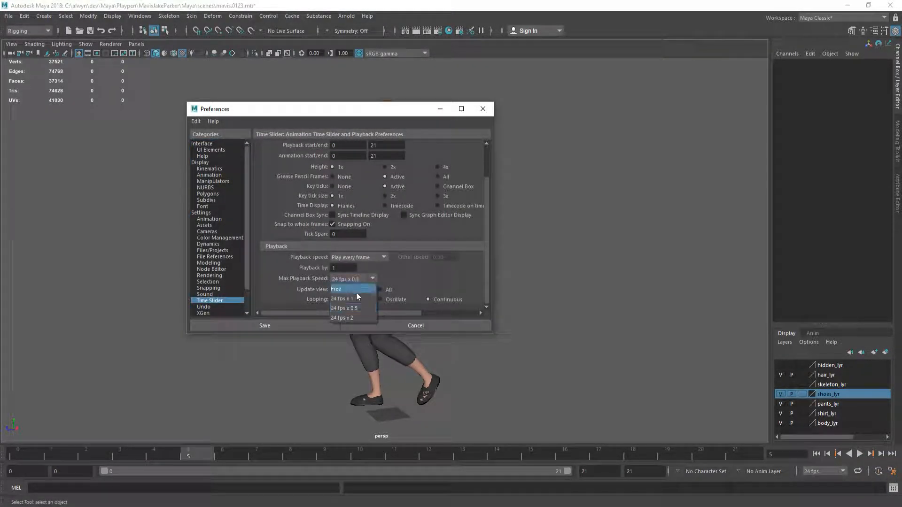
Step: Replay the walk to examine the meshes from the side and front, and show the skeleton_lyr layer again
left_click(859, 454)
left_click_drag(583, 285, 539, 295, "alt")
scroll(537, 296, "up", 3)
mouse_move(593, 292)
left_mouse_down("alt")
mouse_move(575, 310)
mouse_move(507, 306)
mouse_move(618, 297)
mouse_move(609, 297)
left_mouse_up("alt")
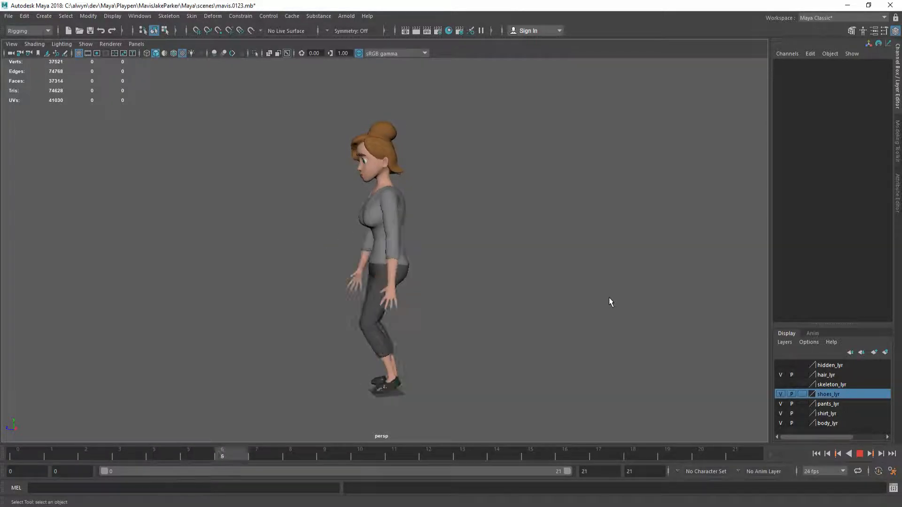
left_click_drag(558, 302, 660, 298, "alt")
left_click(780, 384)
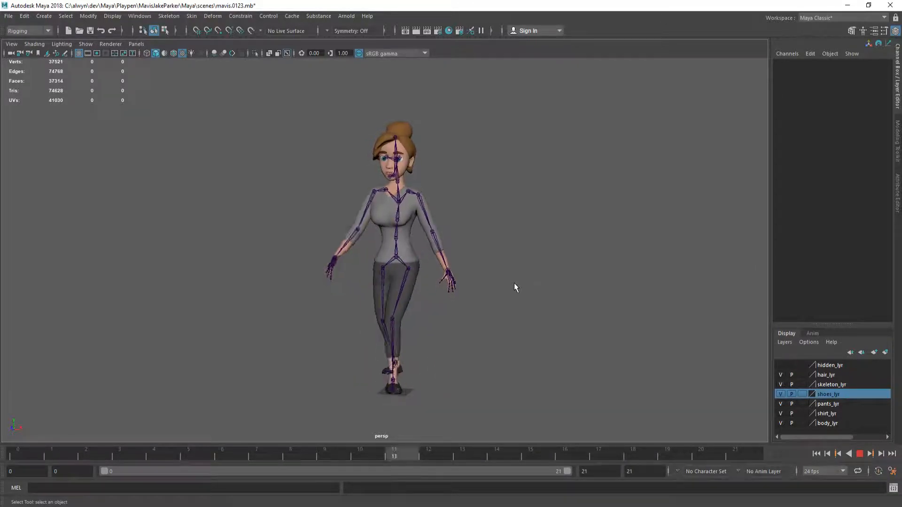
Step: Examine the joint hierarchy under Hips in the Outliner, close it and stop the walk playback
key("shift+o")
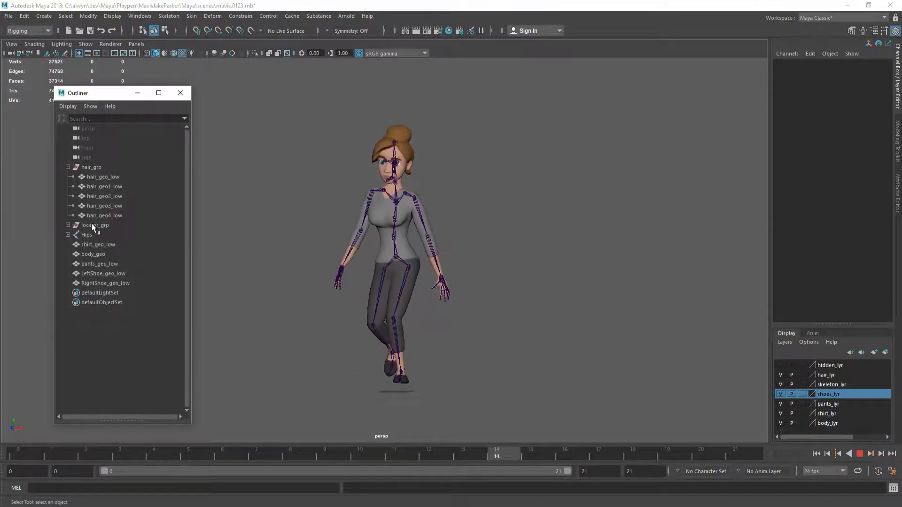
left_click(68, 235, "shift")
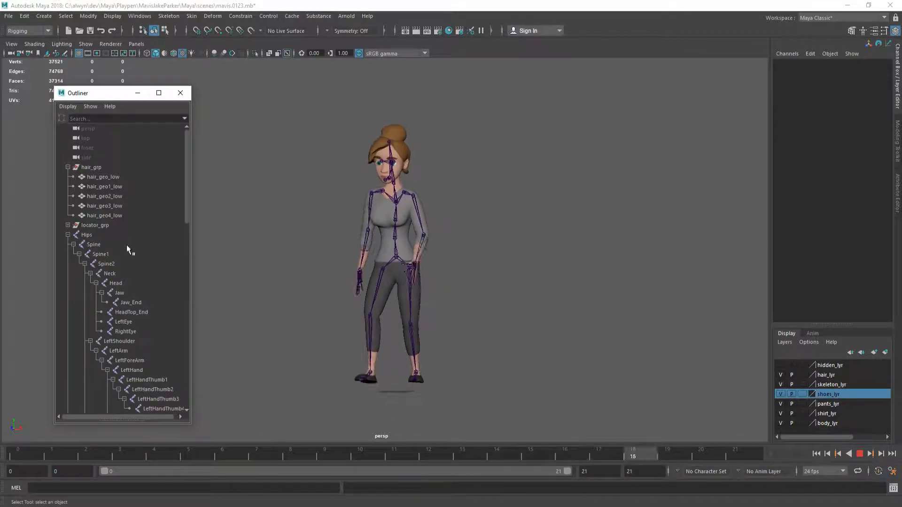
scroll(115, 202, "down", 3)
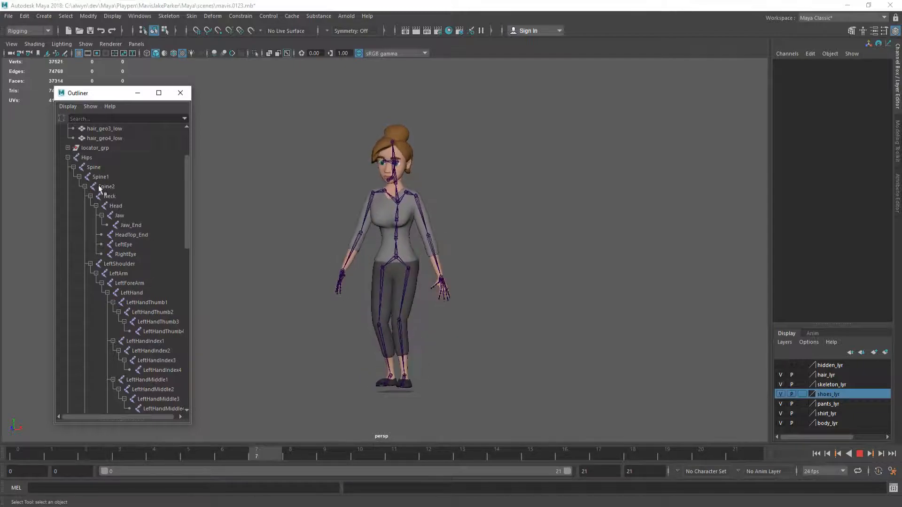
left_click(182, 94)
mouse_move(520, 280)
left_mouse_down("alt")
mouse_move(566, 280)
mouse_move(528, 283)
left_mouse_up("alt")
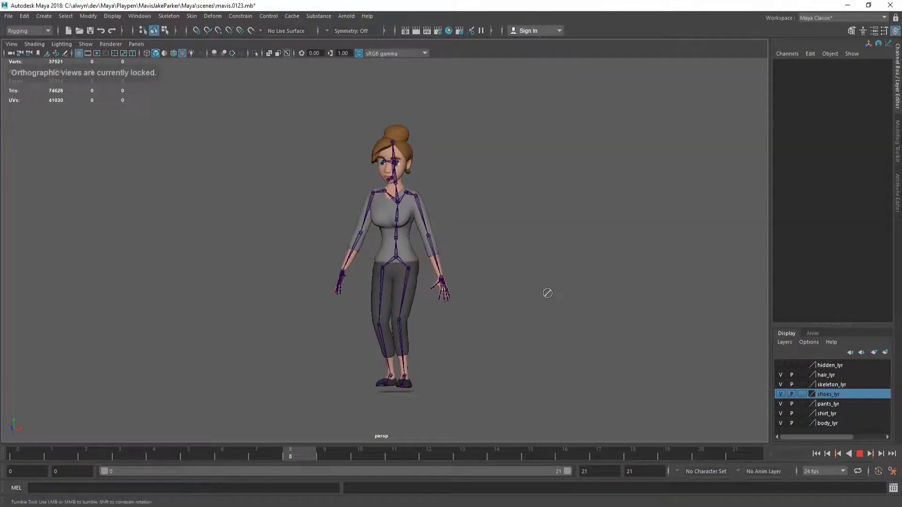
left_click(860, 455)
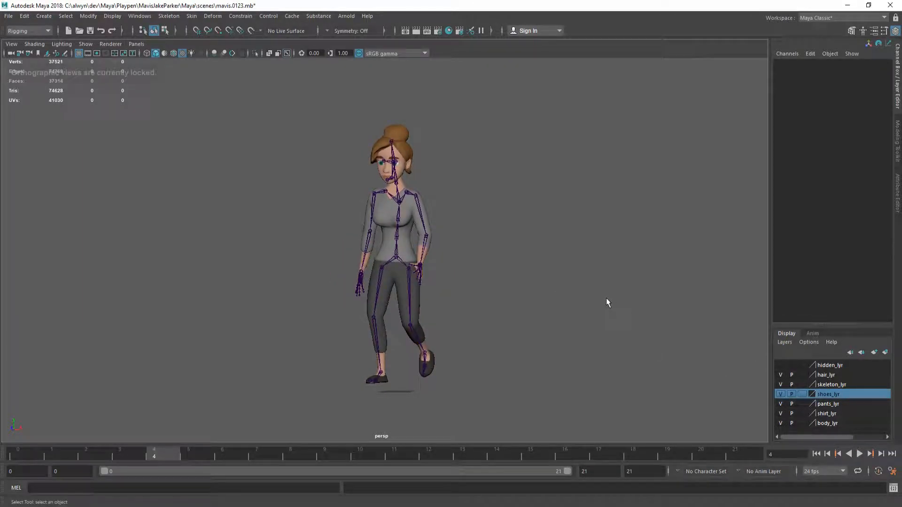
Step: Replace the locked front view with a newly created perspective camera
key("space")
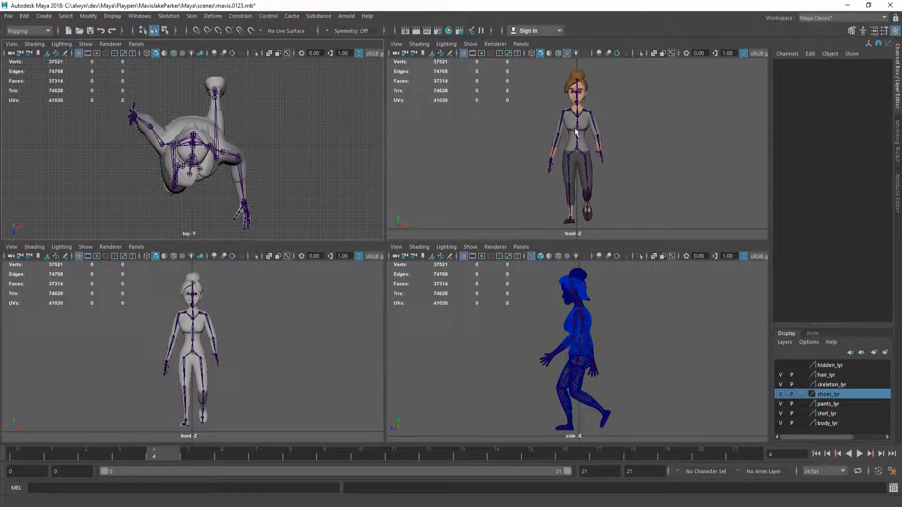
key("space")
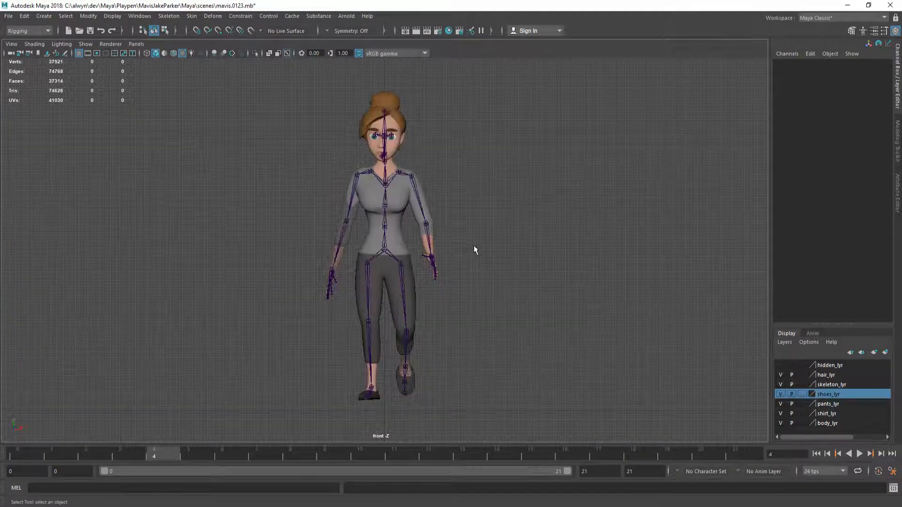
key("space")
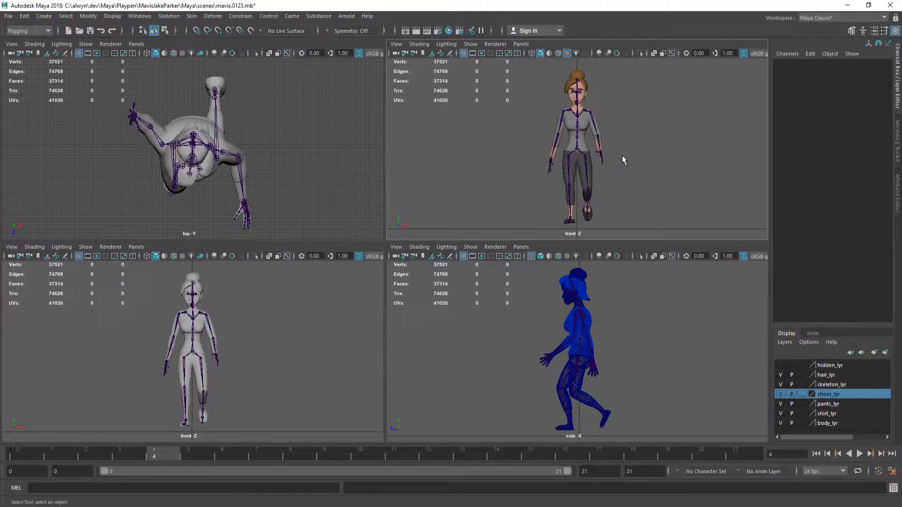
key("space")
key("space")
key("space")
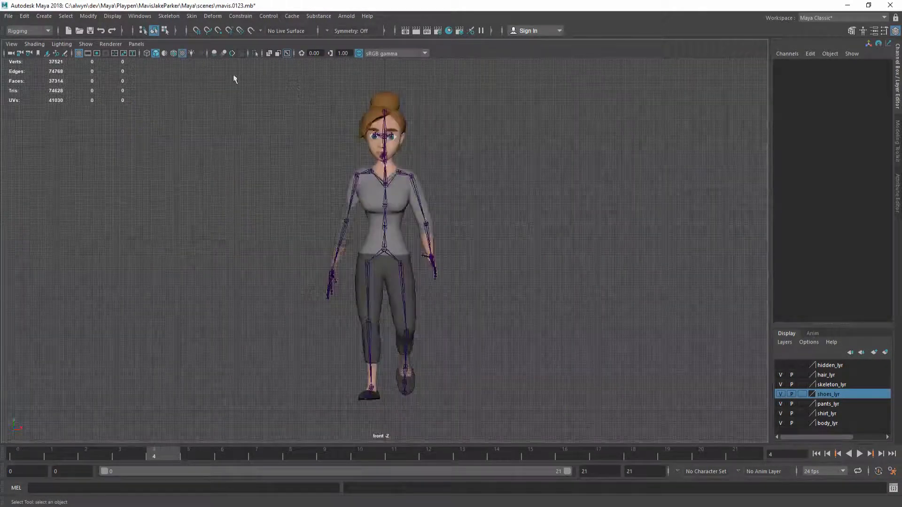
left_click(133, 44)
mouse_move(187, 54)
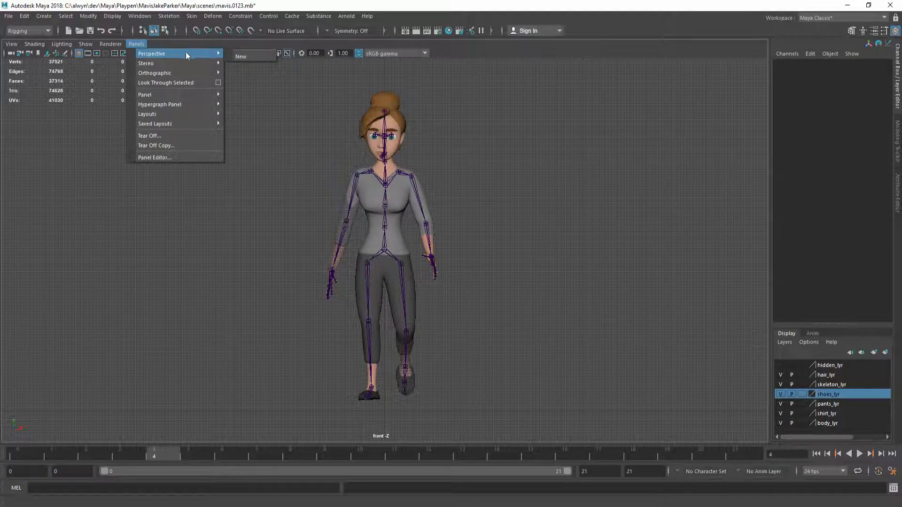
left_click(250, 56)
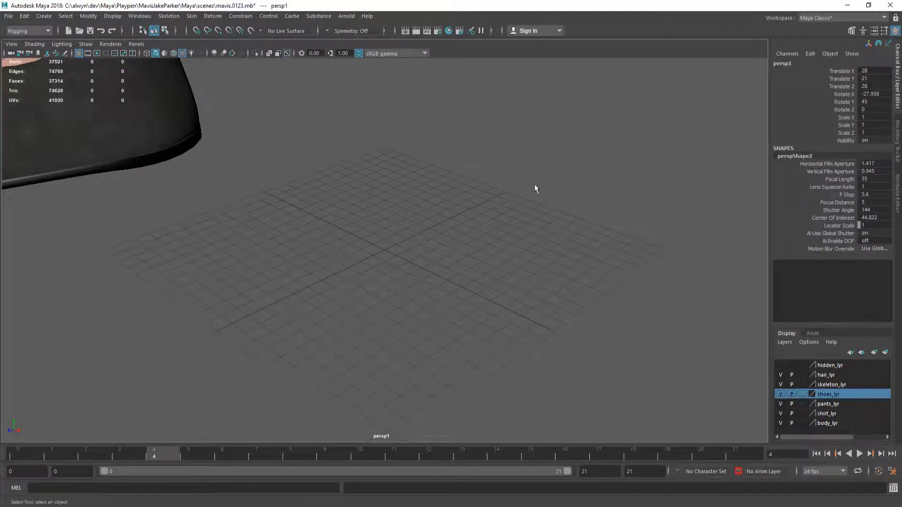
Step: Frame the whole character in the new perspective view and play the walk to examine it from the front and side
key("space")
scroll(417, 188, "down", 5)
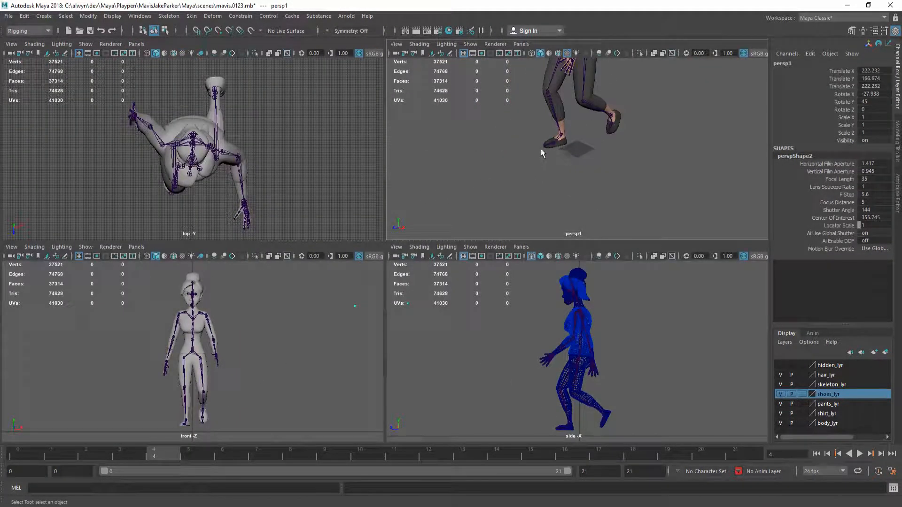
key("space")
middle_click_drag(451, 166, 443, 242, "alt")
scroll(442, 242, "down", 3)
left_click_drag(421, 192, 460, 182, "alt")
middle_click_drag(465, 169, 470, 220, "alt")
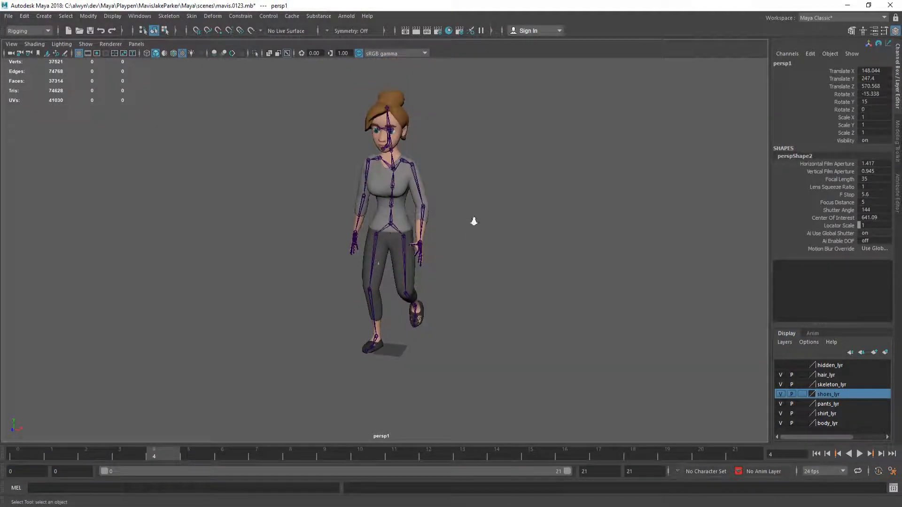
scroll(470, 221, "down", 1)
left_click_drag(474, 215, 457, 215, "alt")
scroll(457, 215, "up", 1)
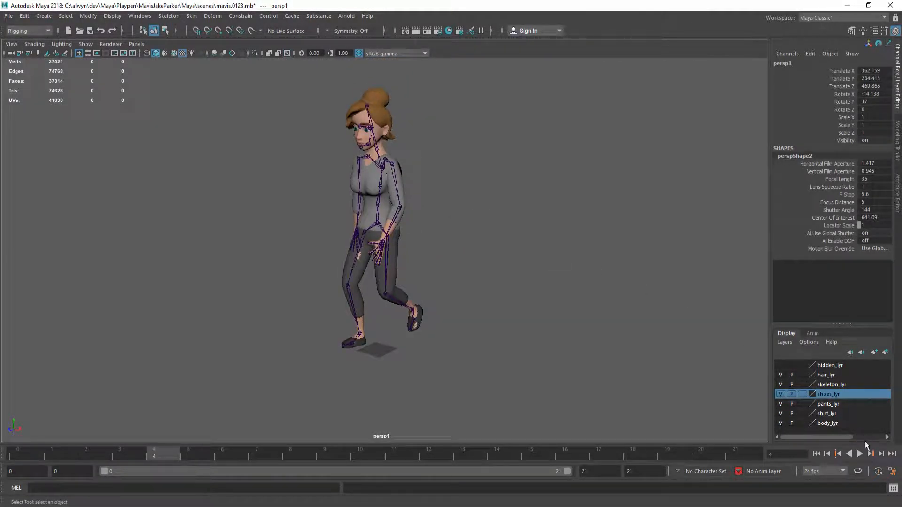
left_click(860, 453)
mouse_move(497, 235)
left_mouse_down("alt")
mouse_move(539, 235)
mouse_move(462, 235)
mouse_move(483, 238)
left_mouse_up("alt")
left_click(859, 454)
mouse_move(514, 286)
left_mouse_down("alt")
mouse_move(540, 280)
mouse_move(526, 284)
left_mouse_up("alt")
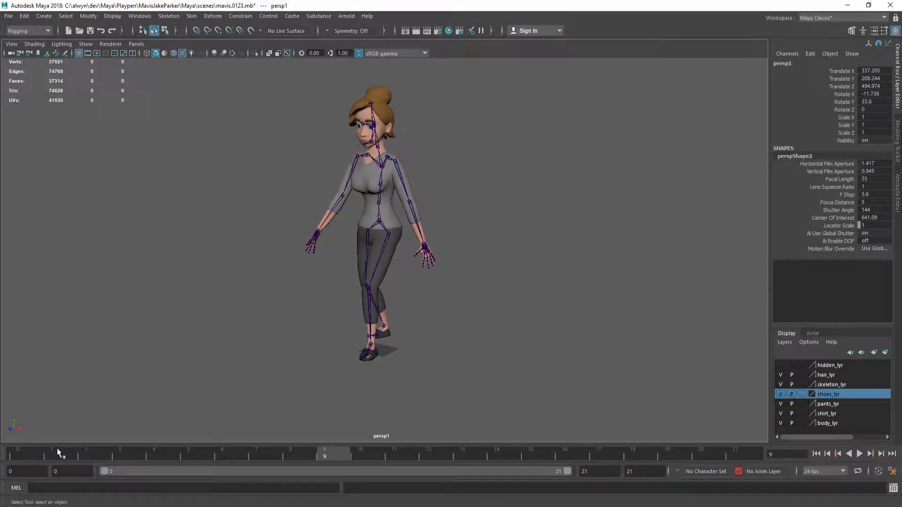
Step: Go to frame 0 and select all joints of the character's skeleton
left_click(18, 453)
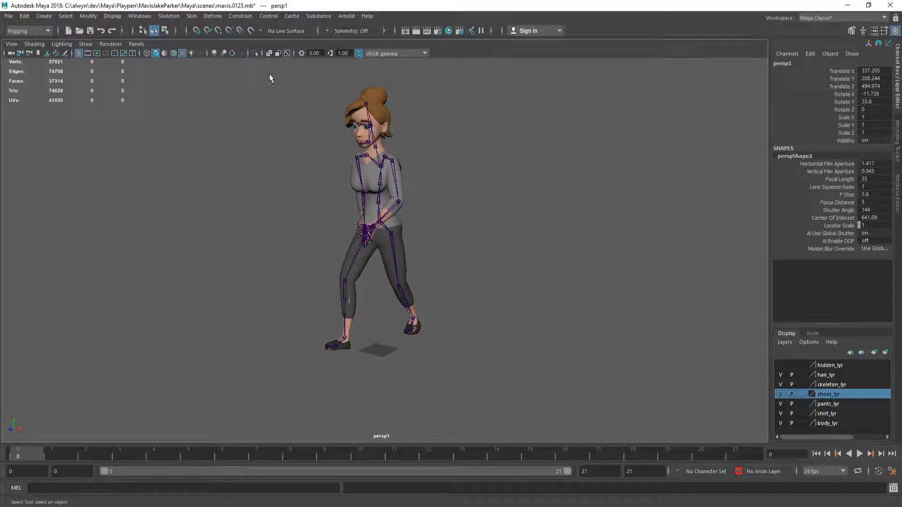
left_click_drag(387, 194, 469, 218, "alt")
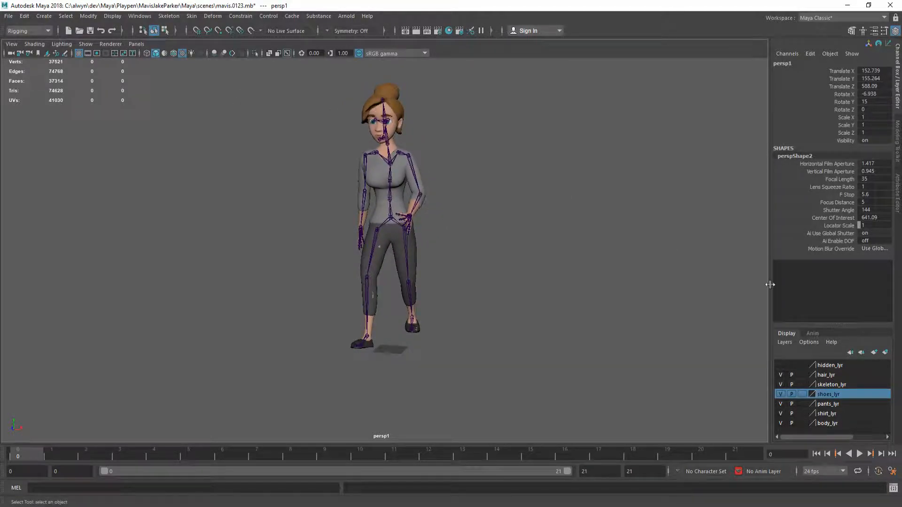
left_click(813, 333)
left_click_drag(648, 227, 549, 228, "alt")
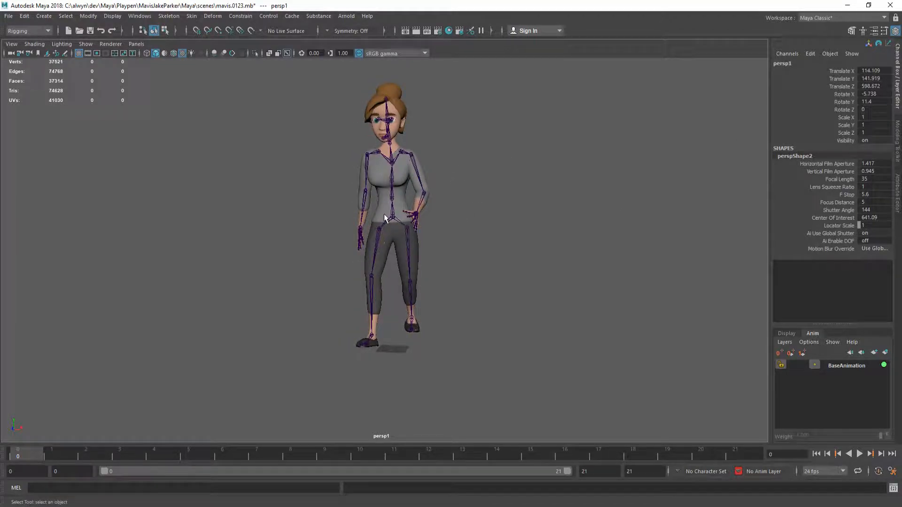
left_click(394, 217)
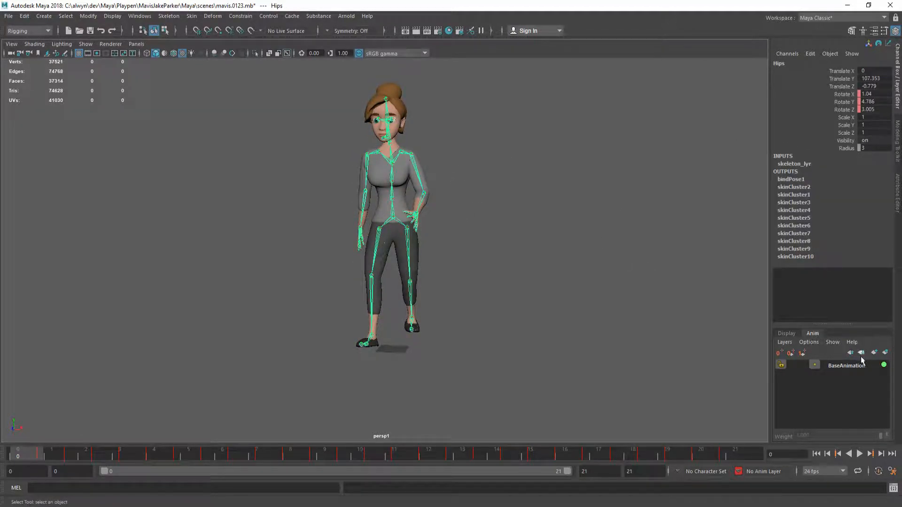
left_click_drag(505, 251, 476, 256, "alt")
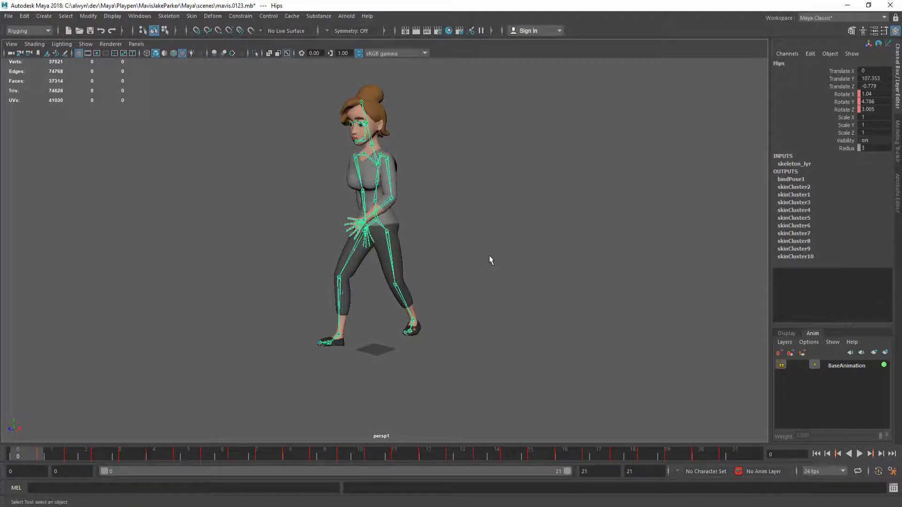
key("ctrl+z")
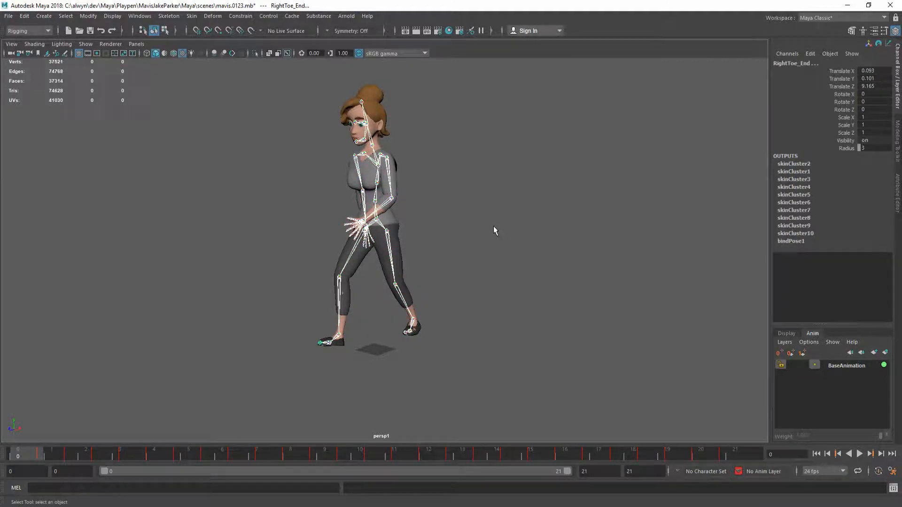
Step: Break the connections on Rotate X, Y and Z of all selected joints, set the rotations to 0 and deselect them
left_click_drag(846, 95, 844, 110)
right_click(844, 110)
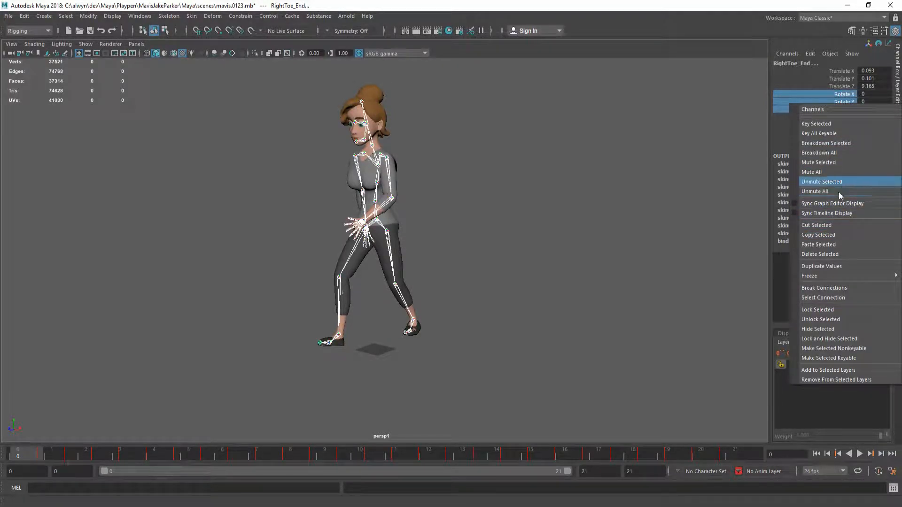
left_click(828, 288)
left_click_drag(875, 95, 874, 108)
type("0")
key("Return")
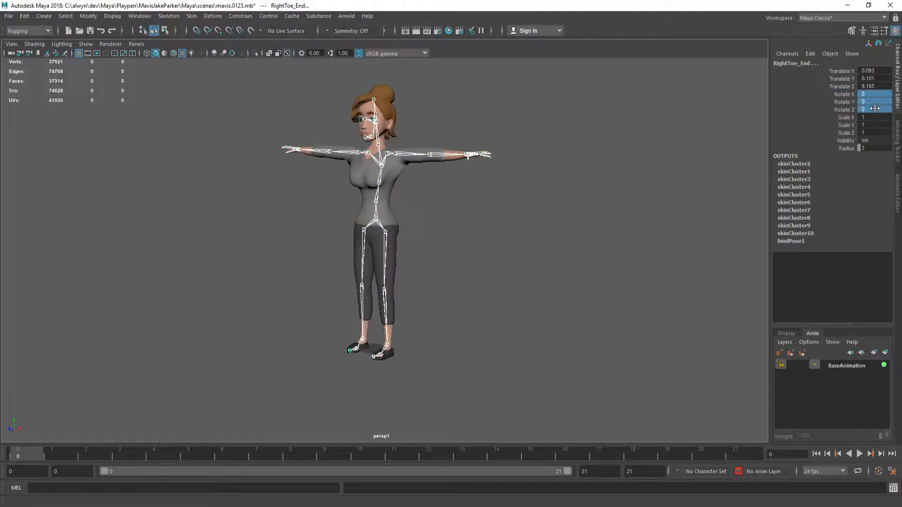
left_click_drag(407, 268, 452, 269, "alt")
left_click(476, 240)
middle_click_drag(477, 239, 446, 250, "alt")
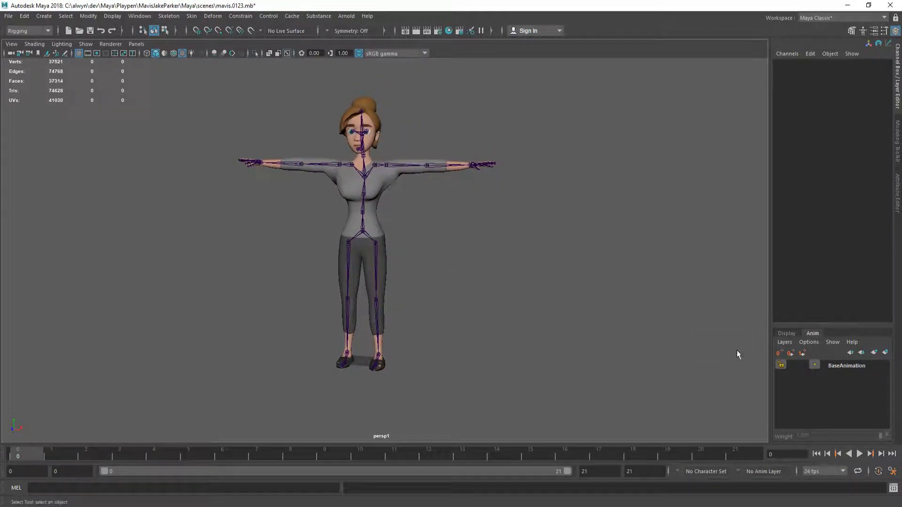
Step: Inspect the T-pose at frame 0 in the perspective view and save the scene
mouse_move(49, 448)
left_mouse_down()
mouse_move(108, 453)
mouse_move(10, 452)
left_mouse_up()
left_click_drag(483, 227, 244, 230, "alt")
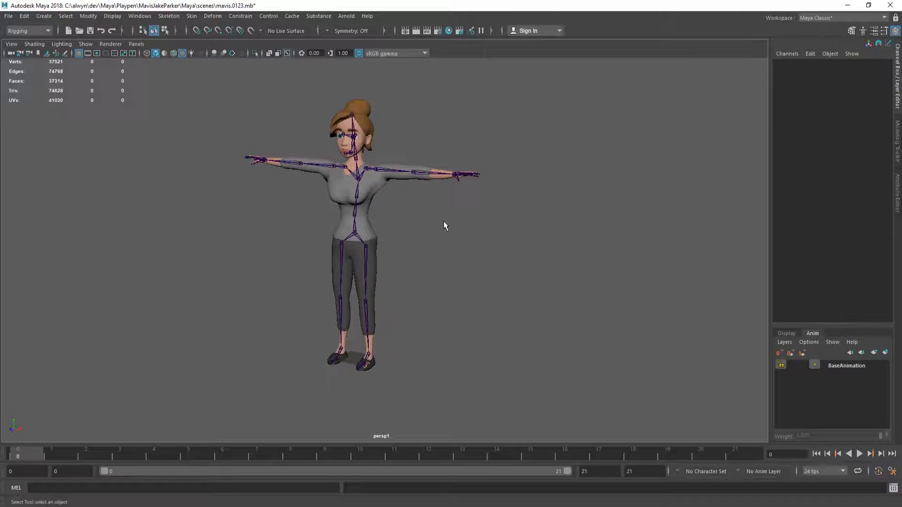
key("ctrl+s")
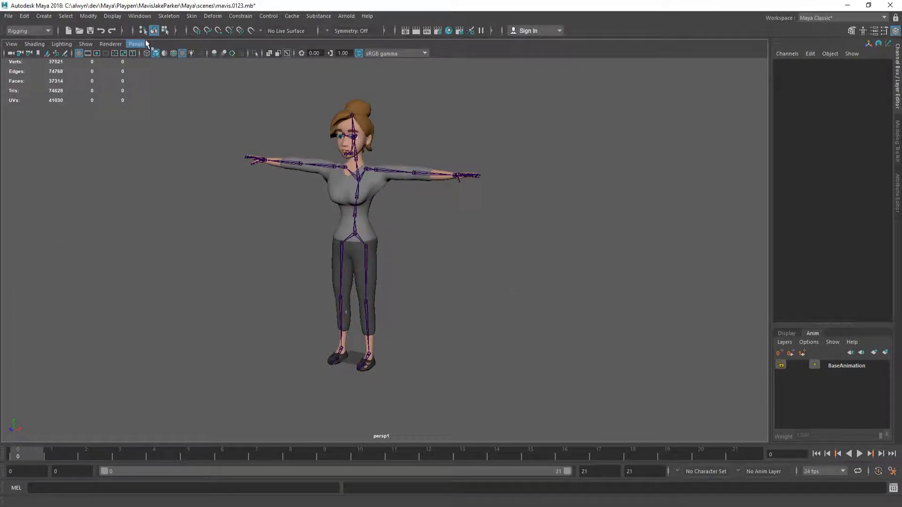
left_click(145, 43)
mouse_move(176, 52)
left_click(241, 54)
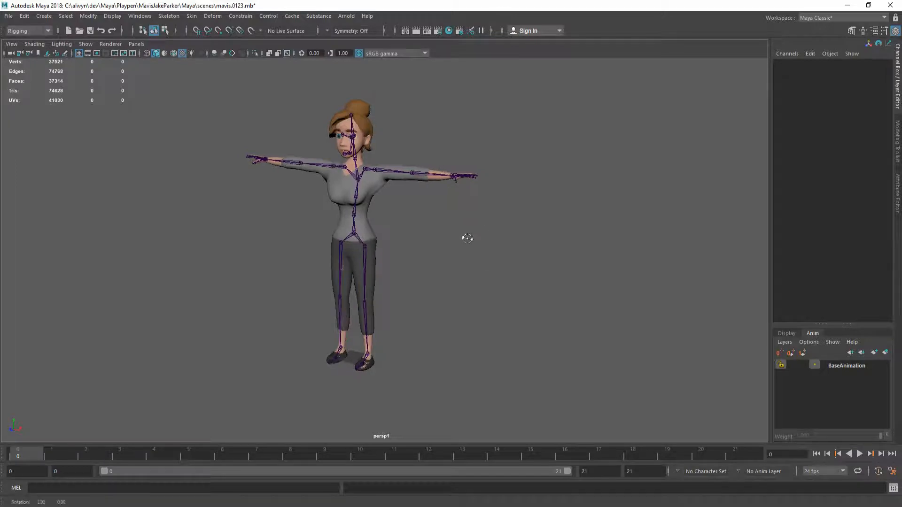
key("ctrl+s")
mouse_move(467, 246)
left_mouse_down("alt")
mouse_move(487, 250)
mouse_move(458, 250)
left_mouse_up("alt")
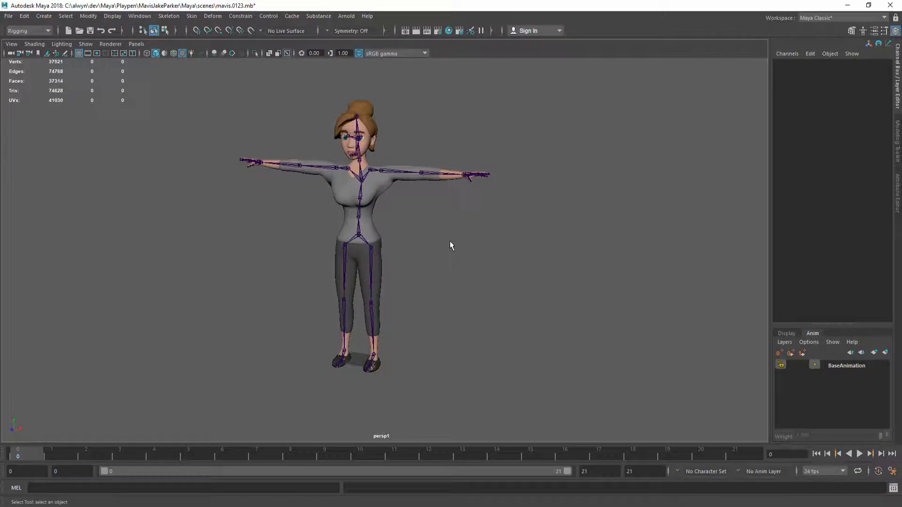
Step: Start a new scene without saving the pending changes and import skinning test.fbx from the Free Test Pack folder
key("ctrl+n")
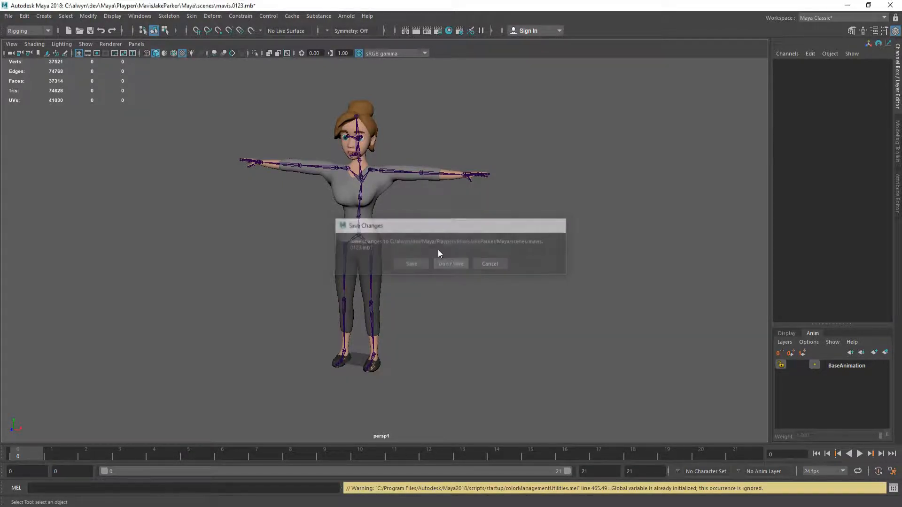
left_click(447, 263)
left_click(9, 16)
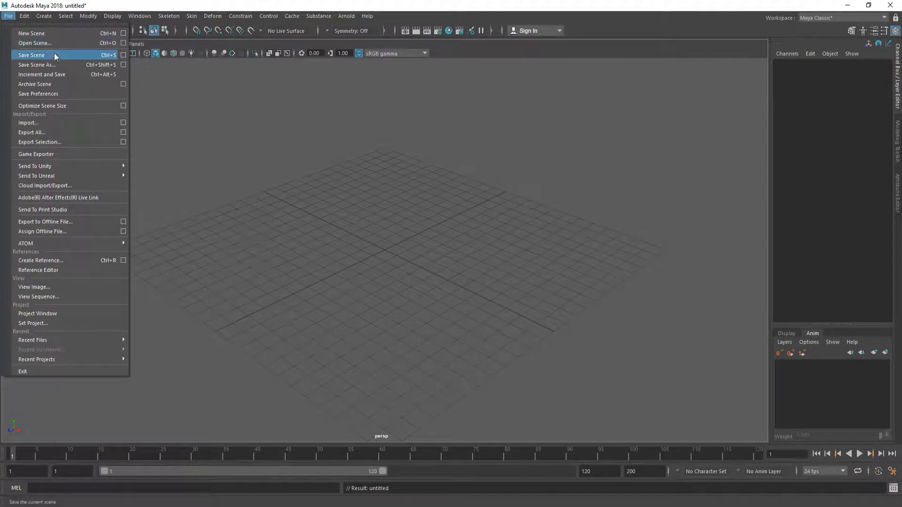
left_click(84, 122)
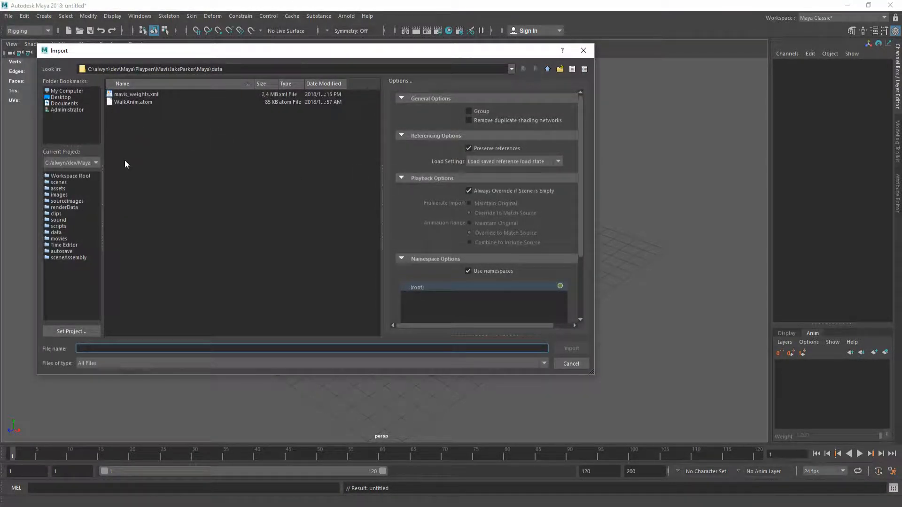
left_click(58, 184)
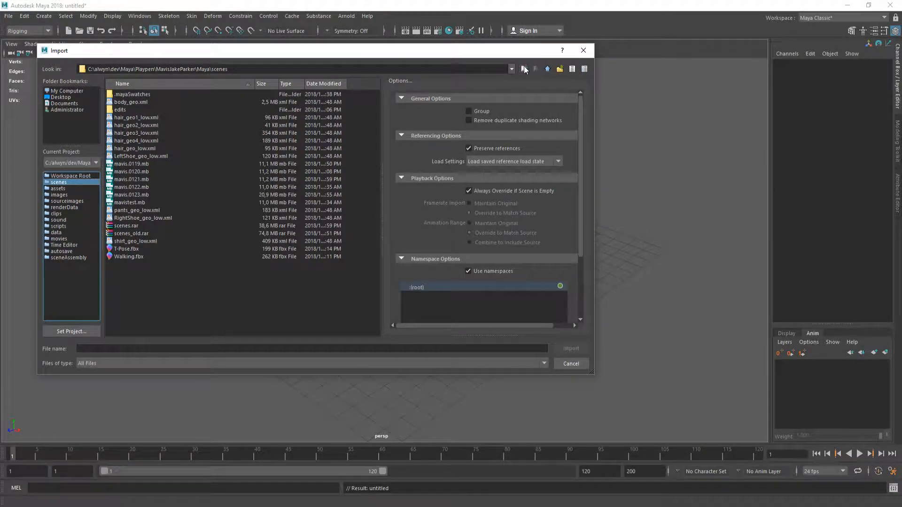
left_click(547, 70)
left_click(548, 70)
left_click(548, 69)
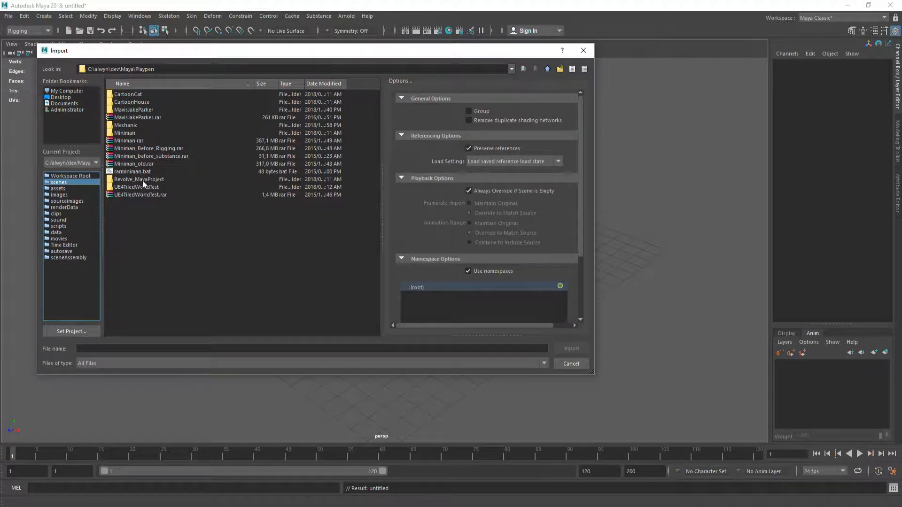
left_click(547, 70)
double_click(138, 153)
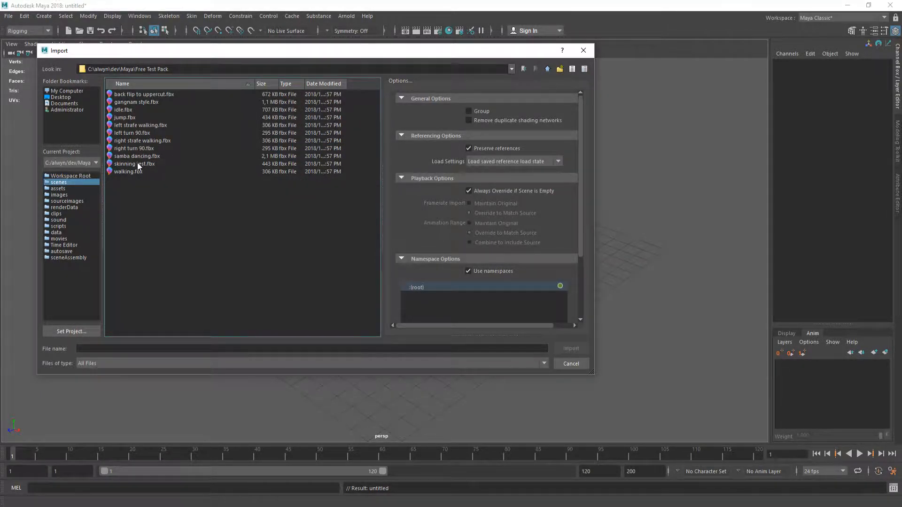
double_click(136, 164)
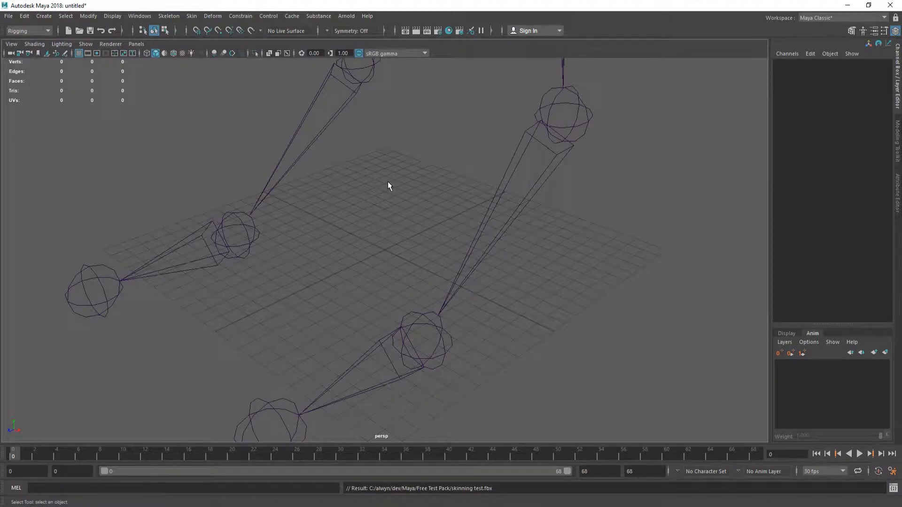
Step: Frame the imported skeleton in the perspective view and play back the skinning test animation
key("a")
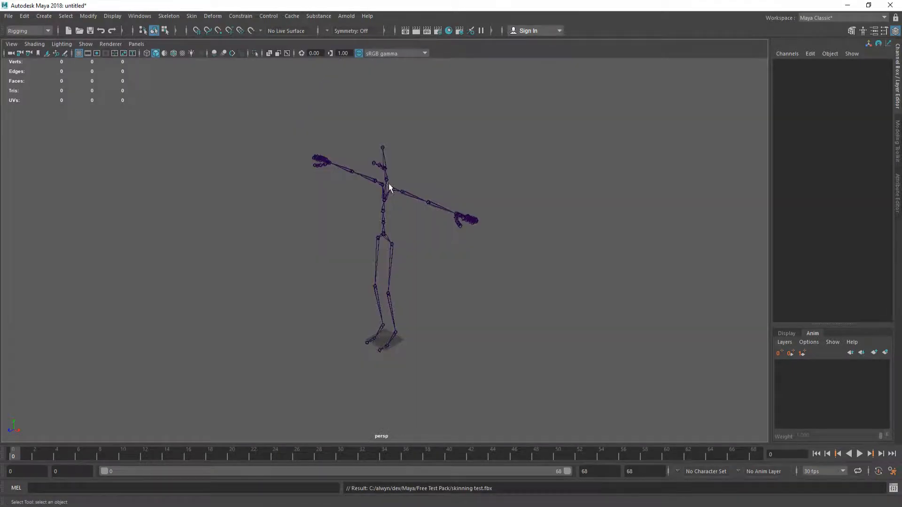
left_click(859, 454)
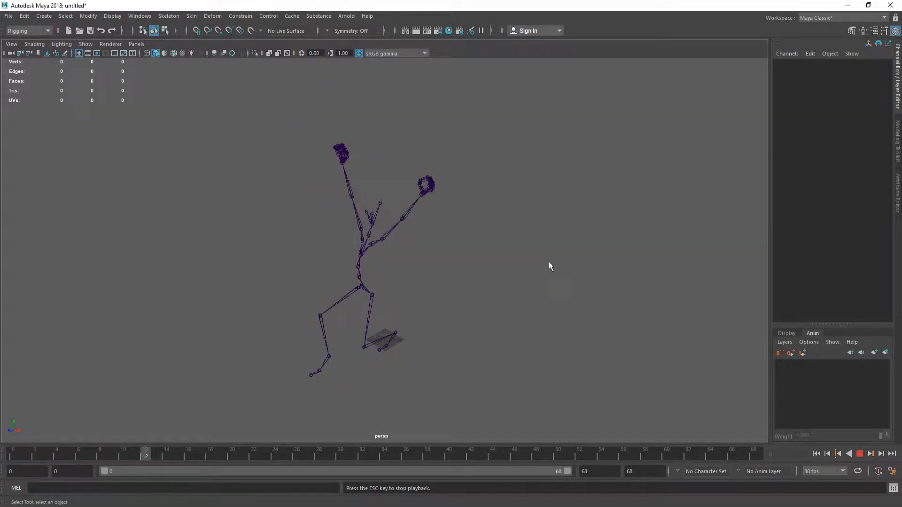
left_click(861, 454)
Step: Change the playback setting in the animation preferences, save it, and replay the animation before returning to frame 0
left_click(892, 472)
scroll(406, 289, "down", 3)
left_click(372, 278)
left_click(352, 308)
left_click(289, 325)
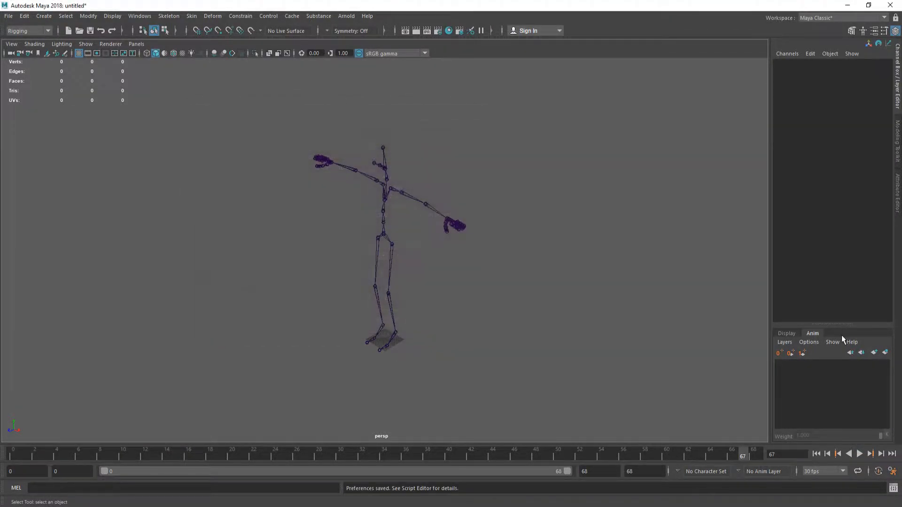
left_click(860, 454)
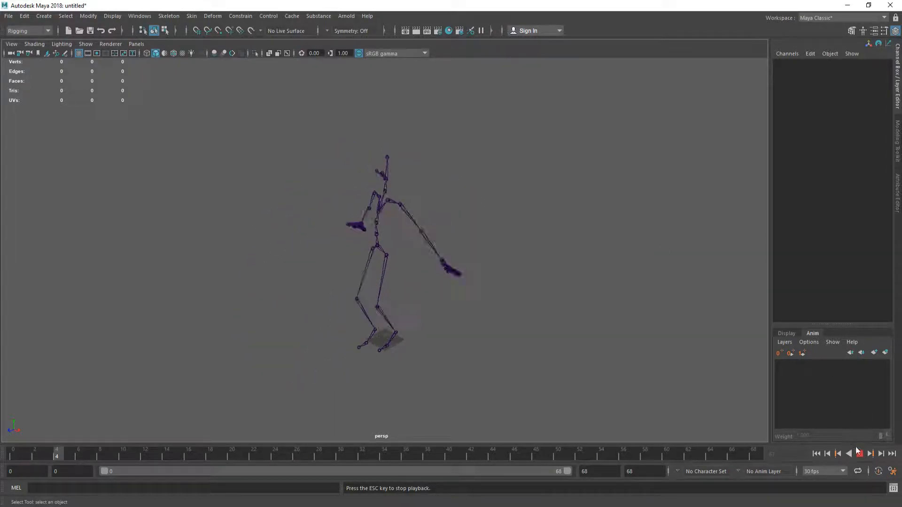
left_click(817, 454)
Step: Examine the skeleton's T-pose at frame 0 in the perspective, four-view and side views
left_click_drag(471, 221, 511, 325, "alt")
left_click_drag(551, 271, 534, 230, "alt")
scroll(533, 230, "down", 3)
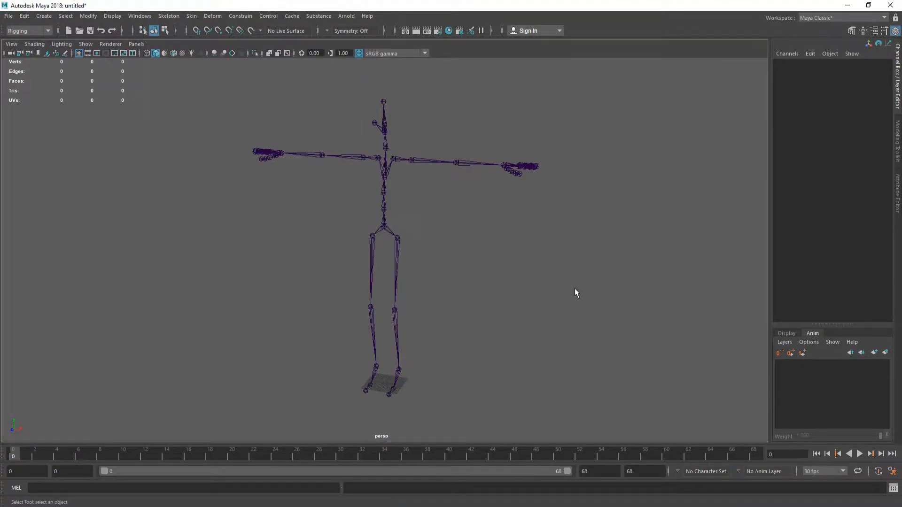
key("space")
key("a")
key("a")
key("a")
key("a")
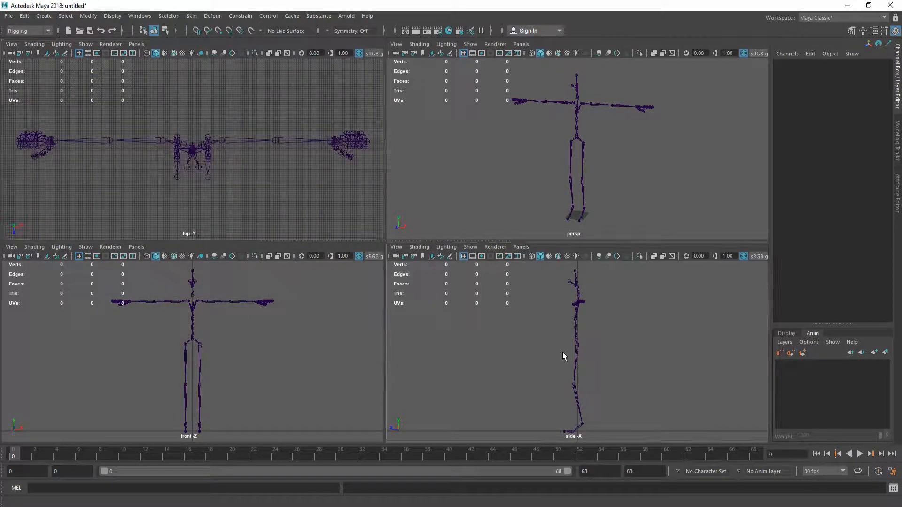
key("space")
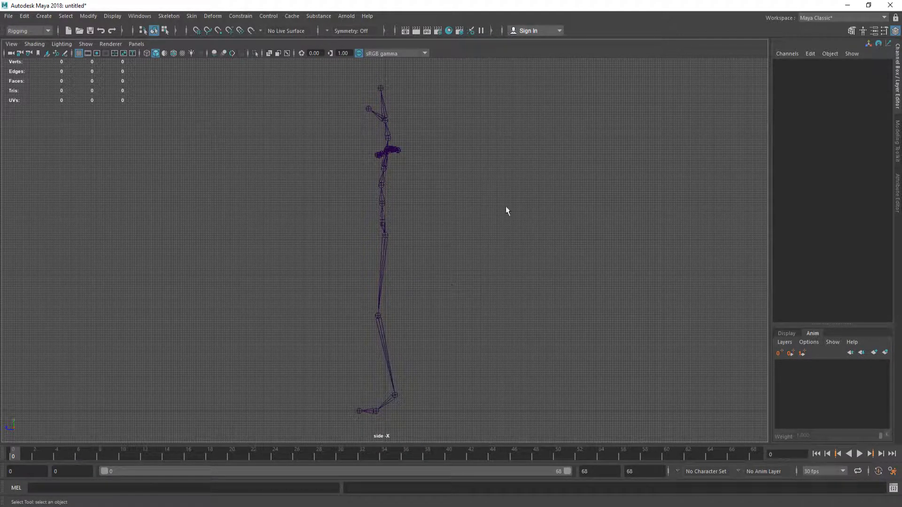
key("space")
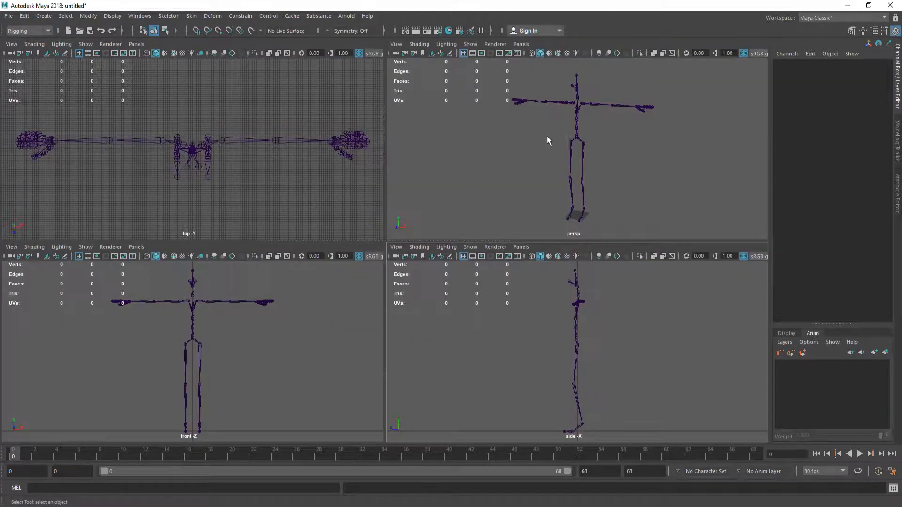
key("space")
left_click_drag(451, 232, 475, 232, "alt")
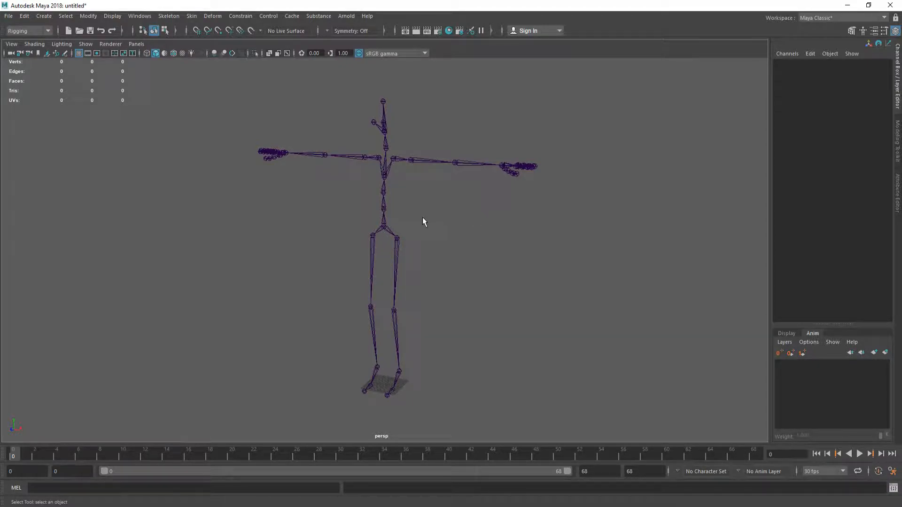
Step: Select all joints of the skeleton and mark their Rotate X, Y and Z channels
left_click(382, 225)
double_click(383, 229)
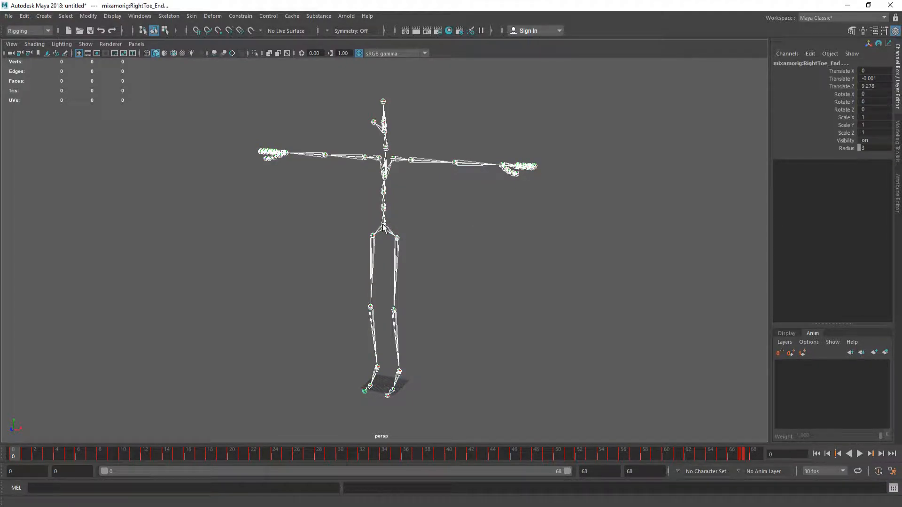
left_click(8, 16)
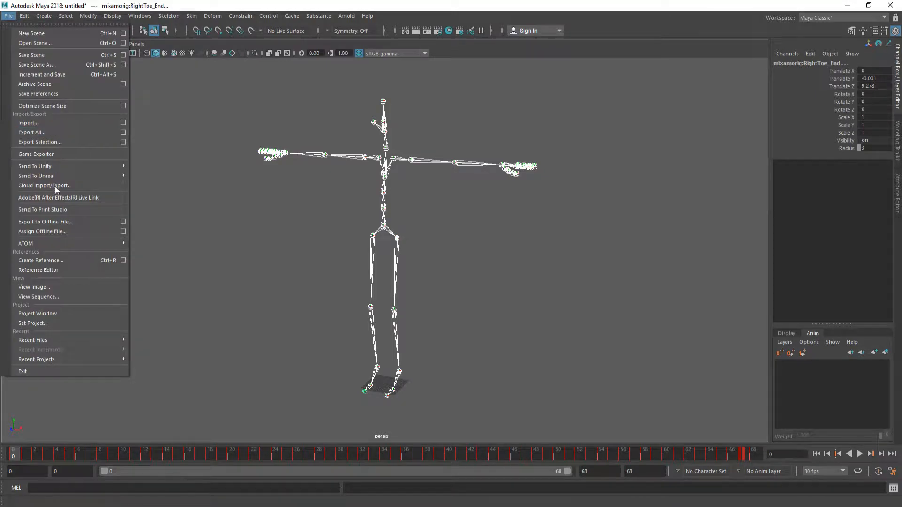
left_click(841, 94)
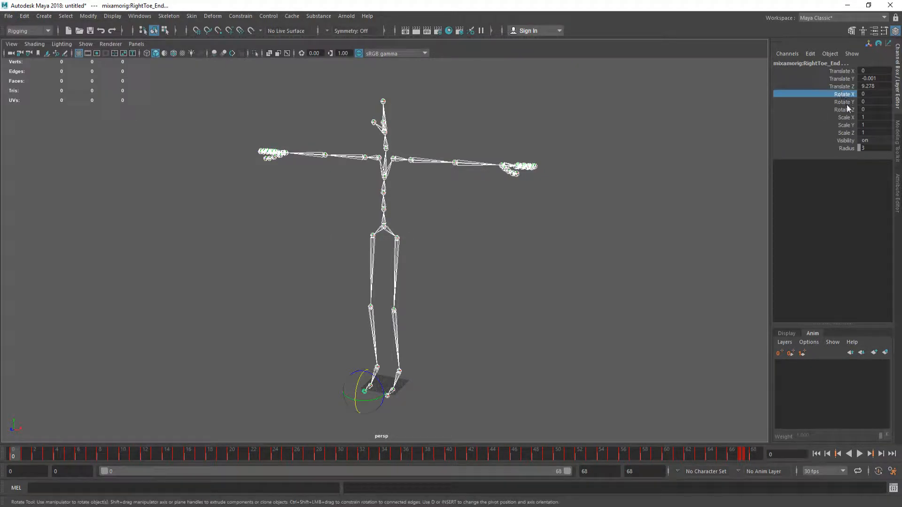
left_click(847, 108, "shift")
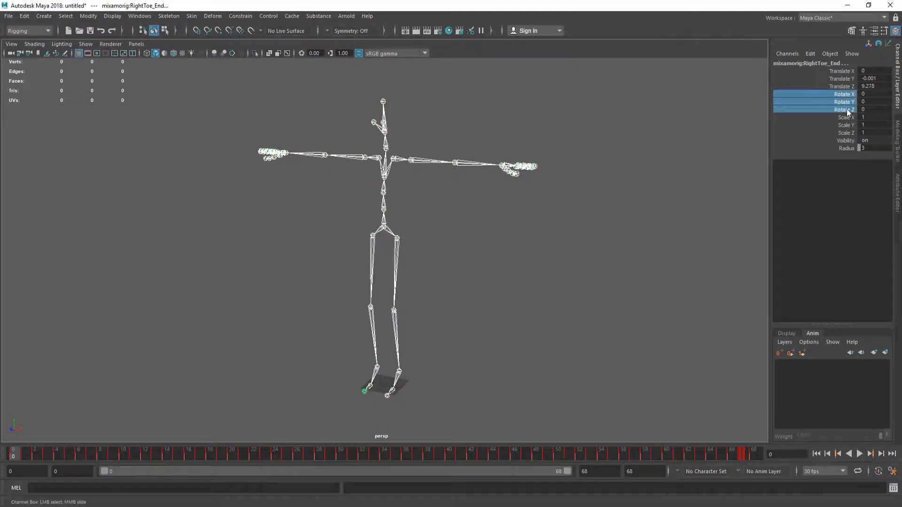
Step: Start an ATOM animation export of the selected joints and choose the Maya/Animation folder as its destination
left_click(8, 16)
mouse_move(85, 243)
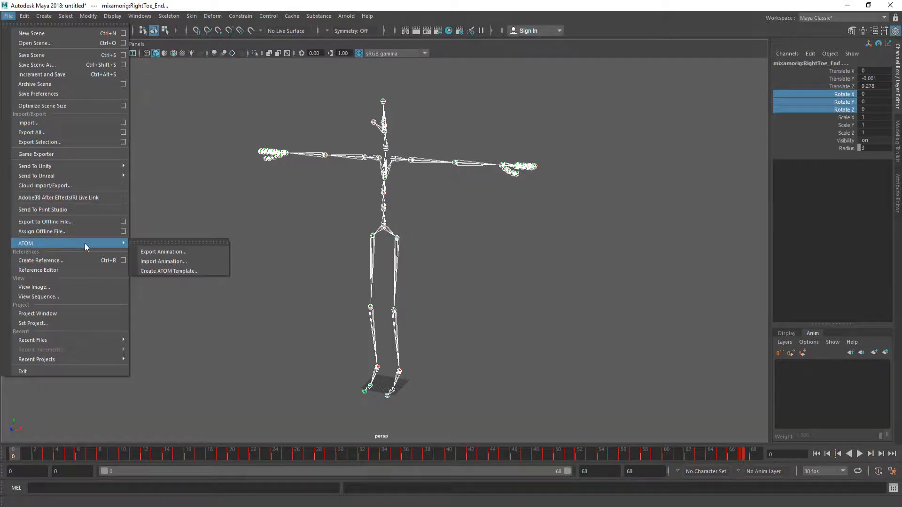
left_click(185, 252)
left_click(281, 167)
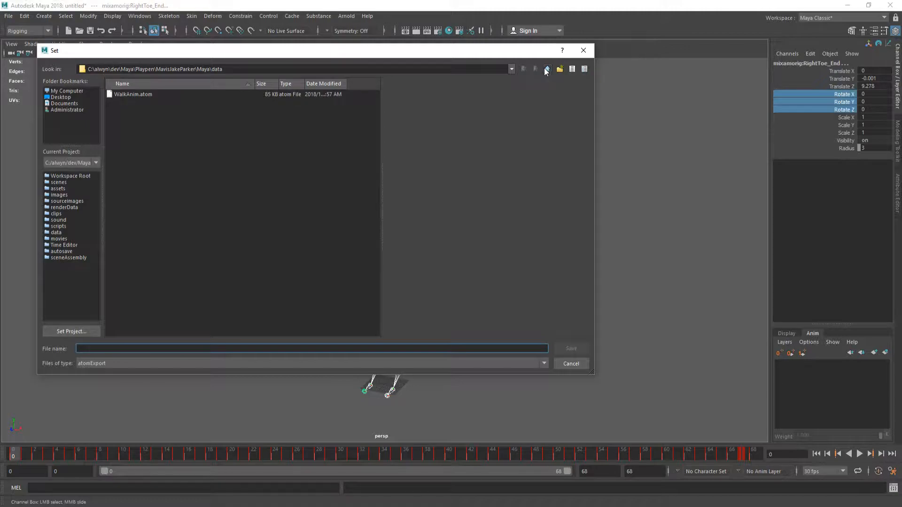
left_click(547, 71)
left_click(547, 70)
left_click(547, 70)
left_click(547, 70)
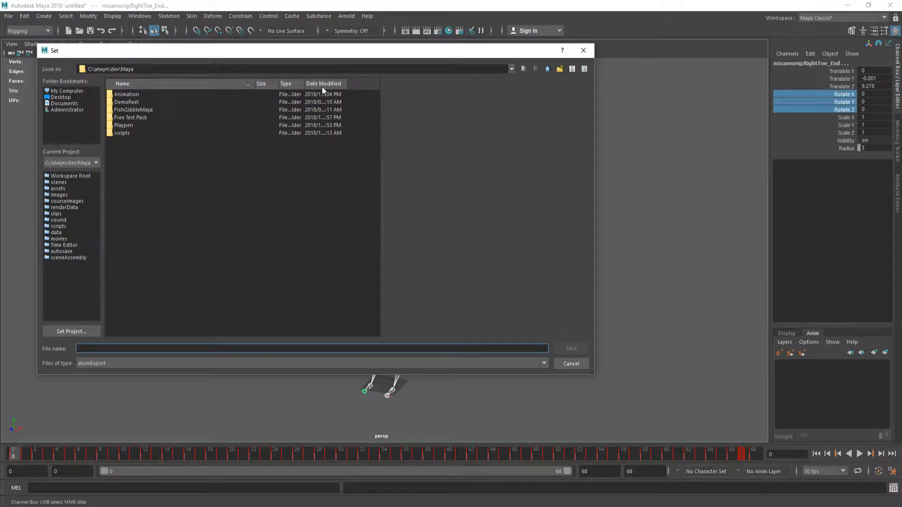
double_click(125, 94)
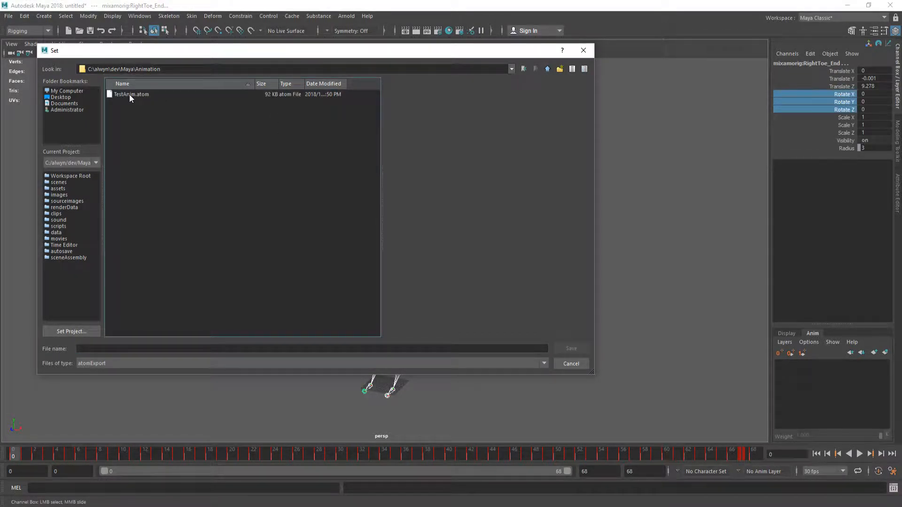
Step: Name the export file MixamoSkinTest and exclude animation layers from the ATOM export
left_click(136, 348)
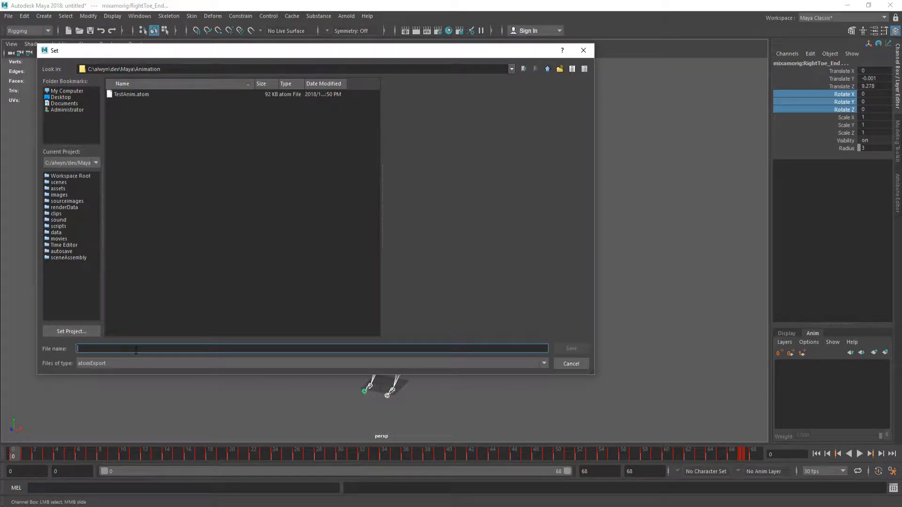
type("Test")
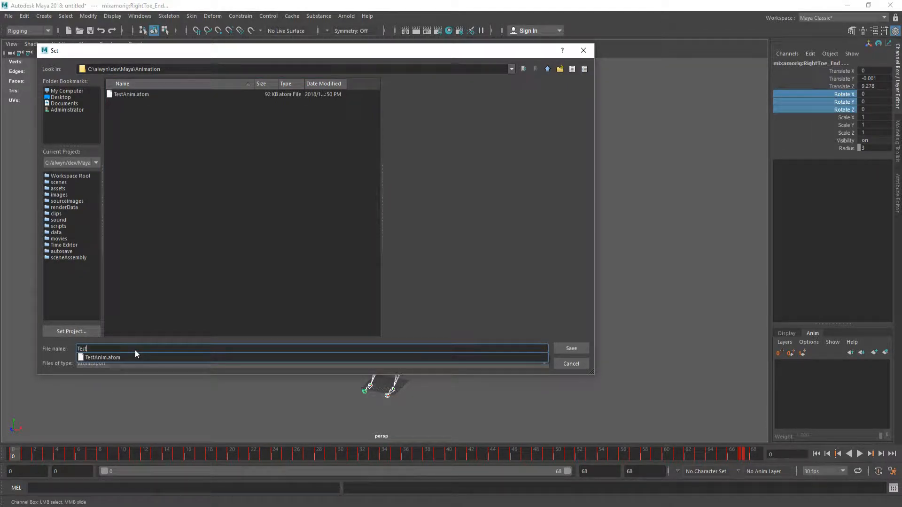
type("MixamoSkin")
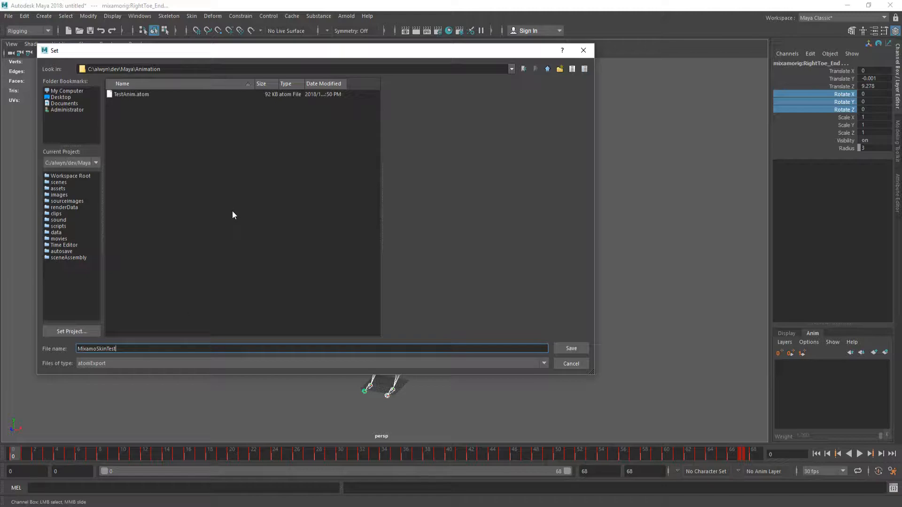
key("Return")
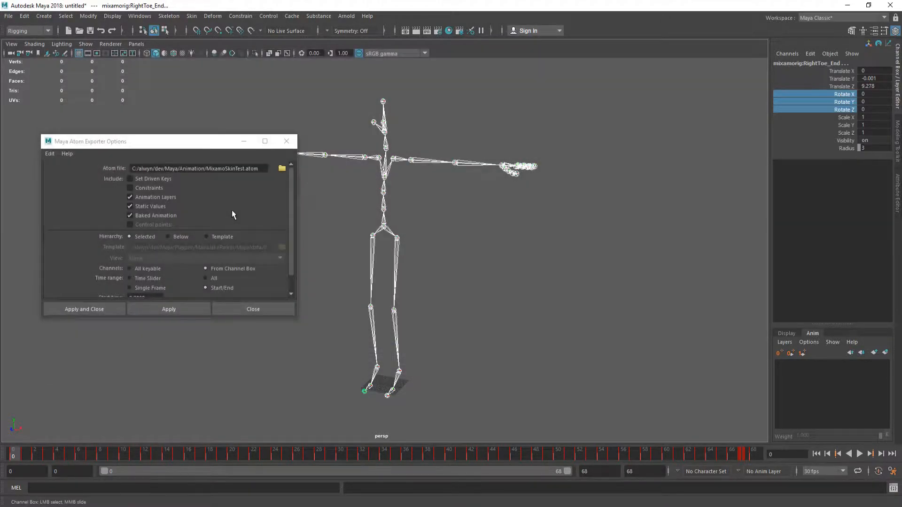
left_click(155, 197)
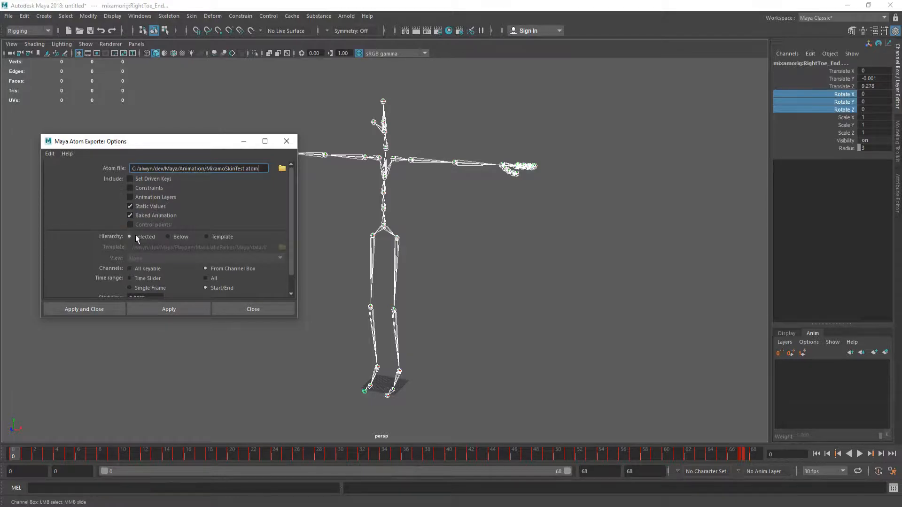
scroll(221, 259, "down", 2)
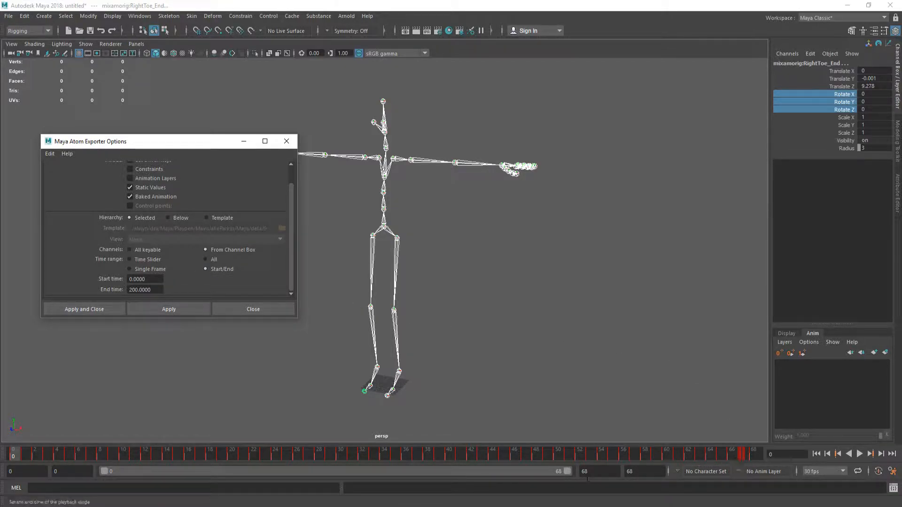
Step: Extend the playback and animation end times to 200, play the animation past its last key, and return to frame 0
left_click(602, 472)
type("200")
key("Tab")
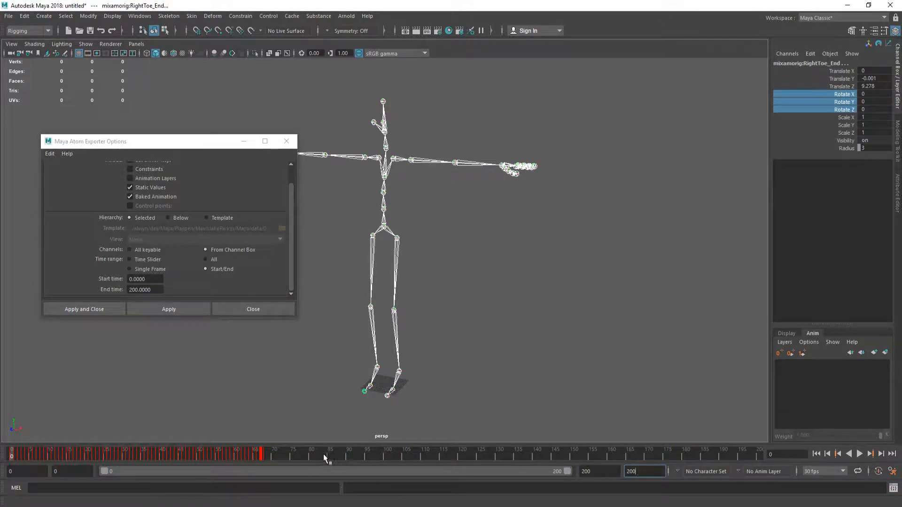
left_click(859, 454)
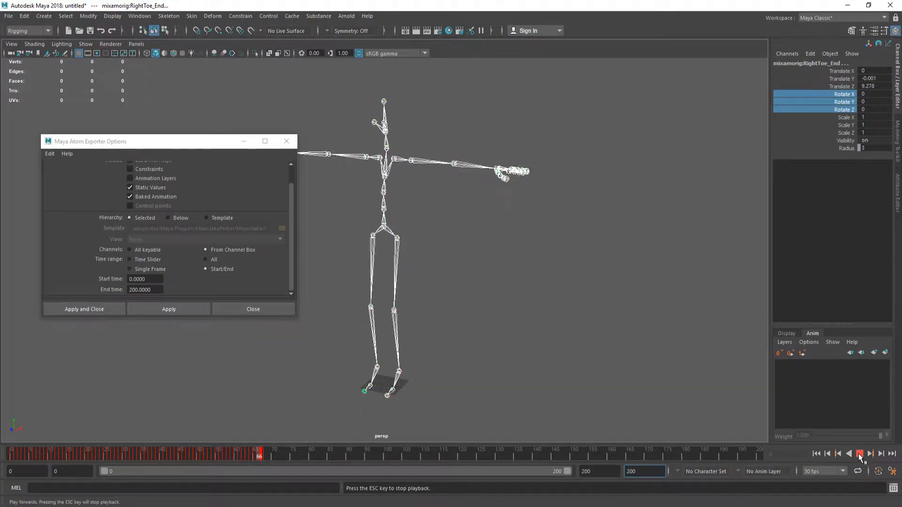
left_click(859, 454)
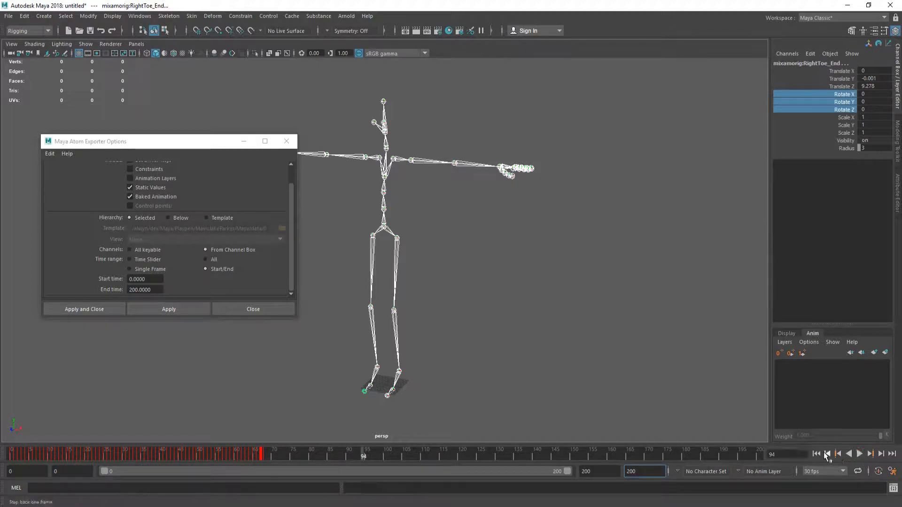
left_click(816, 455)
Step: Set the playback and animation end times back to 68, replay the animation, and return to frame 0
left_click(594, 471)
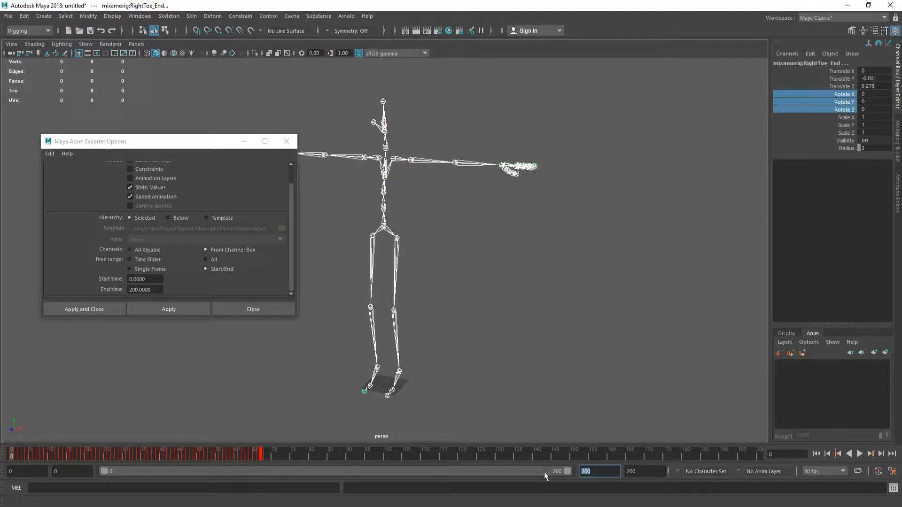
type("68")
key("Tab")
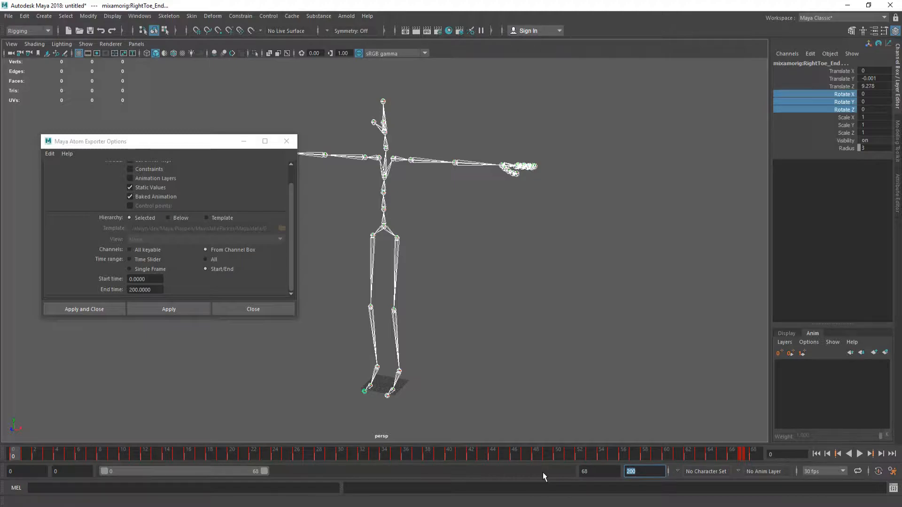
type("68")
key("Tab")
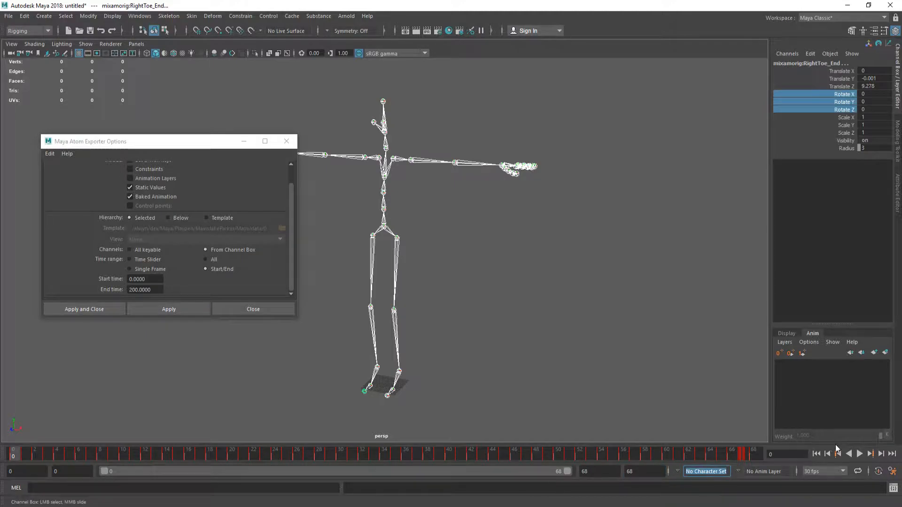
left_click(859, 455)
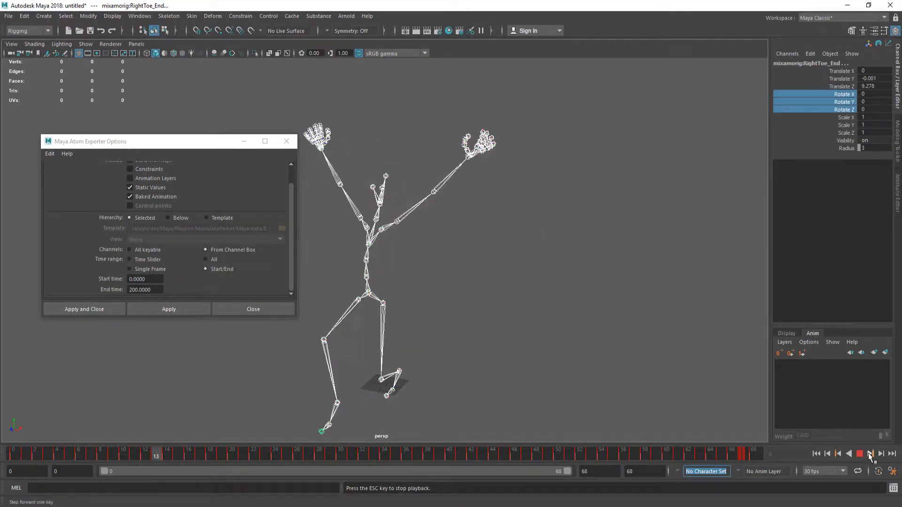
left_click(858, 455)
left_click(816, 455)
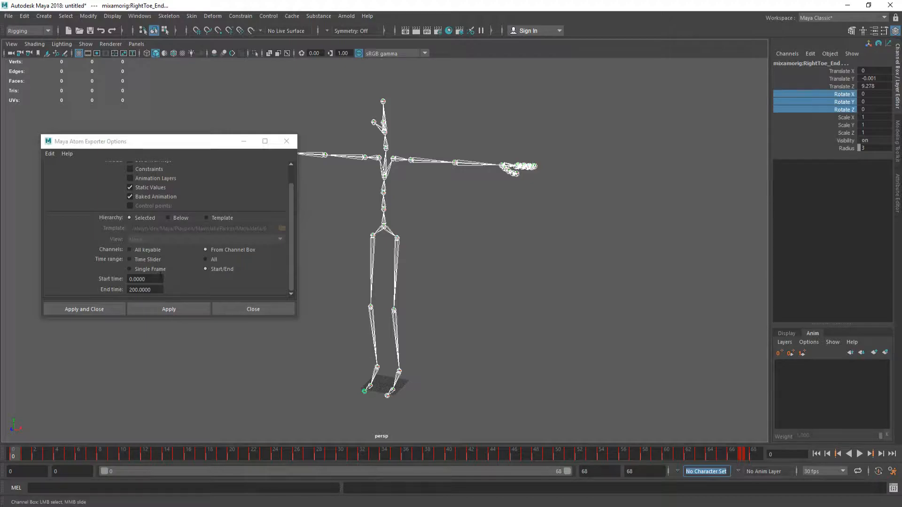
Step: Set the ATOM export's end time to 68, export the animation, and deselect the joints
left_click(157, 289)
type("68")
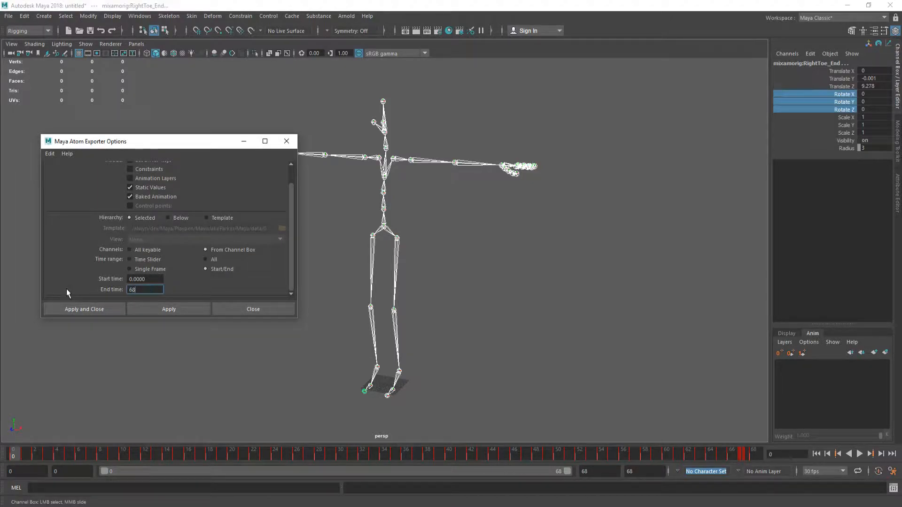
key("Tab")
scroll(232, 249, "down", 2)
scroll(254, 258, "up", 2)
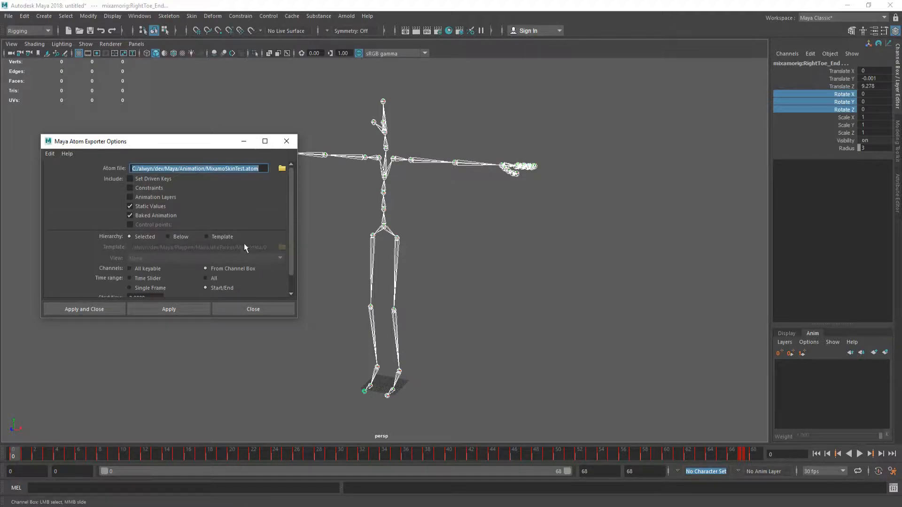
left_click(91, 310)
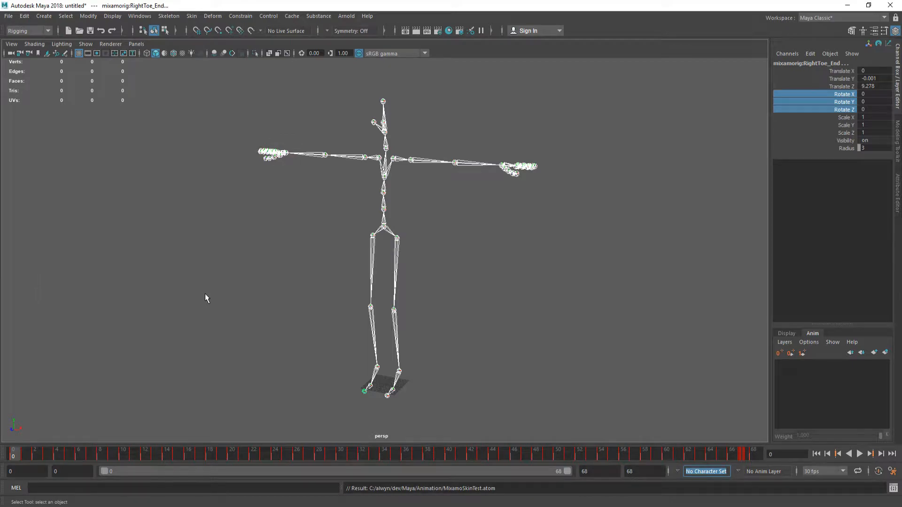
left_click(488, 283)
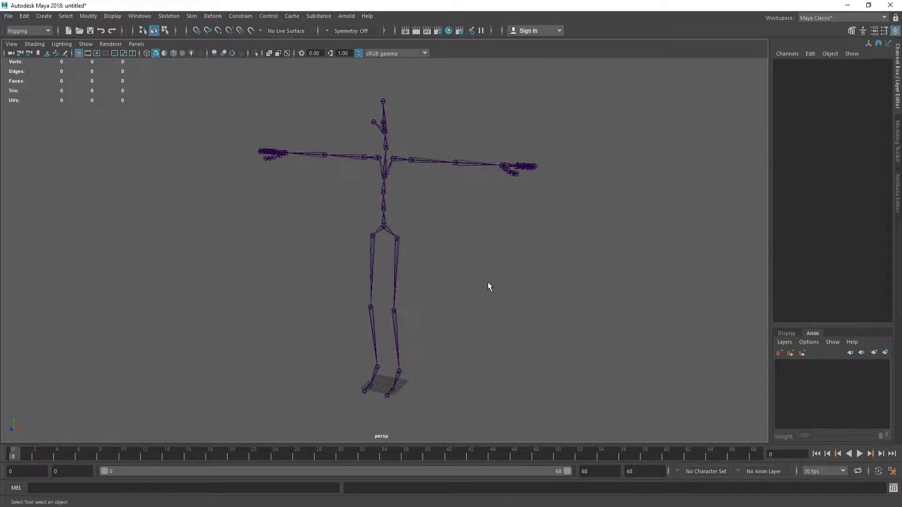
Step: Open the mavis.0123.mb scene from the project's scenes folder without saving the untitled scene
key("ctrl+o")
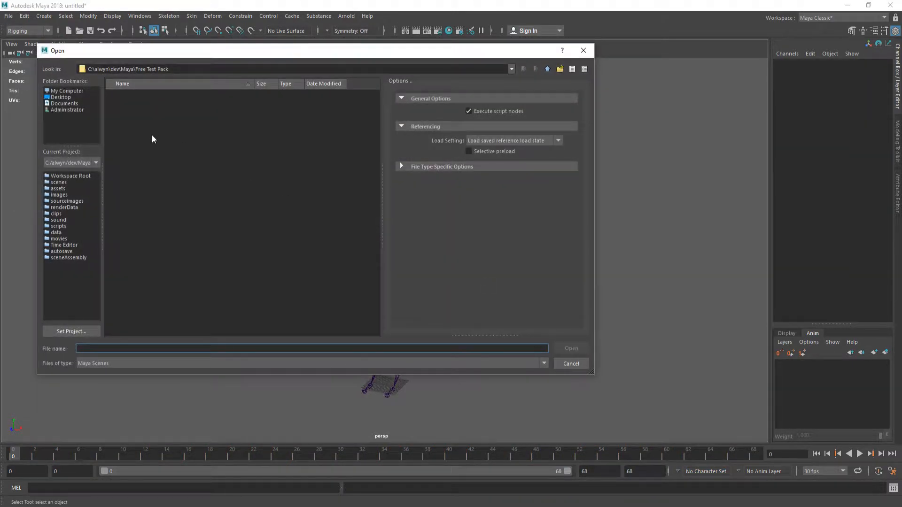
left_click(59, 182)
double_click(137, 140)
left_click(451, 262)
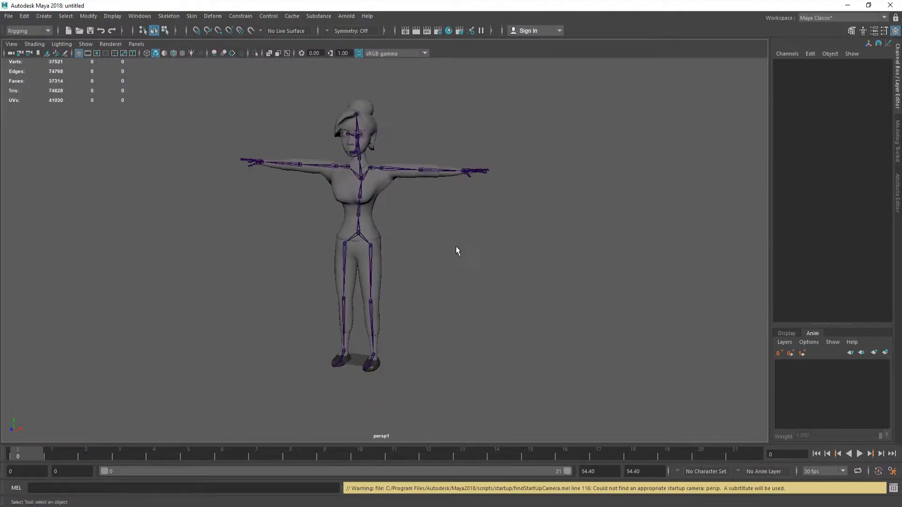
Step: Check the left arm joint's rotation values and select every joint of the skeleton from the Hips down
left_click(387, 168)
left_click_drag(386, 221, 512, 286, "alt")
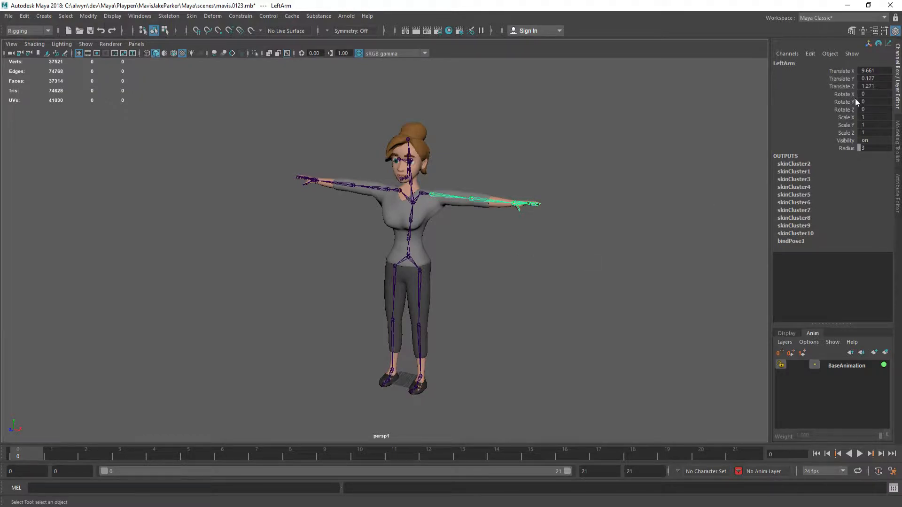
left_click(512, 251)
mouse_move(483, 259)
left_mouse_down("alt")
mouse_move(493, 260)
mouse_move(488, 270)
left_mouse_up("alt")
left_click(411, 256)
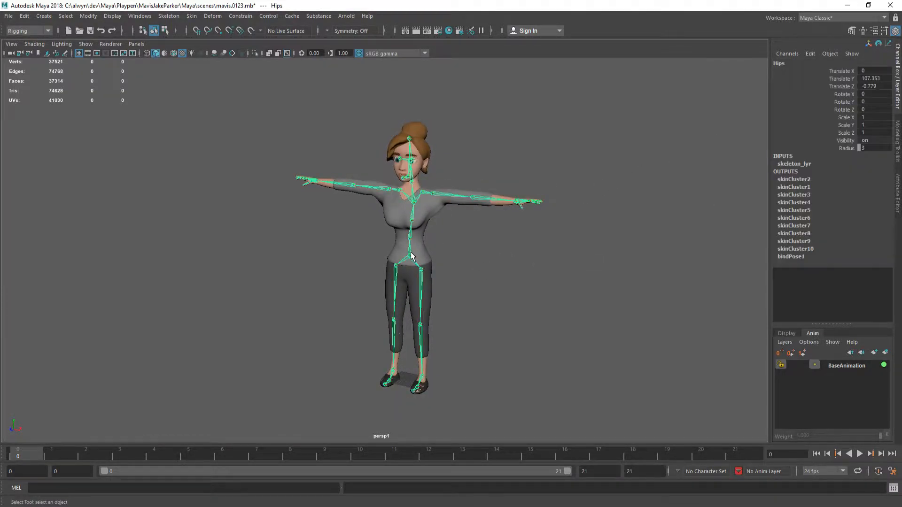
double_click(410, 256)
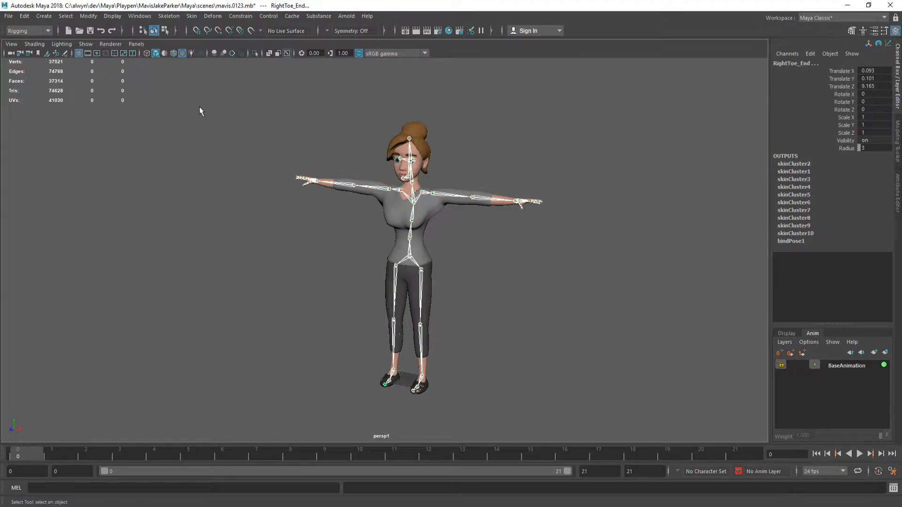
Step: Start an ATOM animation import and choose MixamoSkinTest.atom from the Maya/Animation folder as its source file
left_click(9, 16)
mouse_move(61, 248)
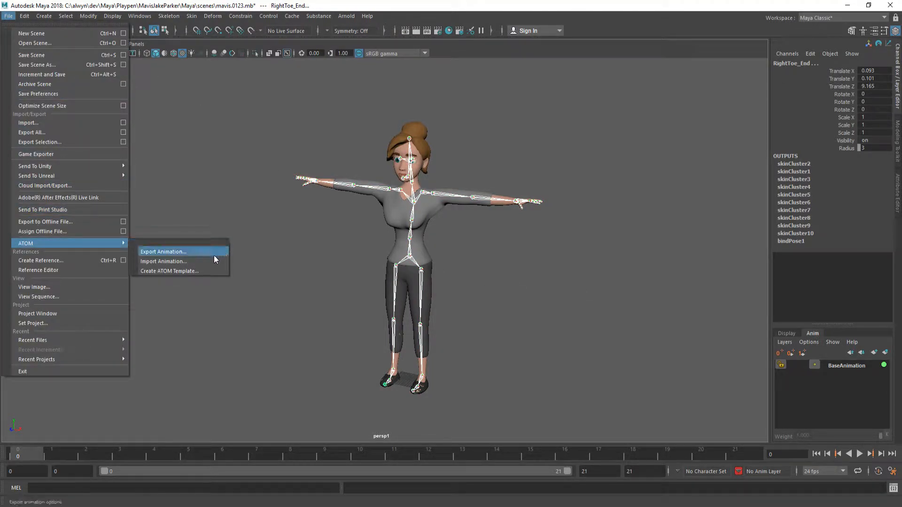
left_click(197, 259)
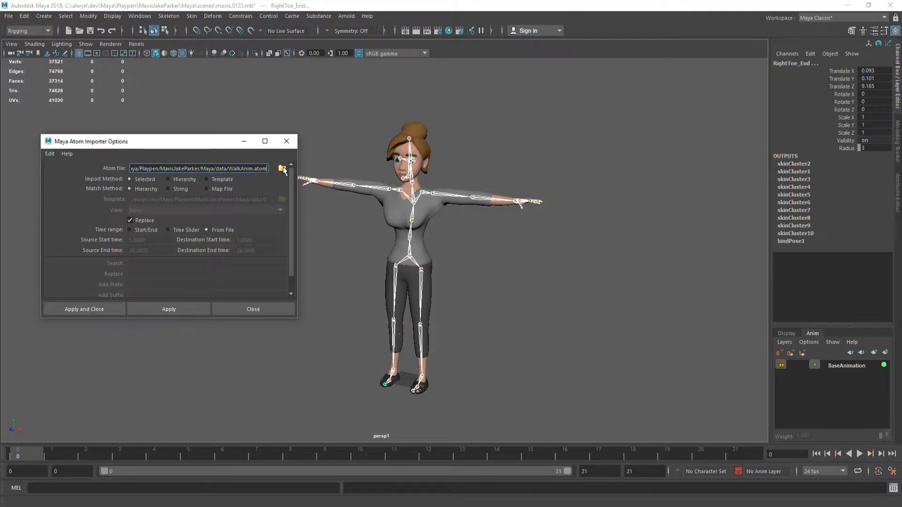
left_click(282, 168)
left_click(547, 69)
left_click(548, 69)
left_click(547, 69)
left_click(548, 69)
double_click(137, 94)
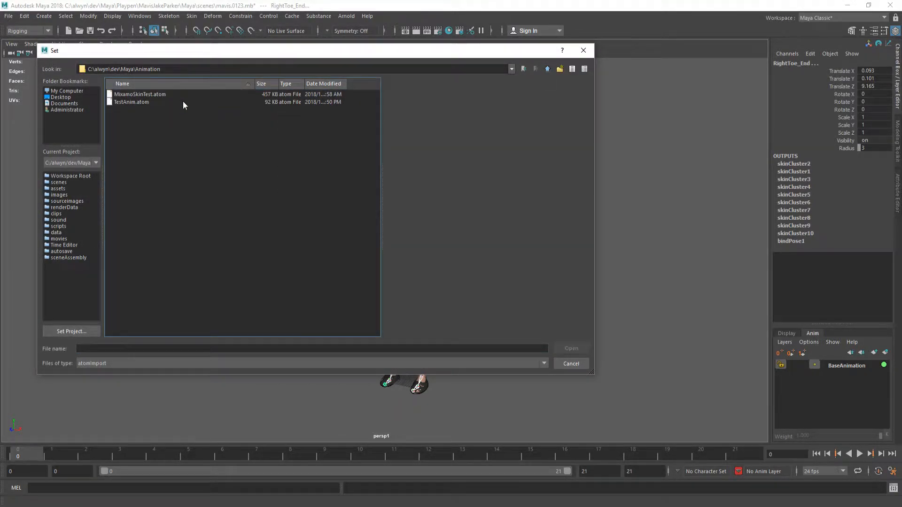
double_click(151, 94)
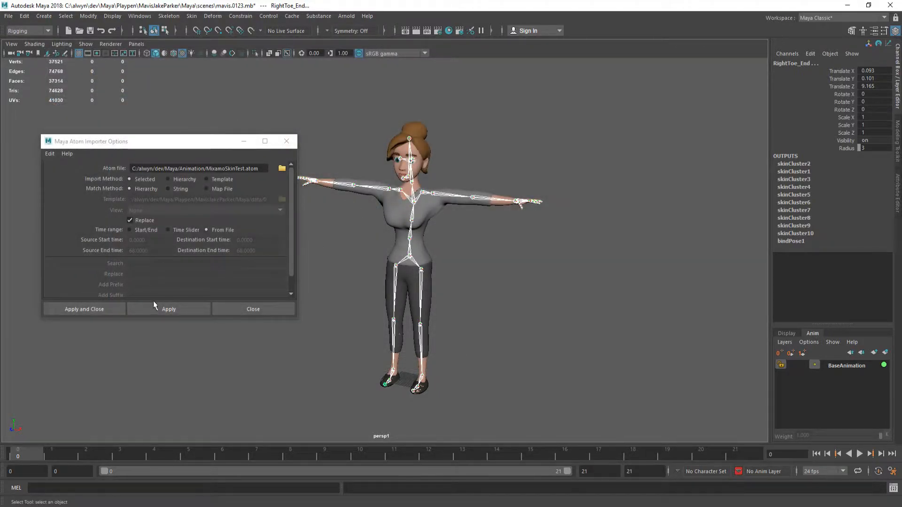
Step: Import the ATOM animation onto the selected joints, close the importer, and scrub the first frame to check the pose
left_click_drag(839, 95, 844, 110)
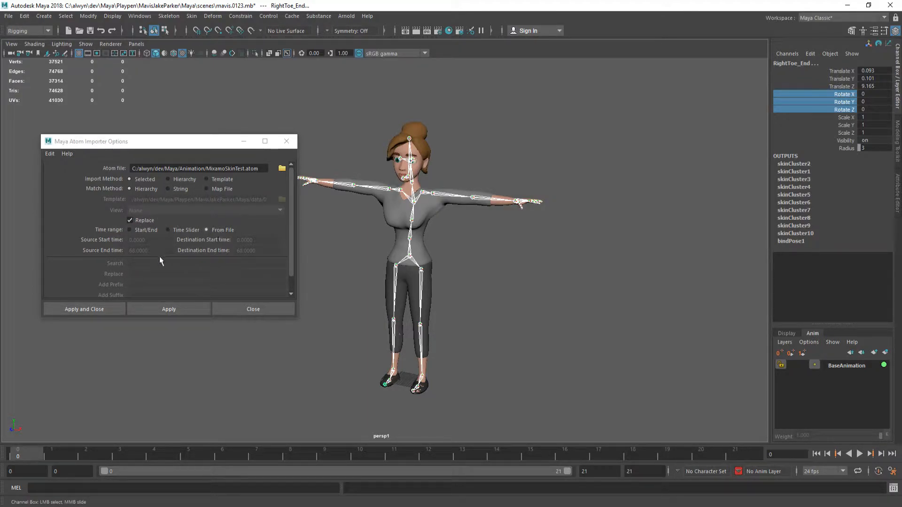
left_click(165, 310)
left_click(255, 309)
left_click_drag(575, 338, 552, 331, "alt")
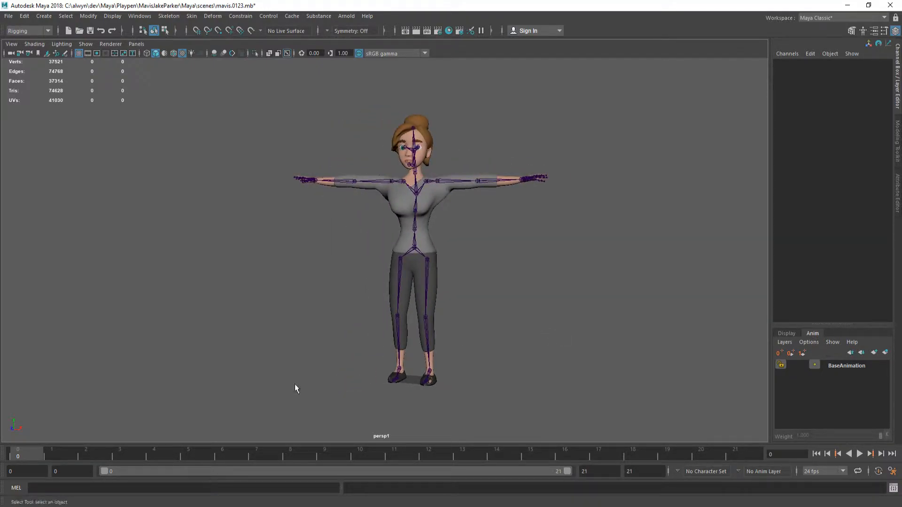
left_click_drag(36, 452, 17, 454)
left_click_drag(496, 330, 446, 300, "alt")
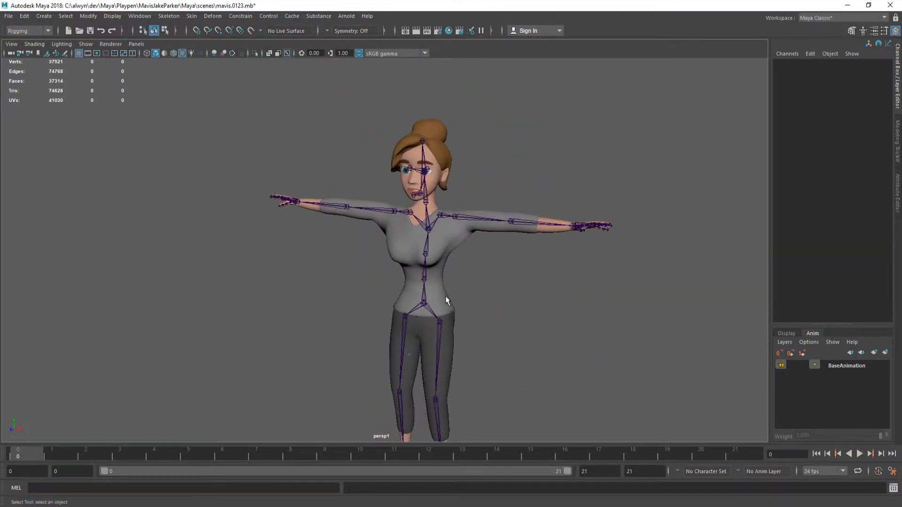
Step: Break the connections on the Head joint's Rotate X, Y and Z channels and set all three to 0
left_click(428, 183)
left_click_drag(438, 232, 413, 235, "alt")
left_click_drag(840, 96, 840, 109)
right_click(840, 110)
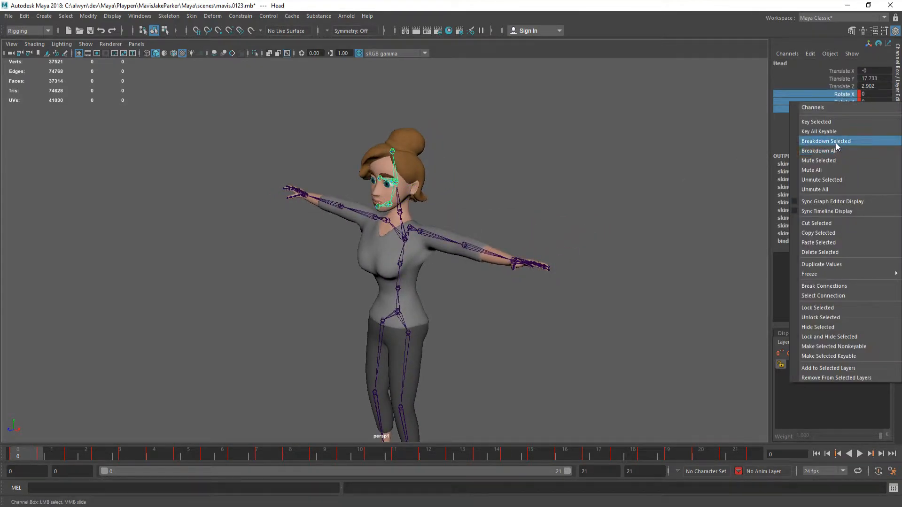
left_click(831, 287)
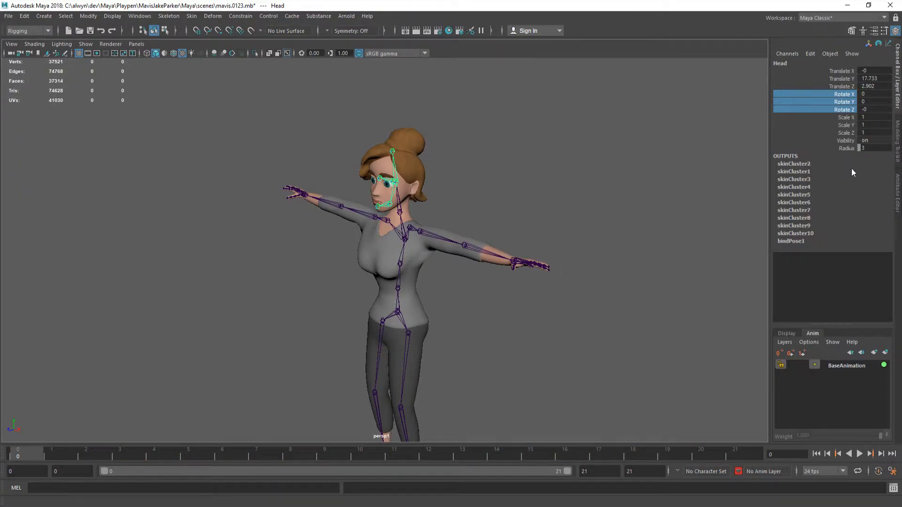
left_click_drag(876, 93, 876, 109)
type("0")
key("Return")
Step: Set the playback and animation end times to 68
scroll(516, 352, "down", 3)
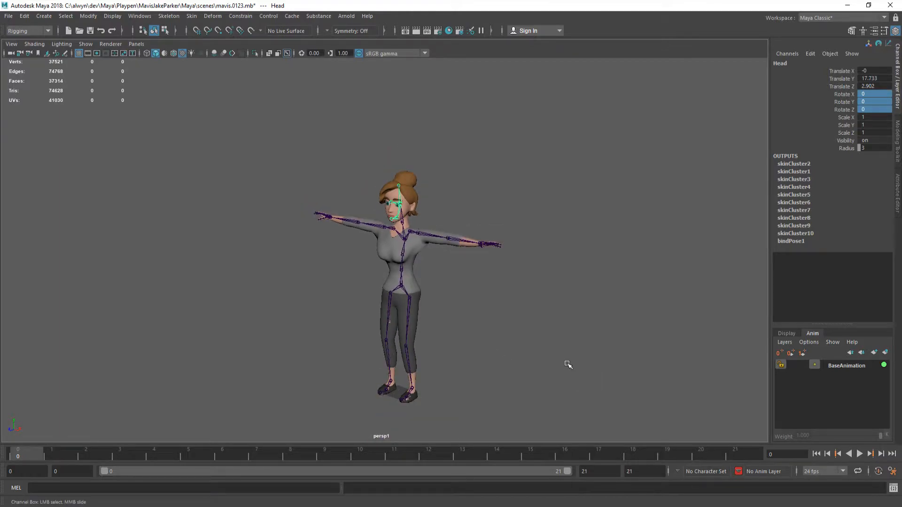
middle_click_drag(568, 365, 567, 346, "alt")
left_click_drag(590, 471, 514, 469)
type("68")
key("Tab")
key("Return")
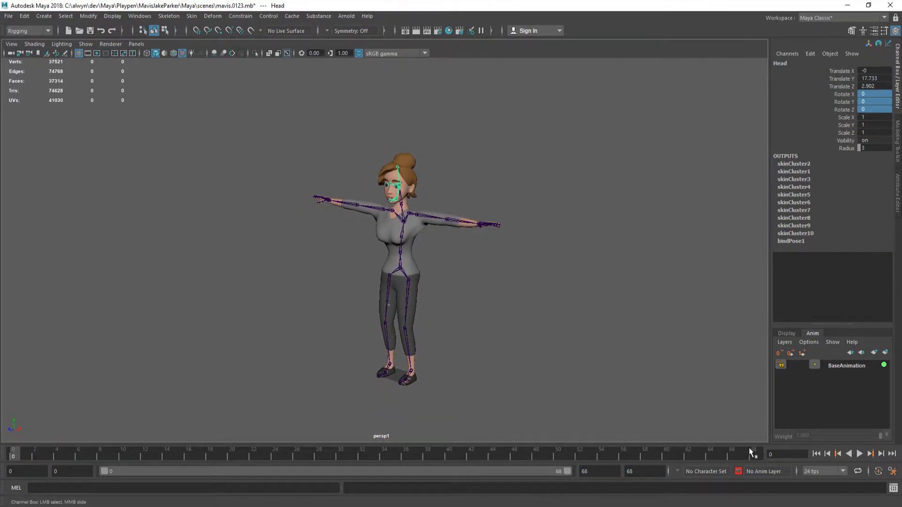
Step: Play the animation, hide the skeleton_lyr display layer, and stop playback after watching the mesh deform
left_click(859, 454)
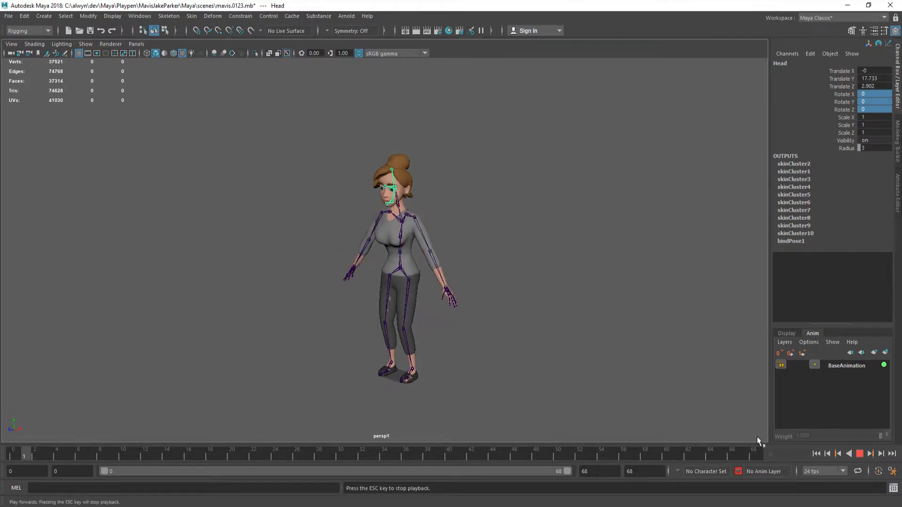
left_click(786, 333)
left_click(780, 384)
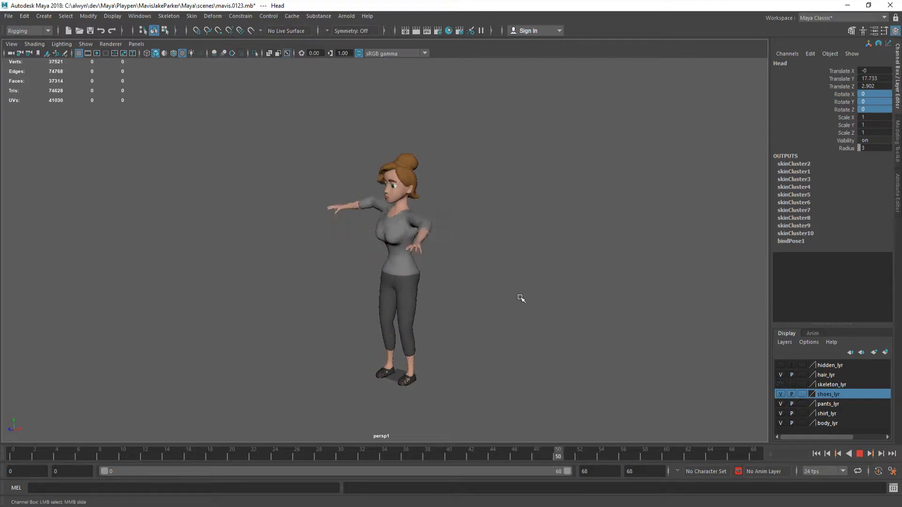
left_click(554, 300)
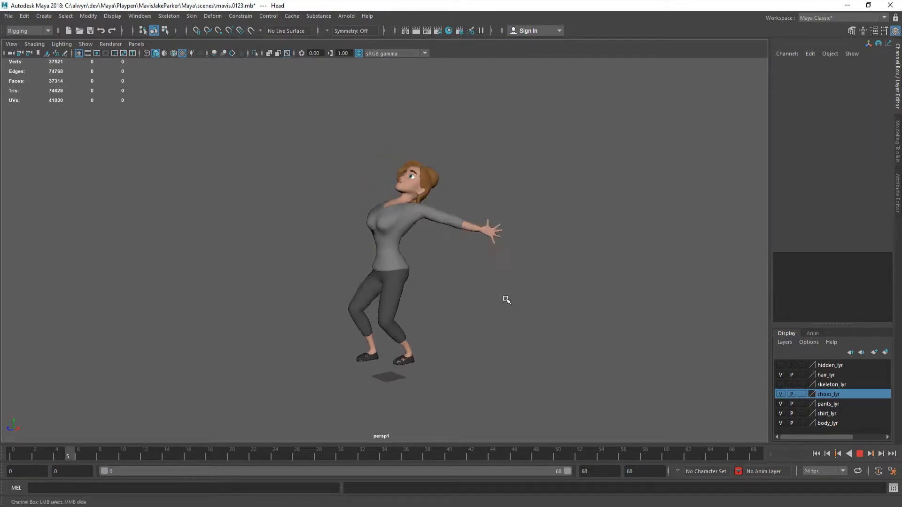
left_click_drag(505, 300, 538, 308, "alt")
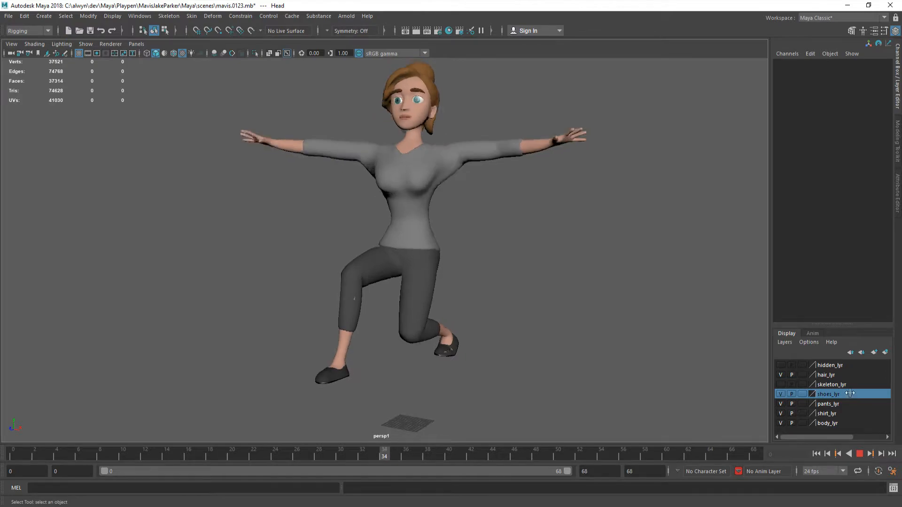
left_click(860, 453)
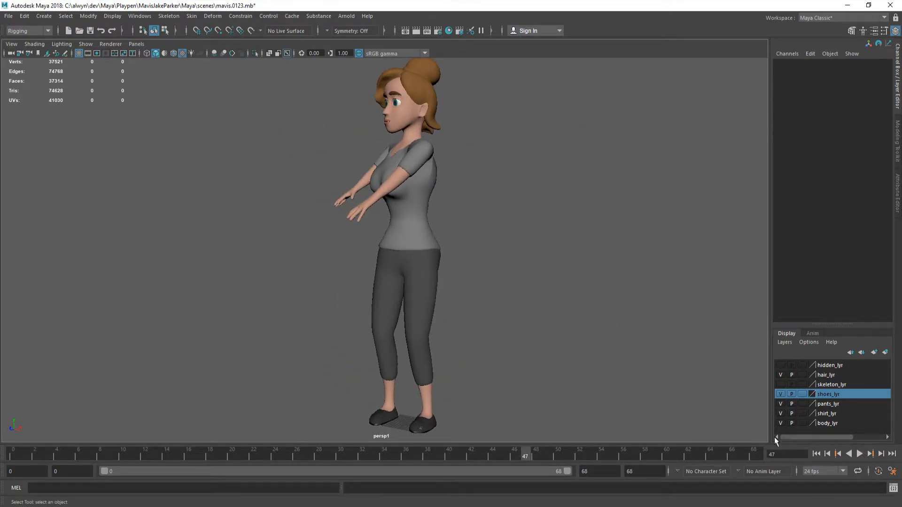
Step: Replay the animation from frame 0 and examine the skin deformation from all sides of the character
left_click(424, 237)
key("f")
scroll(563, 292, "down", 5)
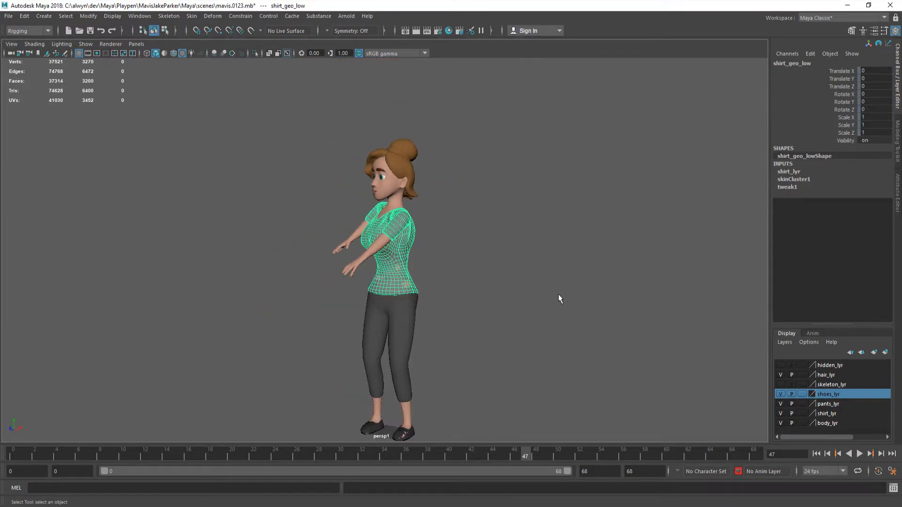
middle_click_drag(526, 320, 520, 277, "alt")
left_click(520, 277)
left_click_drag(510, 286, 556, 290, "alt")
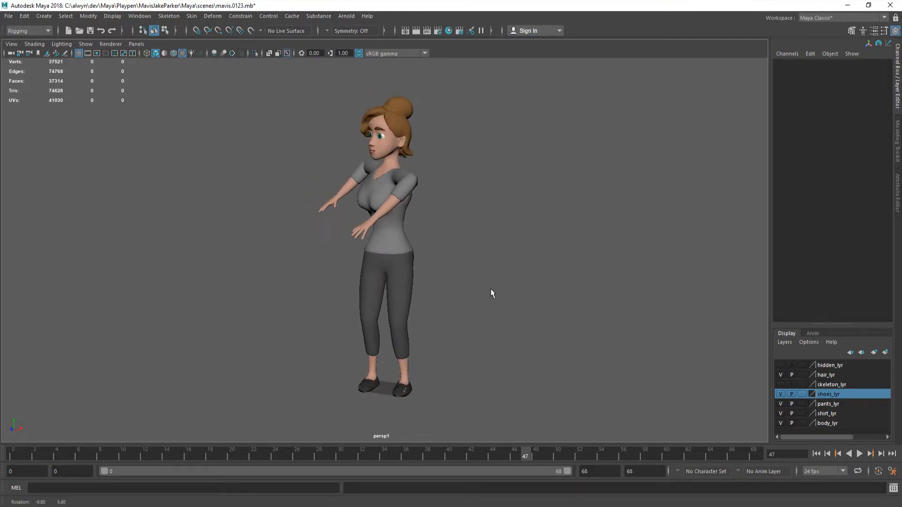
left_click(816, 453)
left_click(860, 453)
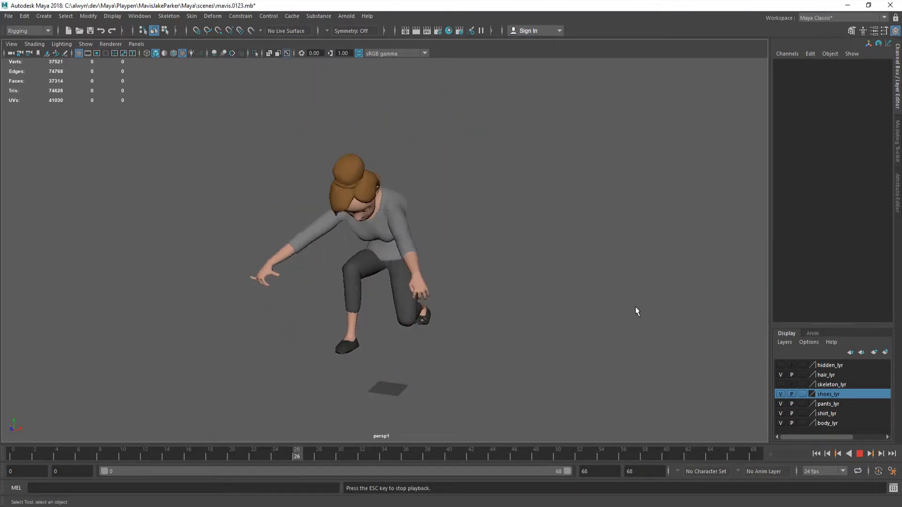
left_click_drag(632, 300, 479, 293, "alt")
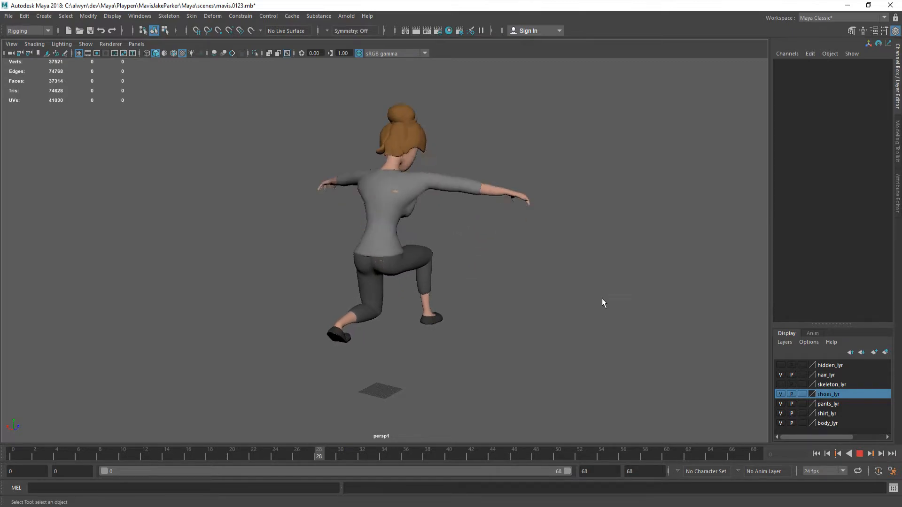
left_click_drag(641, 294, 513, 296, "alt")
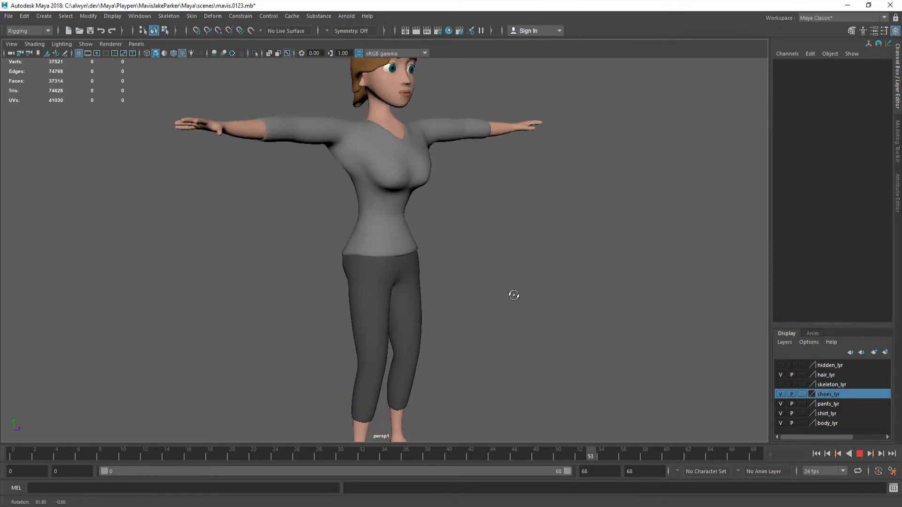
left_click_drag(638, 297, 534, 294, "alt")
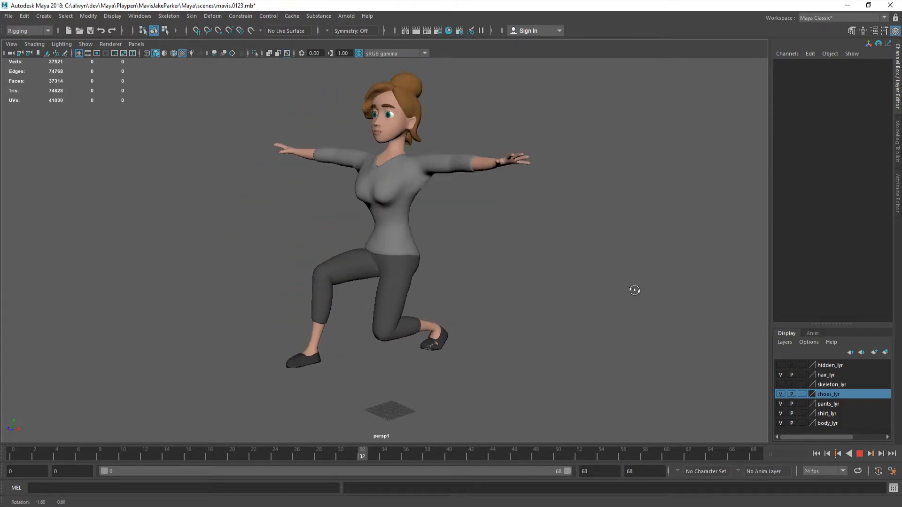
Step: Examine the pants and hips closely from behind and the full body during playback, and return to frame 0
scroll(580, 293, "up", 8)
left_click_drag(711, 286, 613, 281, "alt")
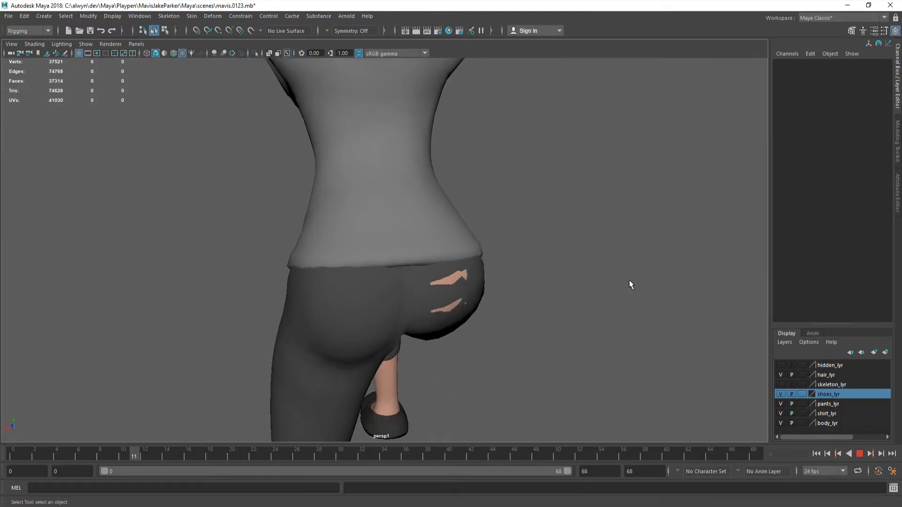
scroll(494, 312, "down", 8)
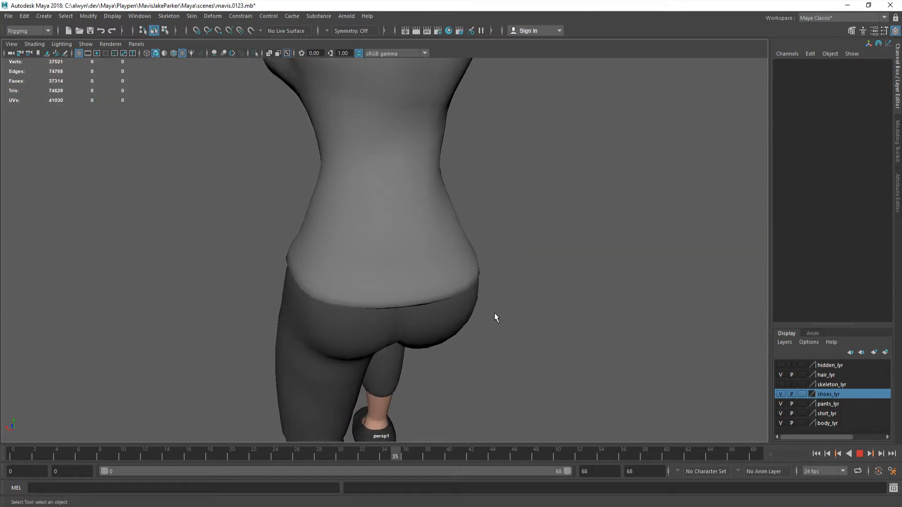
left_click_drag(489, 315, 552, 312, "alt")
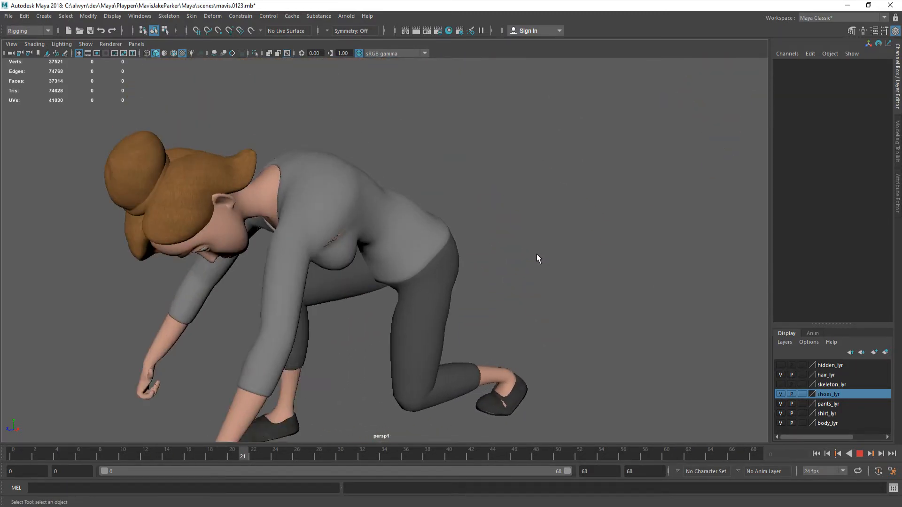
mouse_move(531, 258)
left_mouse_down("alt")
mouse_move(547, 264)
mouse_move(456, 261)
mouse_move(527, 262)
left_mouse_up("alt")
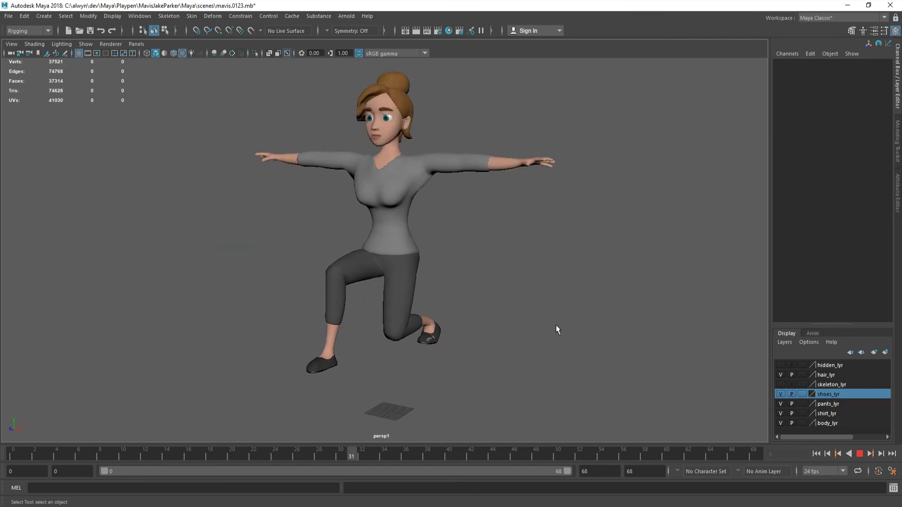
left_click(860, 454)
left_click(816, 453)
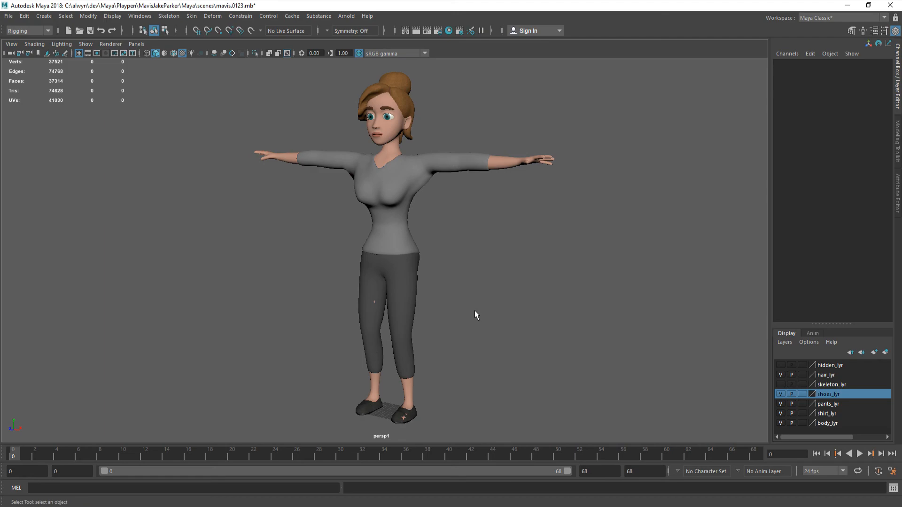